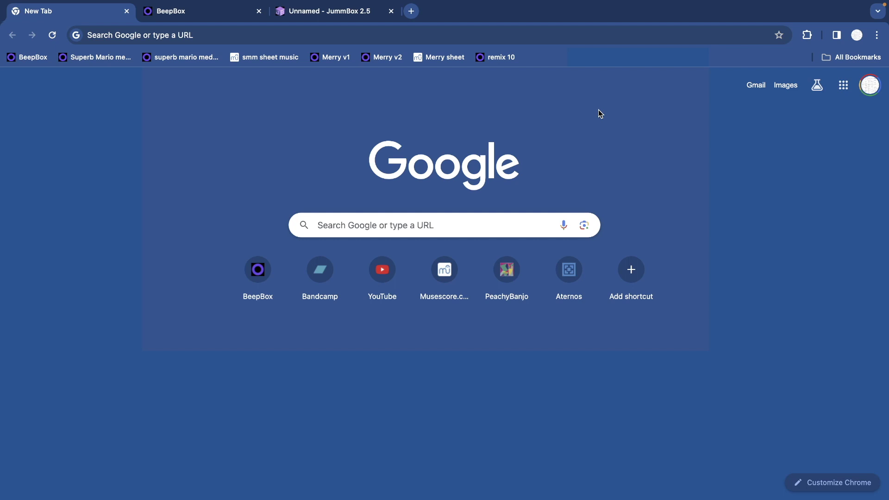
Close the empty new tab and inspect patterns across several channels of the finished song while it plays
click(126, 11)
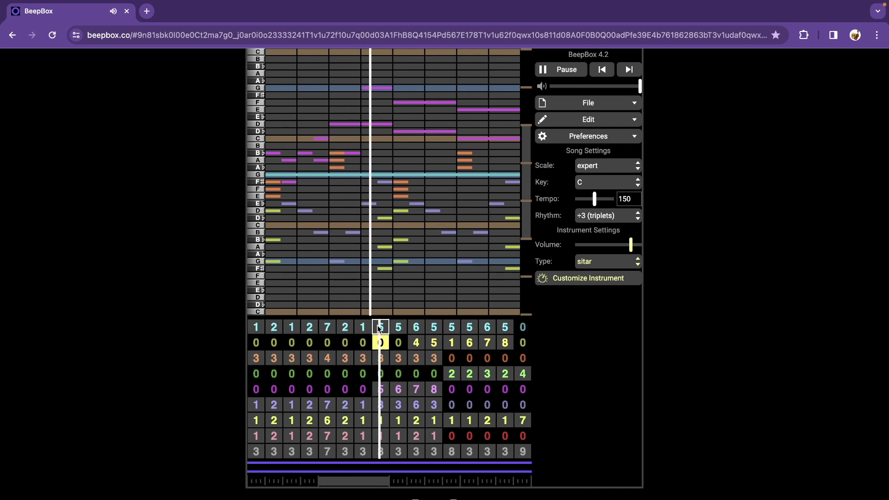
click(380, 327)
click(380, 358)
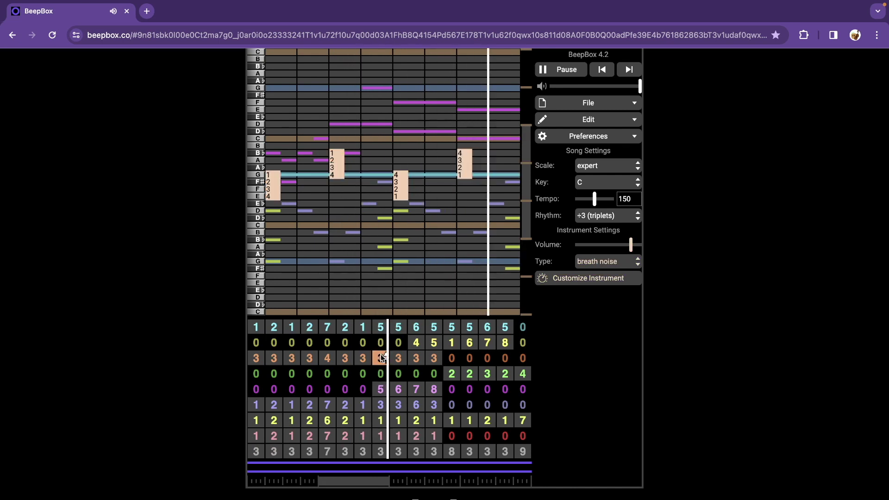
click(379, 389)
click(396, 399)
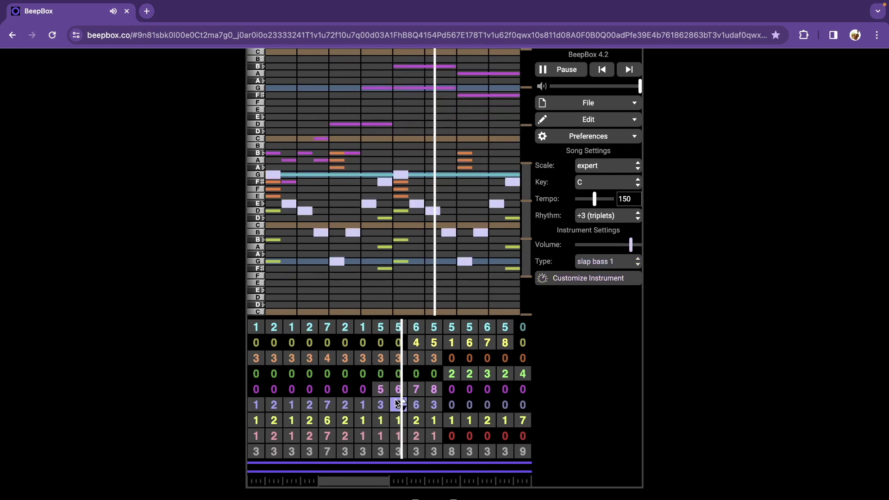
click(418, 419)
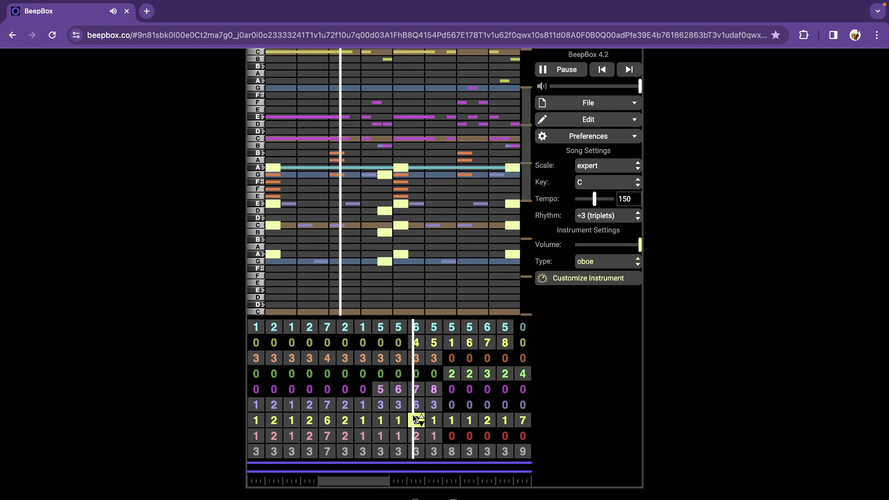
click(432, 359)
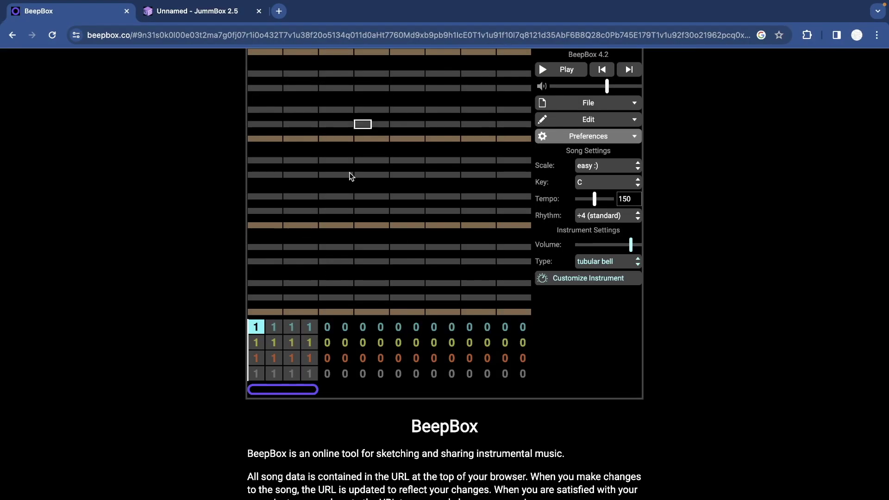
Read the page's instructions below the editor, including the list of keyboard shortcuts and the About section
scroll(470, 211, down, 6)
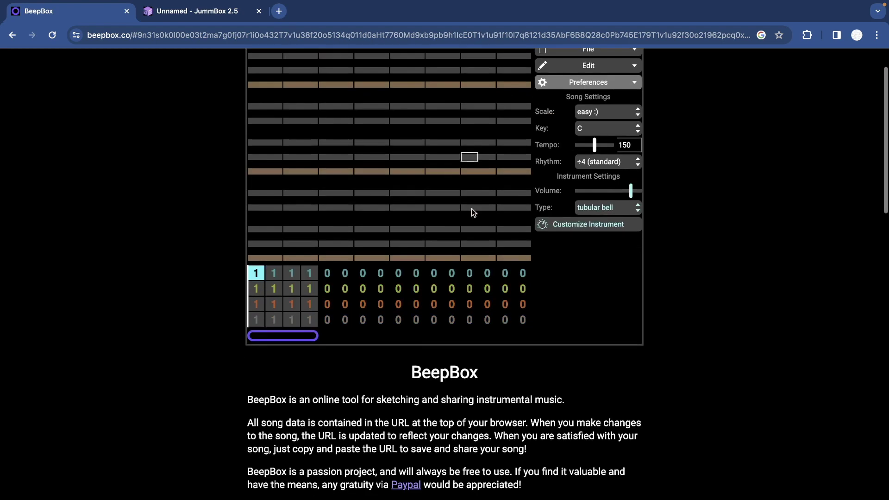
scroll(472, 210, down, 9)
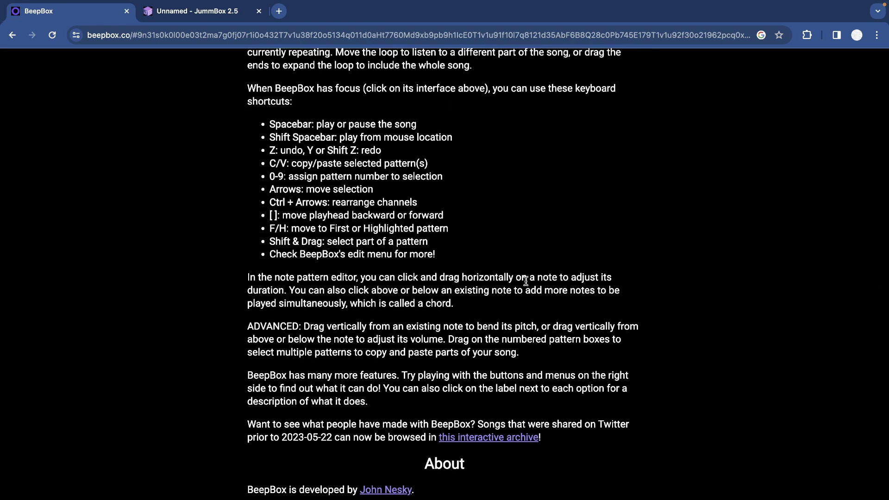
scroll(513, 271, down, 2)
scroll(513, 271, down, 3)
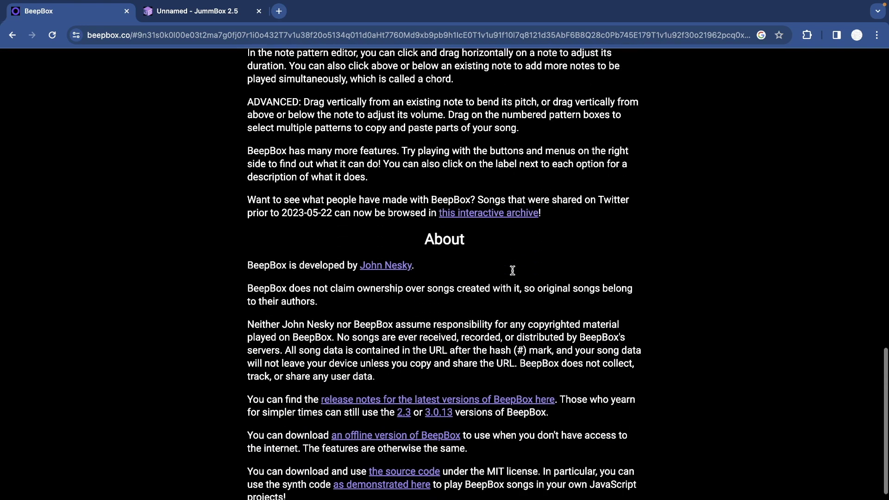
scroll(512, 271, up, 2)
scroll(513, 270, up, 4)
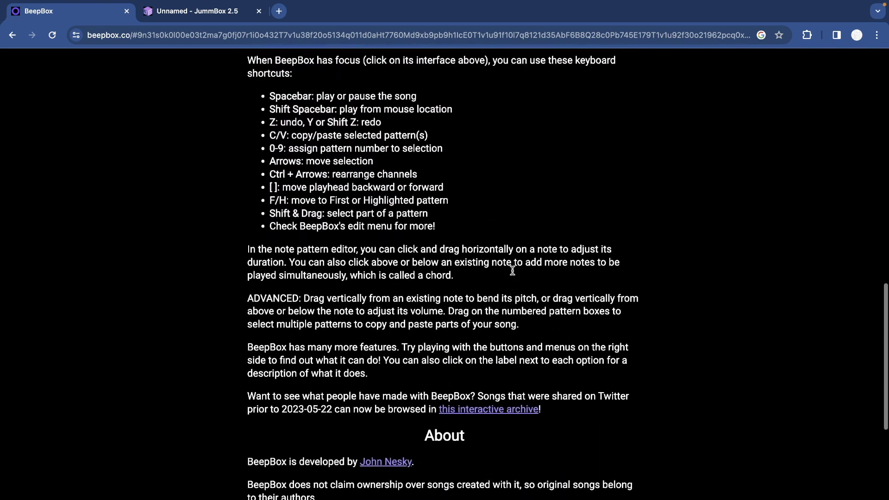
drag(448, 311, 264, 185)
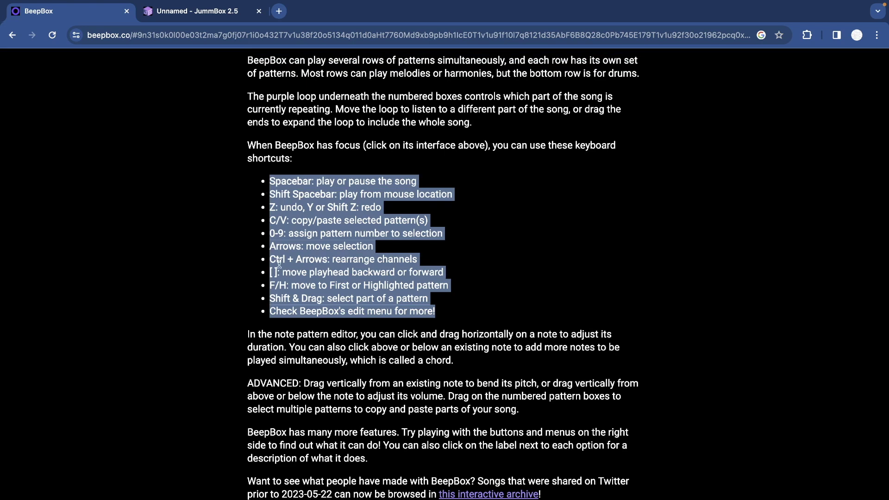
click(495, 240)
scroll(497, 238, up, 5)
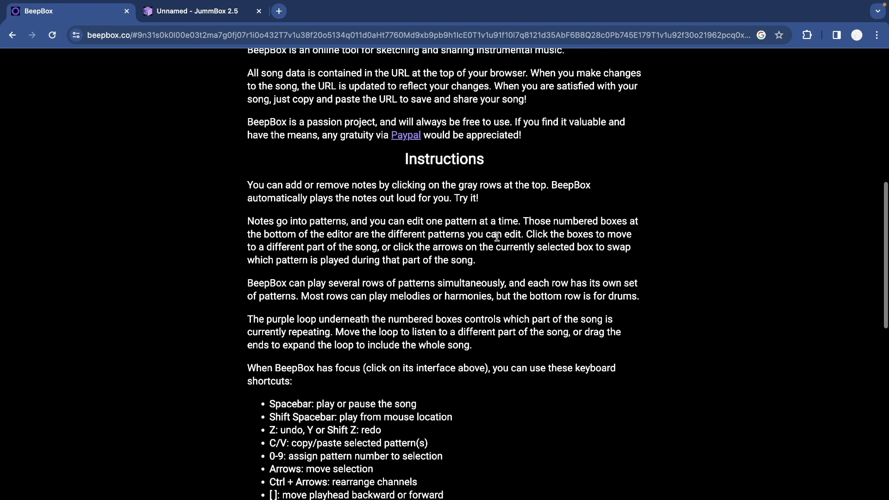
Turn on the preference Show Piano Keys for the empty song
scroll(496, 236, up, 9)
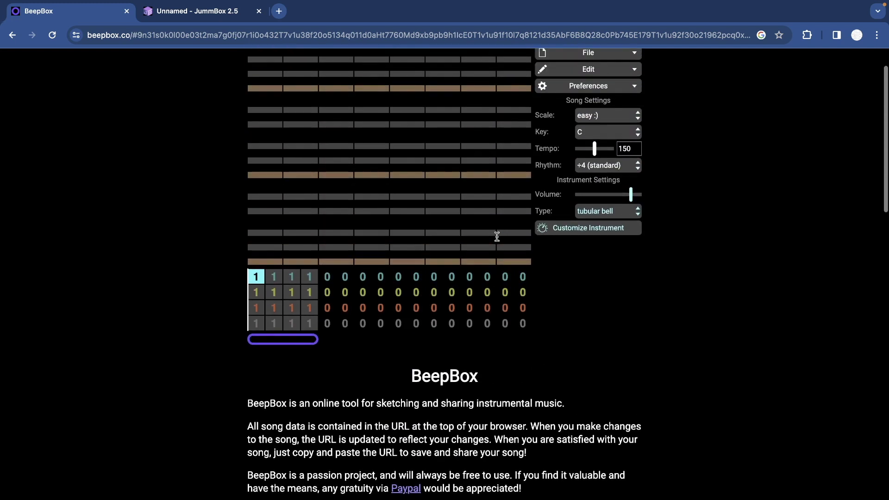
scroll(496, 239, up, 1)
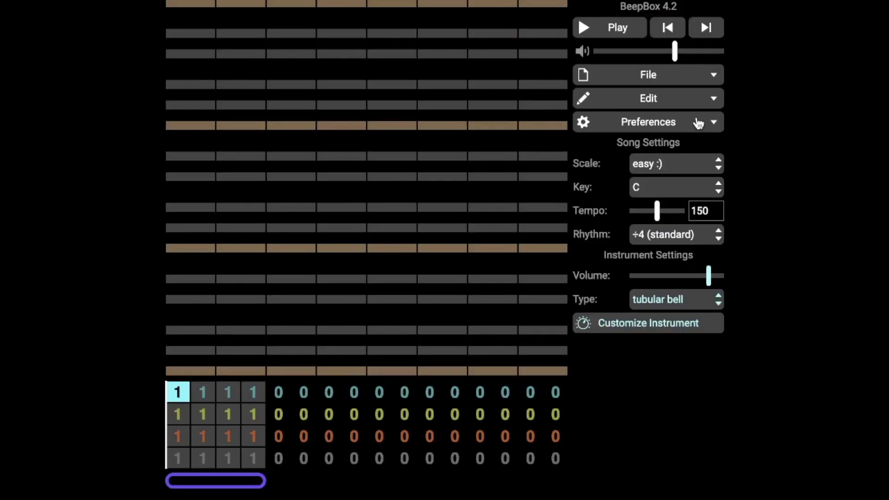
click(623, 137)
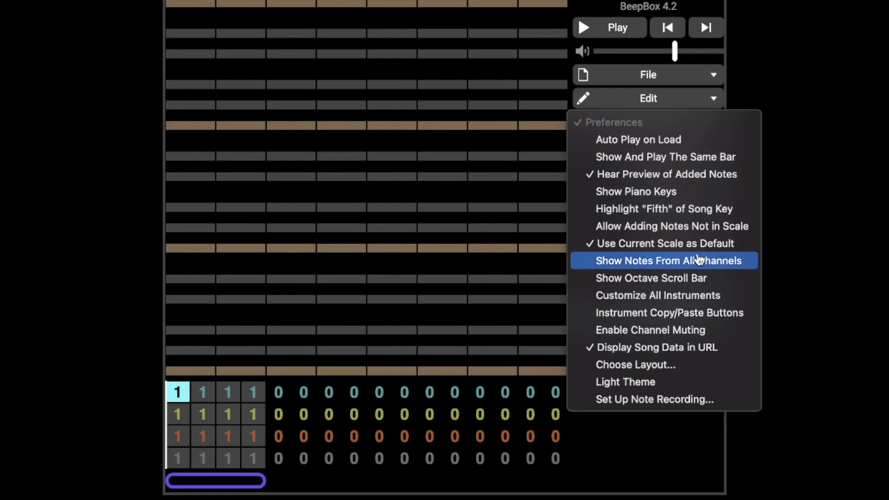
click(702, 197)
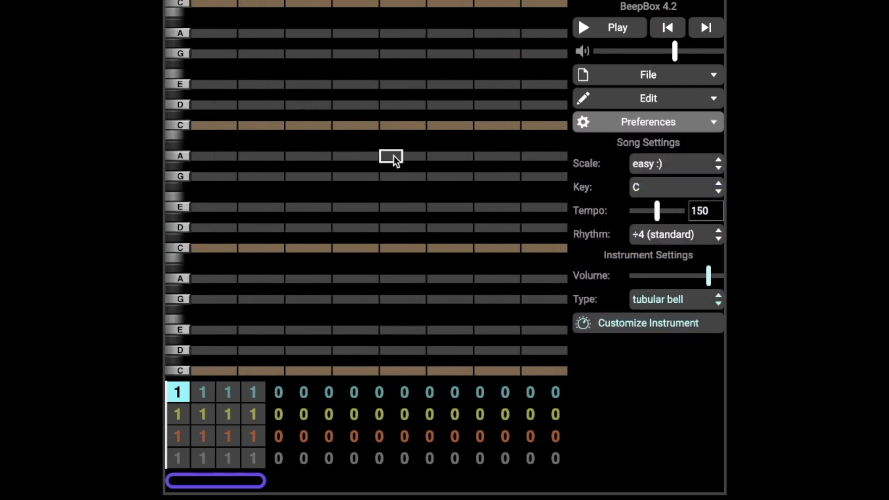
Try short notes on E, G, A and C at the pattern's start and remove them again
click(201, 6)
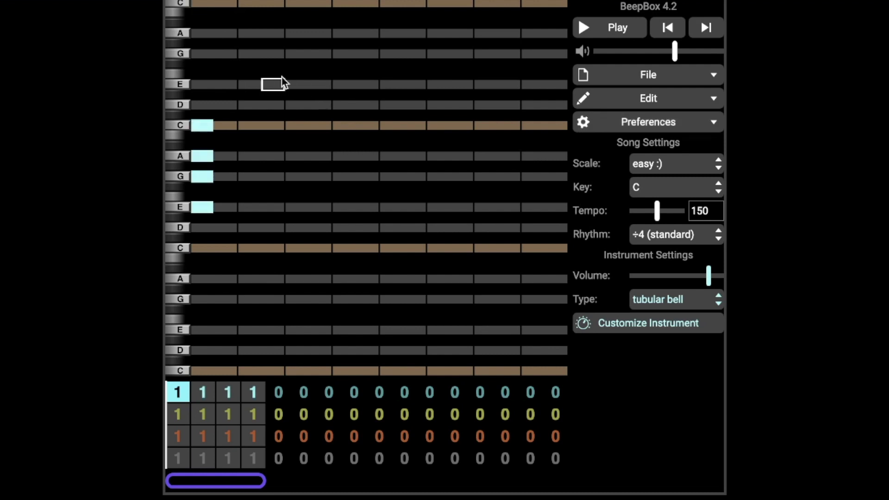
click(204, 207)
click(202, 177)
click(202, 125)
click(202, 156)
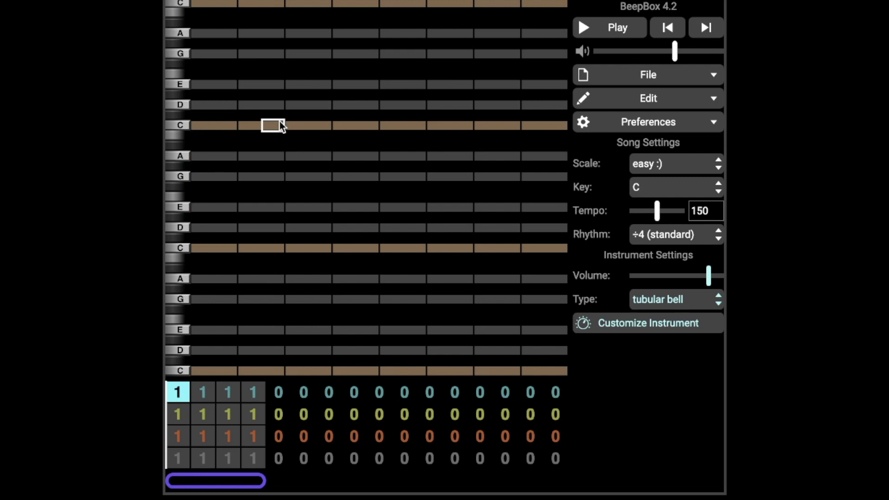
Enable highlighting of the song key's fifth and set the song scale to expert
click(695, 121)
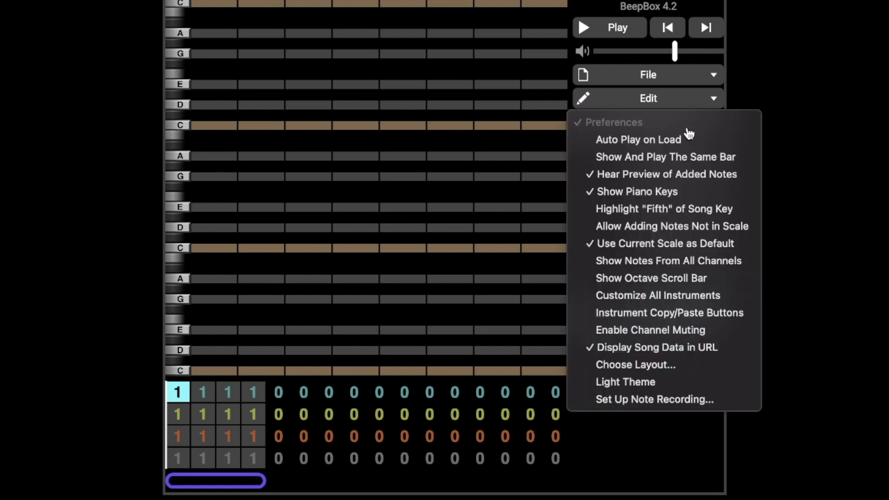
click(695, 209)
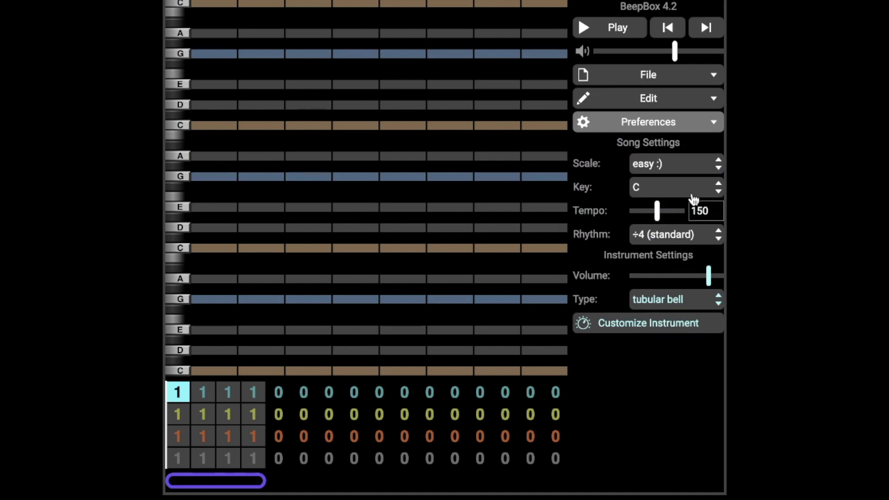
click(668, 164)
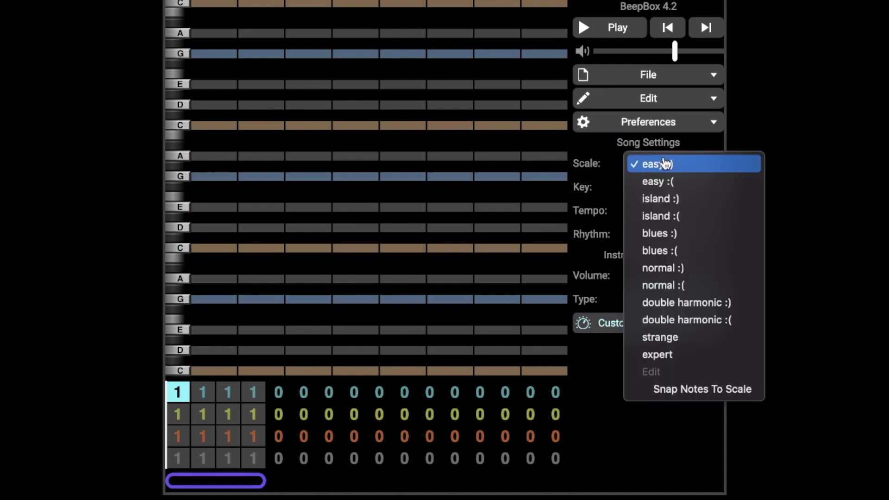
click(709, 358)
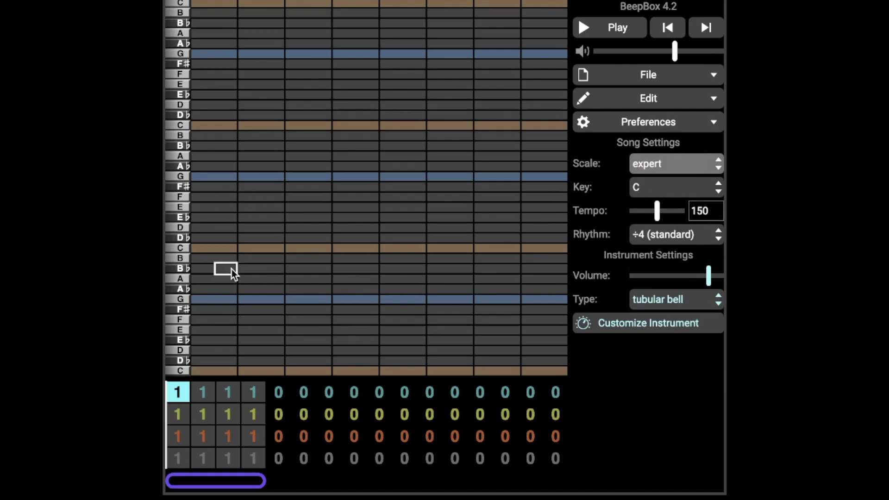
Try full-length notes on the highlighted C and G rows and delete both again
drag(198, 252, 565, 250)
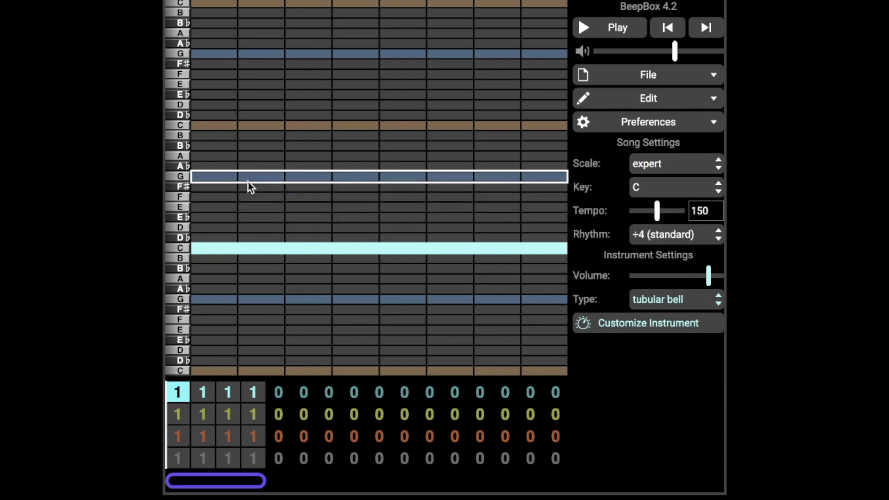
click(248, 182)
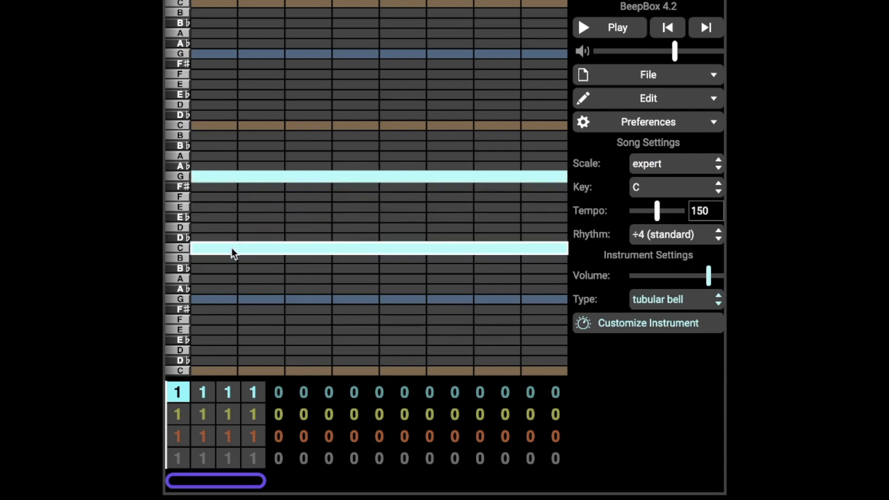
click(232, 248)
click(226, 178)
Change the song key to E, then try full-length notes on the E and B rows and delete them
click(648, 188)
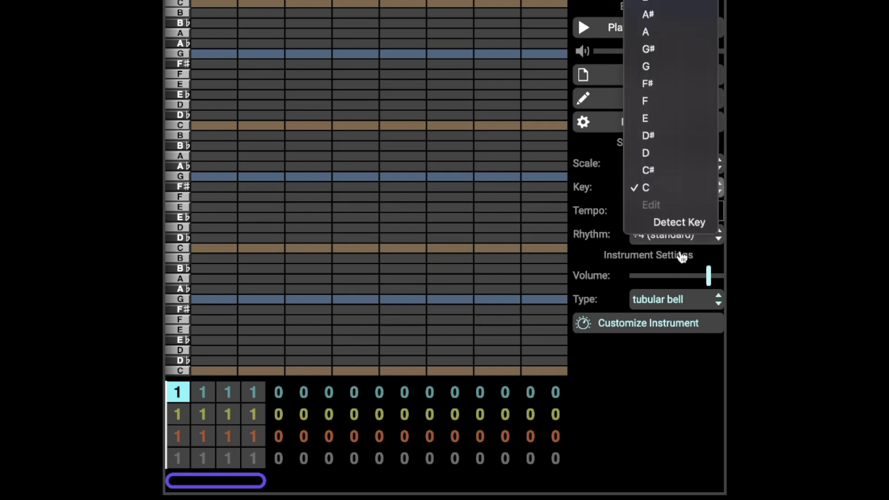
click(660, 117)
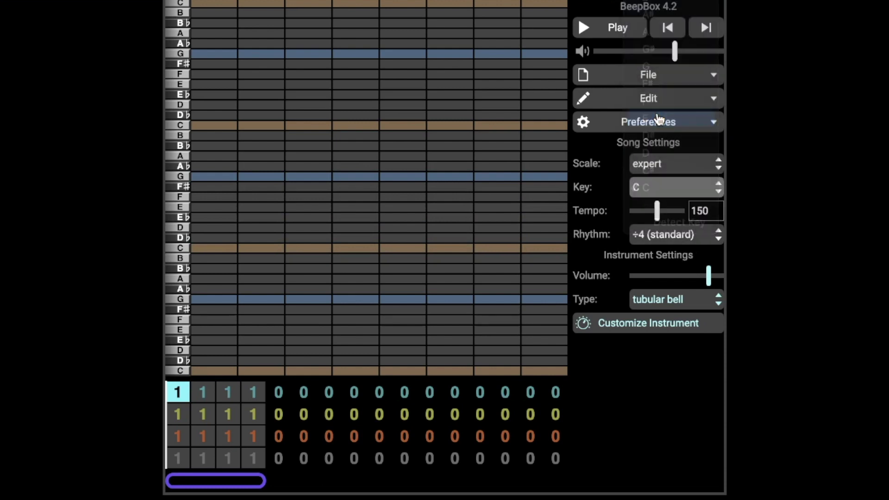
click(296, 250)
click(275, 178)
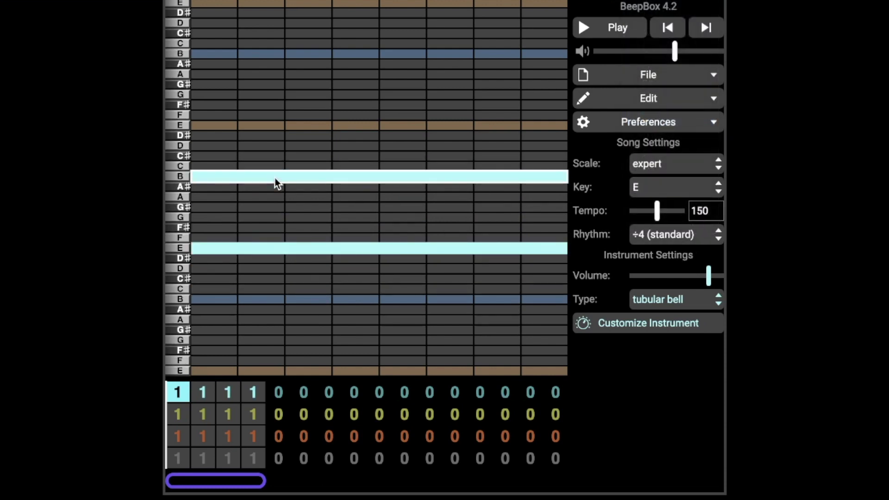
click(274, 178)
click(271, 250)
Try the song key G# and return the key to C
click(683, 190)
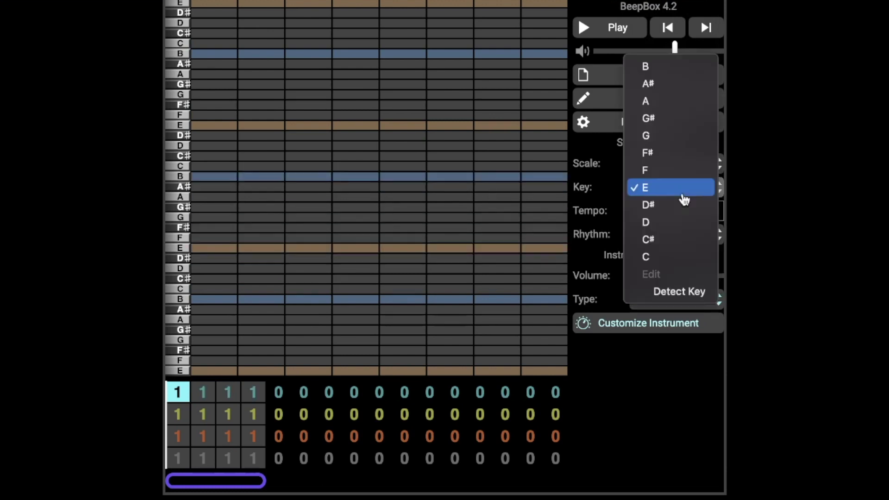
click(684, 119)
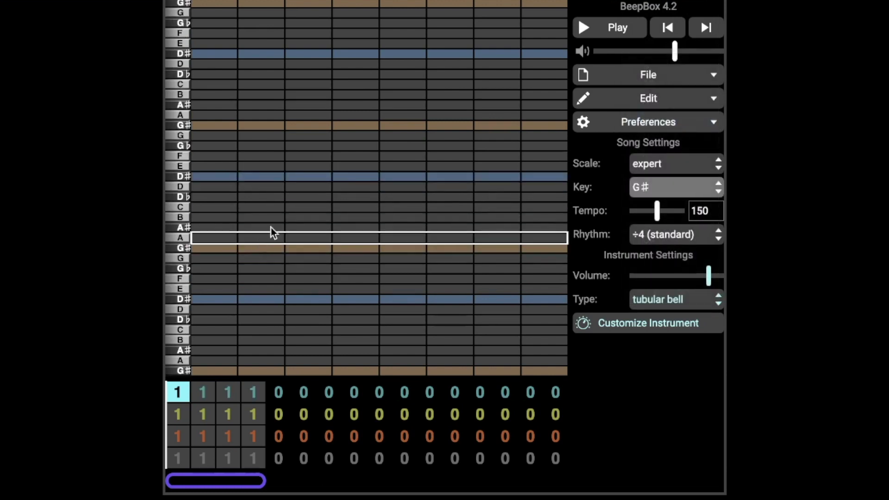
click(657, 186)
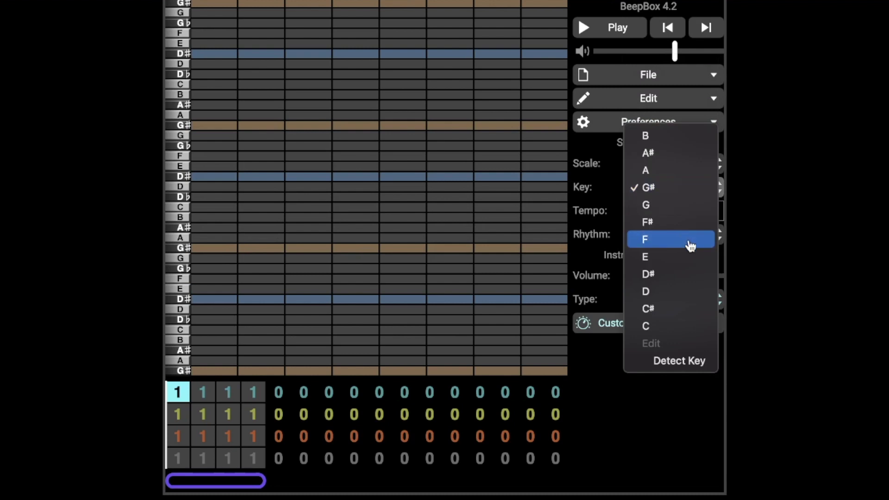
click(674, 329)
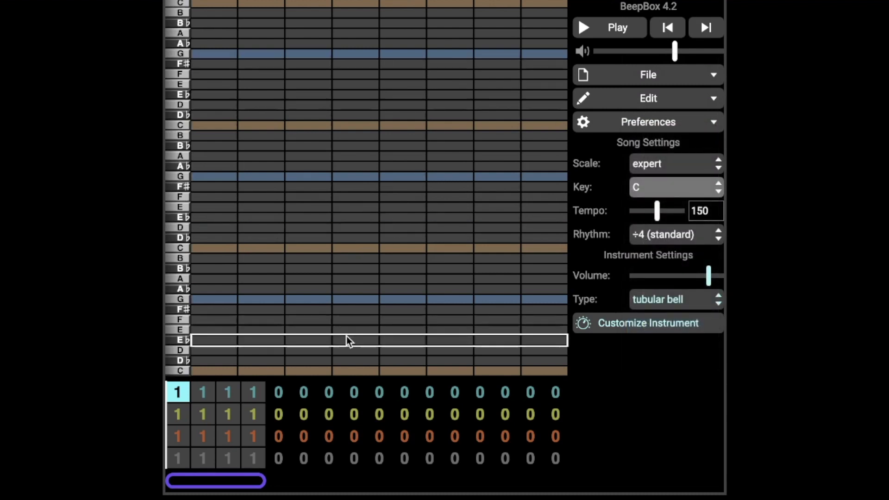
Turn on the preference Show Octave Scroll Bar
click(674, 123)
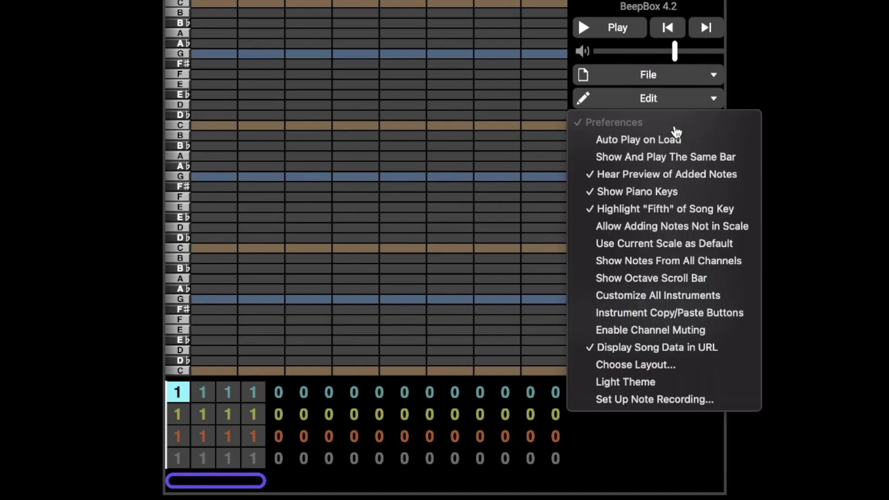
click(690, 280)
Try a full-length note on the upper C row, shorten it to half a beat and remove it
click(211, 126)
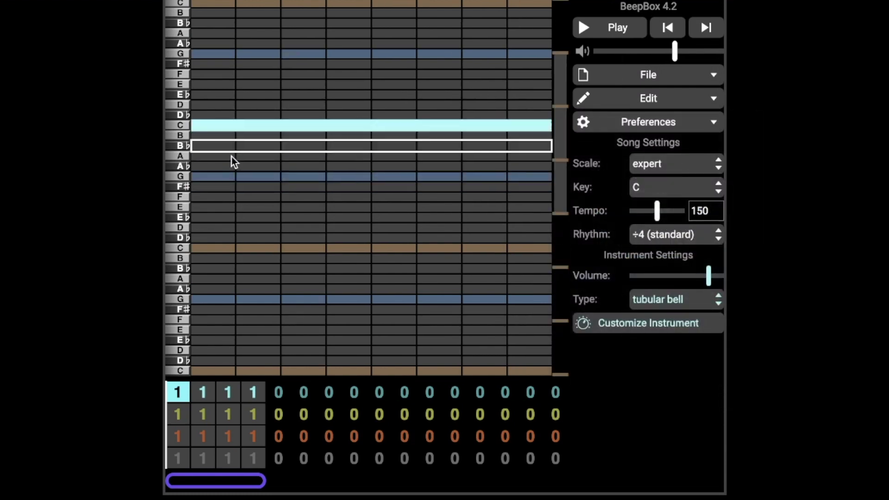
drag(521, 137, 190, 126)
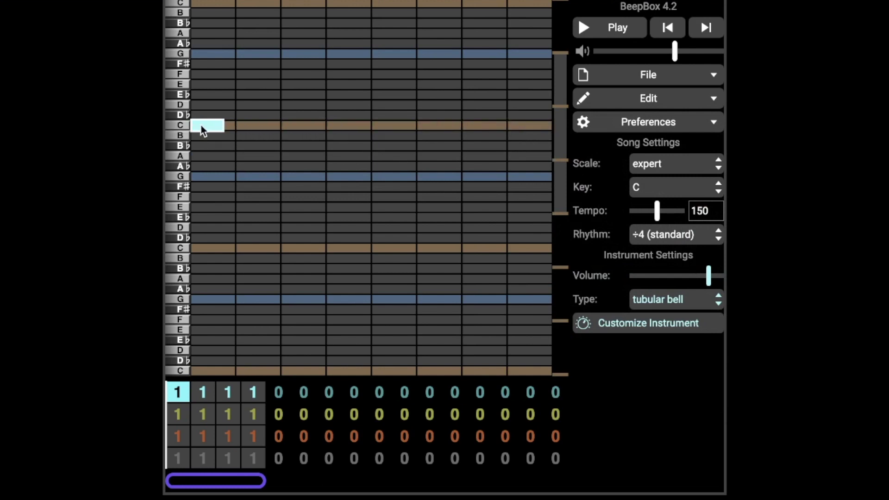
click(205, 128)
click(204, 129)
drag(218, 129, 206, 129)
click(206, 130)
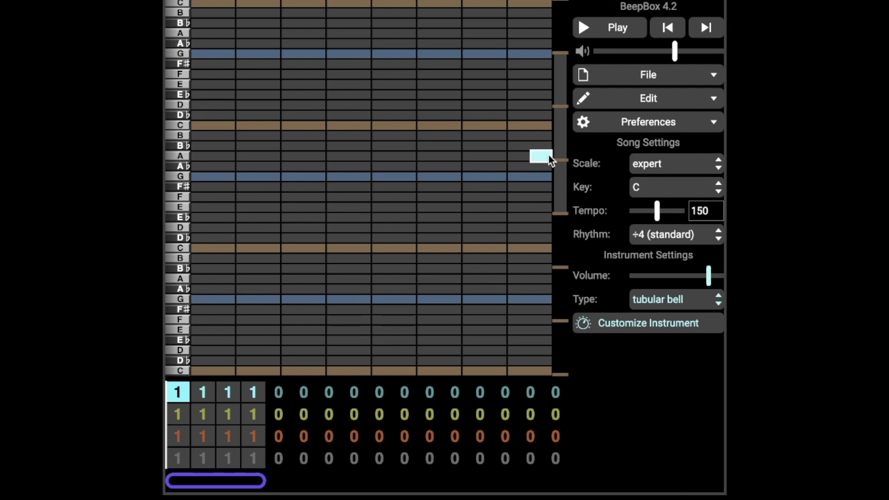
Shift the visible pitch range of the pattern one octave lower
drag(555, 157, 558, 198)
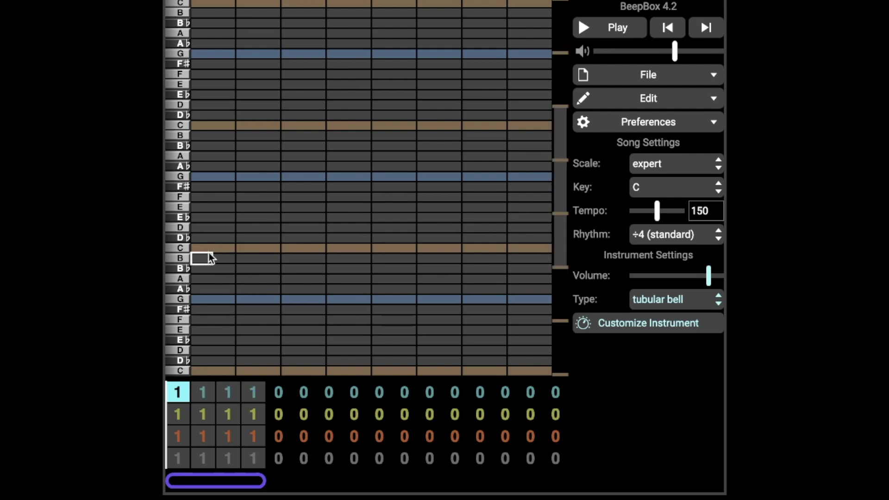
Write the tubular bell melody C-A-C-G-C-F#-E-E♭-D-D♭ in half-beat notes, ending on a three-beat low C, and play it
click(208, 129)
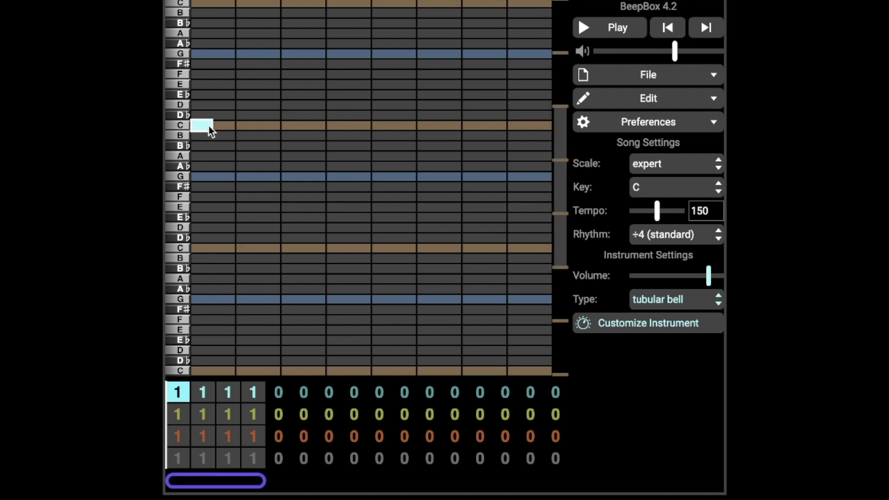
key(space)
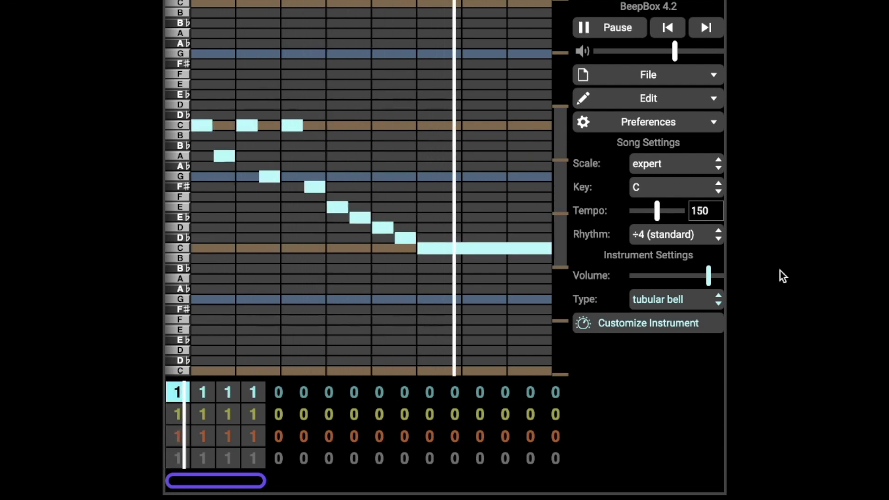
key(space)
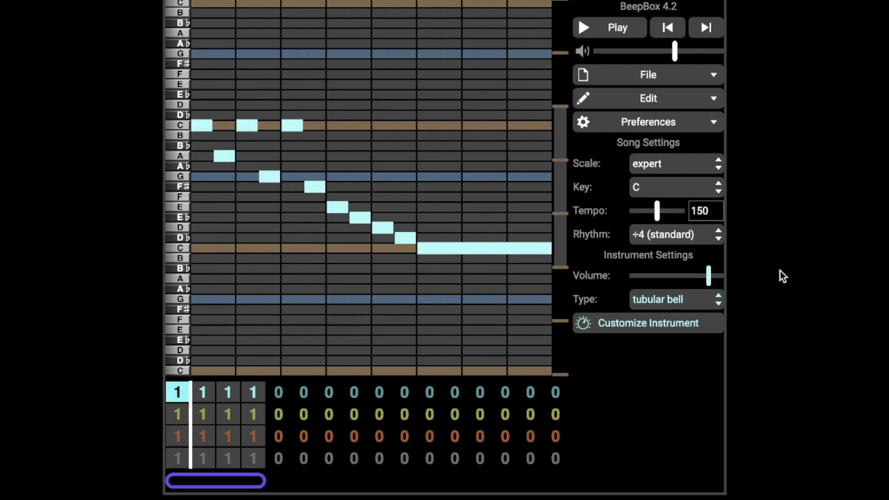
Turn on the preference Show Notes From All Channels
click(654, 123)
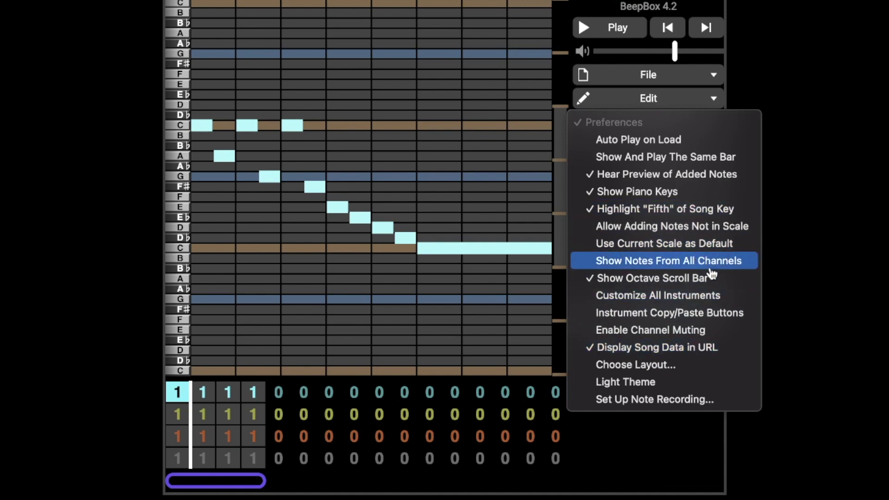
click(704, 263)
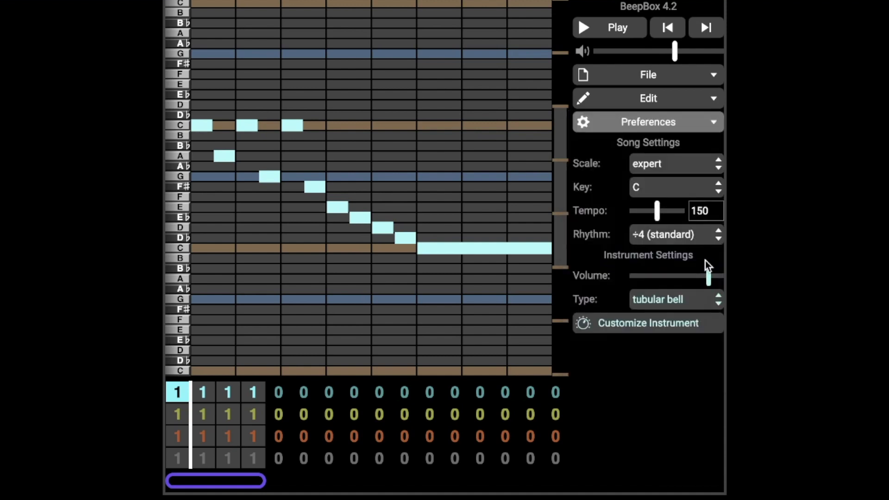
Copy the tubular bell melody note for note into the viola channel's pattern 1 and play both channels
click(170, 419)
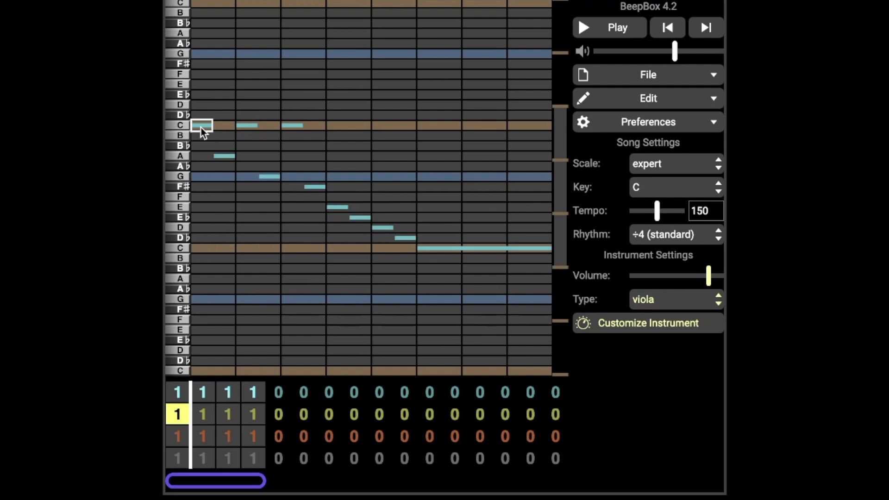
click(171, 394)
key(space)
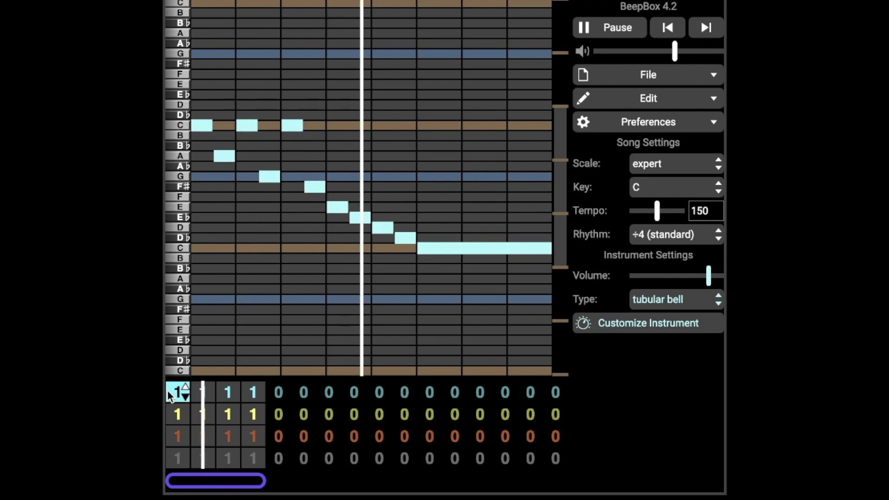
key(space)
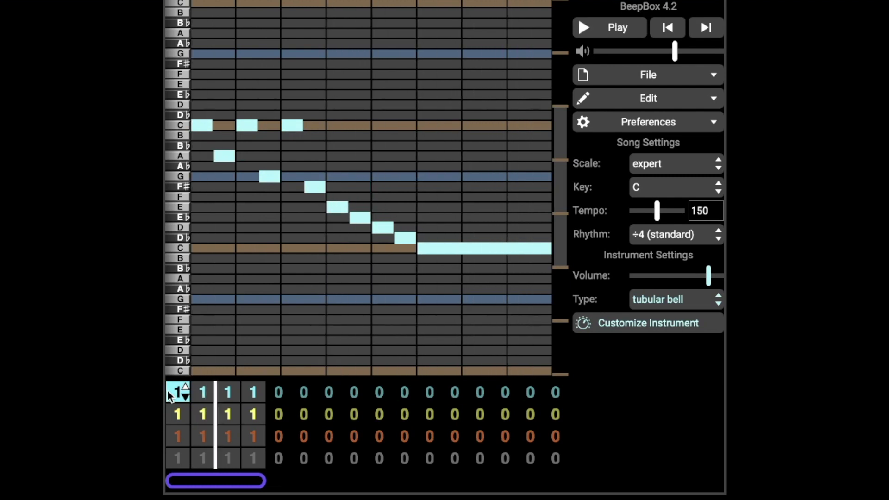
Try pattern 2 in the tubular bell's first bar, return it to pattern 1 and rewind the song
key(2)
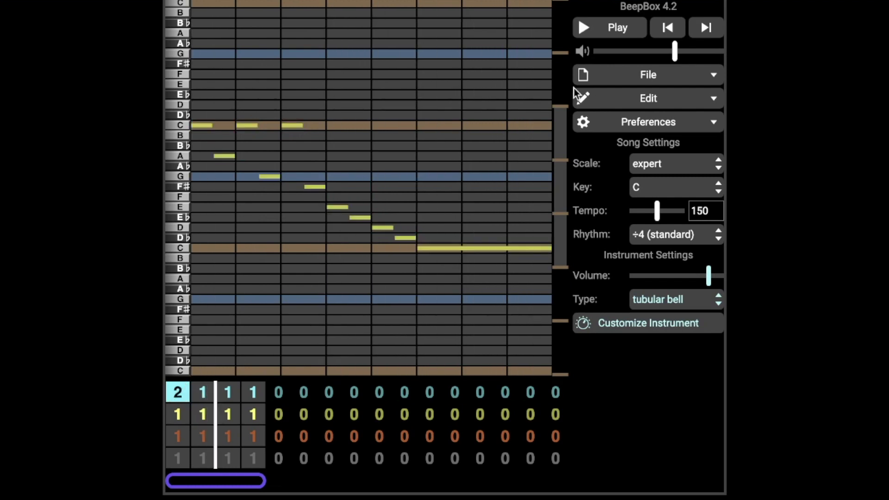
click(185, 398)
click(667, 28)
Double the viola melody one octave lower in pattern 1 and restore the channel's previous pitch range
click(178, 414)
drag(560, 160, 562, 204)
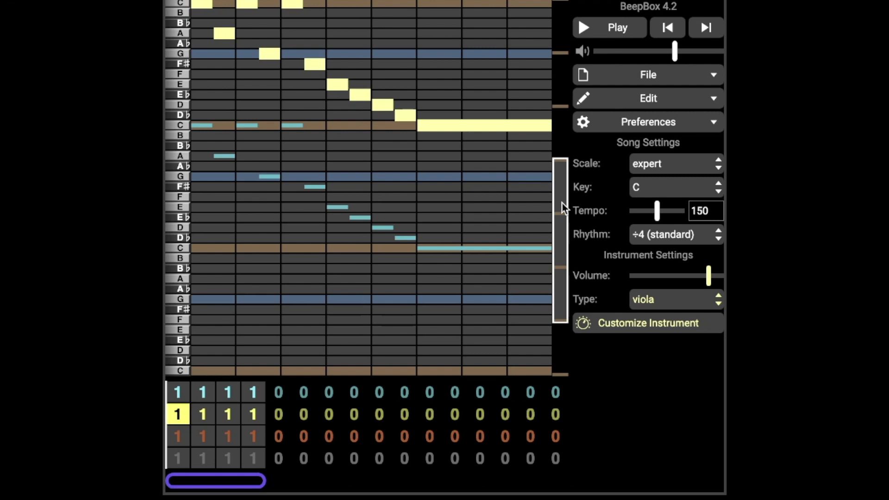
drag(564, 208, 569, 229)
click(202, 125)
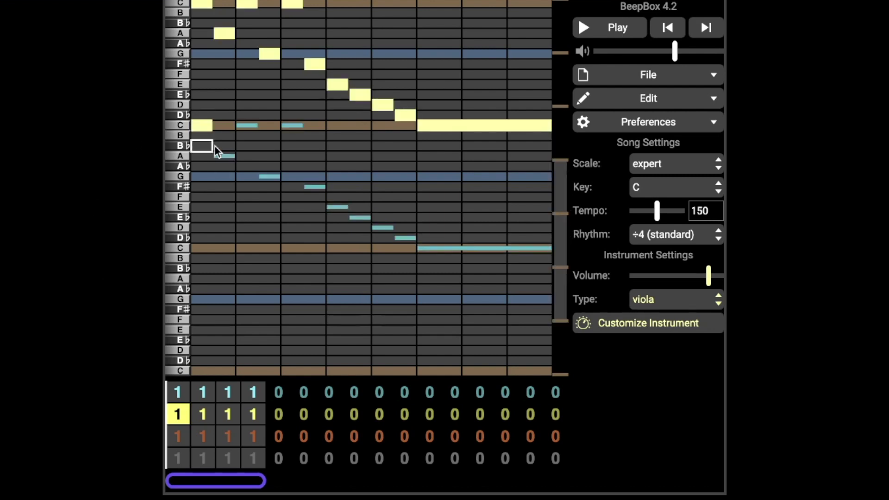
click(224, 156)
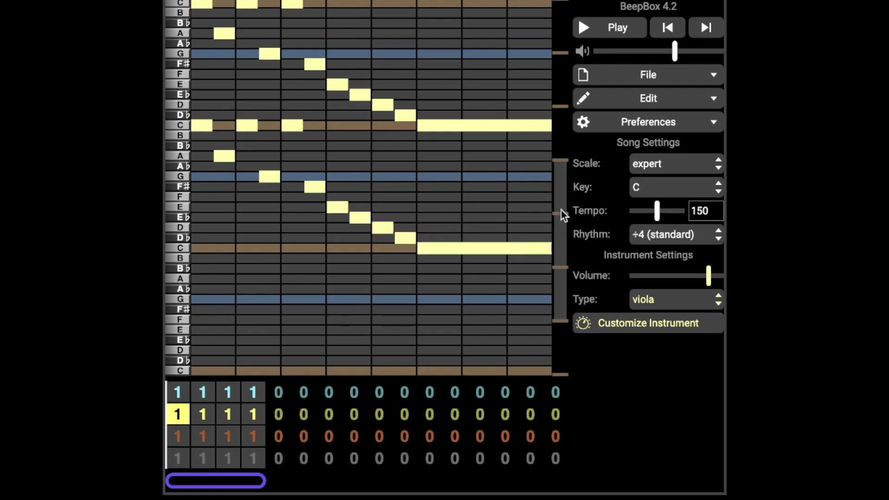
click(563, 215)
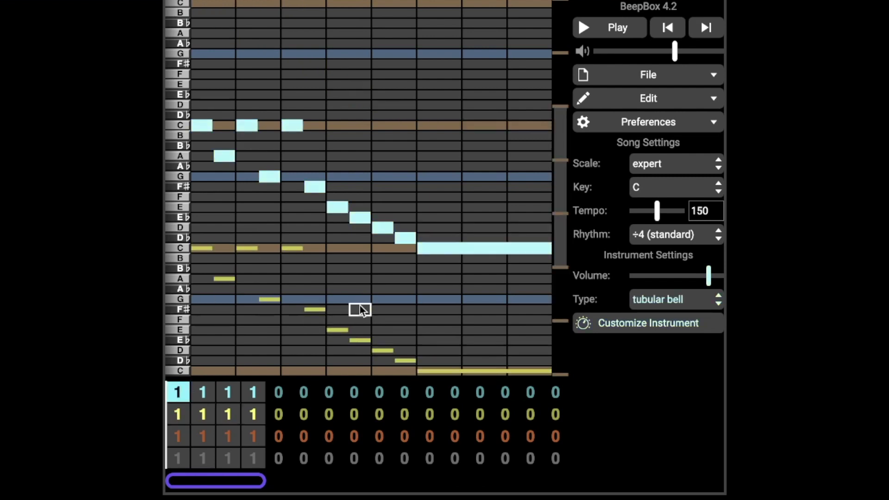
Listen to the first bar with the tubular bell and doubled viola melodies, and return to the viola channel
key(space)
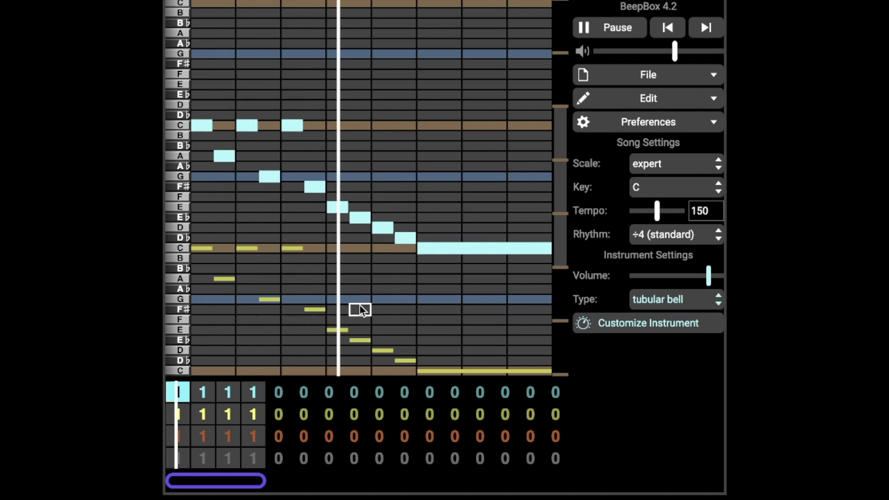
key(space)
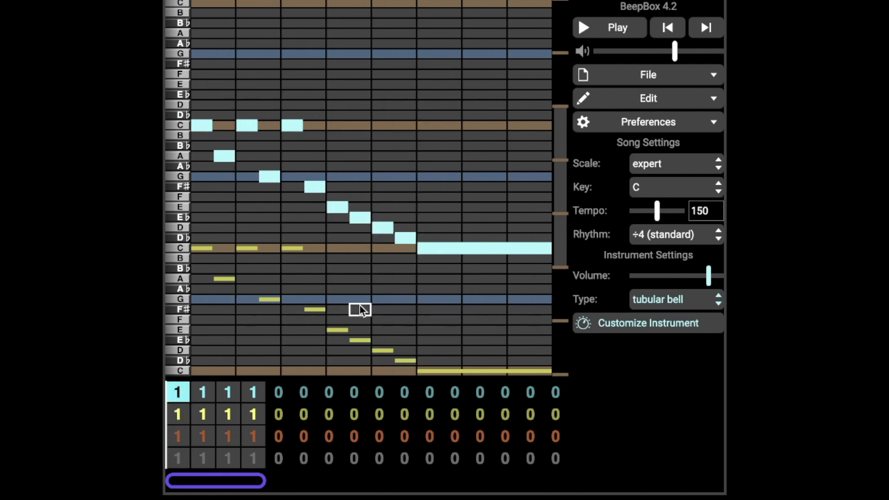
key(Down)
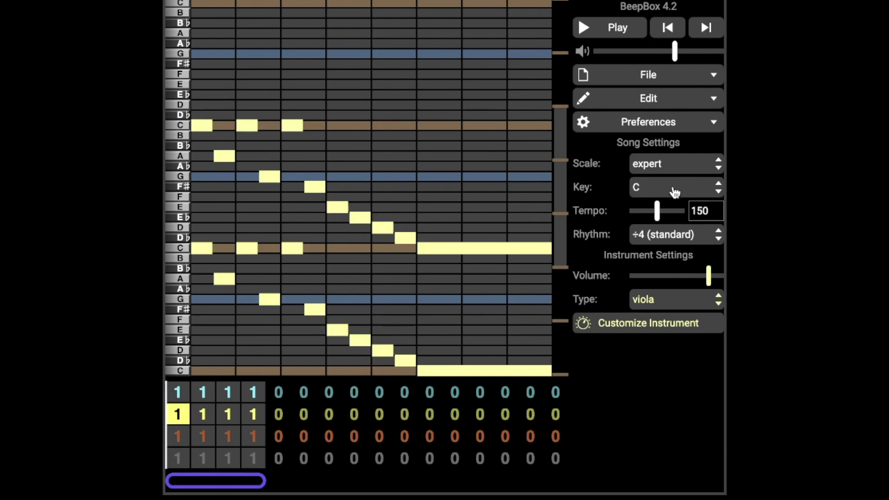
Try slower song tempos of 88, 60 and 52
drag(662, 216, 611, 220)
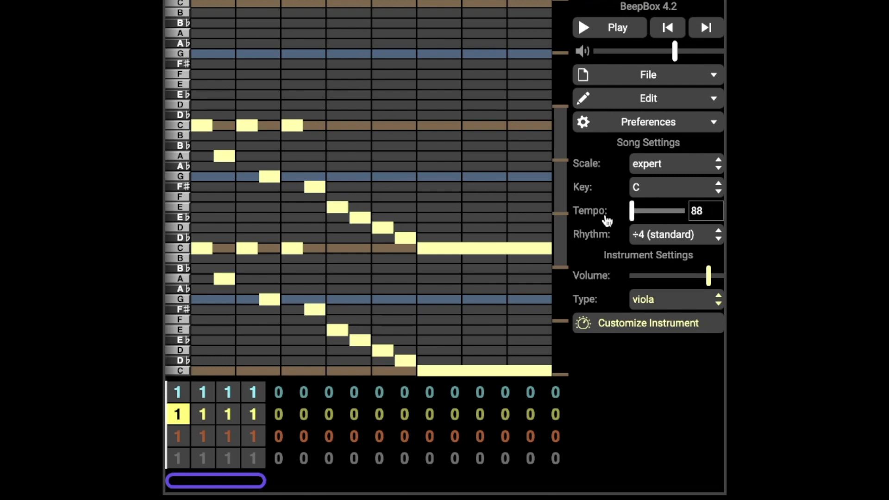
click(700, 209)
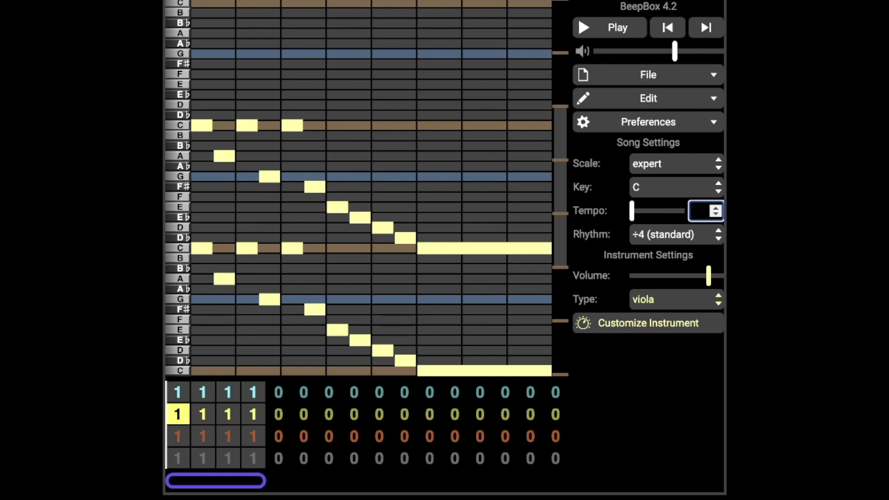
click(768, 191)
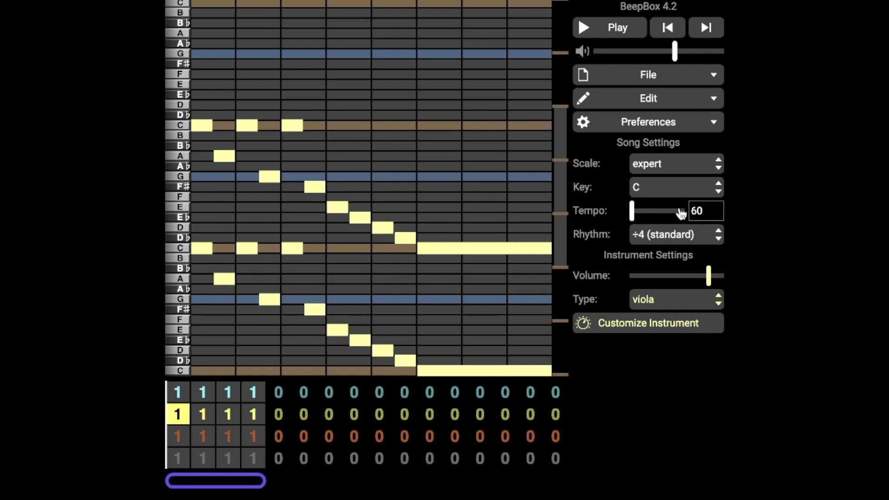
click(716, 214)
click(716, 214)
click(716, 214)
click(716, 214)
click(716, 214)
click(716, 214)
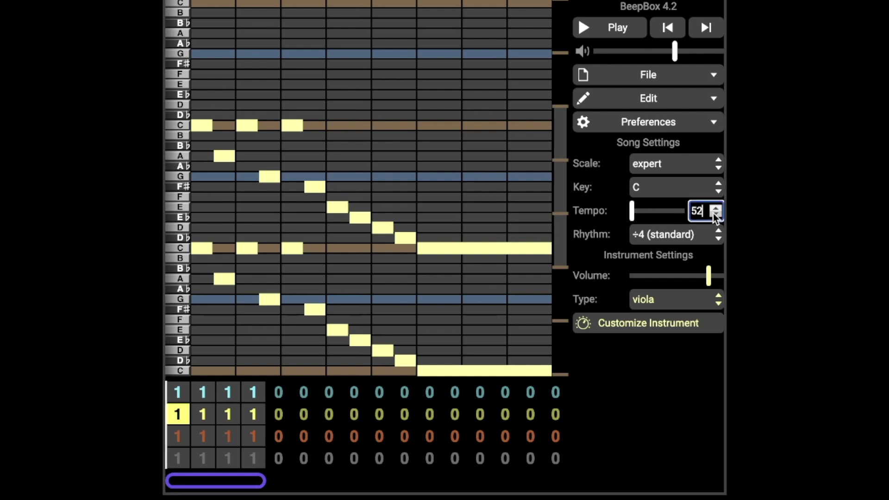
key(BackSpace)
key(BackSpace)
Try playing the song at a tempo of 259 and rewind to the first bar
drag(632, 212, 787, 226)
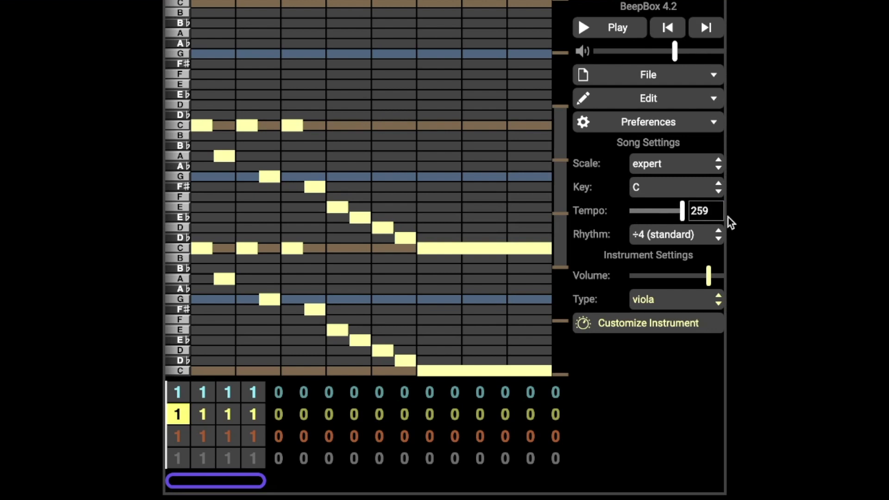
click(707, 210)
click(746, 235)
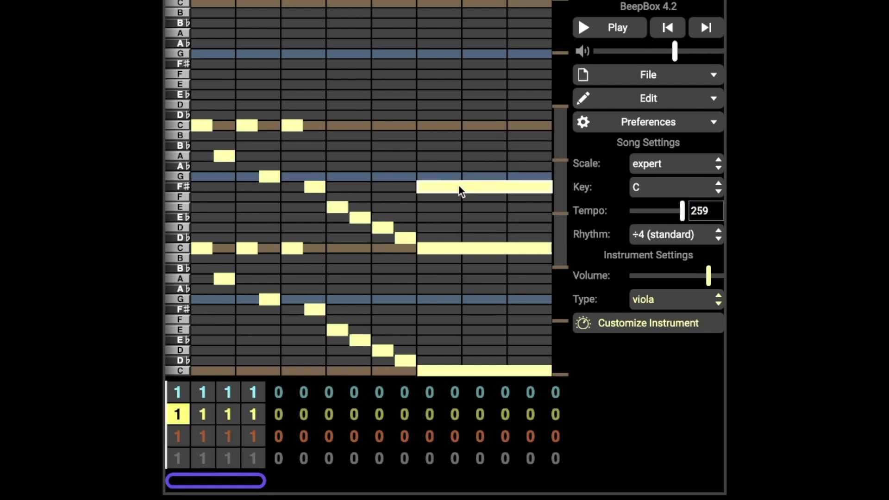
key(space)
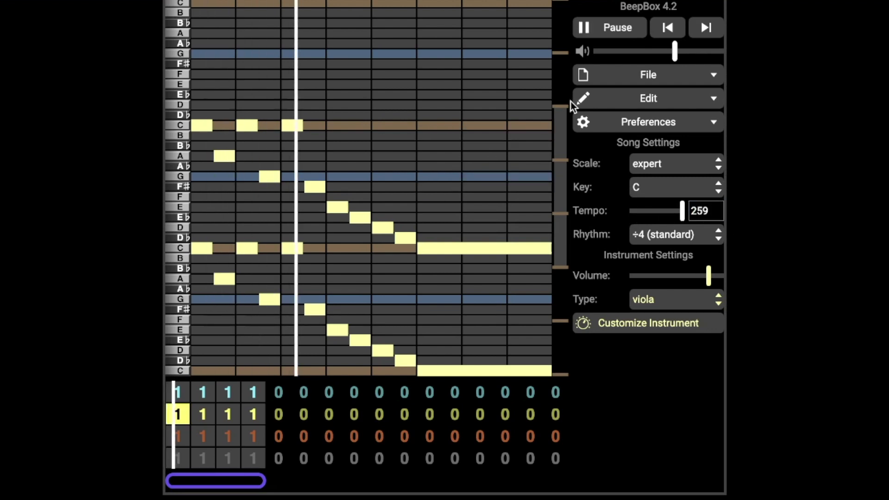
key(space)
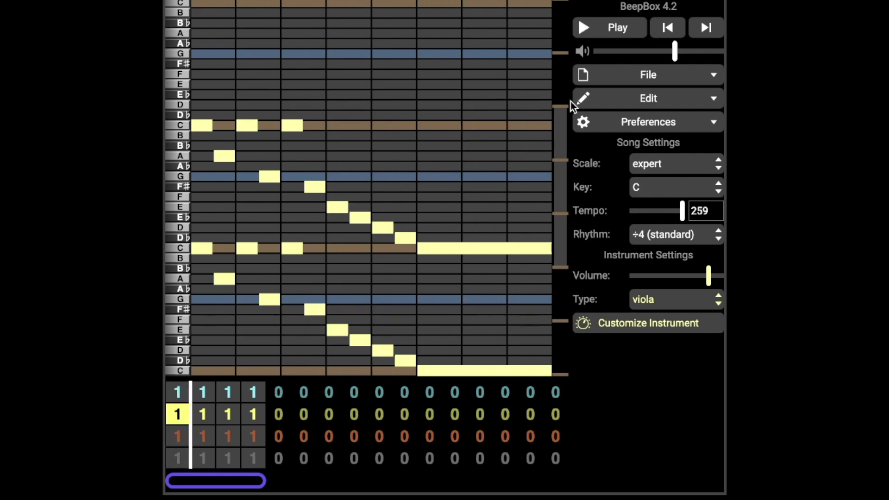
click(179, 393)
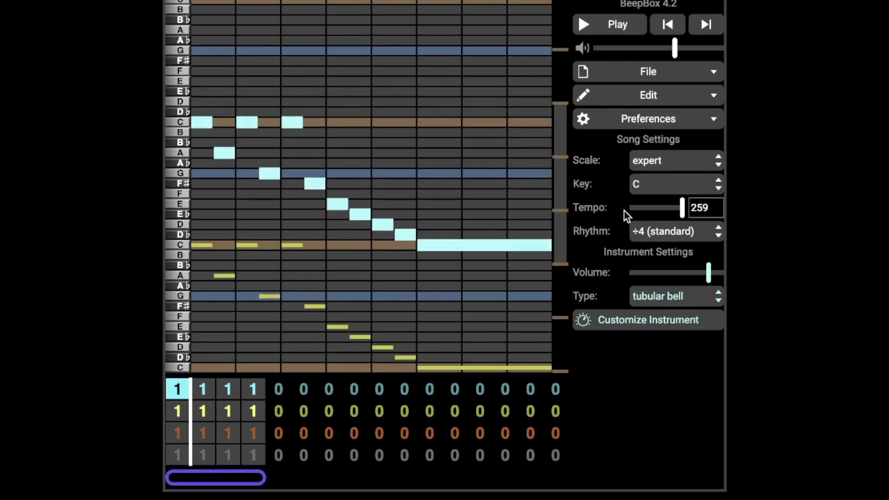
click(669, 25)
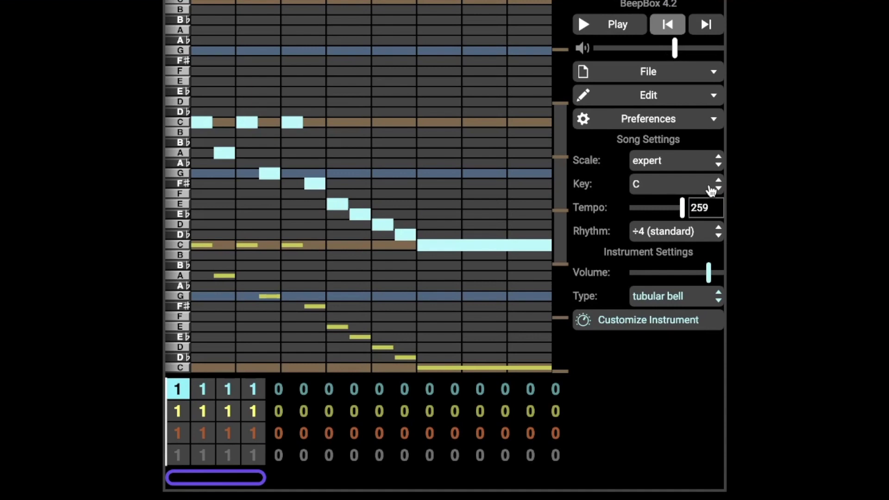
Set the song's tempo to 130, keeping the key C and the rhythm ÷4 (standard)
click(711, 191)
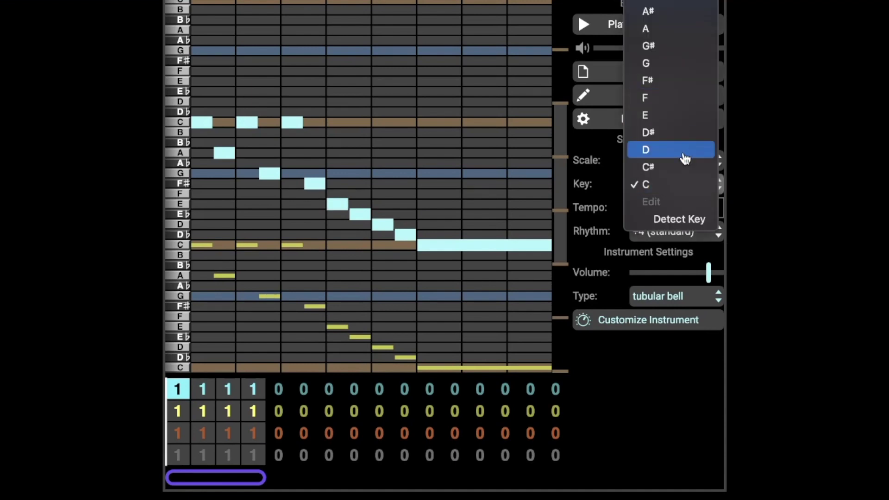
click(680, 185)
drag(680, 215, 650, 211)
click(690, 234)
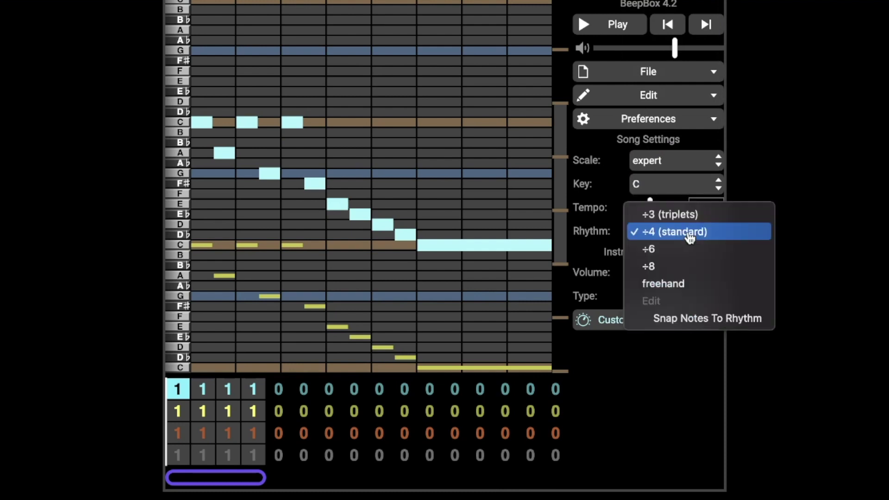
click(850, 279)
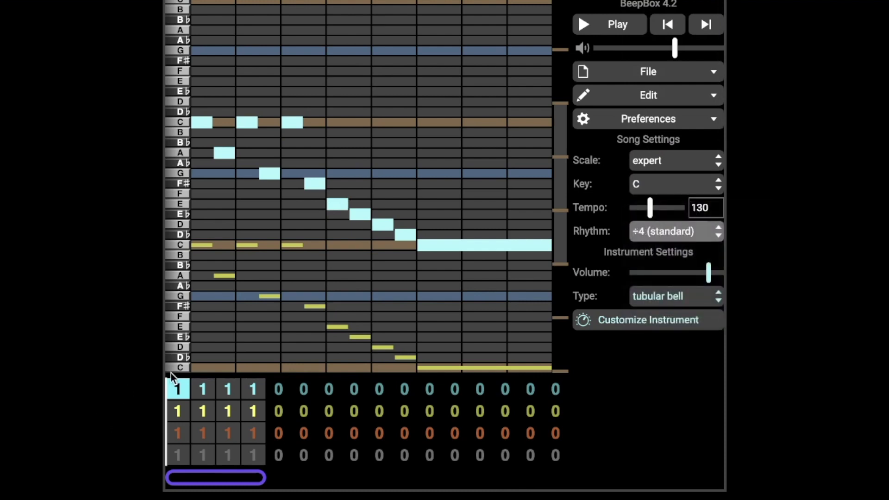
Assign pattern 2 to bars 2 through 4 in all four channels
click(204, 389)
key(2)
click(213, 410)
click(204, 389)
shift+click(262, 463)
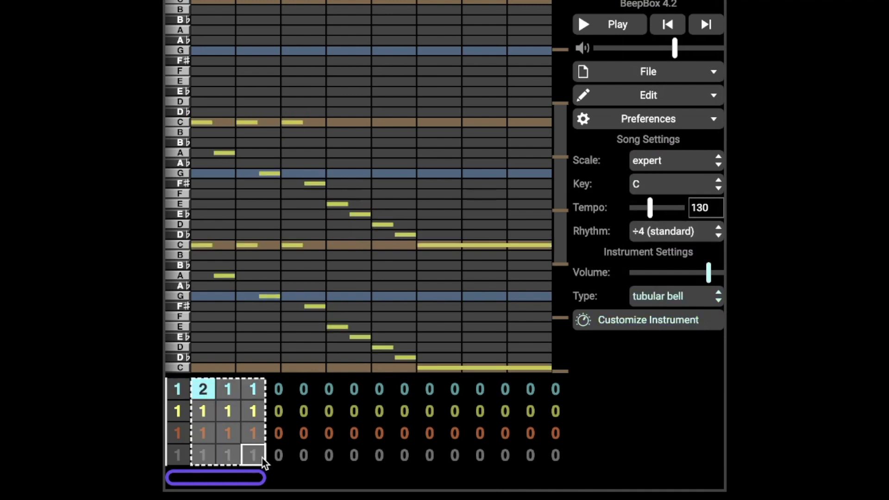
key(2)
click(211, 394)
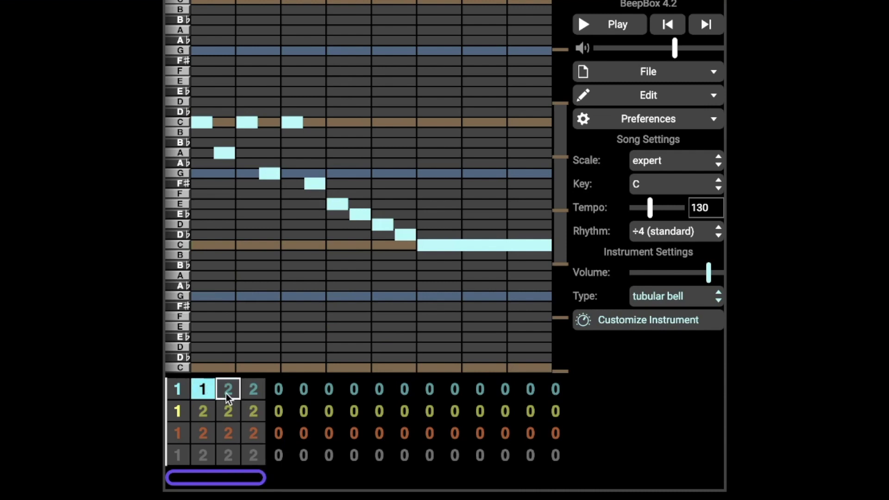
key(2)
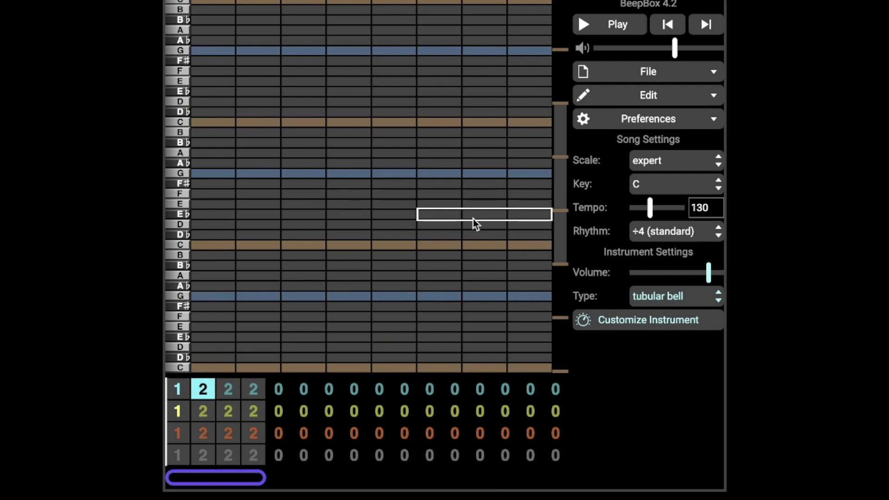
Add eight consecutive half-beat notes to the tubular bell's pattern 2, starting at the first beat on the C row where the first melody began
click(207, 124)
drag(324, 125, 207, 127)
click(226, 123)
click(248, 123)
click(273, 123)
click(293, 123)
click(315, 123)
click(338, 123)
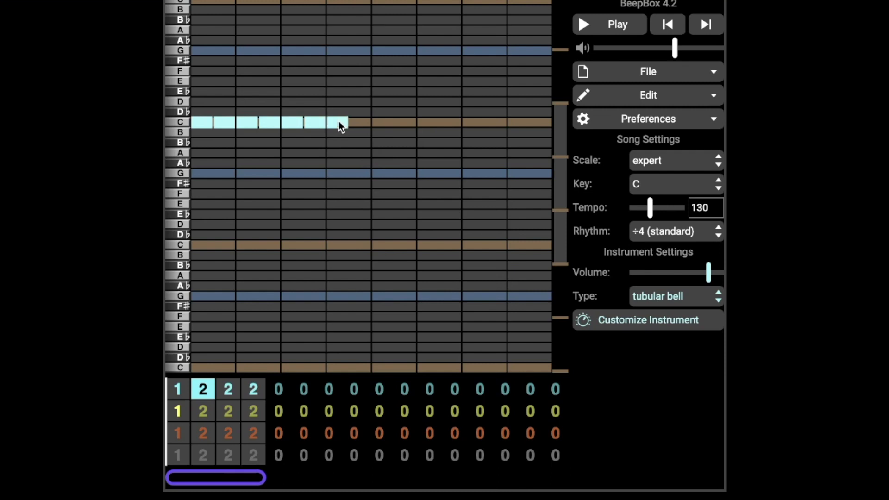
click(360, 123)
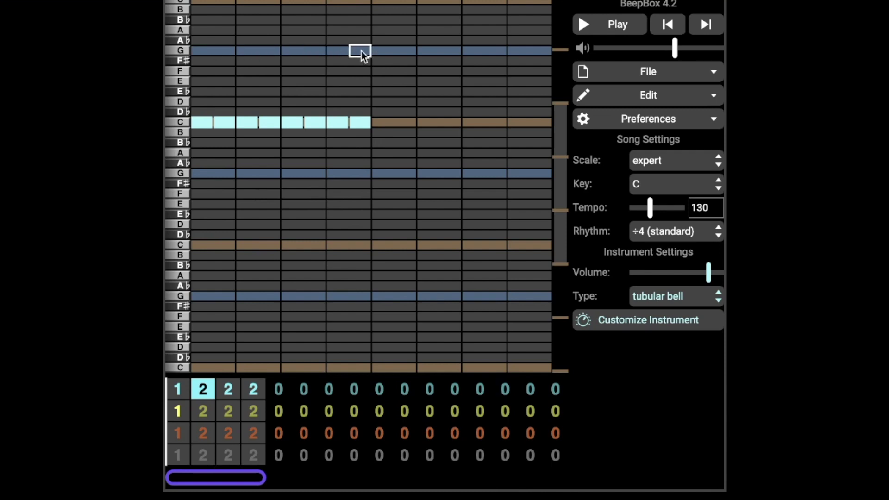
mouse_move(202, 399)
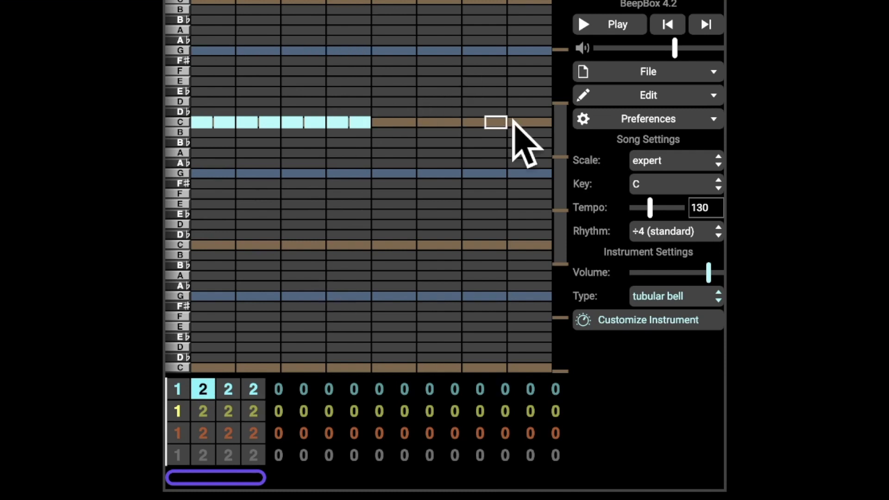
Replace the half-beat notes in the tubular bell's pattern 2 with quarter-beat notes, four each on C, B, B♭ and A across beats one to four
drag(367, 123, 197, 129)
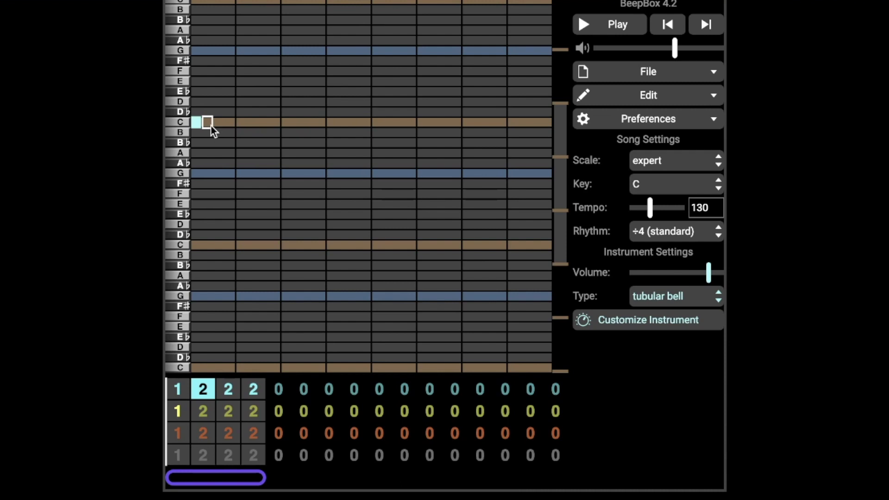
mouse_move(208, 127)
mouse_down()
mouse_move(274, 133)
mouse_move(288, 145)
mouse_move(370, 160)
mouse_up()
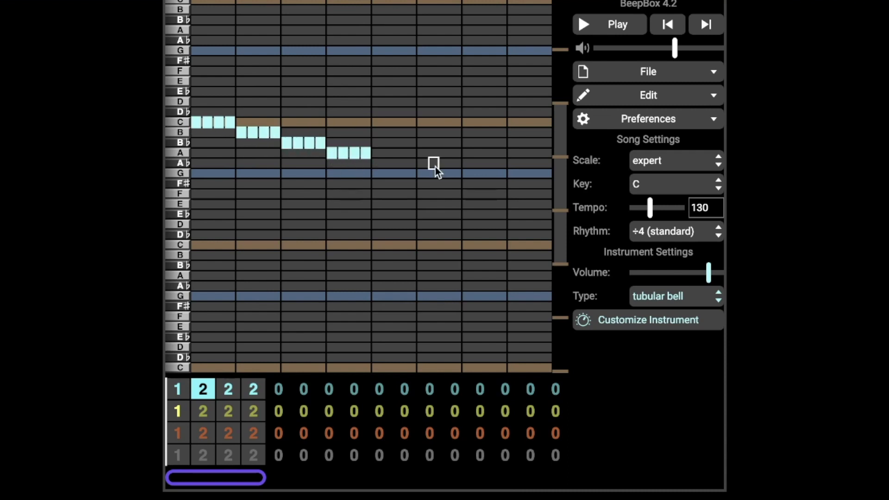
Play the song briefly, move the playhead to bar 2 and listen to the tubular bell's quarter-beat notes
key(space)
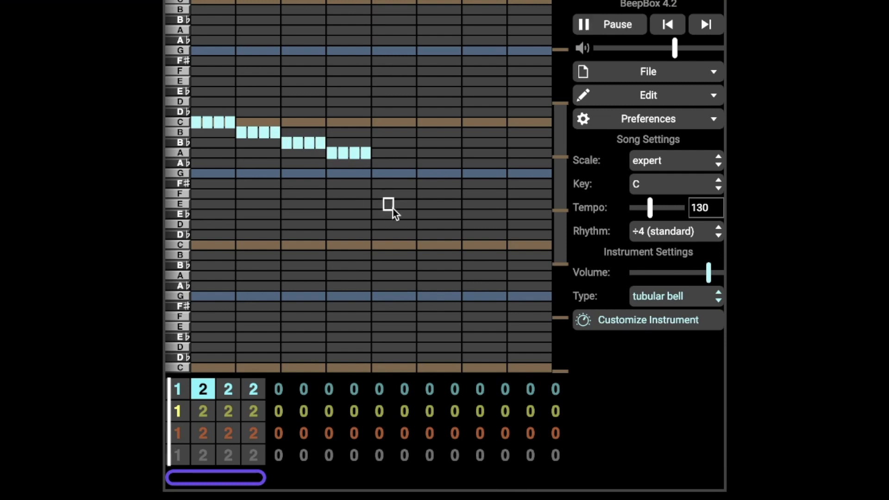
key(space)
click(204, 410)
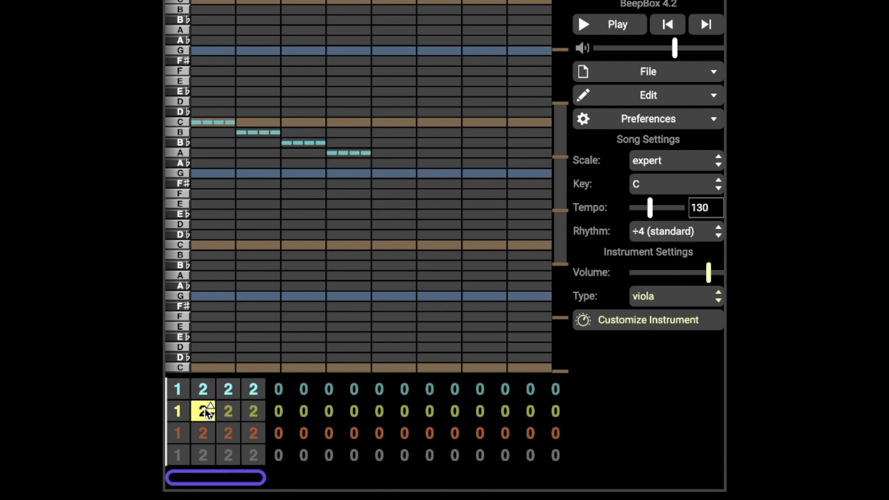
click(704, 31)
click(205, 389)
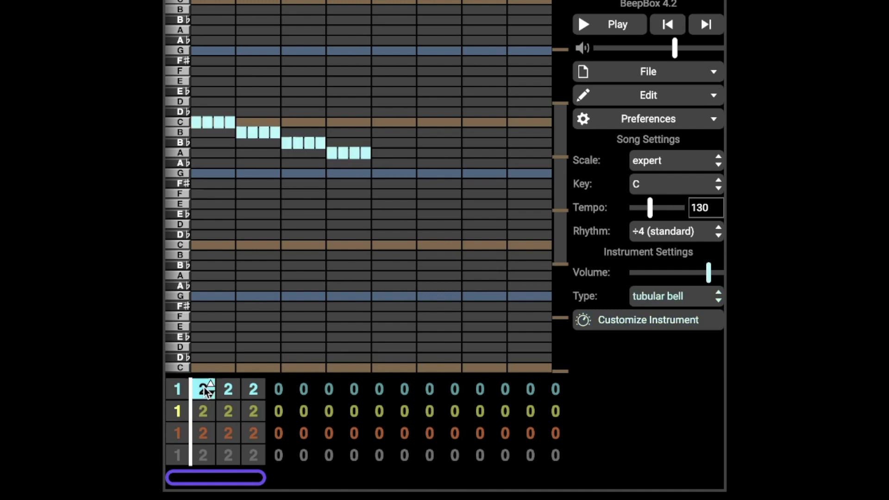
key(space)
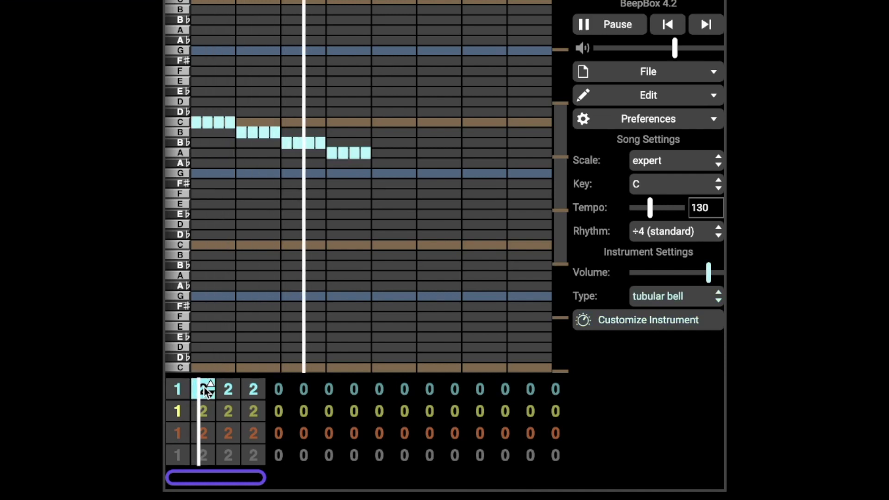
key(space)
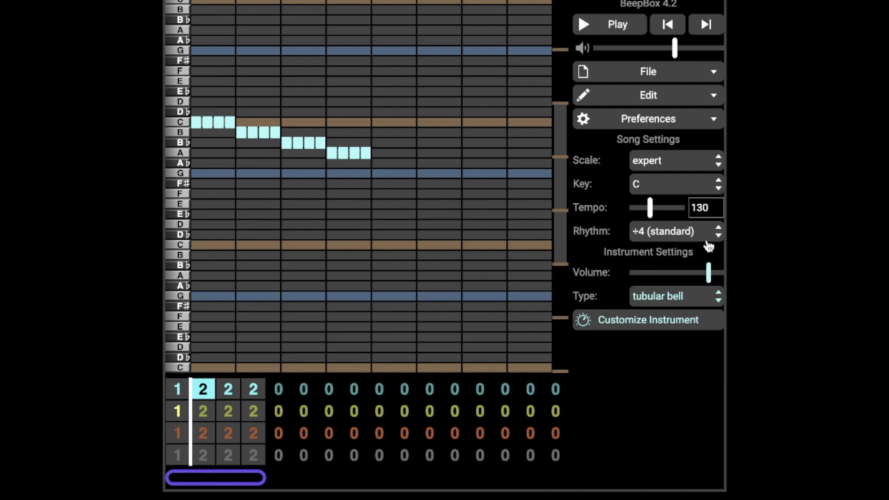
Set the rhythm to ÷3 (triplets), fill beats five to eight with three notes each on C, B, B♭ and A, and play them
click(708, 240)
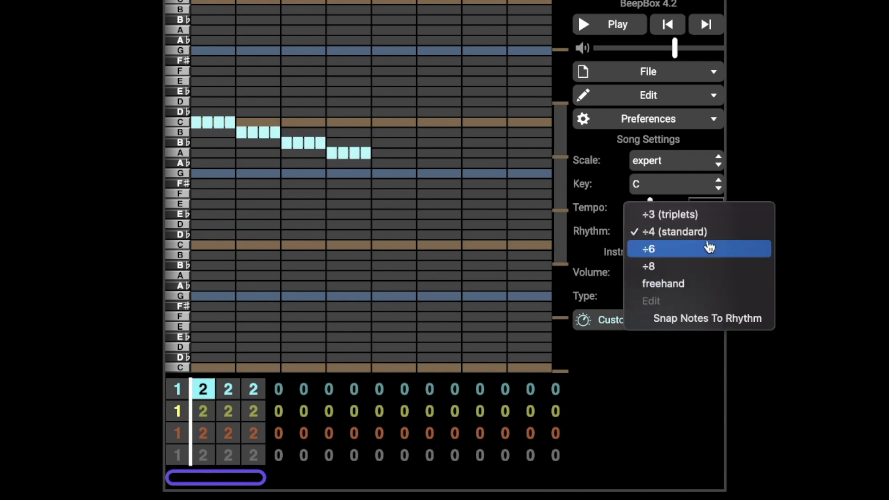
click(684, 217)
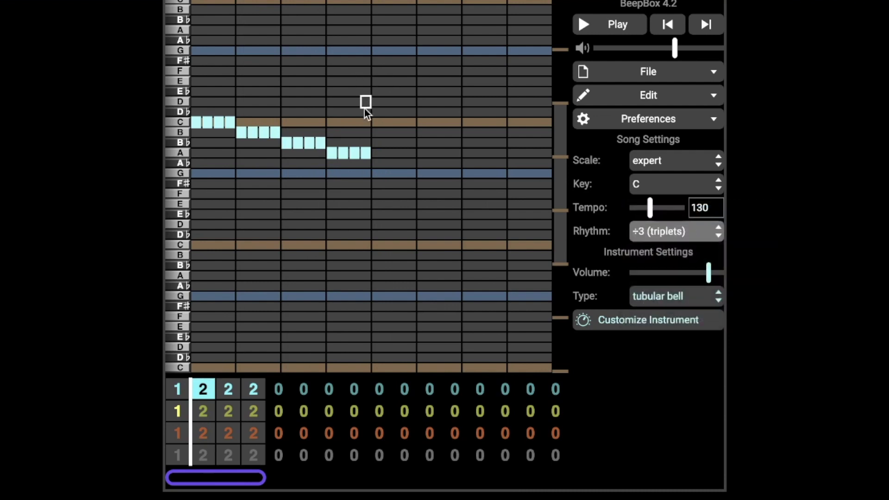
drag(379, 125, 425, 132)
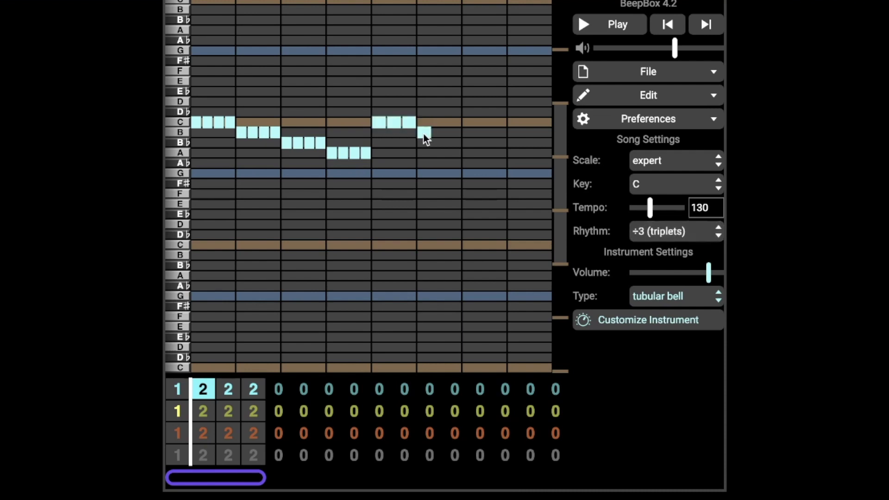
key(space)
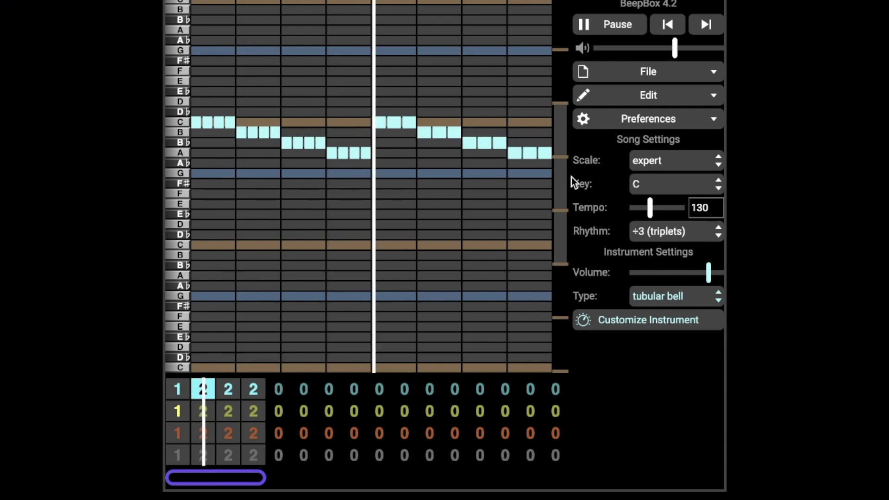
key(space)
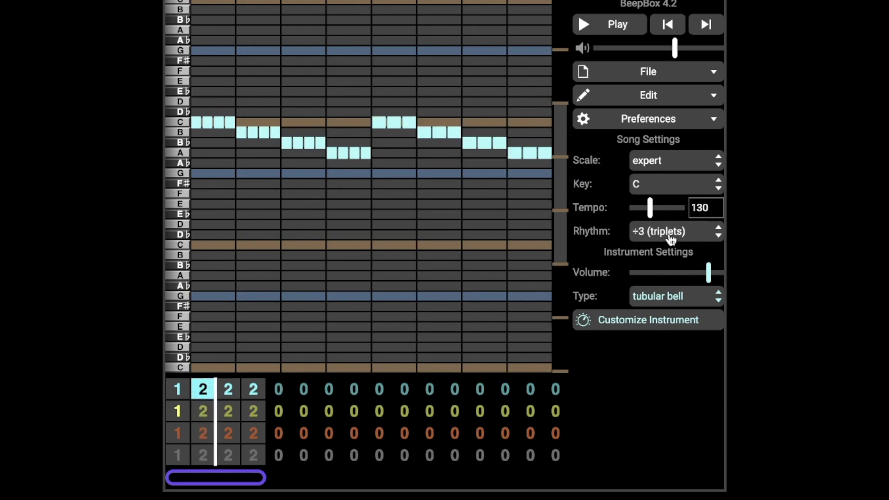
Set the rhythm to ÷6 and replace the triplets on beats five and six with six shorter notes each
click(666, 231)
click(678, 265)
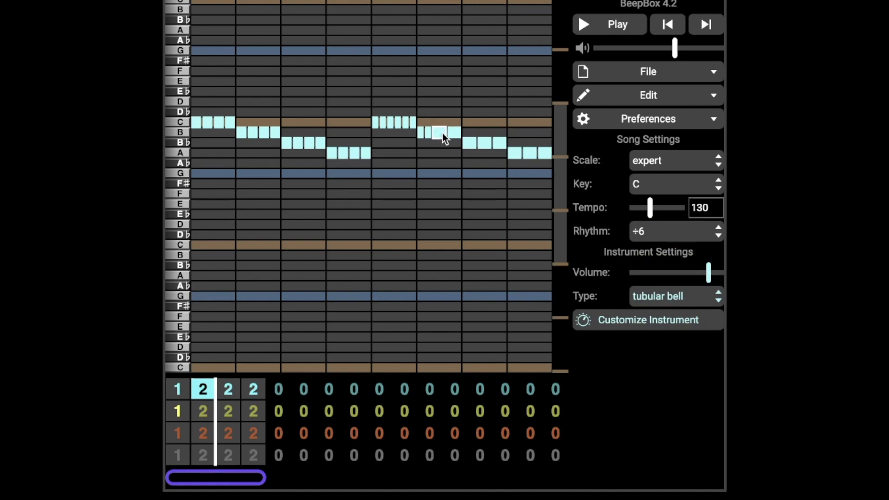
click(454, 134)
scroll(695, 234, down, 1)
scroll(694, 234, down, 1)
scroll(650, 232, up, 2)
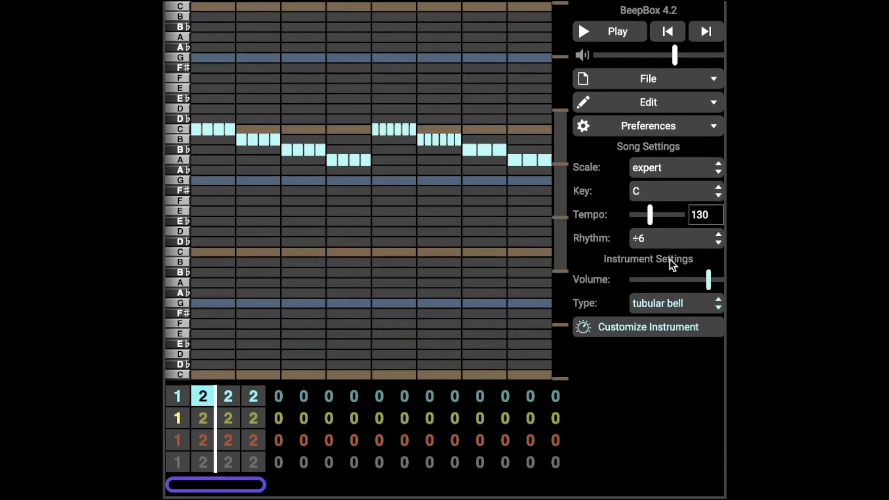
Set the rhythm to ÷8, lengthen the first C notes of beat five and add two matching notes on the G row above
click(660, 234)
click(667, 254)
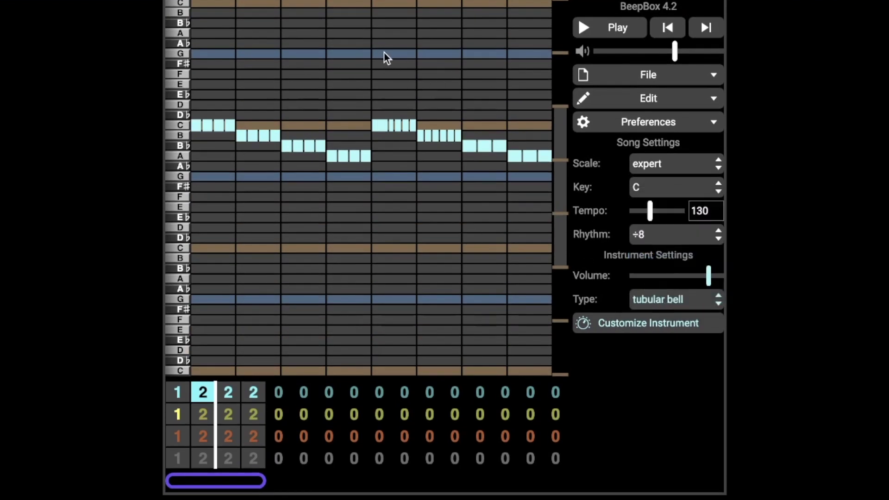
drag(392, 55, 406, 57)
Set the rhythm to ÷4 (standard) and play the edited pattern in bar 3
click(681, 237)
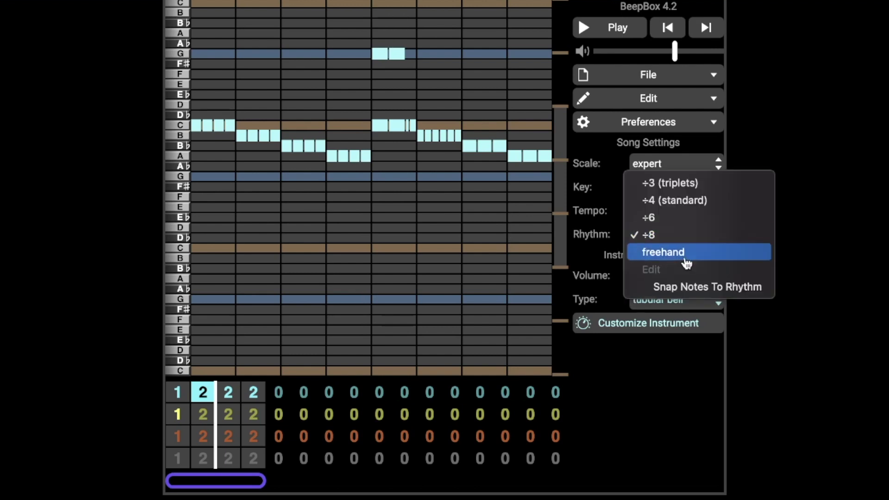
click(513, 195)
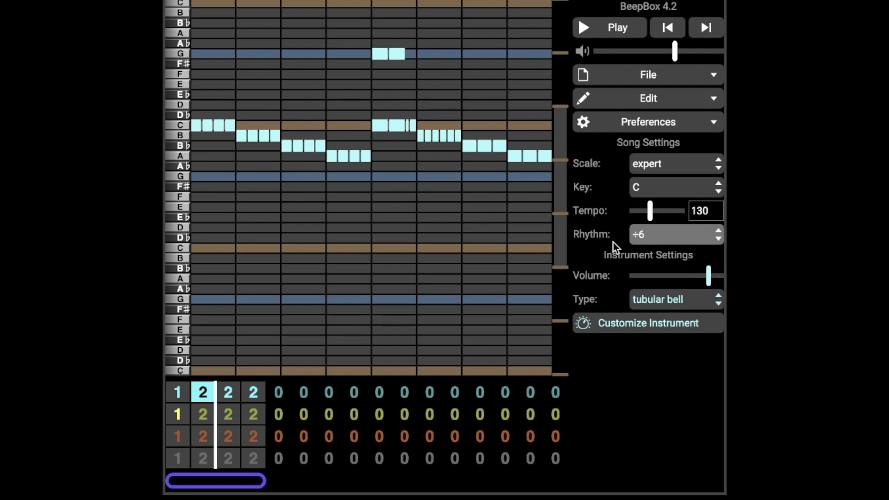
click(655, 237)
click(671, 199)
click(651, 242)
click(671, 250)
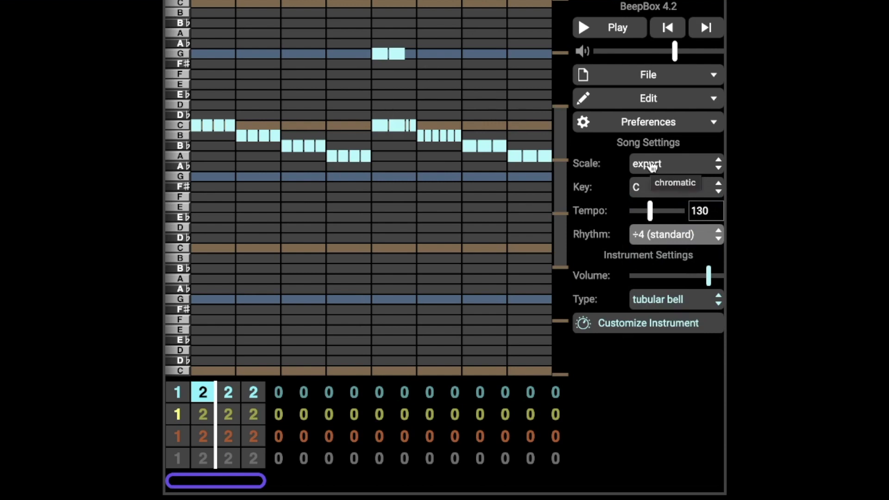
key(space)
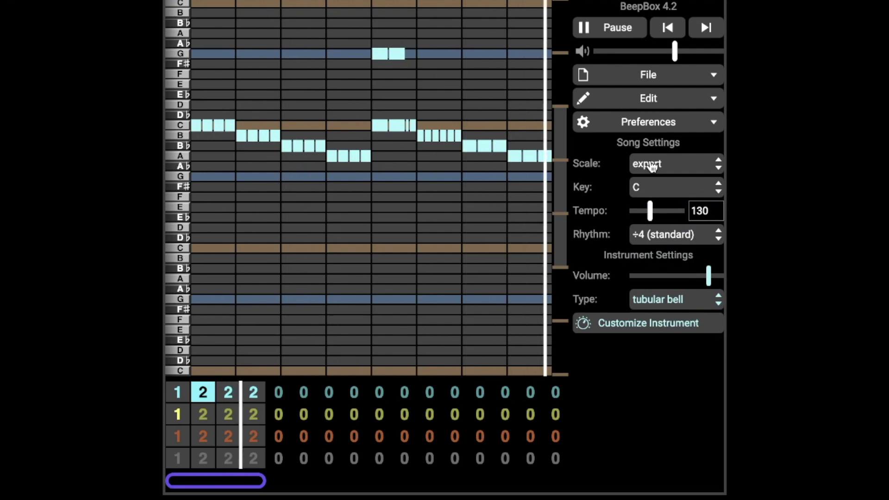
key(space)
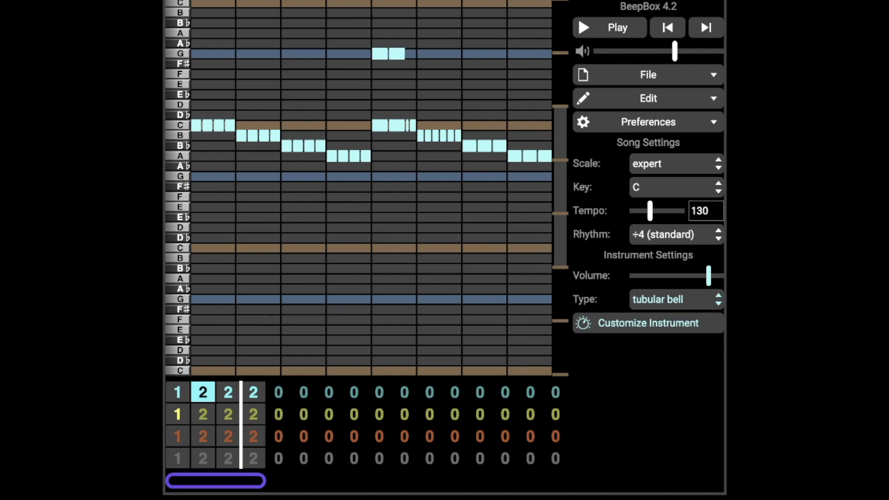
Play the song with the tubular bell's volume at minimum, and raise its volume to about 70% of the range
drag(707, 276, 588, 282)
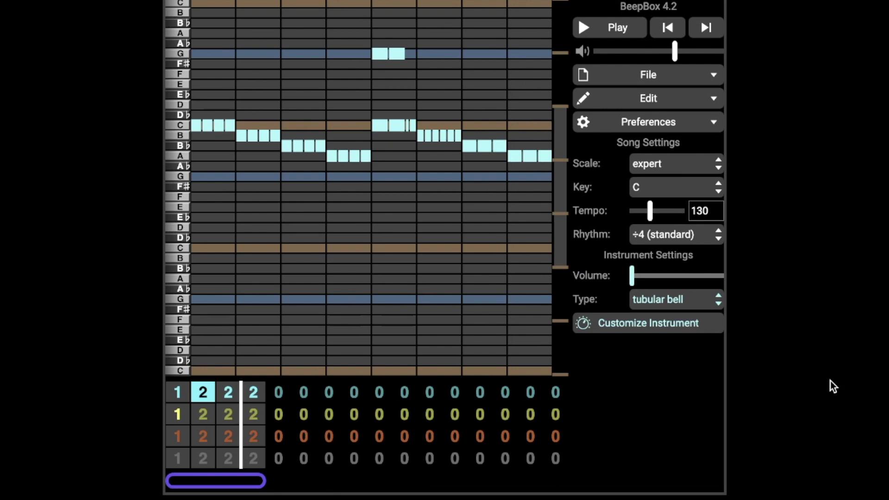
key(space)
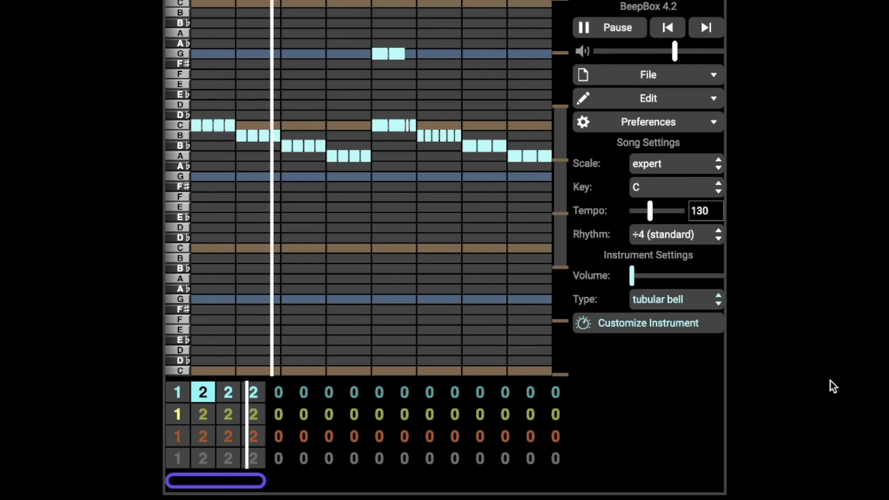
key(space)
drag(624, 281, 695, 278)
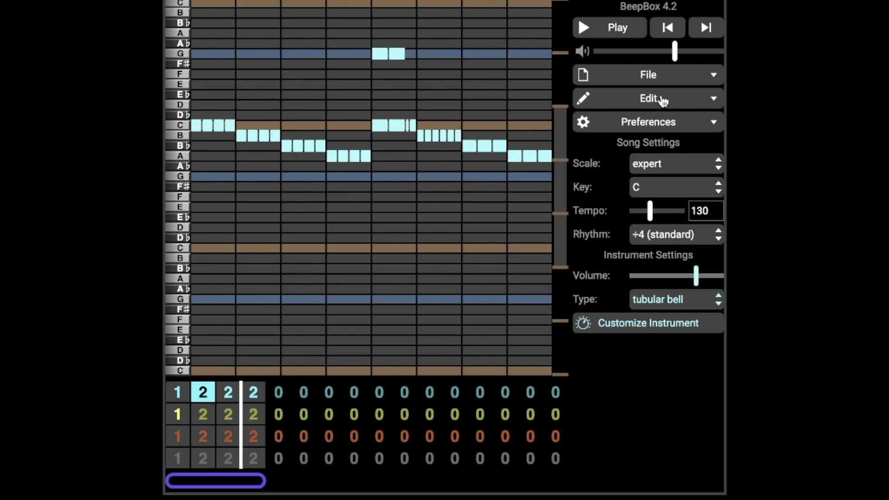
Insert five new channels one after another below the tubular bell's channel
click(661, 99)
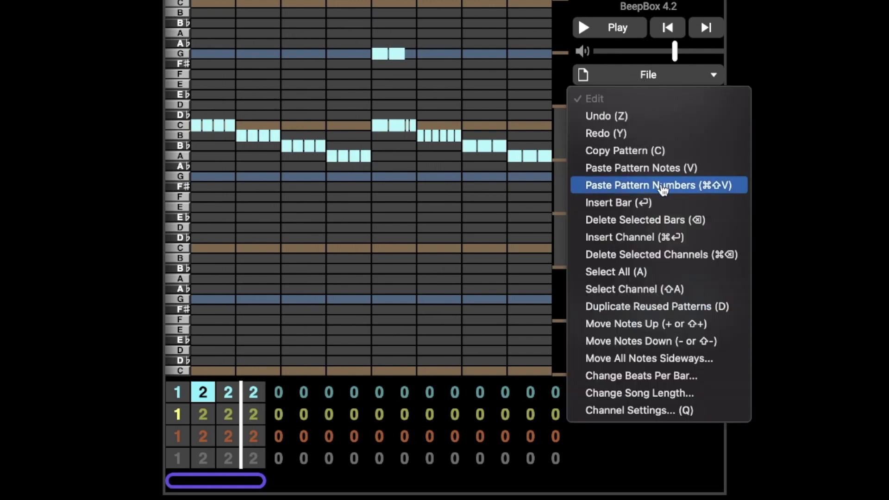
click(850, 202)
click(674, 99)
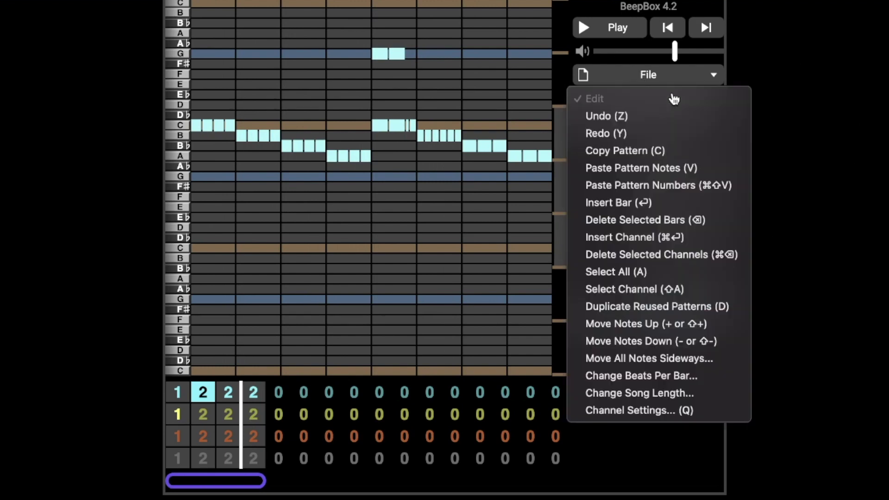
click(674, 239)
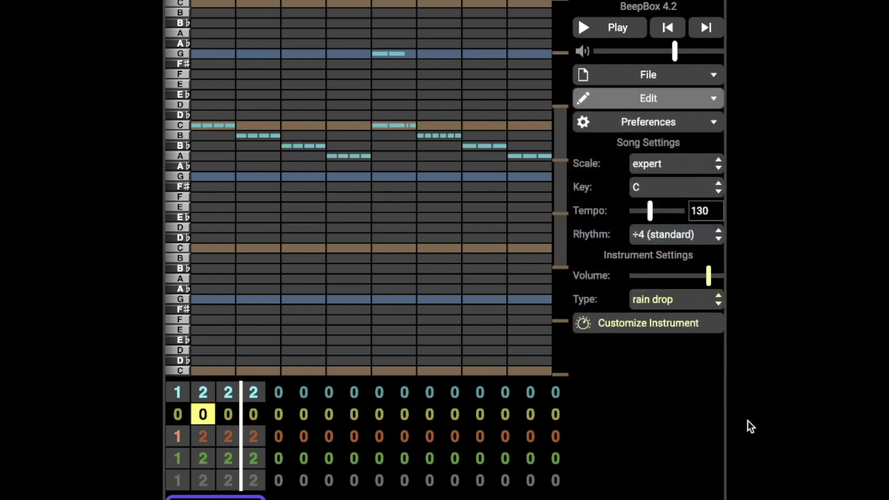
click(632, 95)
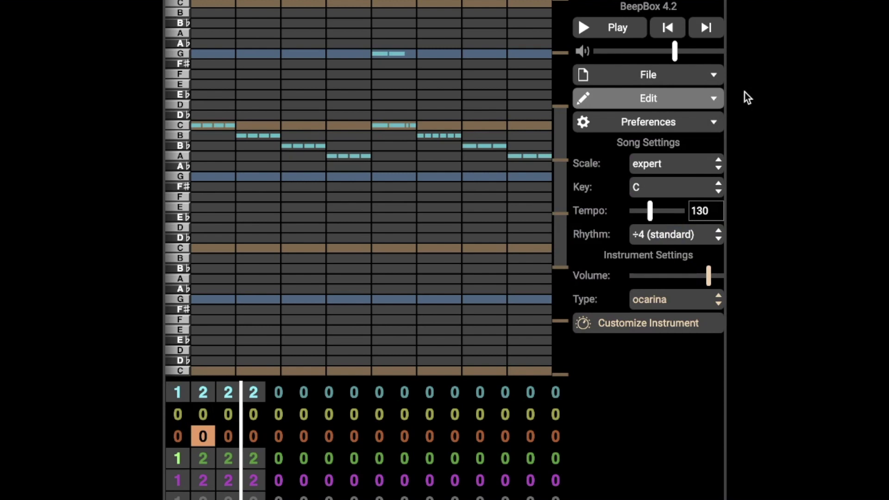
click(701, 103)
click(693, 242)
click(685, 99)
click(632, 238)
click(660, 98)
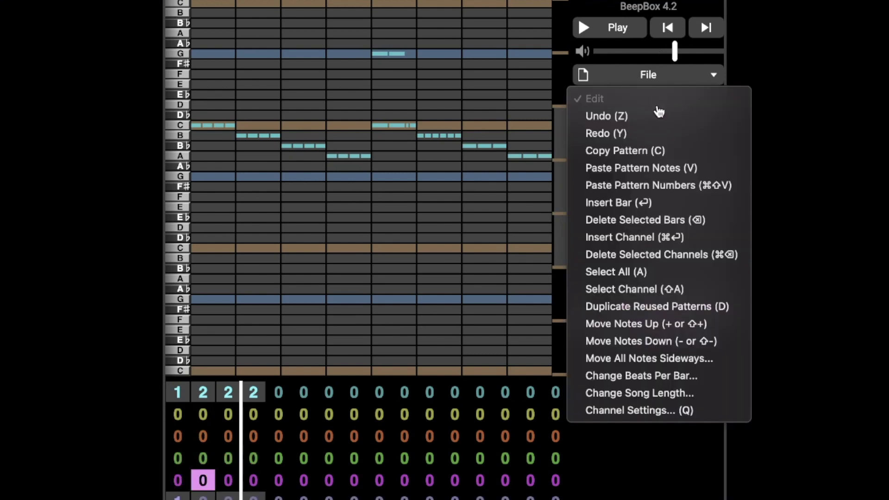
click(687, 242)
Set the beats per bar to 9, splicing beats at the end of bars
click(686, 98)
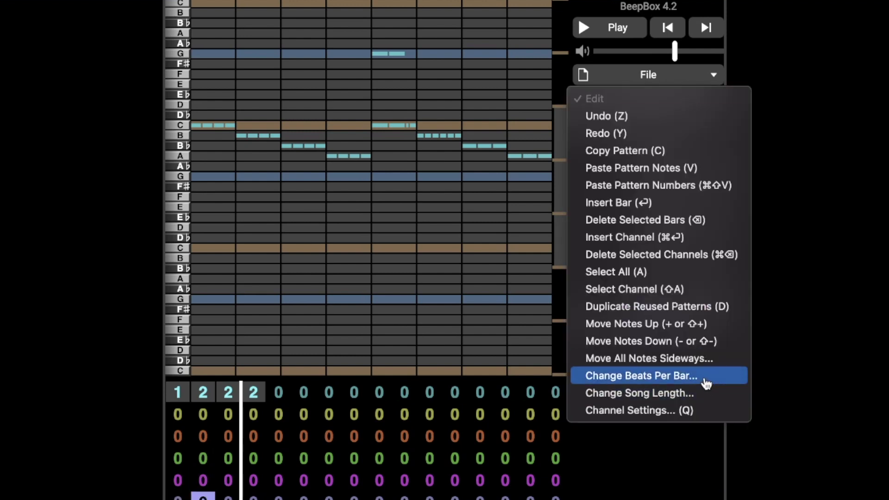
click(705, 381)
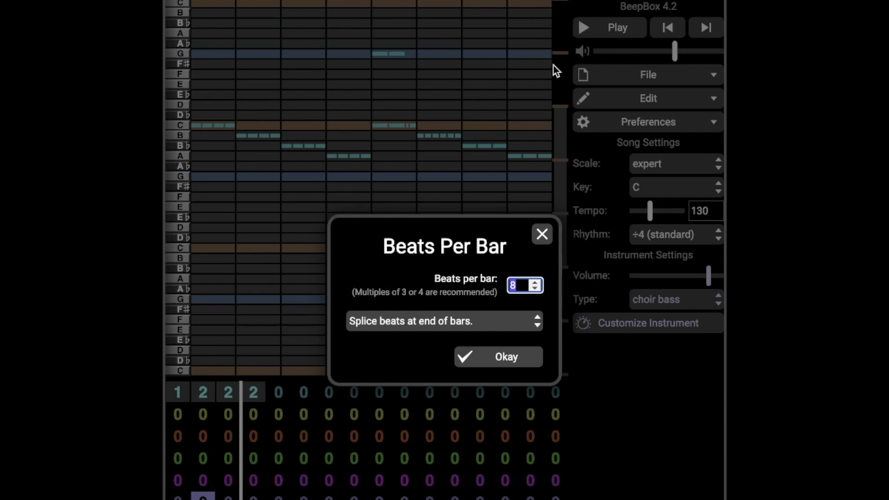
text(9)
click(522, 363)
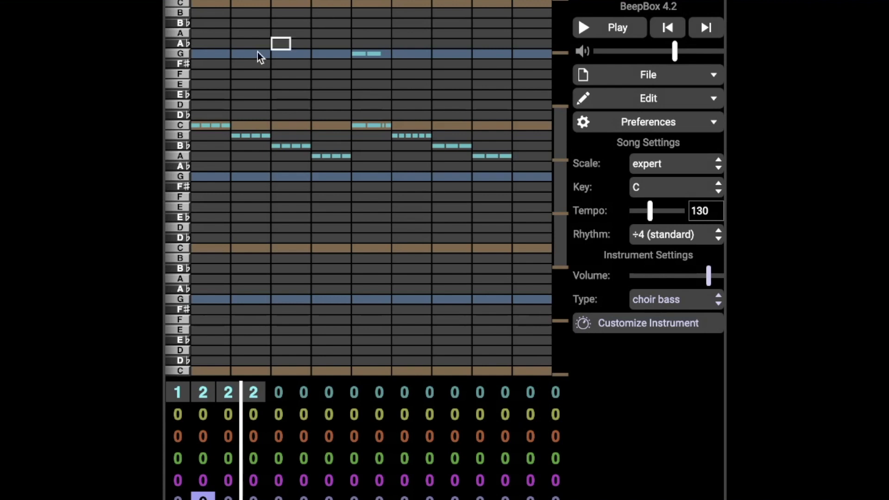
Set the song length to 64 bars, applying the change at the end of the song
click(675, 129)
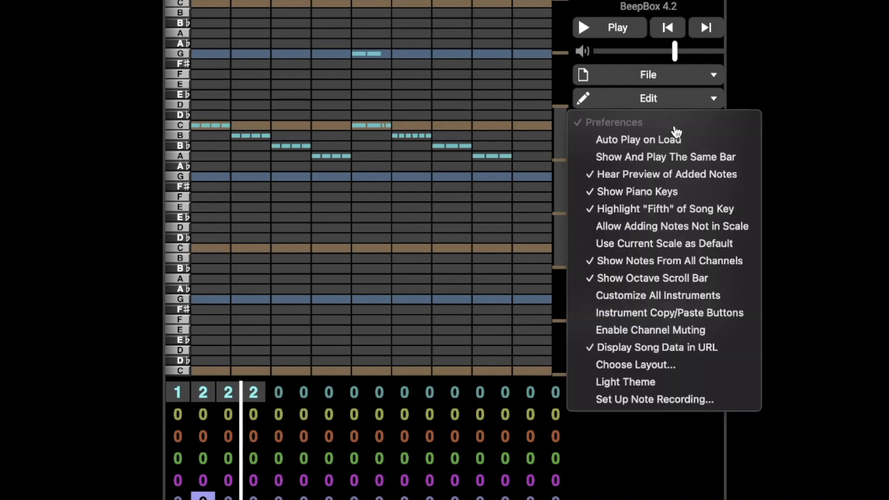
click(695, 103)
click(694, 103)
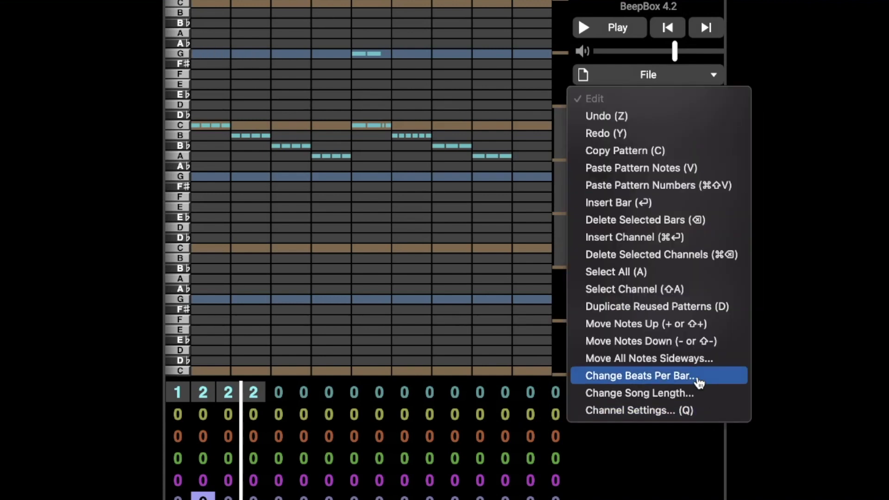
click(701, 395)
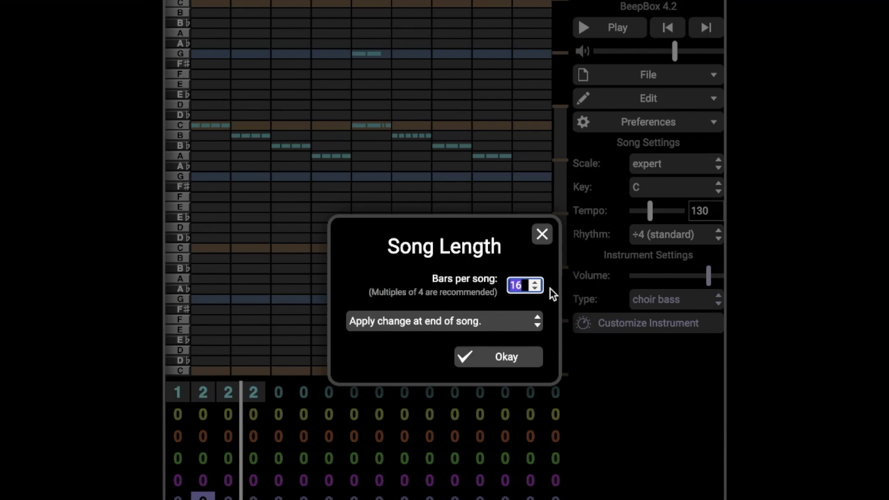
key(BackSpace)
text(64)
click(490, 361)
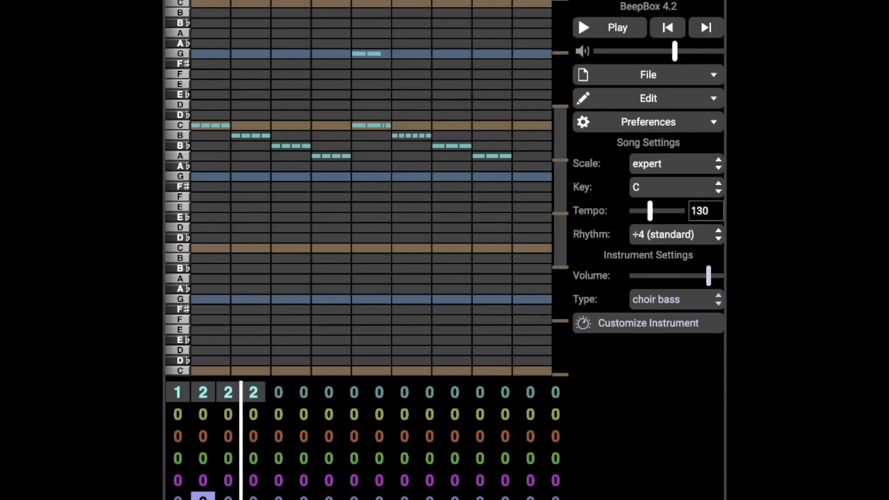
Extend the loop region beyond bar 16 of the song
scroll(362, 440, right, 5)
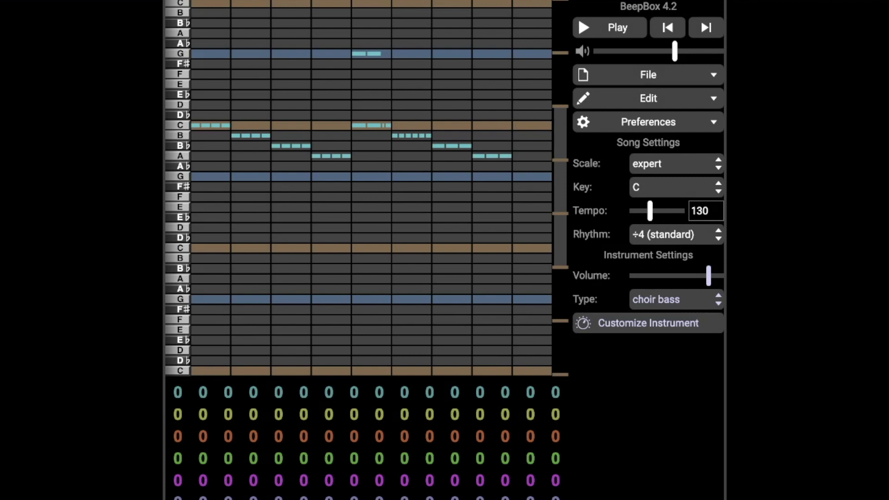
scroll(361, 440, left, 5)
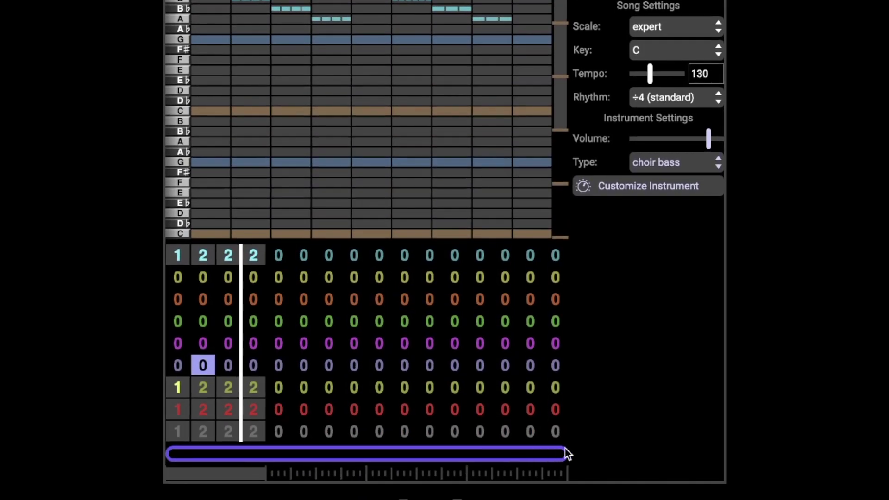
drag(234, 479, 314, 482)
drag(232, 454, 88, 465)
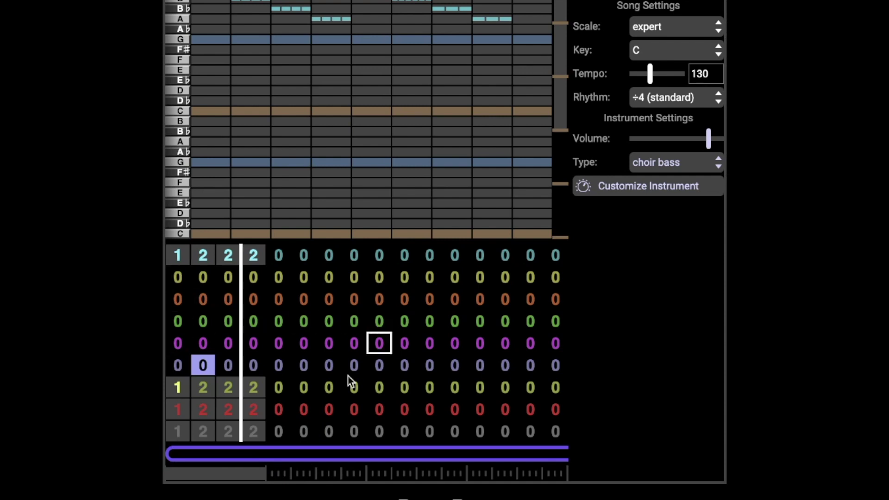
drag(240, 476, 175, 478)
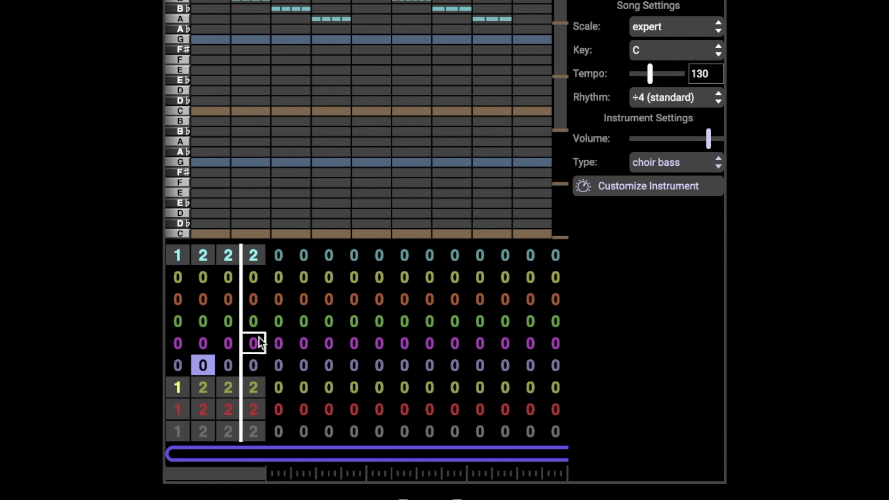
Review the instrument presets for bar 4 of the second channel and set the instrument type to chip wave
click(179, 284)
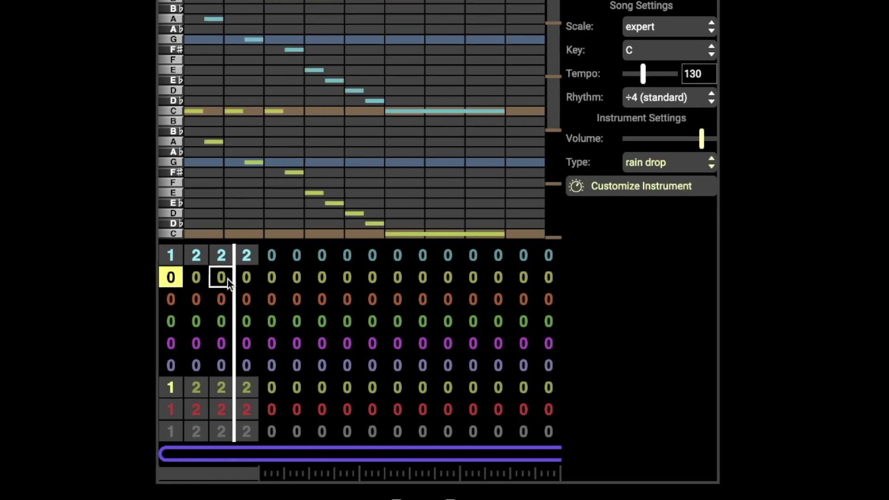
click(102, 281)
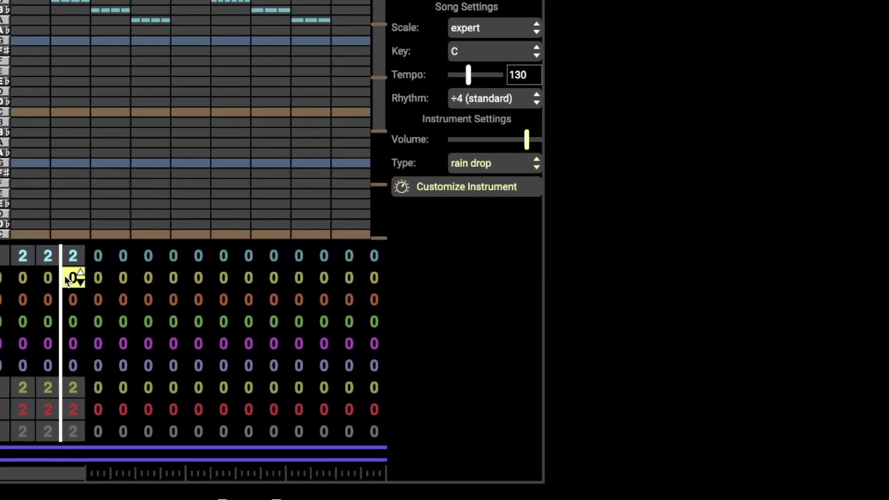
click(562, 165)
scroll(520, 167, down, 20)
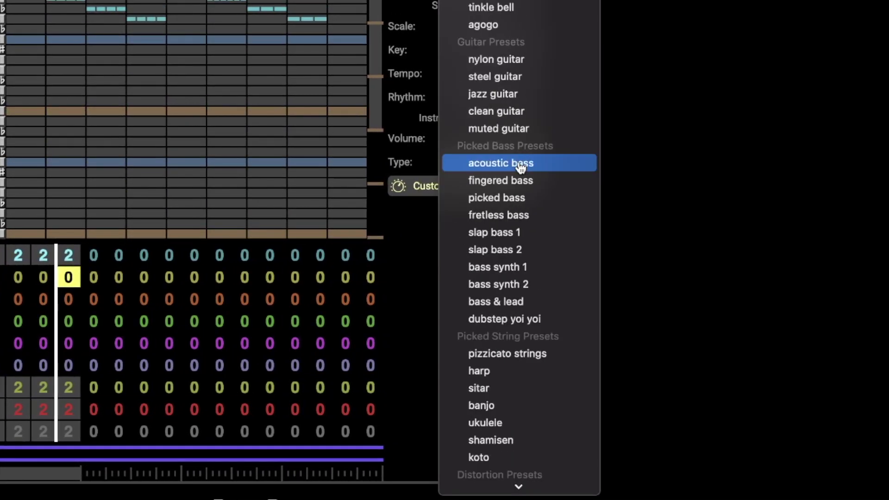
scroll(520, 167, down, 20)
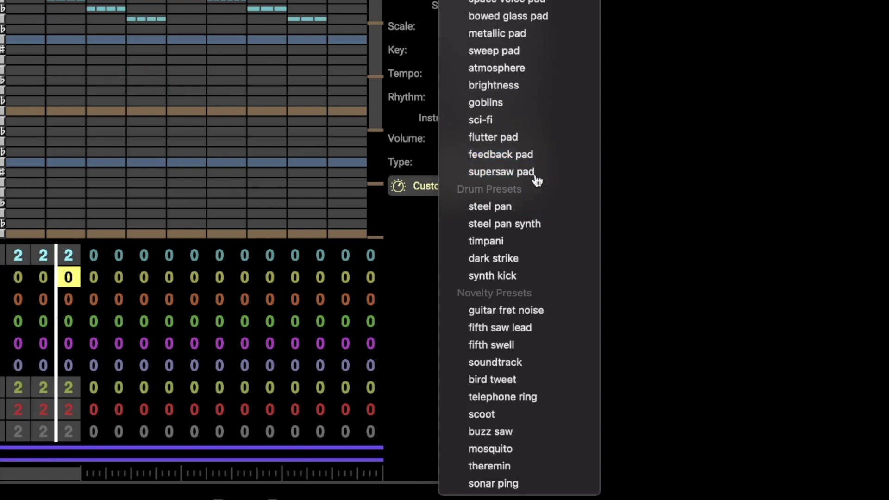
scroll(536, 120, up, 10)
scroll(535, 123, up, 5)
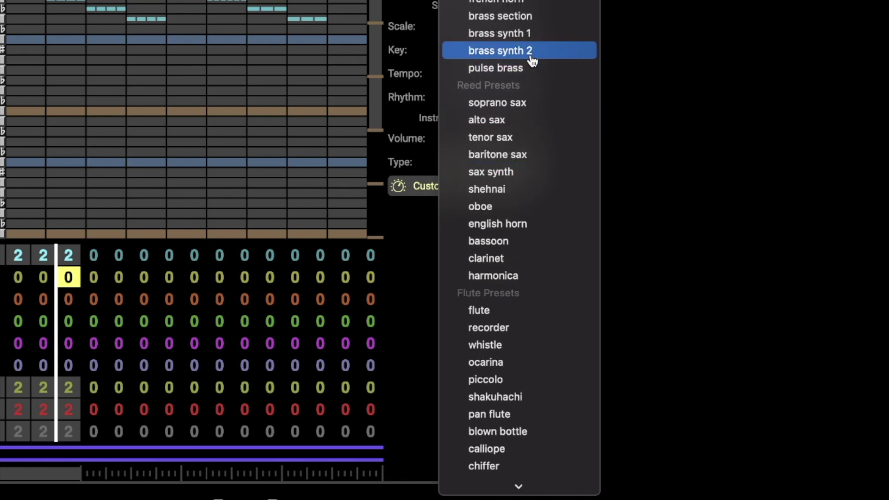
scroll(532, 61, up, 5)
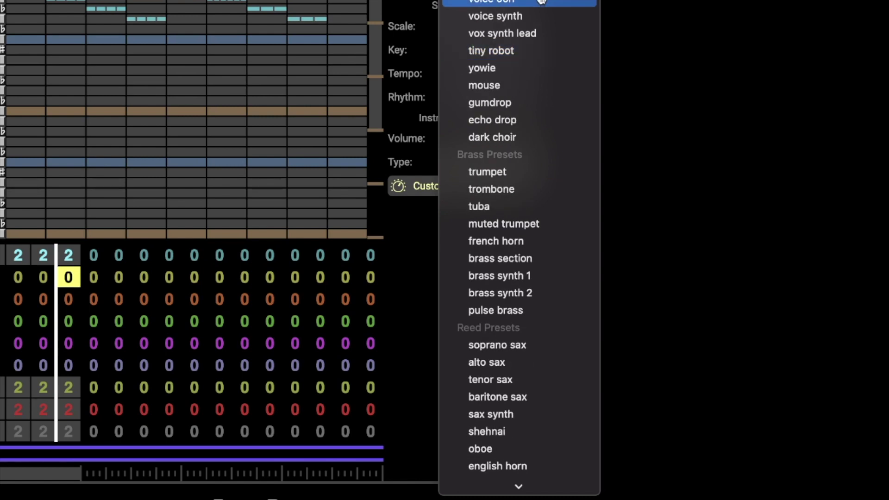
scroll(541, 1, up, 8)
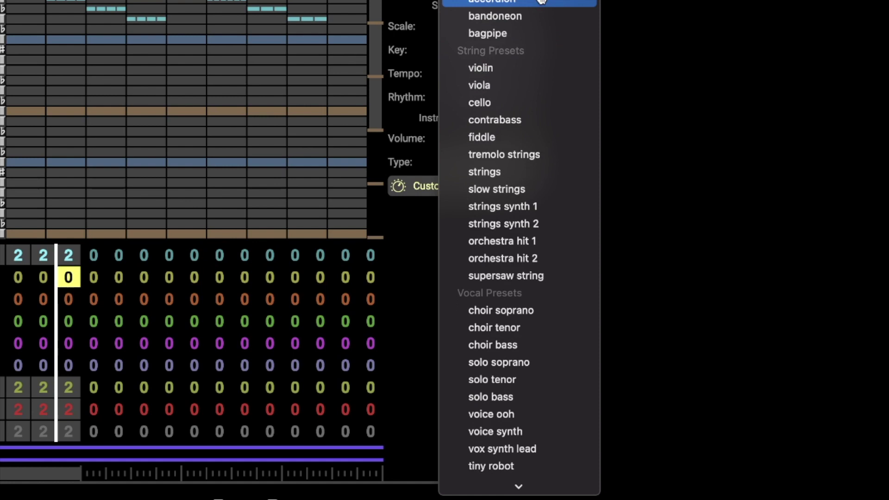
scroll(541, 1, up, 2)
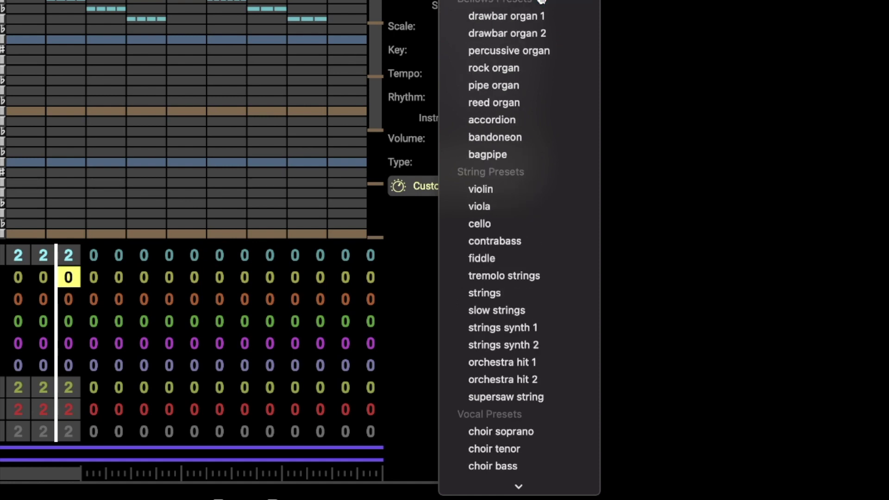
scroll(541, 1, up, 9)
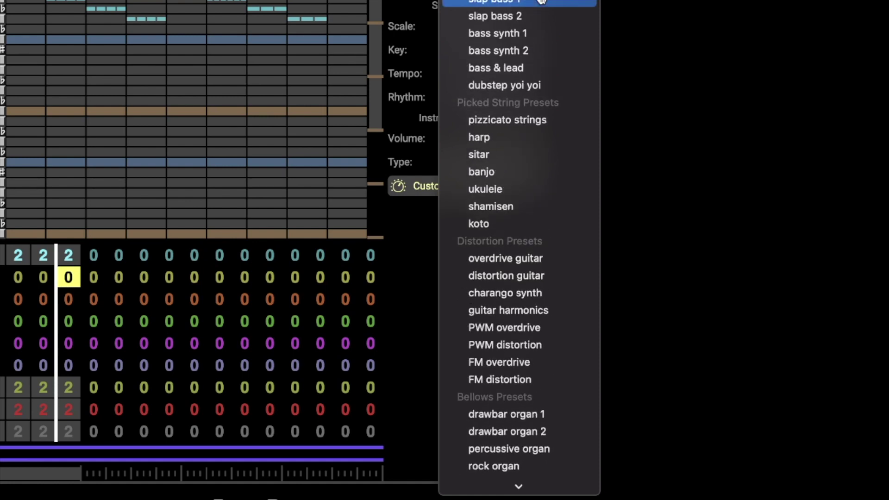
scroll(541, 1, up, 15)
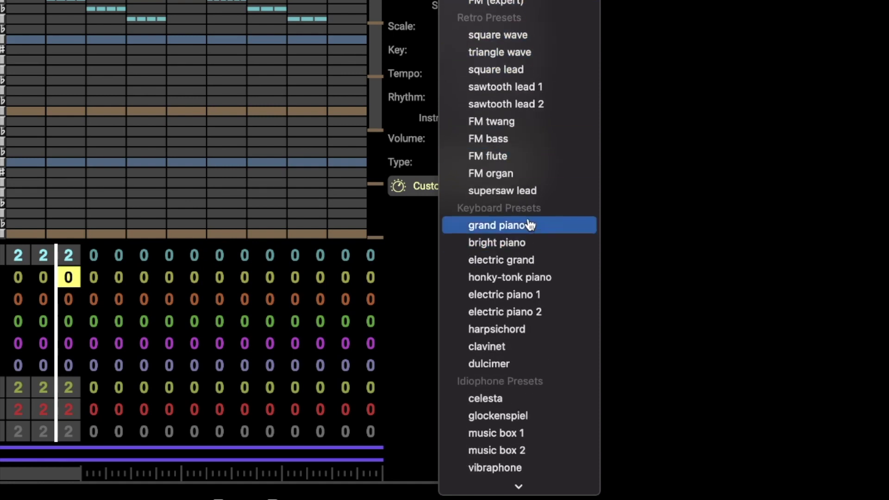
scroll(533, 119, down, 6)
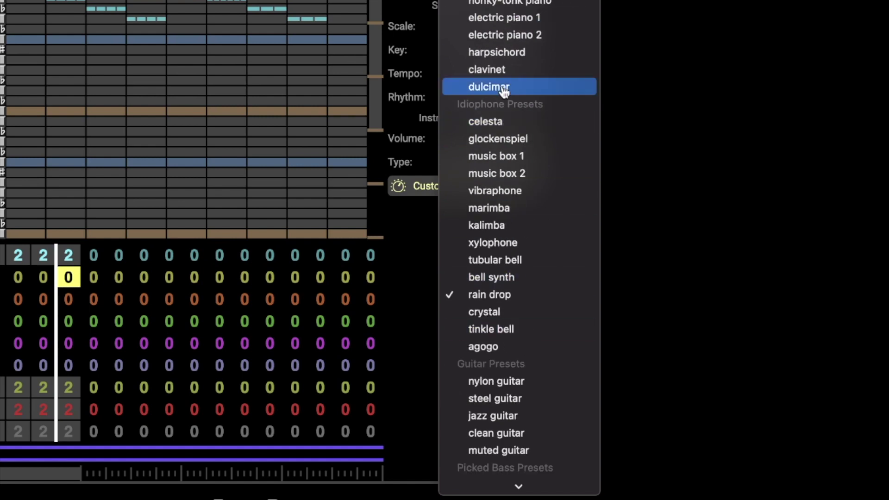
scroll(510, 88, up, 6)
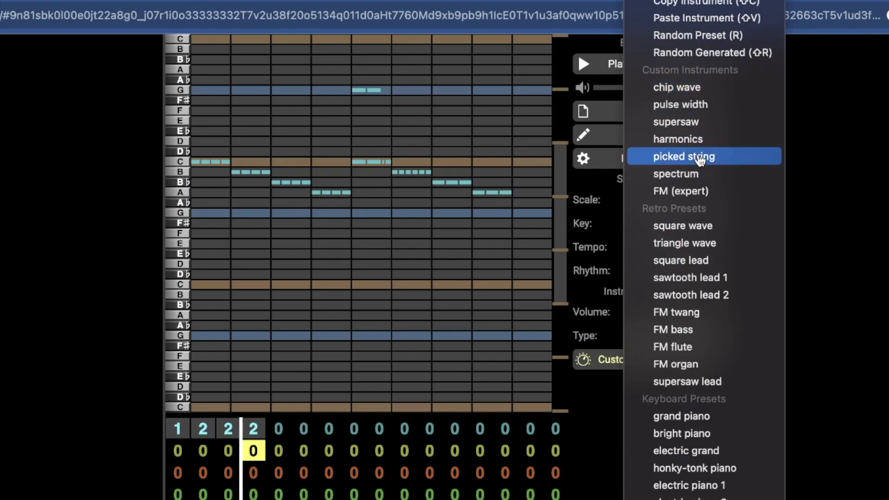
click(694, 99)
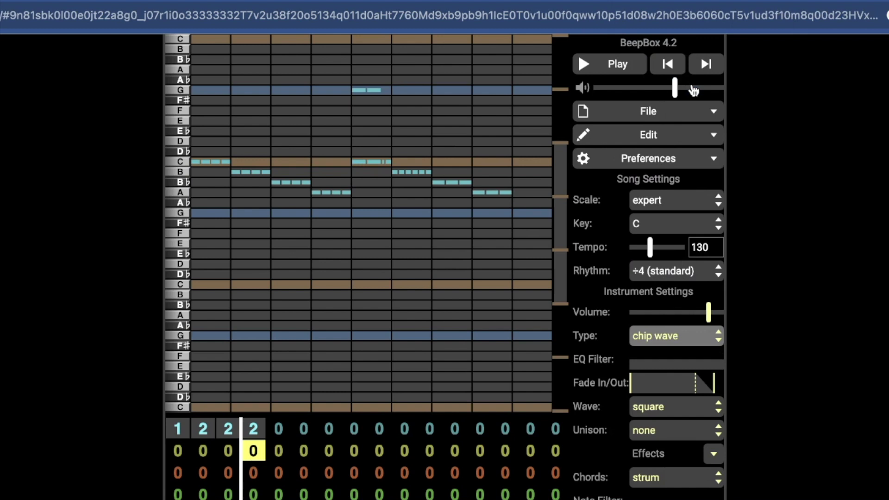
click(683, 343)
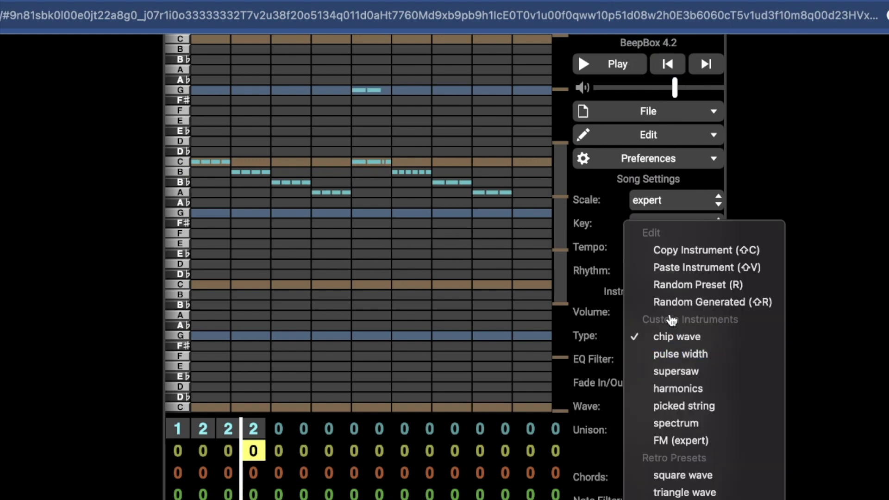
click(675, 332)
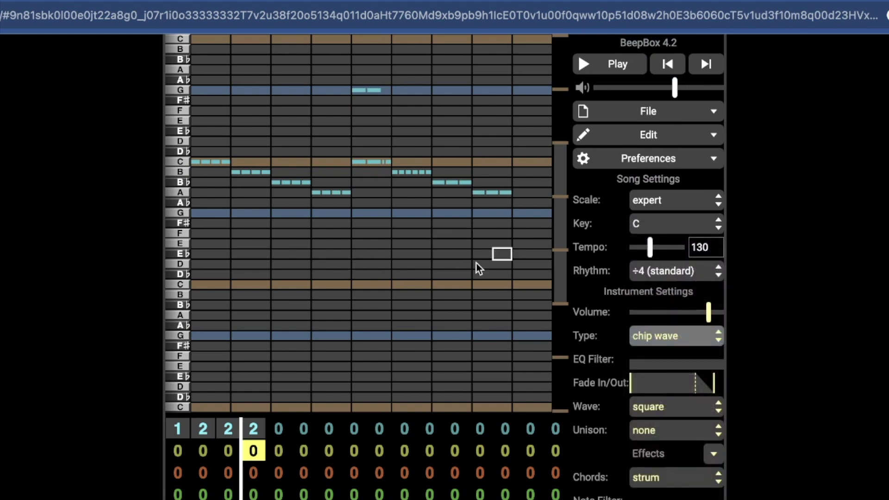
Place seven half-beat notes from beat 4 onward in bar 4 of the second channel: F♯, A, E, G, E♭, F and D
click(341, 224)
click(363, 193)
click(382, 244)
click(421, 213)
click(440, 254)
click(502, 233)
click(523, 264)
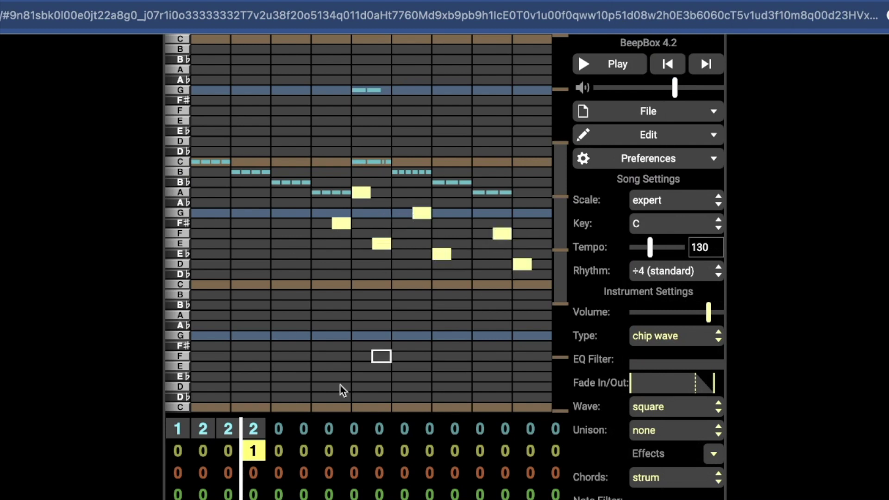
Assign pattern 1 to bar 7 of the second channel
click(330, 451)
key(1)
click(329, 429)
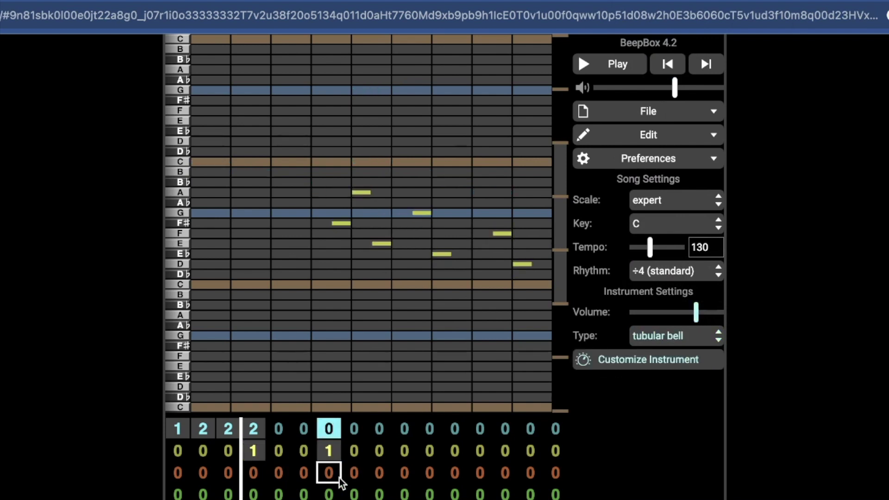
Move the playhead to the start of bar 7 and play the second channel's pattern briefly
click(705, 62)
click(706, 63)
click(705, 63)
click(705, 63)
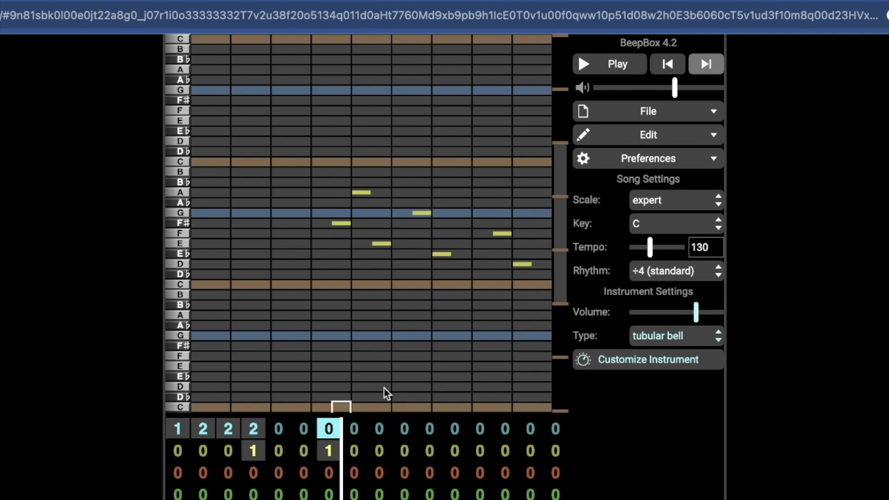
click(672, 59)
click(329, 452)
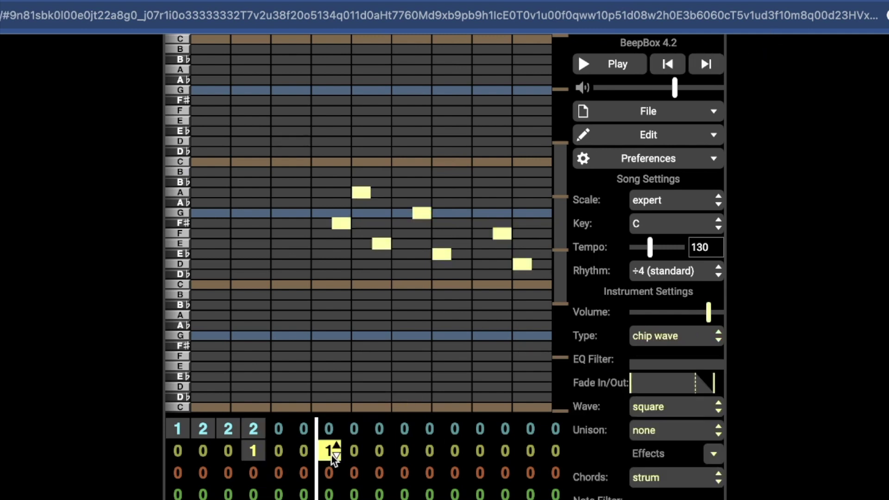
key(space)
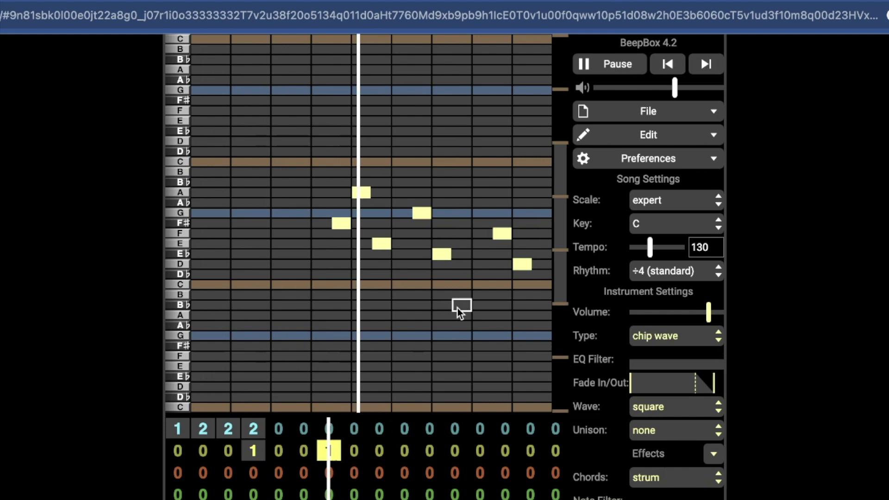
key(space)
Fill the gaps in pattern 1 with fourteen half-beat notes between E and B♭, stacking two notes in beats 2, 3 and 8
click(321, 192)
click(261, 243)
click(221, 182)
click(201, 224)
click(241, 212)
click(261, 224)
click(301, 182)
click(301, 212)
click(281, 202)
click(402, 233)
click(502, 244)
click(482, 233)
click(461, 233)
click(542, 213)
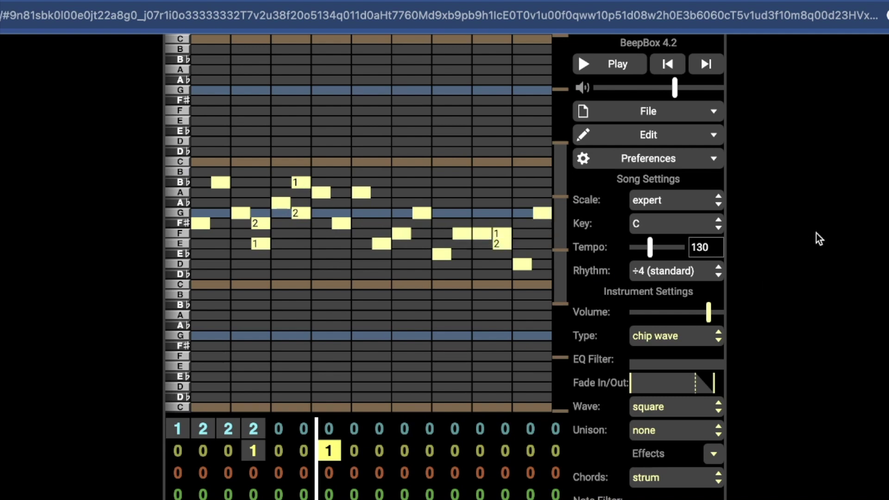
click(657, 203)
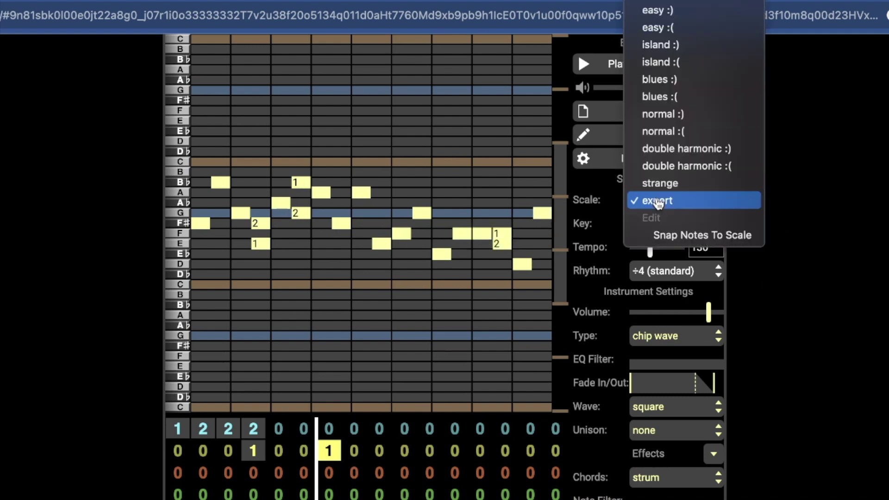
click(657, 200)
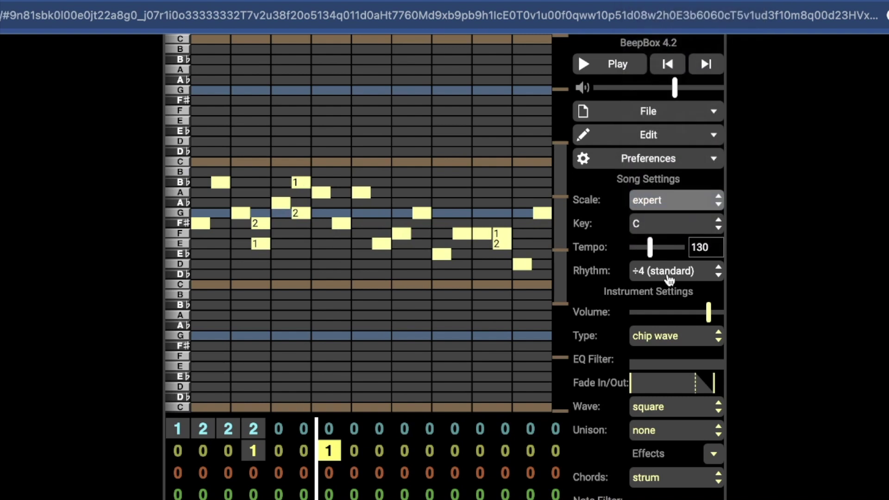
Set the second channel's instrument type to gumdrop, play bar 7, and return the playhead to its start
click(716, 330)
scroll(658, 352, down, 10)
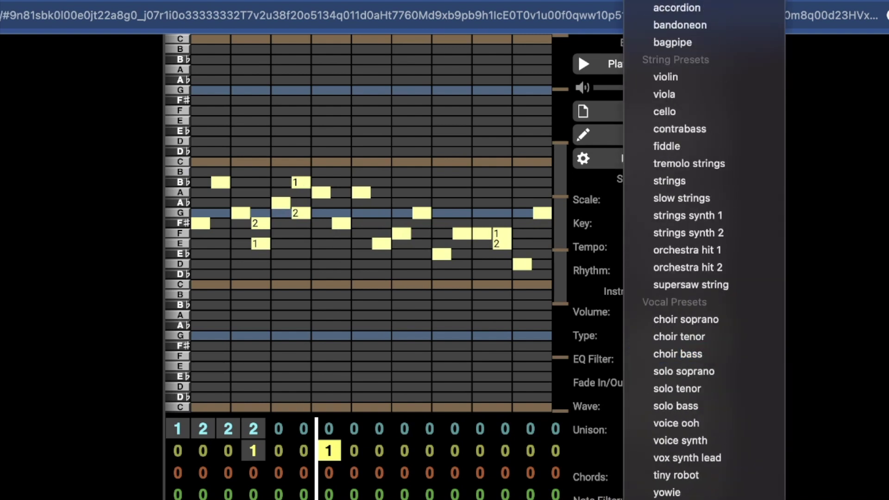
click(670, 499)
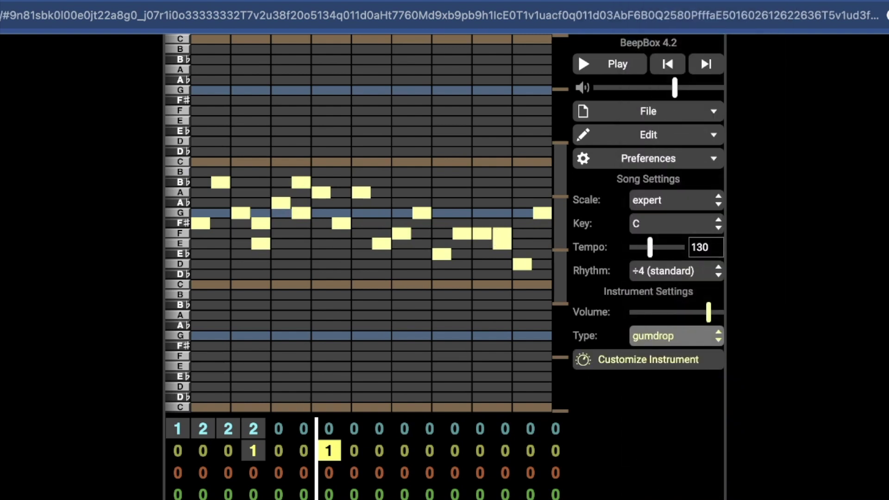
key(space)
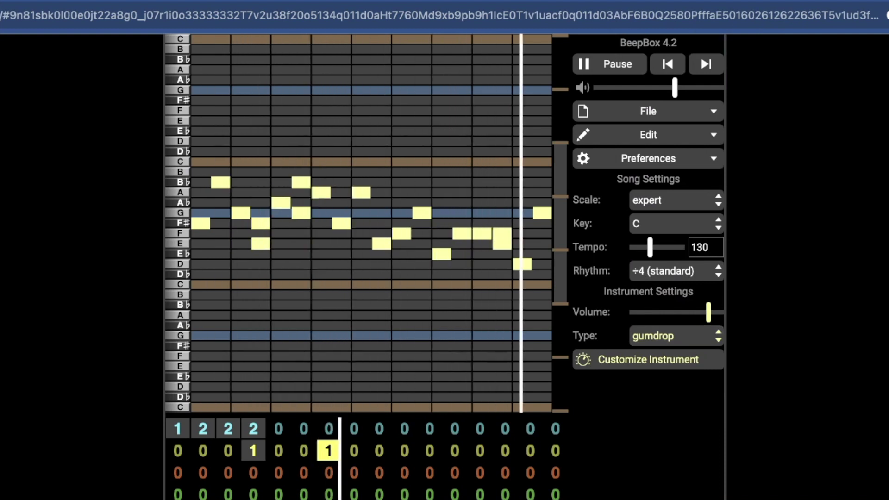
key(space)
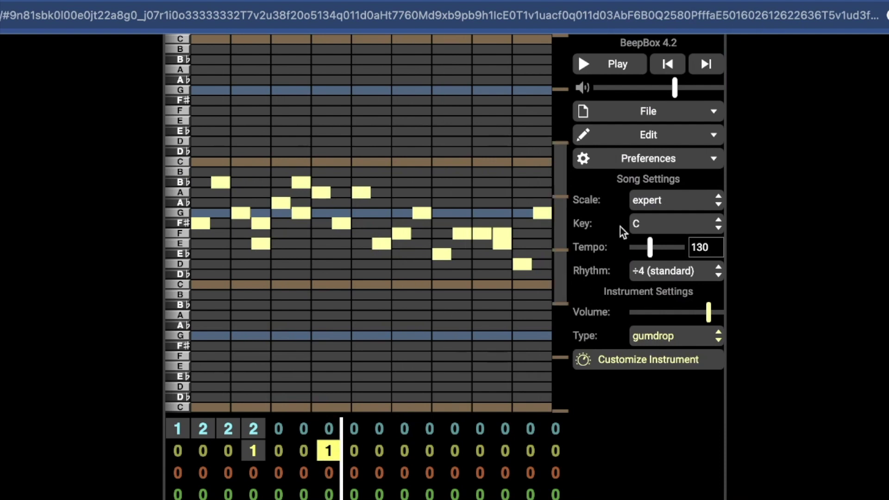
click(667, 64)
Open the gumdrop preset for customization and switch the instrument type to chip wave
click(673, 361)
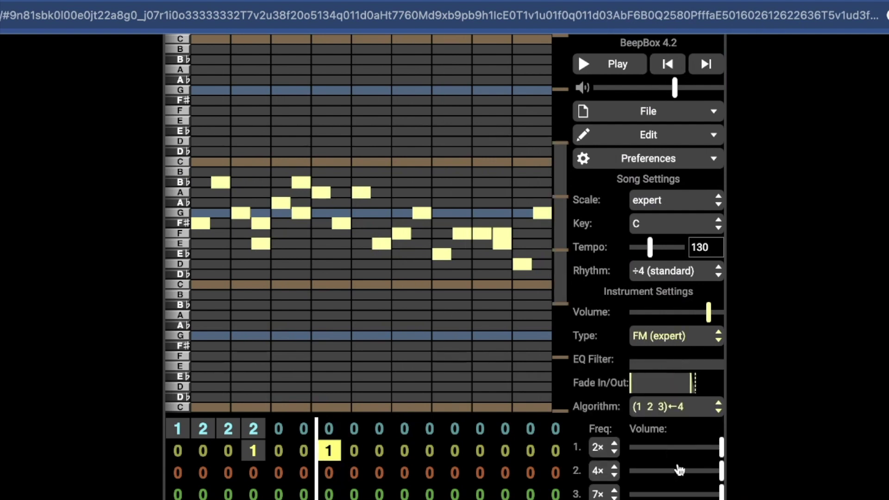
click(679, 336)
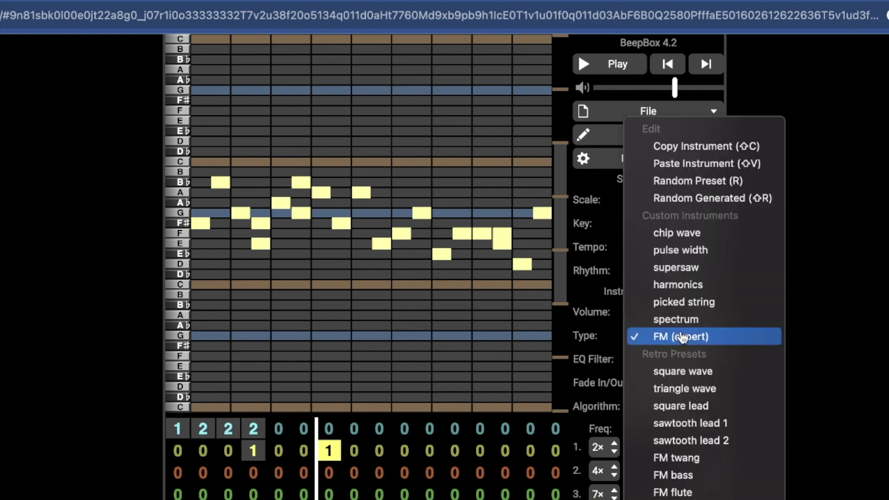
click(690, 237)
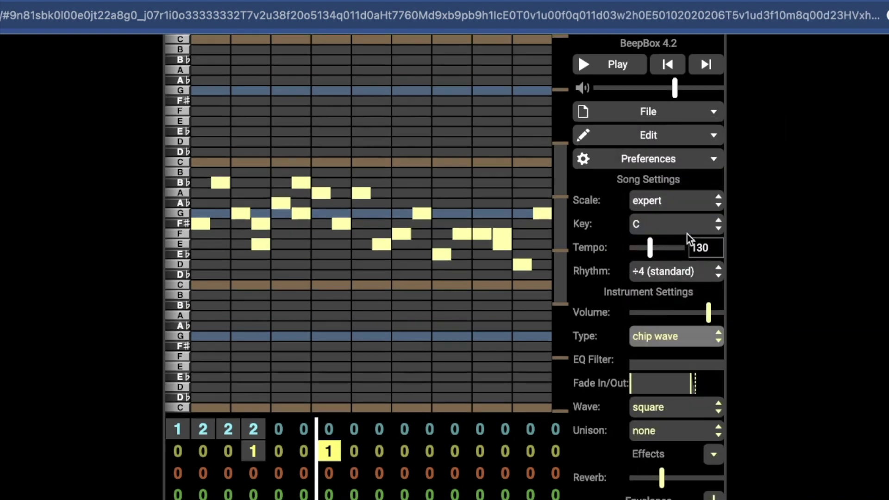
Switch the second channel's instrument type to picked string and finally to harmonics
click(704, 336)
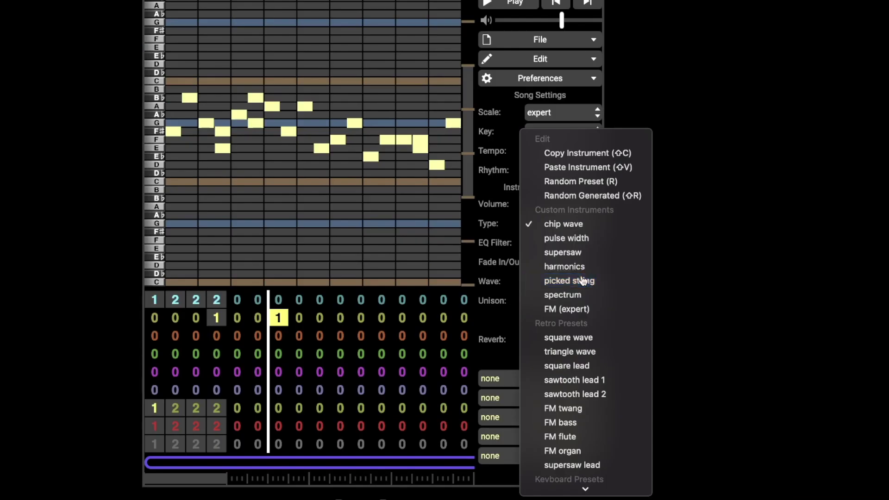
click(695, 402)
click(569, 234)
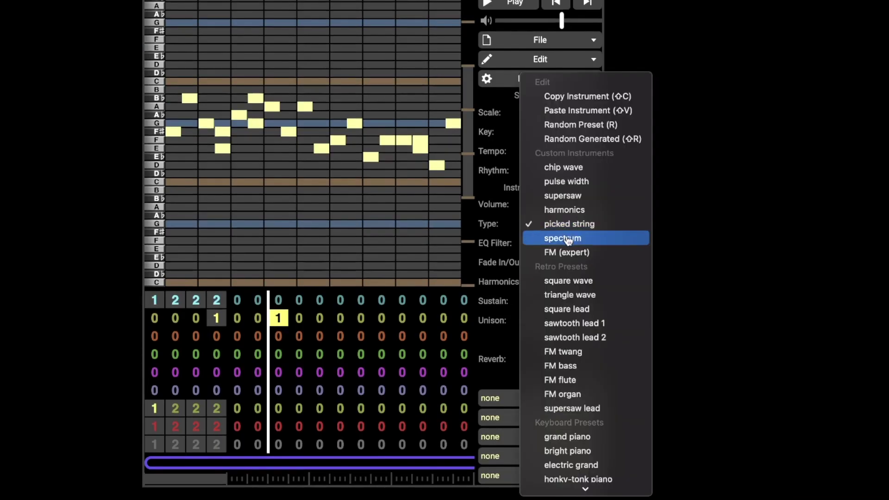
click(556, 208)
click(593, 359)
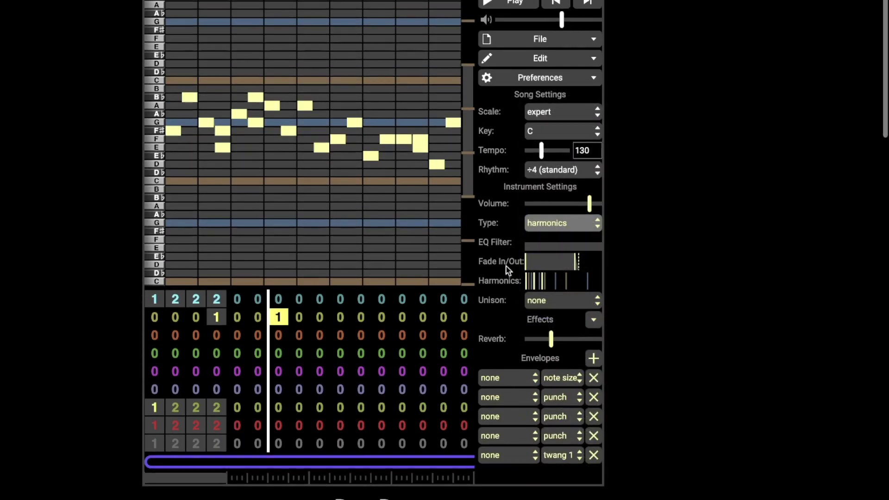
Lengthen the harmonics instrument's fade-in and fade-out, and play bar 7
drag(527, 259, 542, 259)
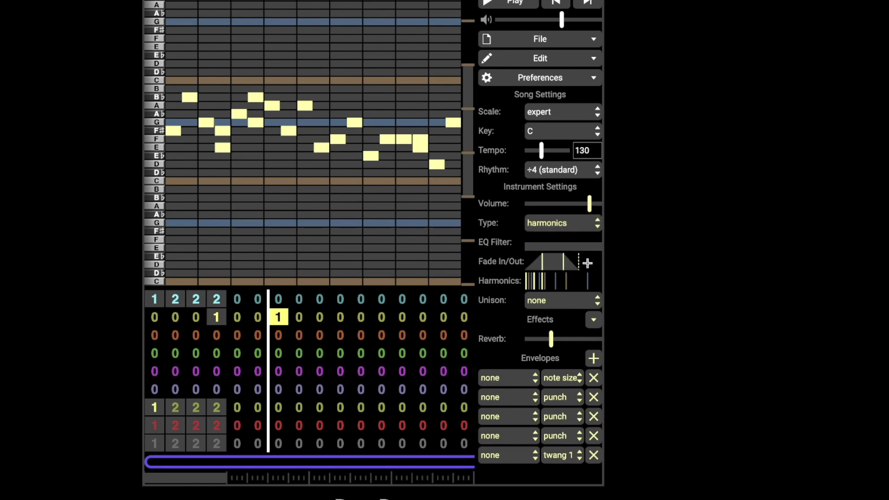
key(space)
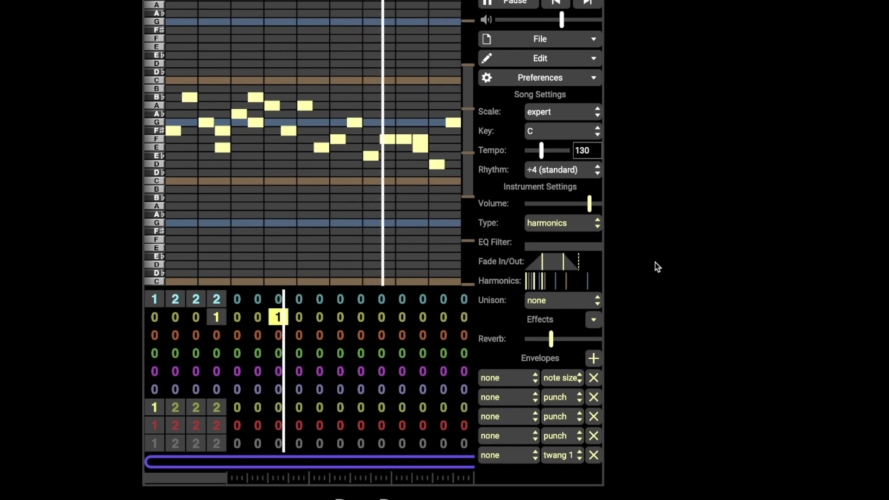
key(space)
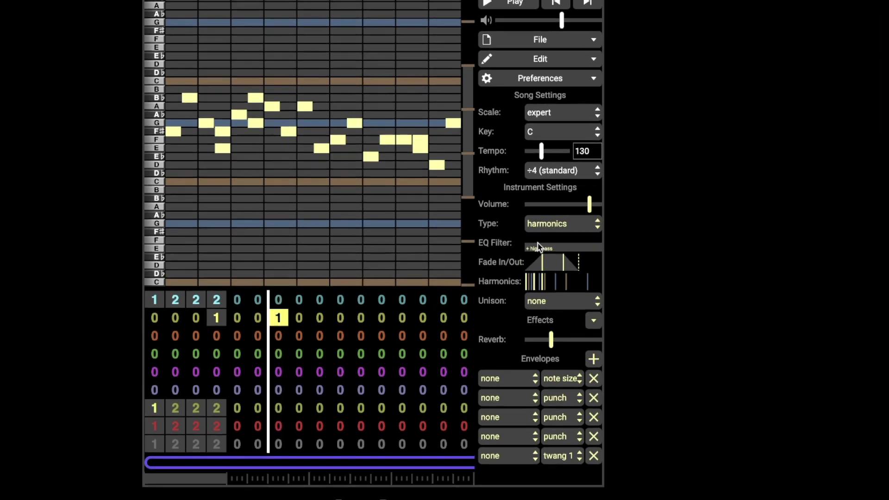
Redraw the harmonics graph with raised bars across most of its width, and play bar 7
scroll(541, 248, down, 1)
drag(535, 250, 587, 248)
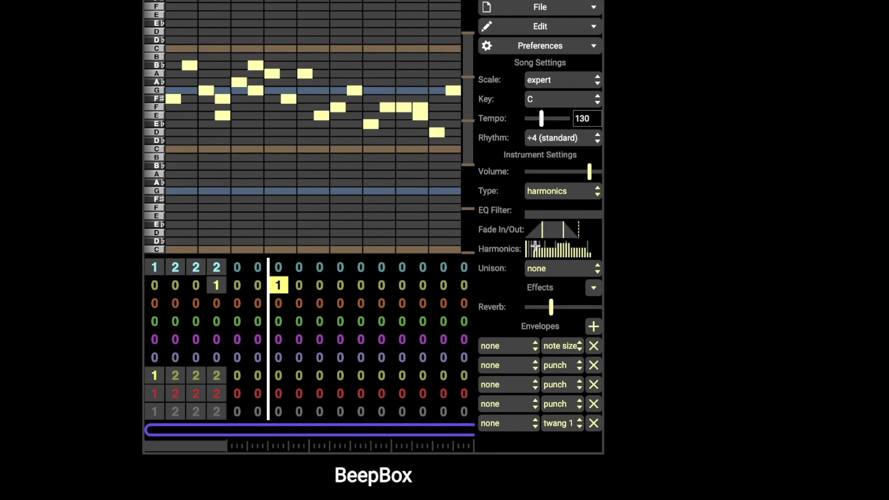
key(space)
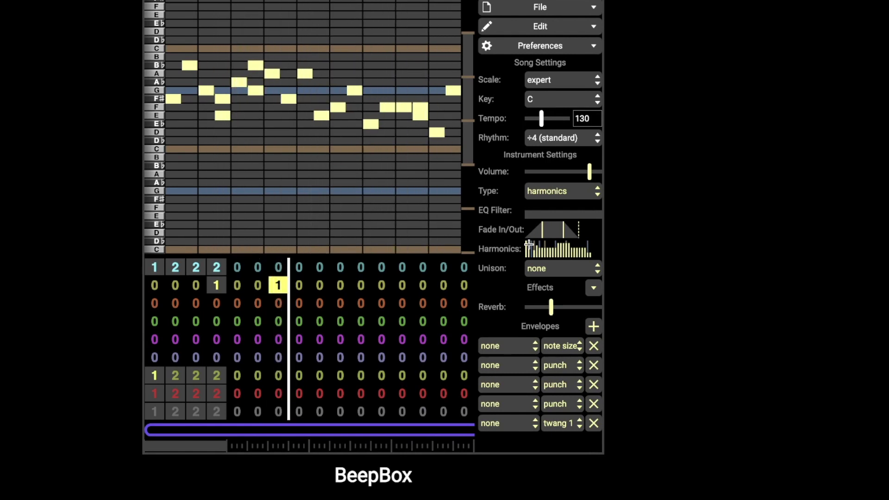
scroll(596, 69, up, 1)
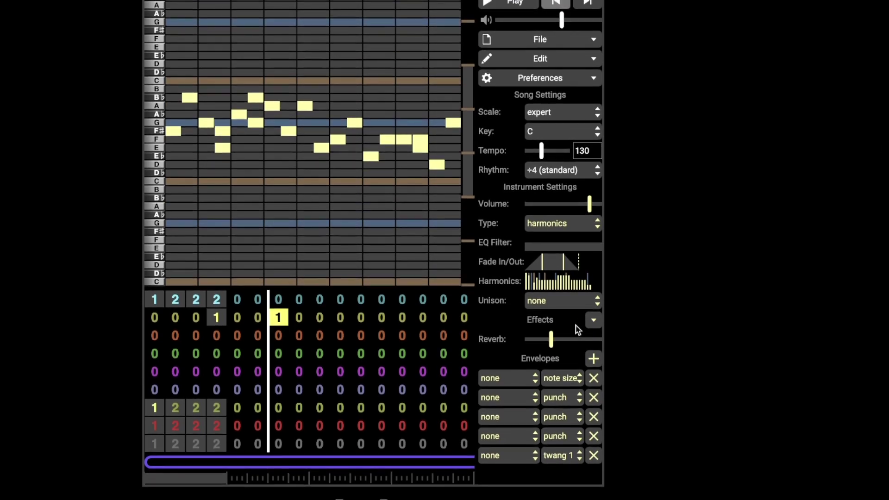
Set the instrument's unison to dissonant and play the start of bar 7
click(556, 305)
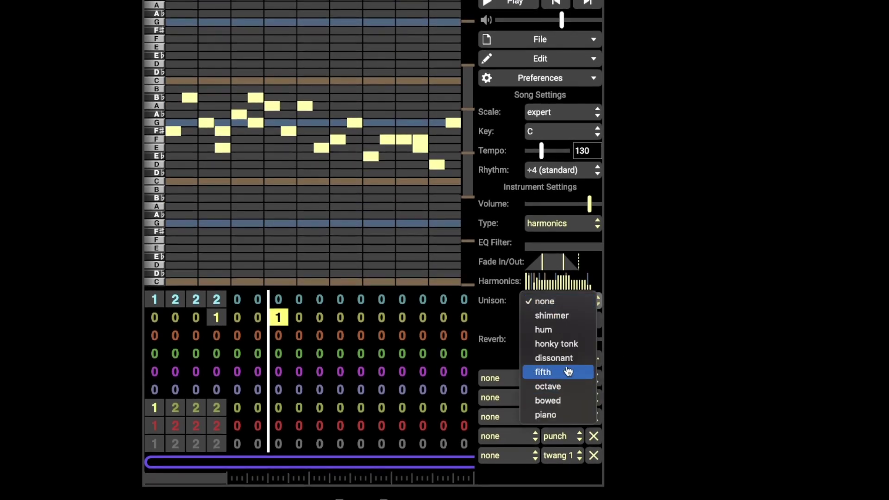
click(565, 359)
key(space)
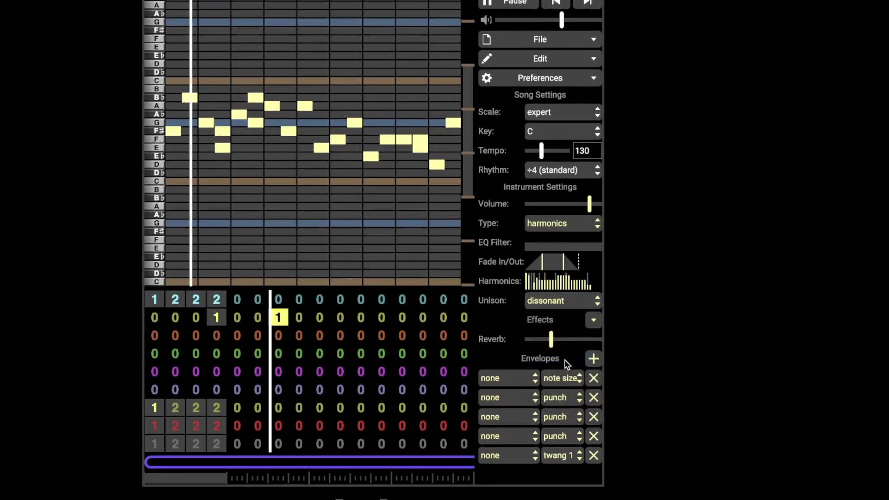
key(space)
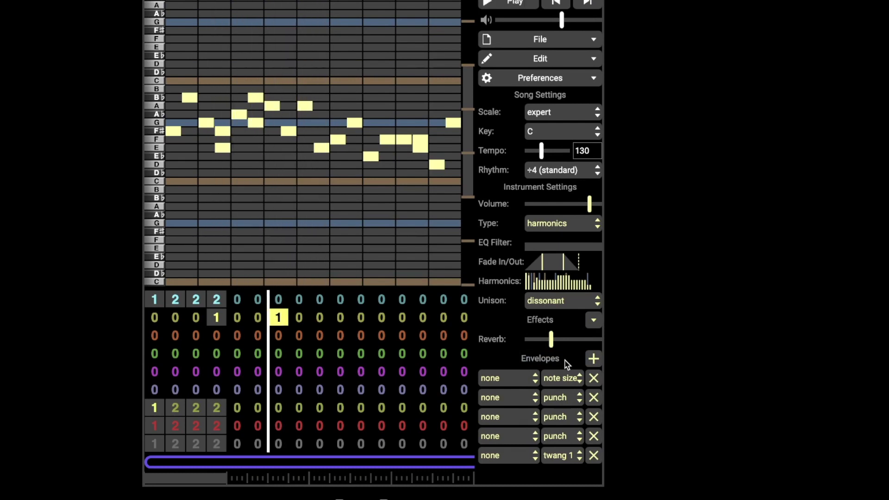
Set the instrument's unison to fifth and play bar 7 briefly
click(587, 305)
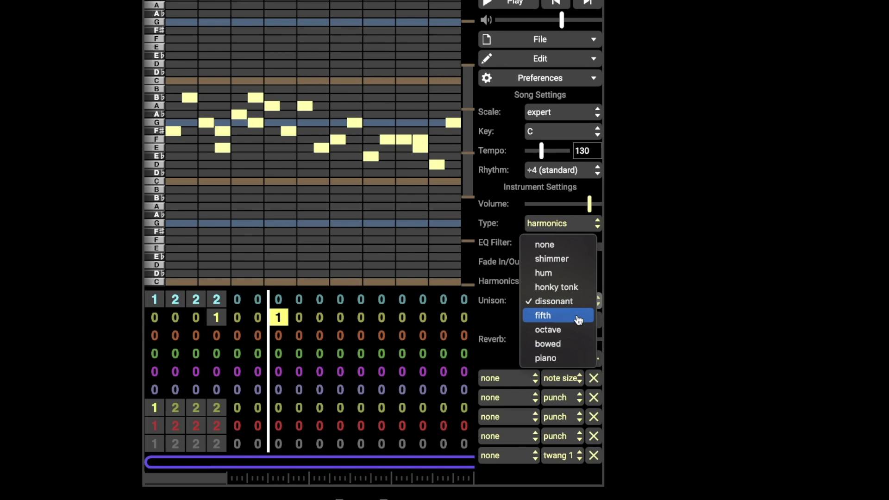
click(578, 318)
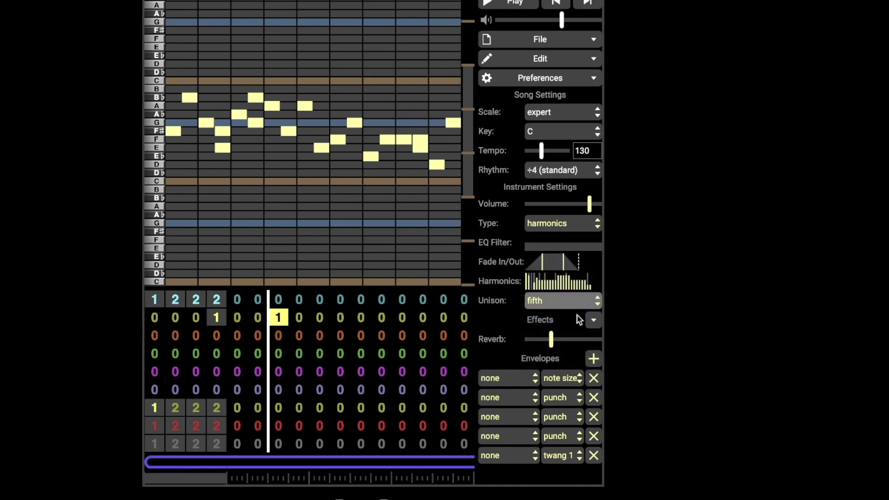
key(space)
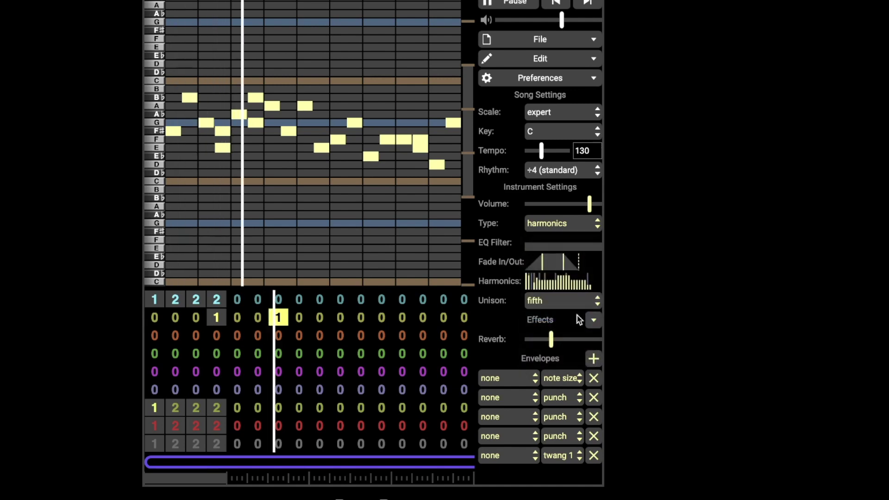
key(space)
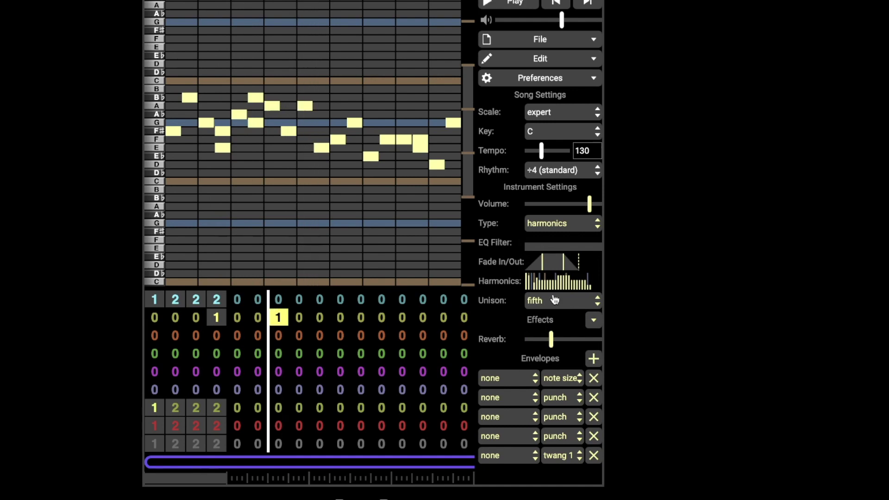
Set the instrument's unison to piano and play bar 7 briefly
click(555, 301)
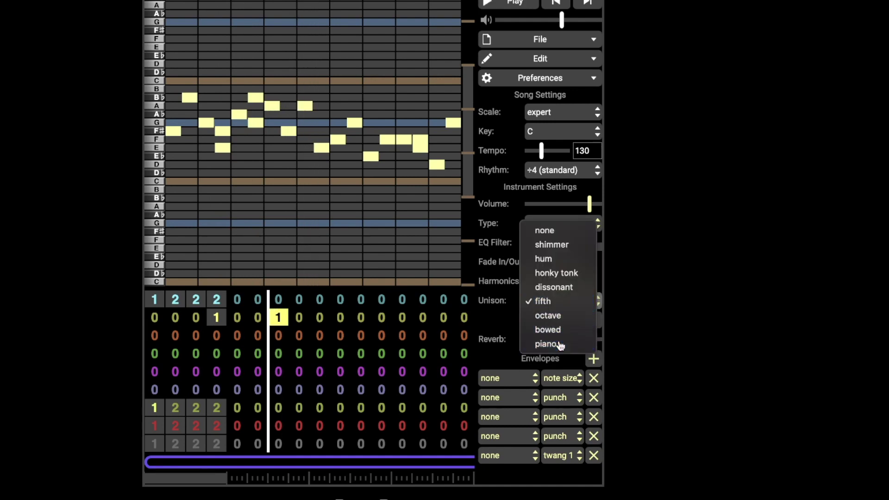
click(559, 343)
key(space)
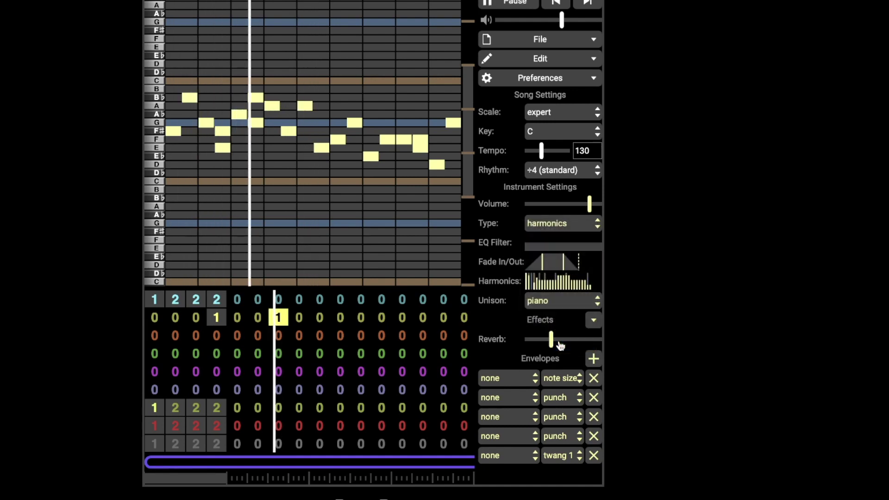
key(space)
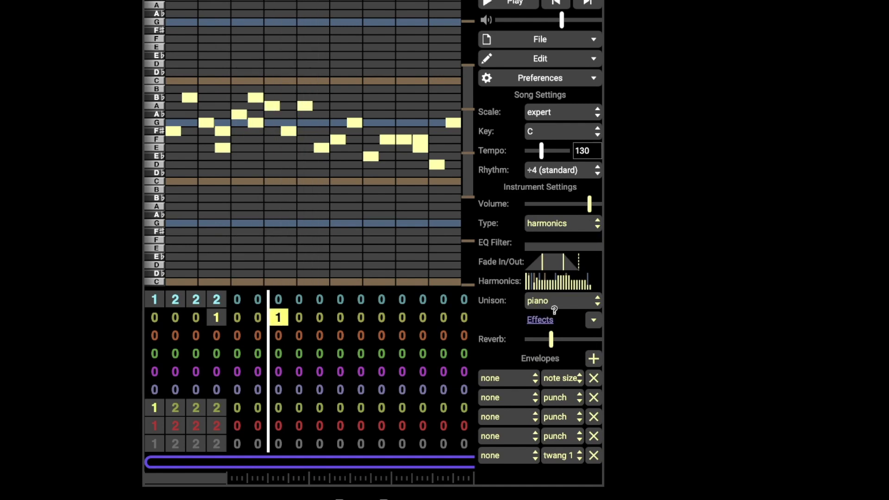
Return the instrument's unison to none and look through the available effects
click(556, 303)
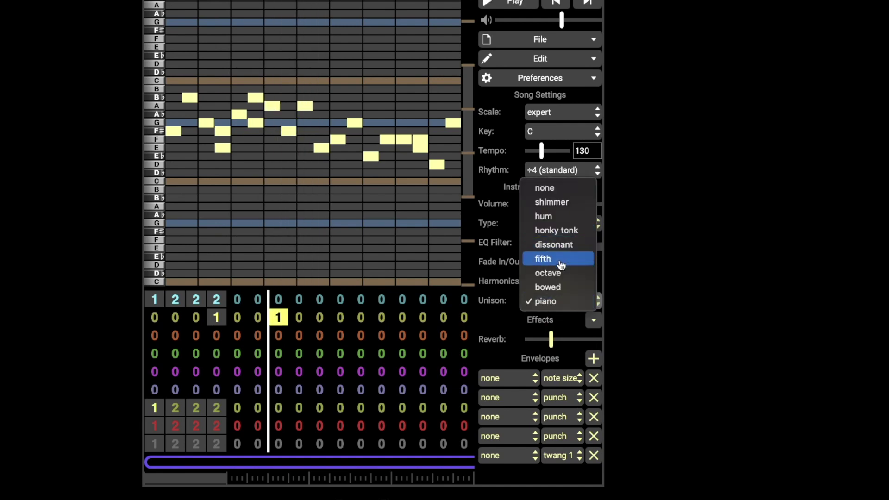
click(559, 189)
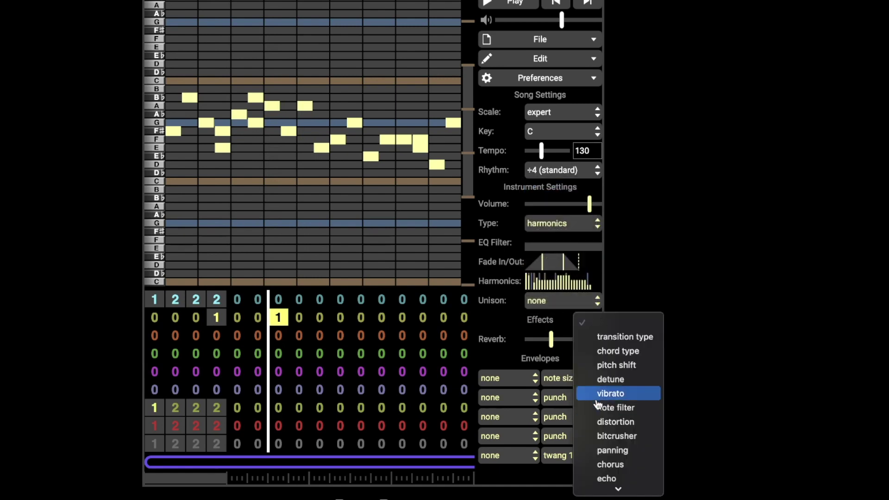
click(701, 335)
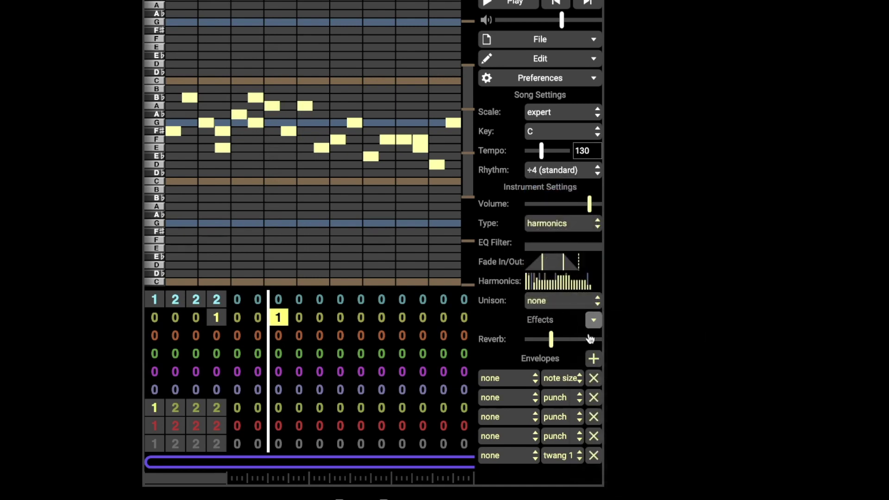
Raise the reverb to its maximum while playing bar 7, and stop playback
drag(550, 340, 577, 341)
key(space)
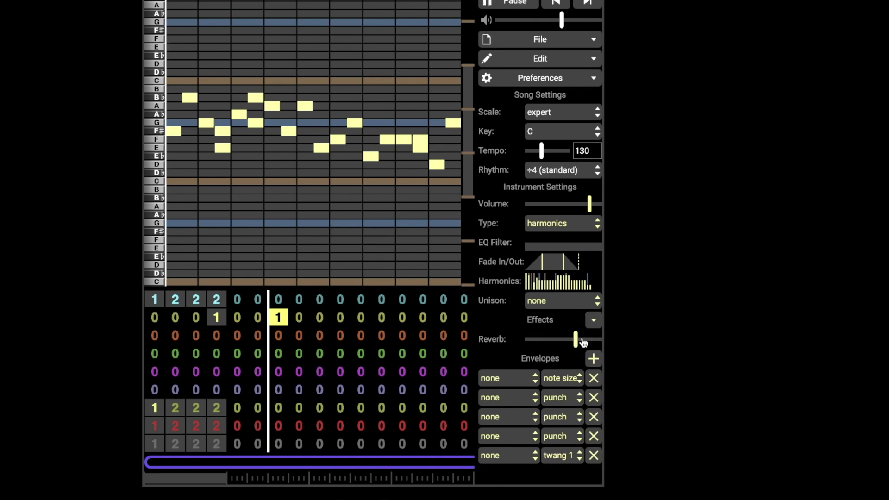
drag(583, 342, 616, 341)
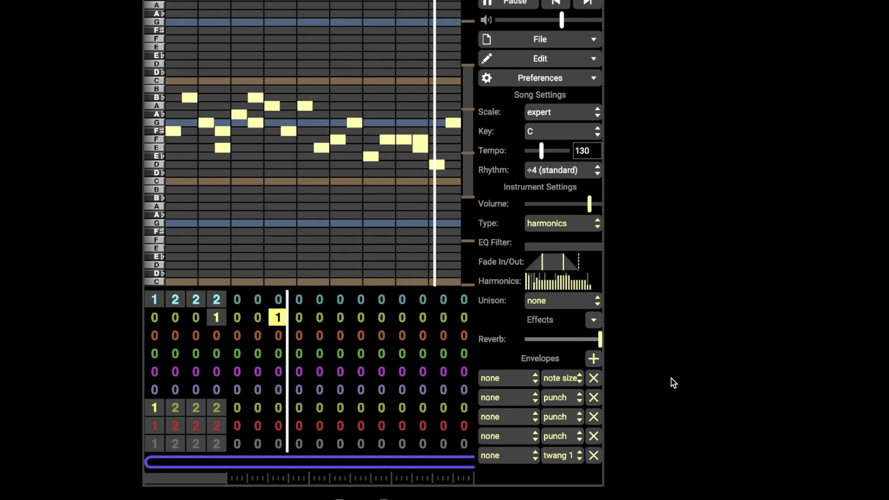
key(space)
scroll(549, 310, down, 3)
scroll(551, 305, up, 3)
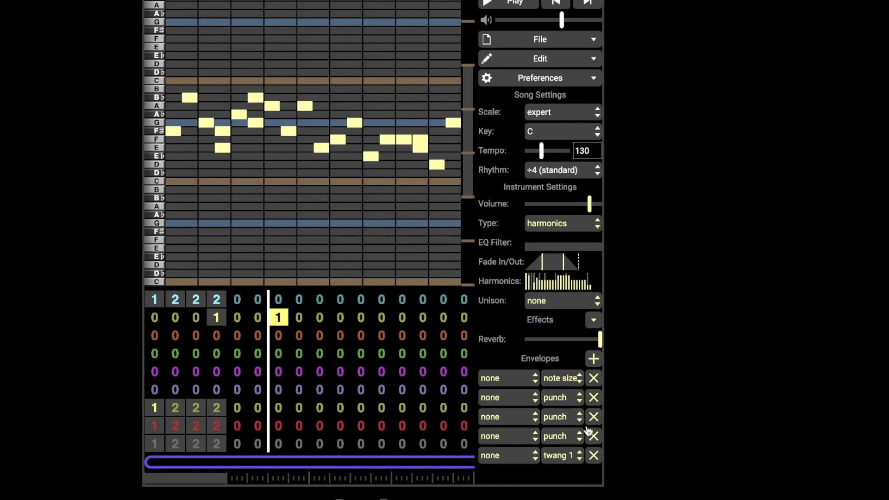
Switch the instrument type to spectrum and finally back to chip wave
click(582, 226)
click(573, 252)
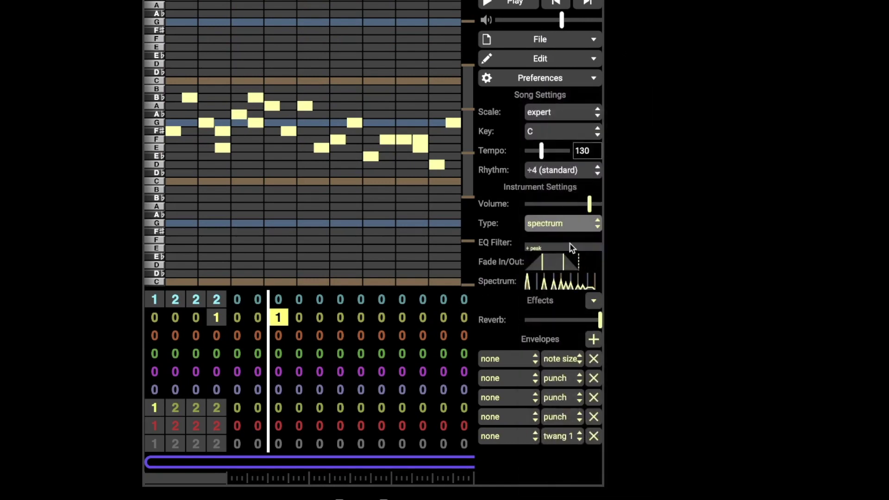
click(572, 229)
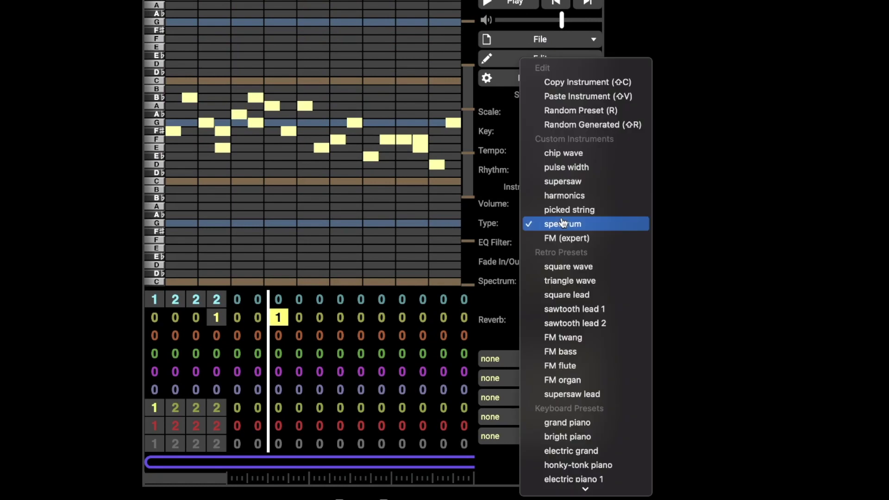
click(563, 157)
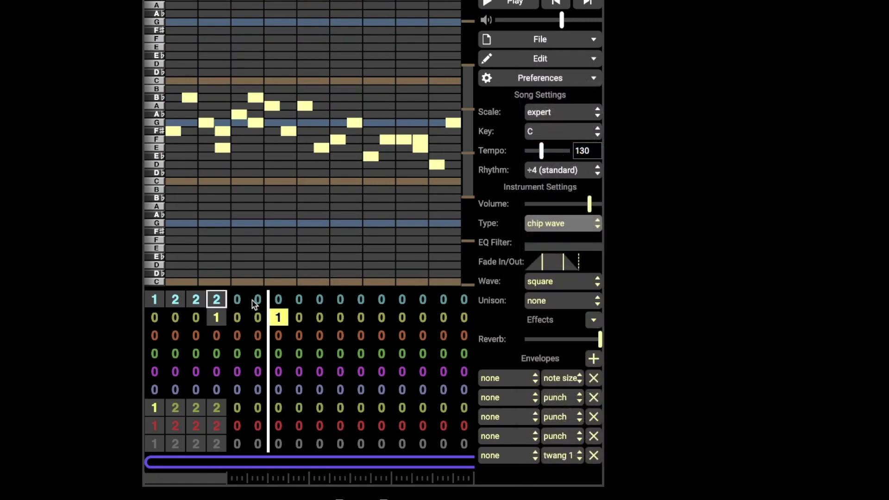
Step through the second channel's pattern slots from bar 1 to bar 13
click(154, 317)
click(237, 318)
click(279, 318)
click(319, 317)
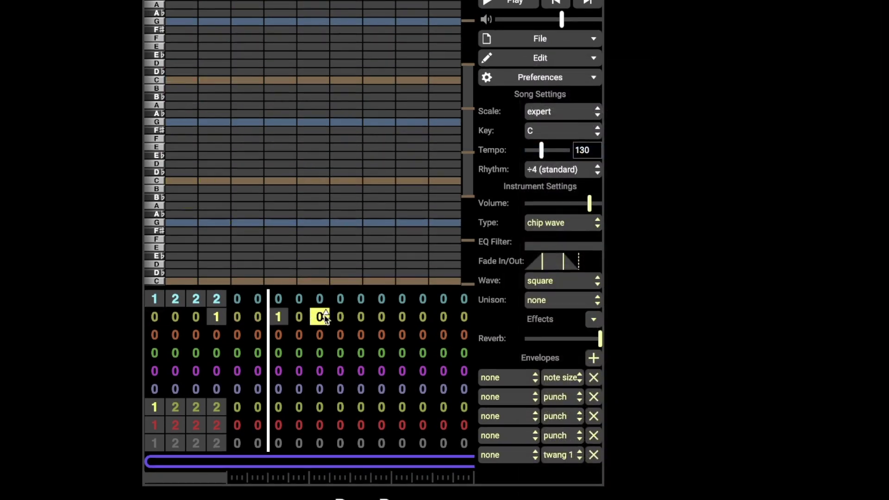
click(402, 317)
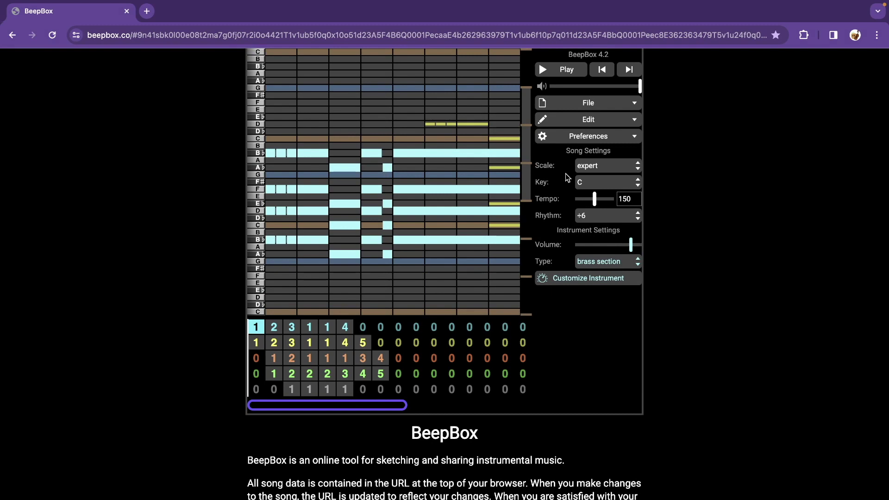
View the bar 2 patterns of all four pitch channels in the brass song
click(273, 328)
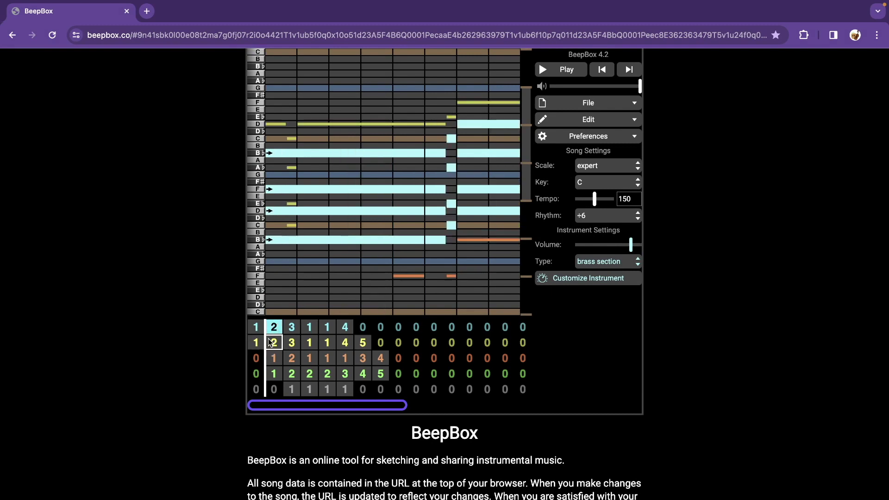
click(270, 343)
click(272, 357)
click(273, 373)
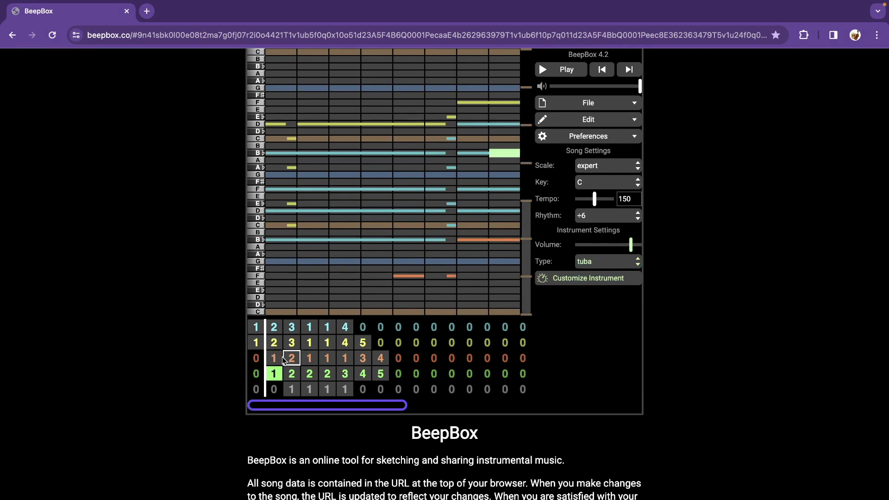
View the first channel's brass section patterns in bars 3 through 6
click(291, 330)
click(310, 329)
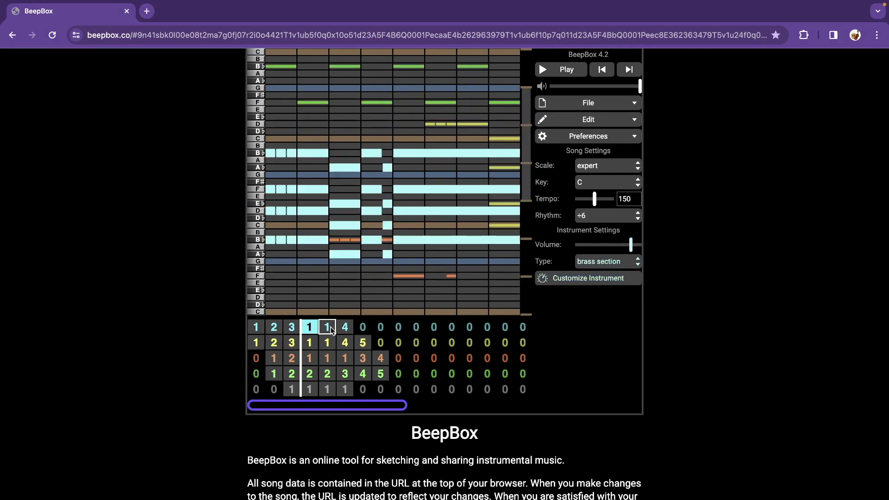
click(327, 328)
click(346, 327)
View the closing patterns of channels 2 to 4 in bars 7 and 8, and return to the first channel's bar 1
click(363, 343)
click(363, 358)
click(381, 358)
click(381, 373)
click(366, 374)
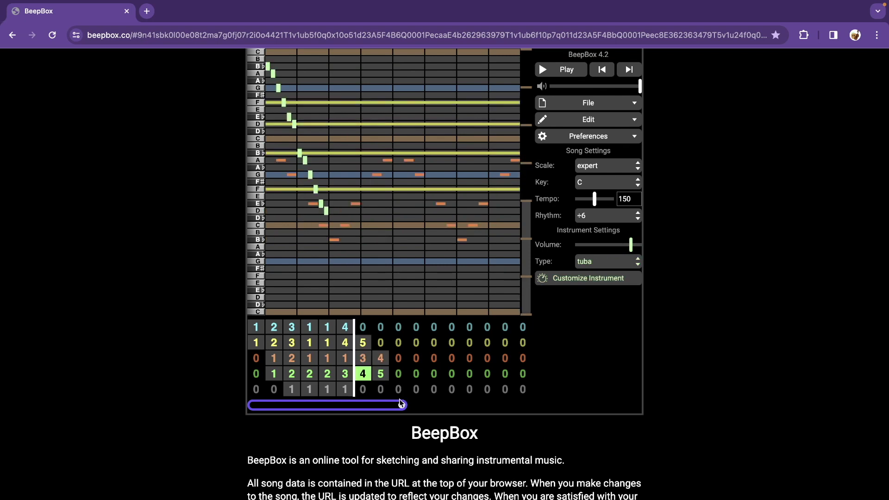
click(257, 332)
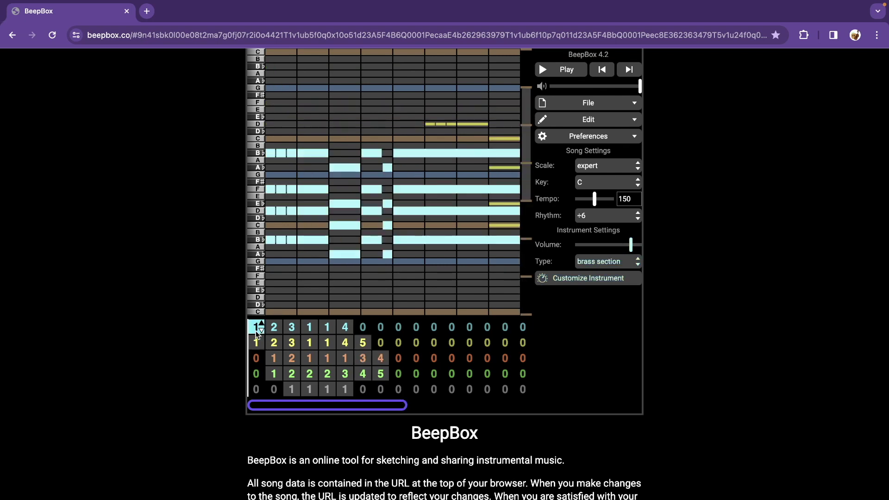
View the third channel's bar 2 electric piano pattern, the fourth channel's bar 3 tuba pattern and the drum pattern in bar 4
click(525, 222)
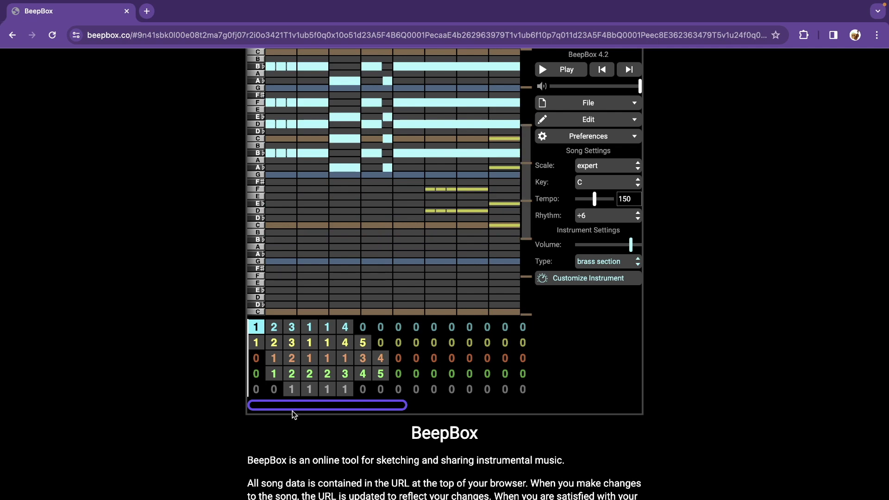
click(274, 364)
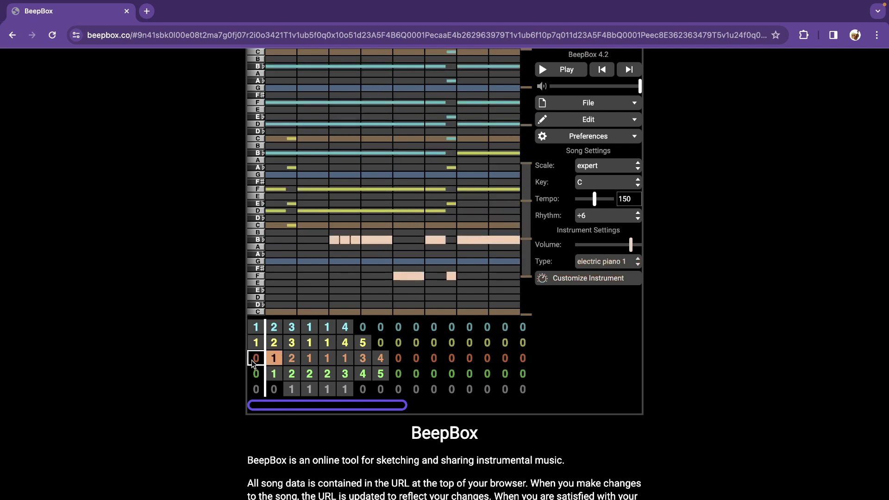
click(295, 375)
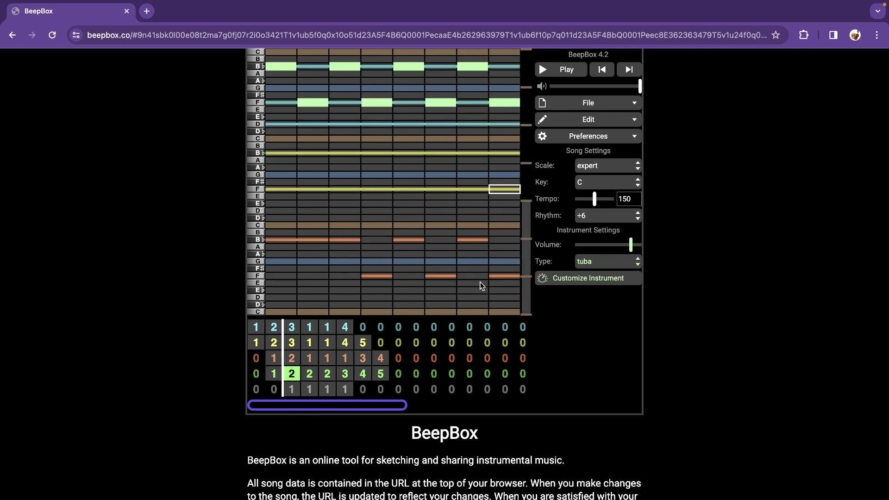
mouse_move(524, 267)
mouse_down()
mouse_move(518, 210)
mouse_move(514, 271)
mouse_up()
scroll(514, 272, down, 1)
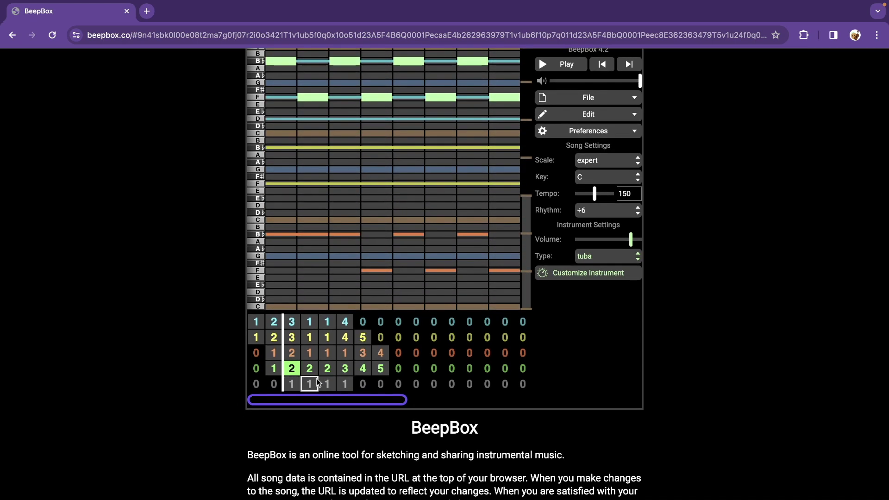
click(310, 389)
scroll(250, 301, down, 1)
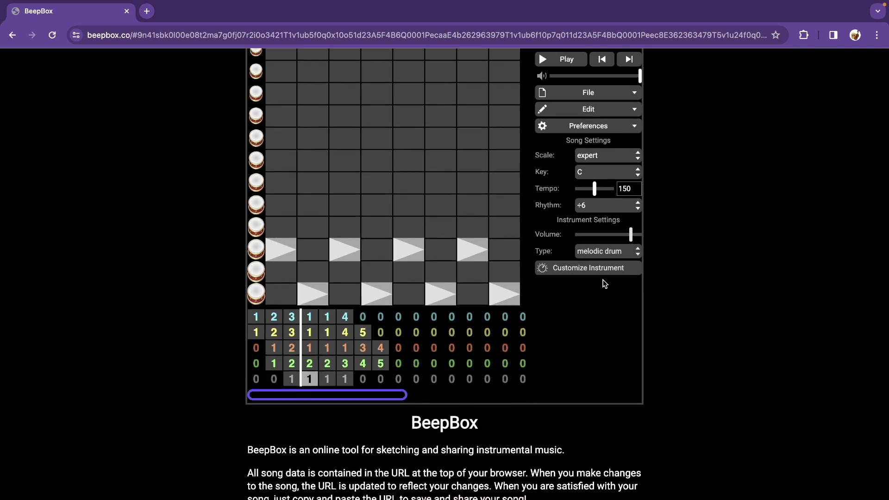
Insert a new channel below the drum channel, and delete it again
click(605, 110)
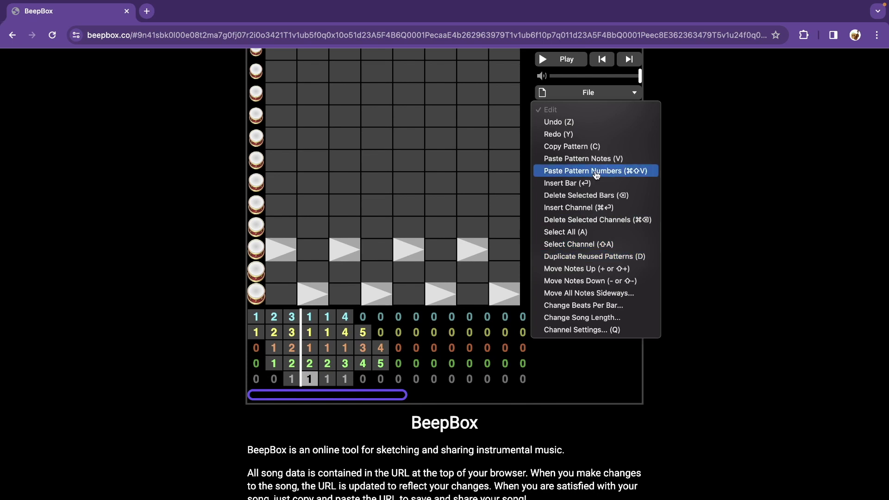
click(600, 208)
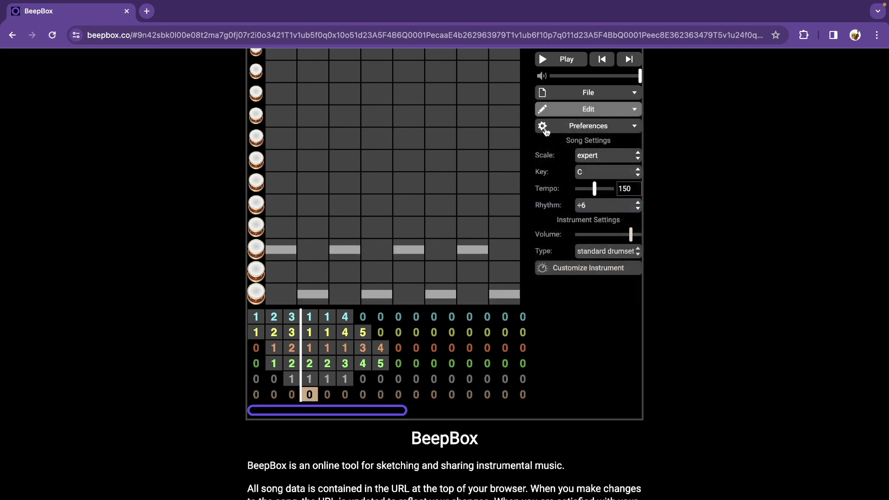
click(589, 114)
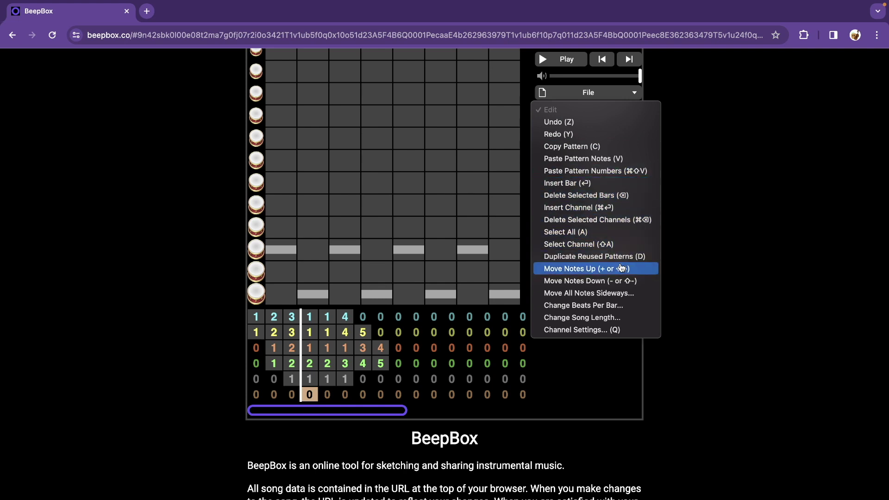
click(593, 220)
Play the song from bar 1 and view the second channel's bar 3 and the first and fourth channels' bar 4 patterns
click(256, 317)
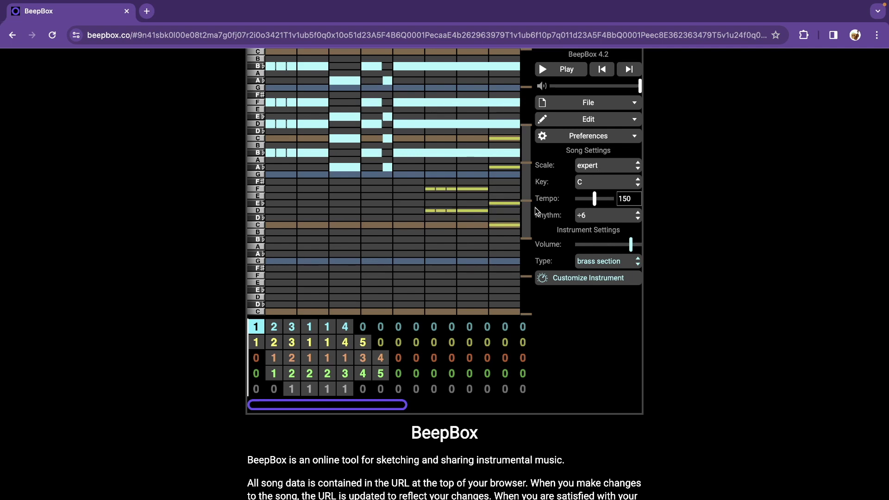
key(space)
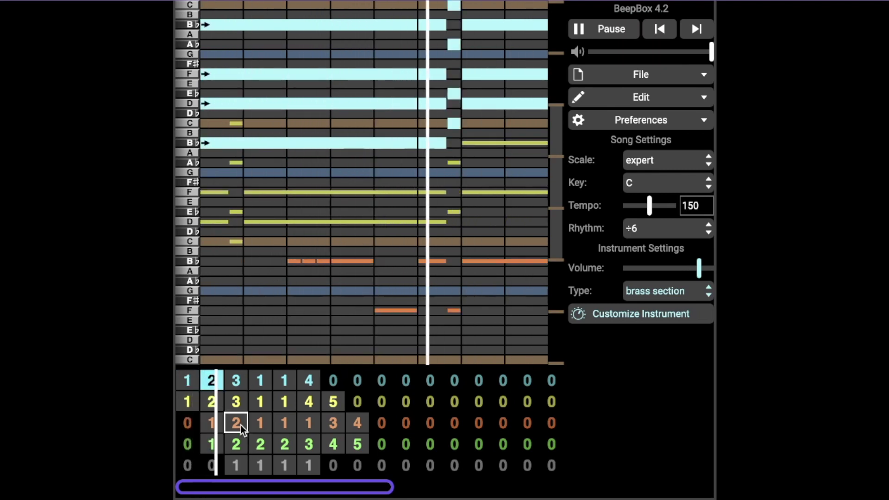
click(235, 400)
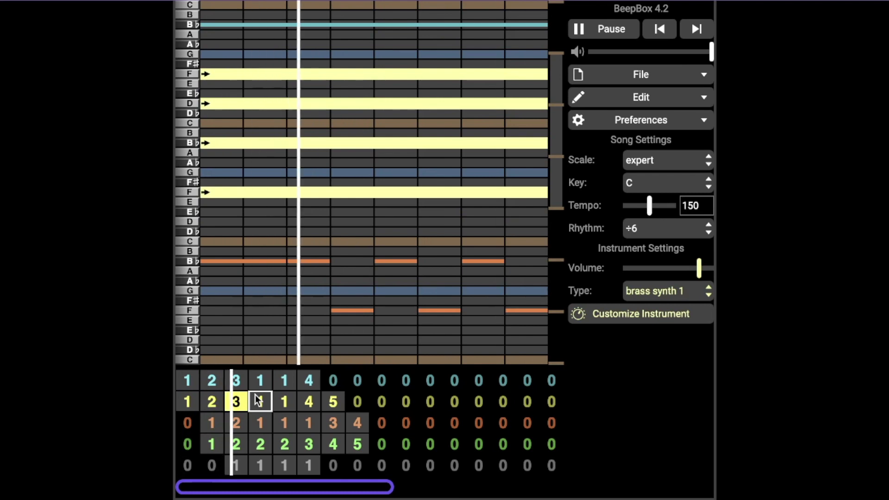
click(259, 382)
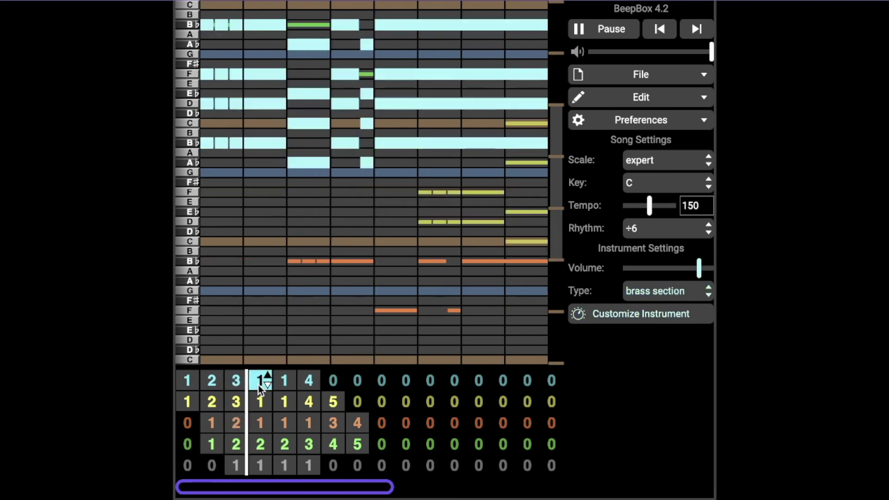
click(258, 445)
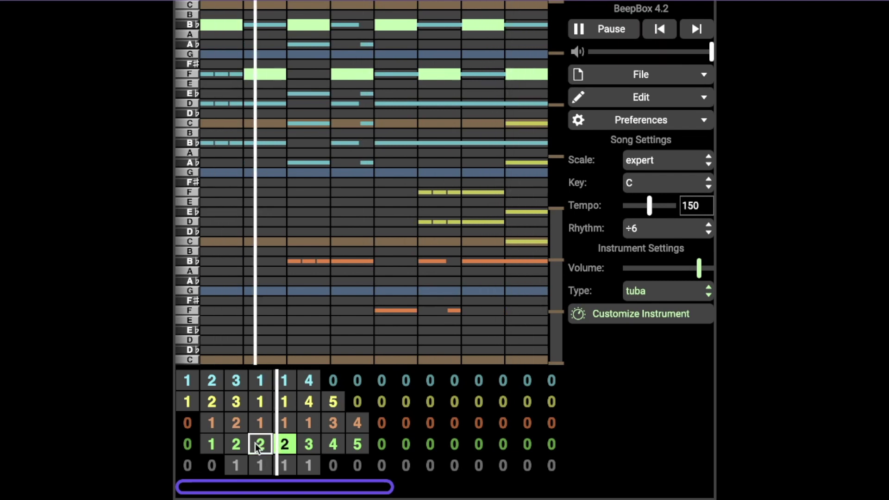
During playback, view the first channel and drum patterns in bar 6 and the second and third channels' patterns in bar 7
click(305, 383)
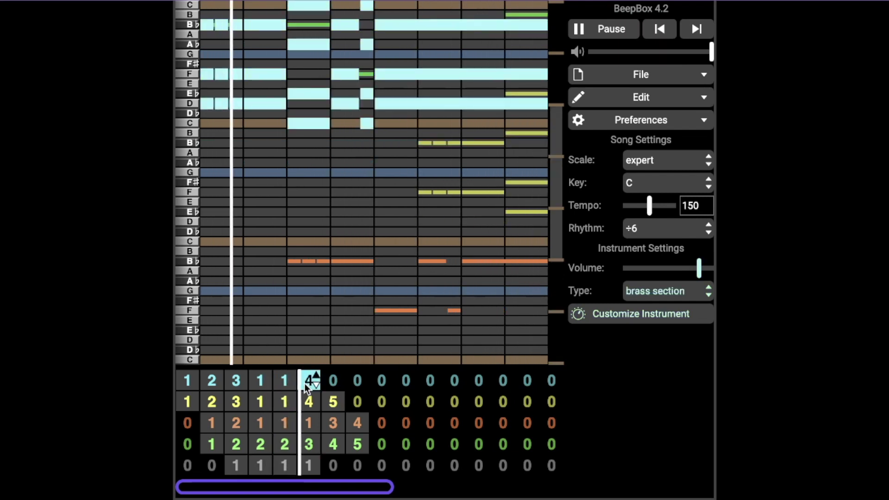
click(306, 466)
click(335, 405)
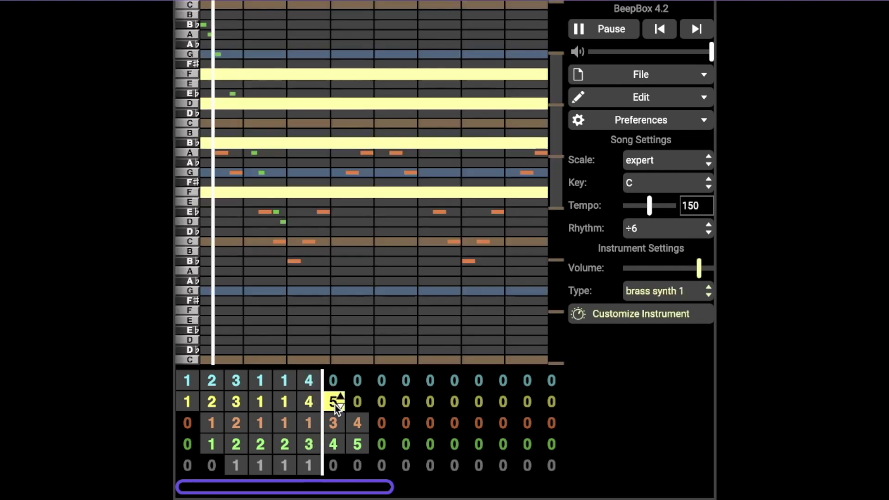
click(332, 429)
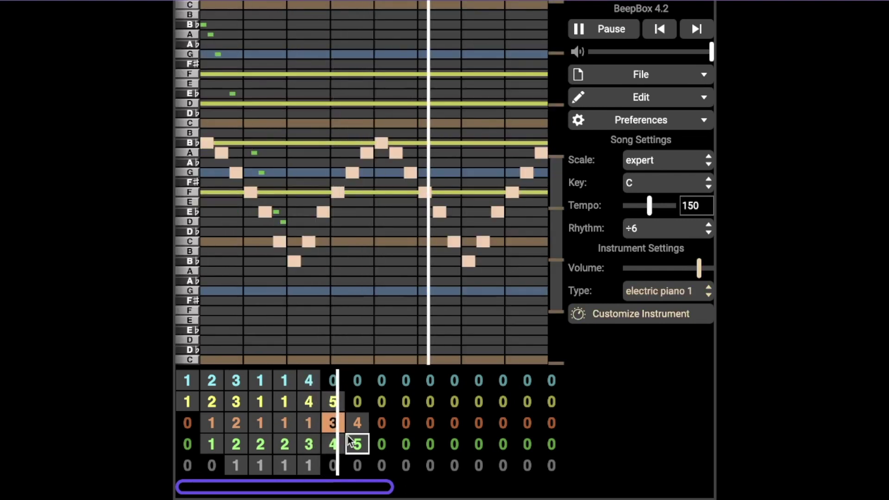
Switch the third channel's bar 8 to pattern 3, and restore pattern 4 with playback stopped
click(352, 423)
key(3)
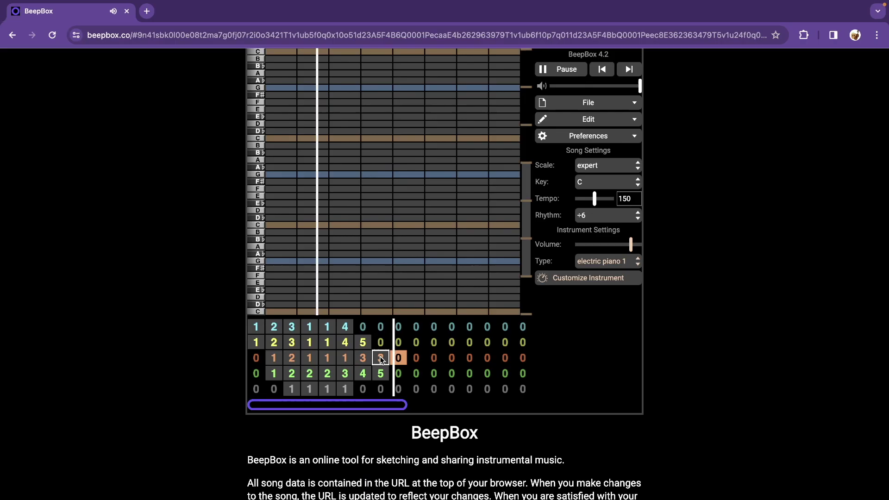
key(space)
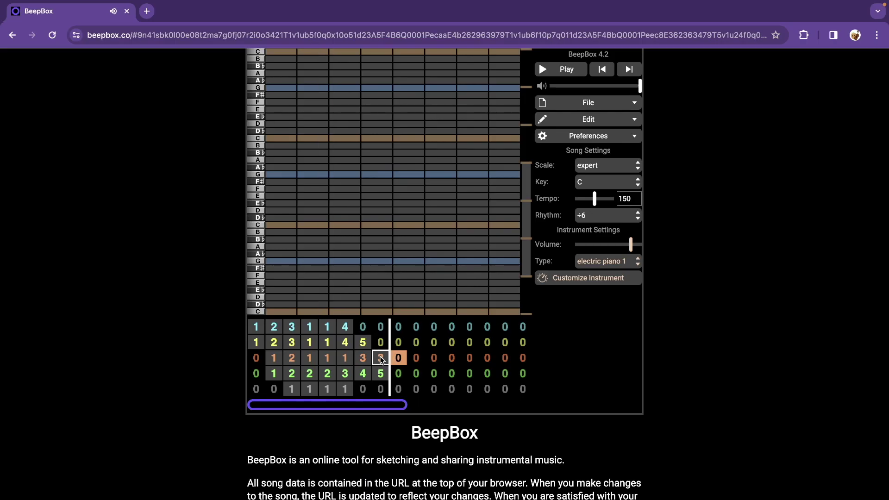
click(381, 359)
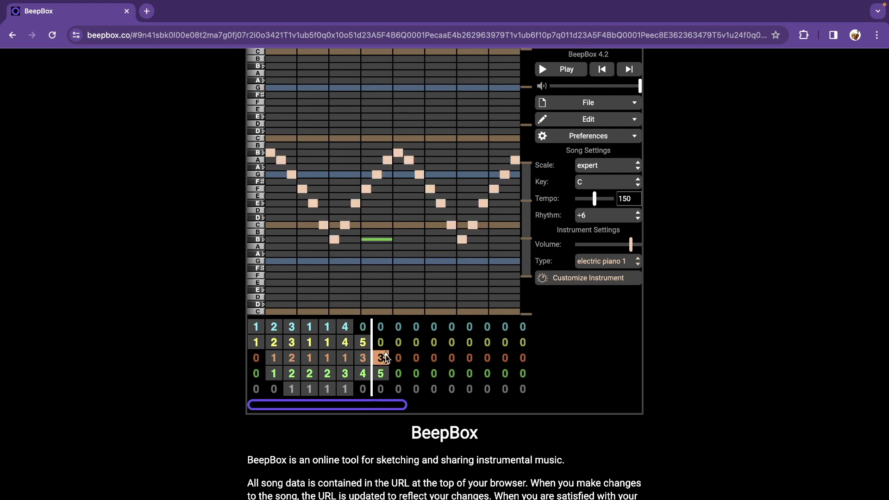
click(385, 355)
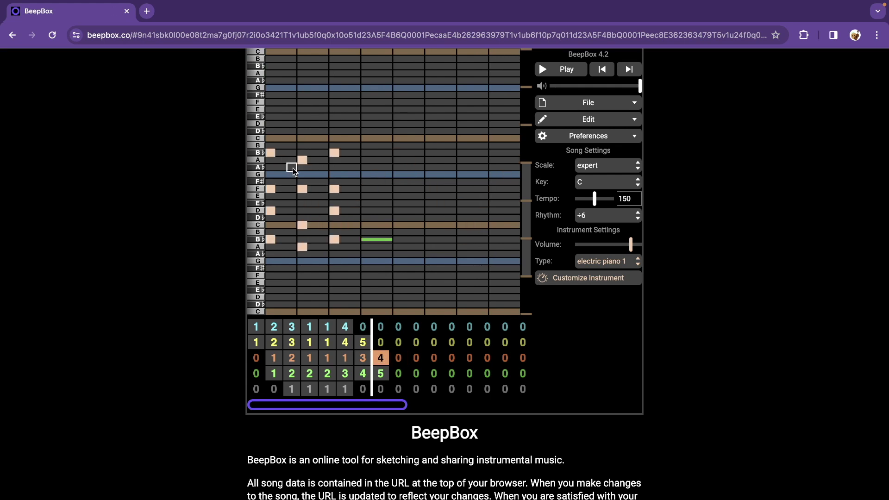
Play the song's closing bar 8, stop playback, and return to the first channel's bar 1
key(space)
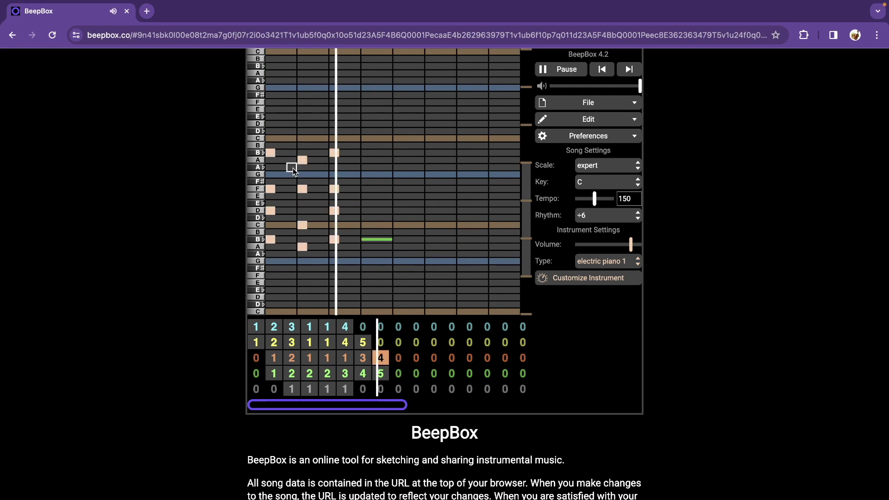
key(space)
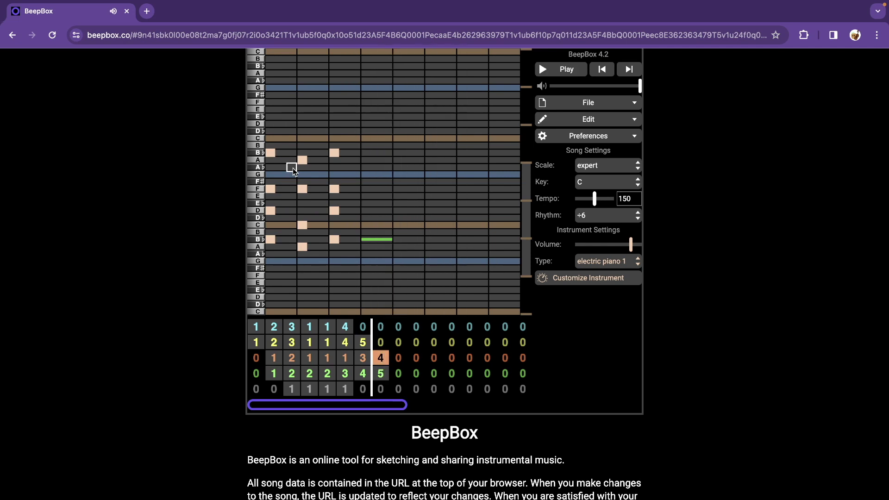
click(260, 329)
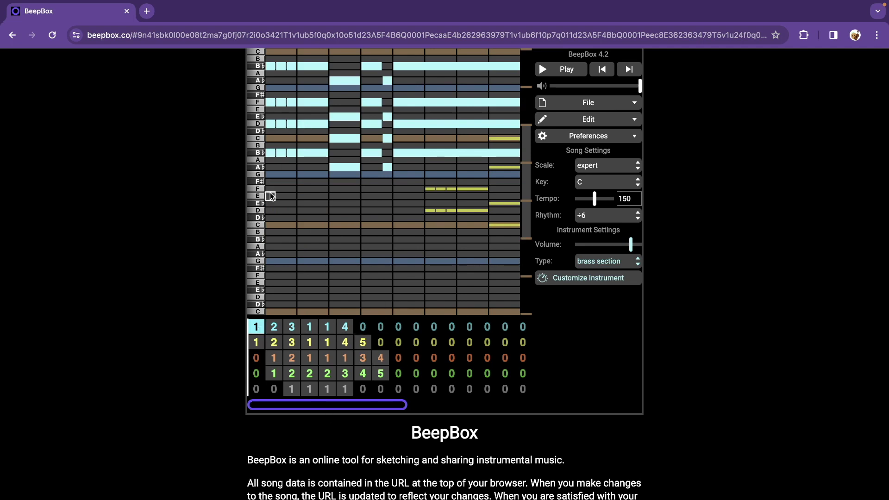
Step through the first channel's brass section patterns from bar 2 to bar 5
scroll(280, 153, down, 1)
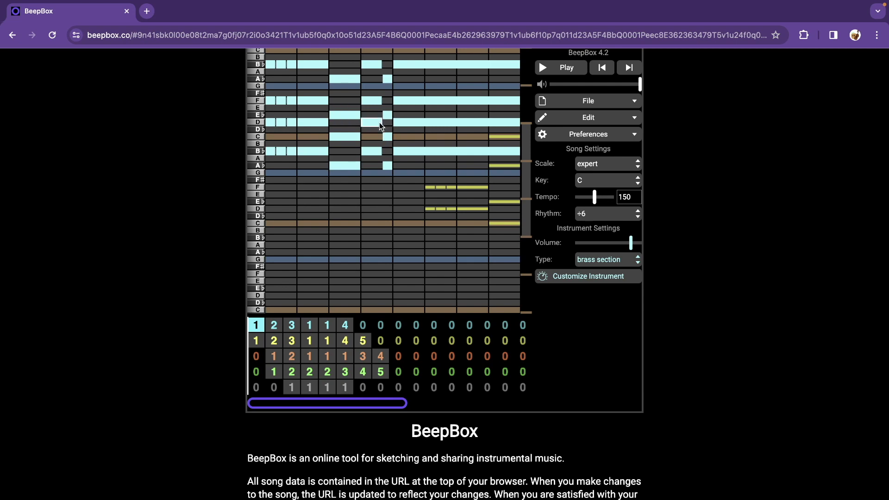
drag(370, 124, 379, 122)
click(276, 326)
click(291, 327)
click(310, 326)
click(327, 327)
click(336, 327)
click(310, 327)
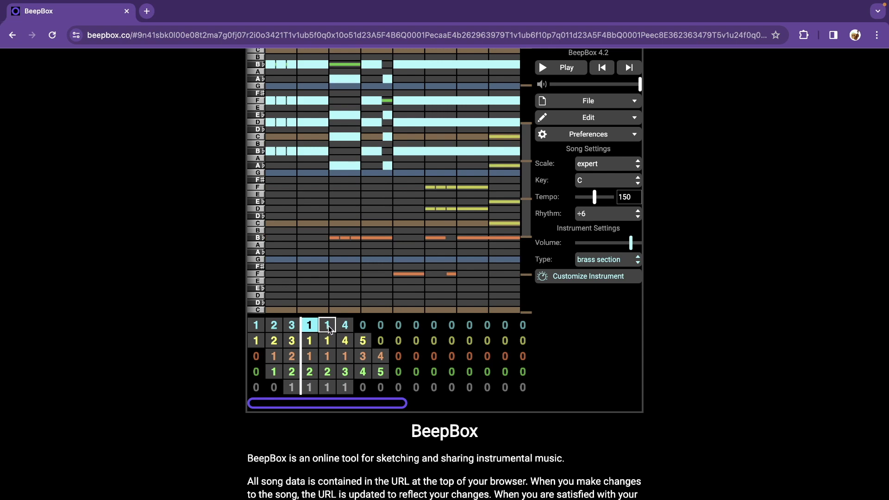
click(328, 325)
click(310, 326)
View the third and fourth channels' patterns in bars 7 and 8, plus the second and third channels' patterns in bar 6
click(380, 356)
click(380, 371)
click(363, 372)
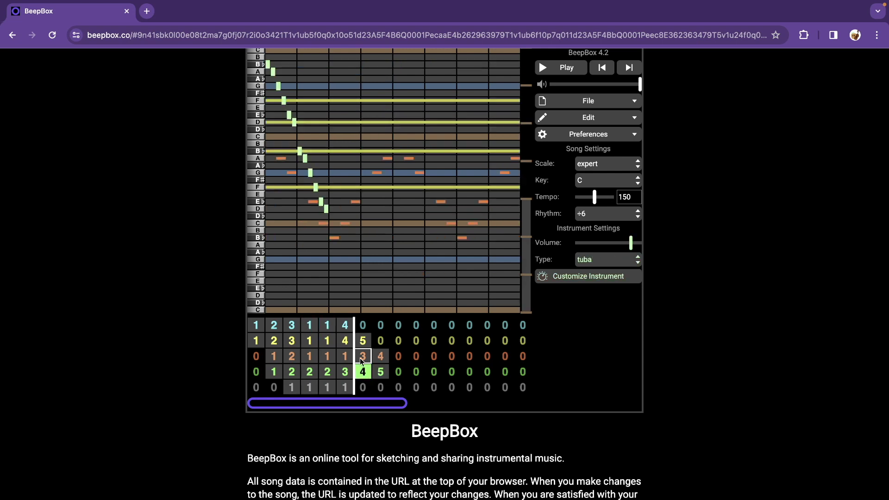
click(363, 357)
click(381, 372)
click(363, 372)
click(363, 356)
click(362, 341)
click(345, 341)
click(345, 356)
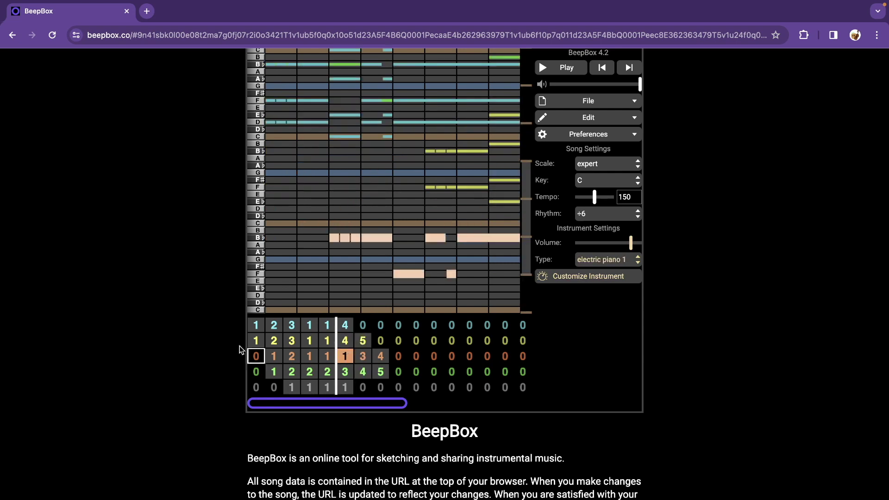
Compare the patterns of the first two channels bar by bar, from bar 1 to bar 6
click(256, 325)
click(256, 341)
click(273, 341)
click(273, 326)
click(295, 326)
click(292, 341)
click(310, 341)
click(327, 326)
click(330, 341)
click(345, 326)
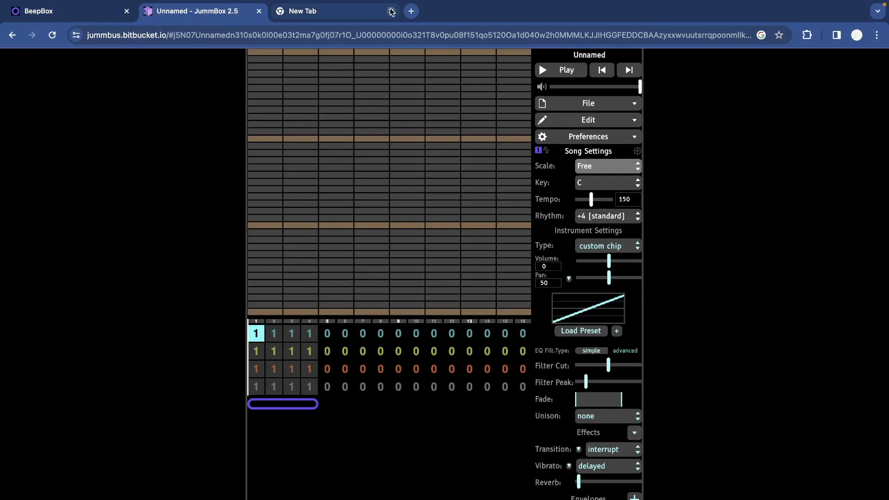
Close the empty browser tab and skim the introduction and instructions on the JummBox page
click(391, 11)
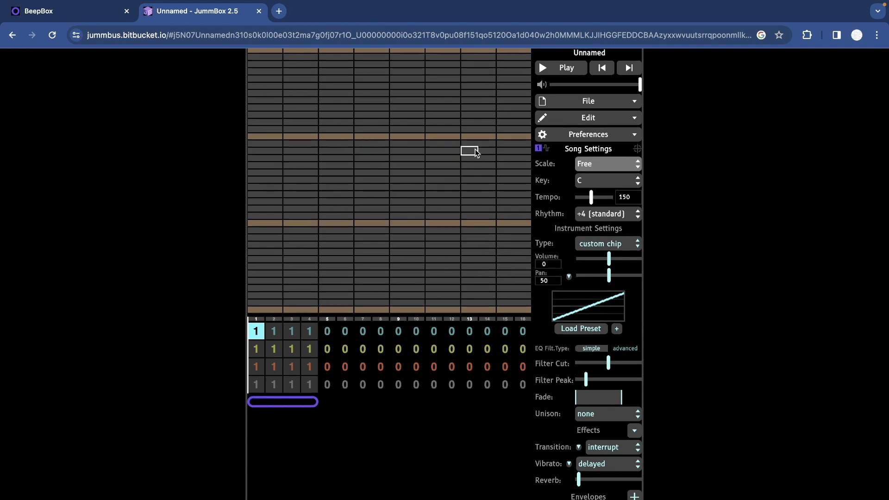
scroll(475, 149, down, 10)
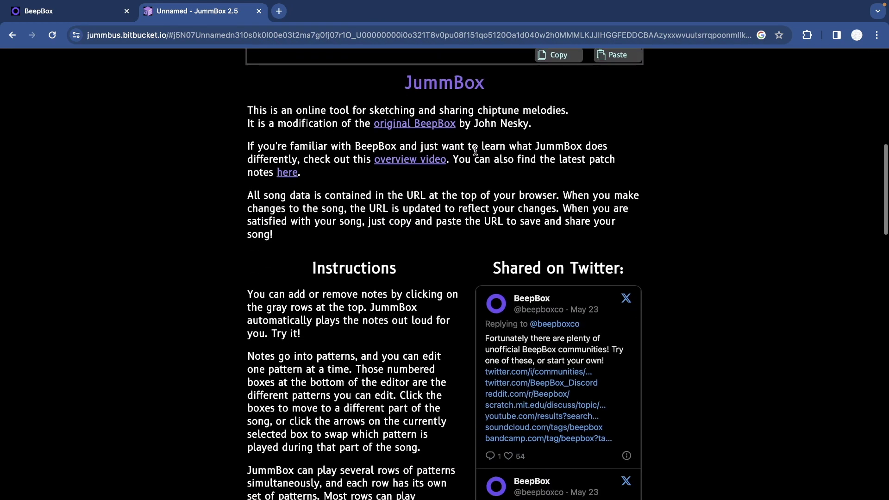
scroll(467, 151, down, 1)
scroll(438, 149, down, 4)
scroll(437, 149, up, 15)
scroll(532, 152, down, 3)
scroll(631, 159, up, 4)
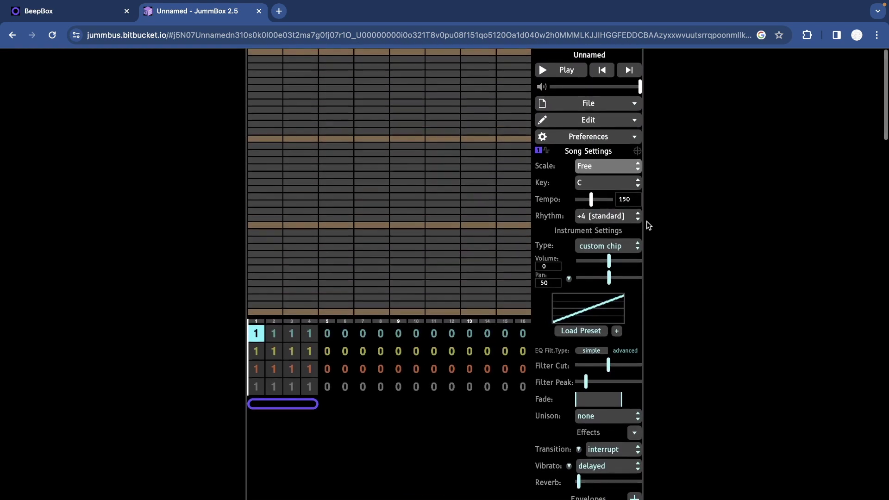
Review the JummBox preference options and close them without choosing any
scroll(646, 227, down, 1)
click(597, 117)
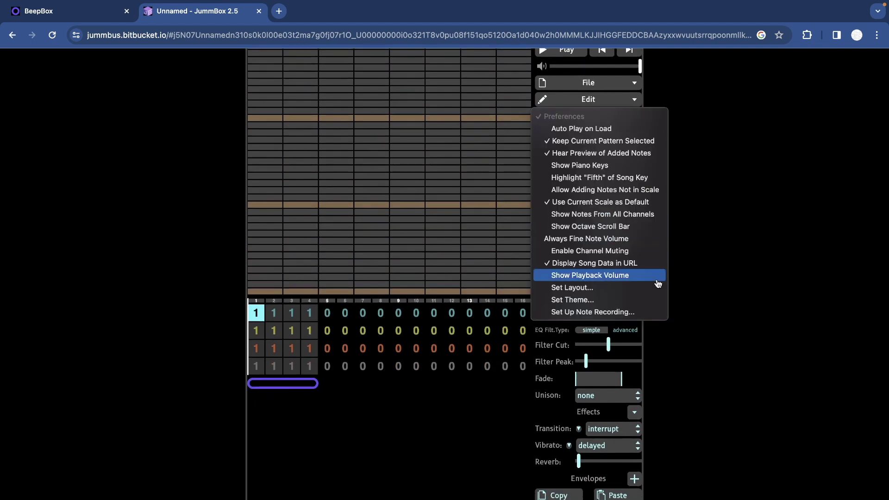
click(755, 302)
scroll(741, 296, down, 1)
Browse the instrument types, expanding the preset categories down to Idiophone Presets
click(607, 215)
scroll(612, 300, down, 1)
click(607, 301)
click(613, 343)
click(612, 335)
scroll(612, 335, down, 5)
click(613, 334)
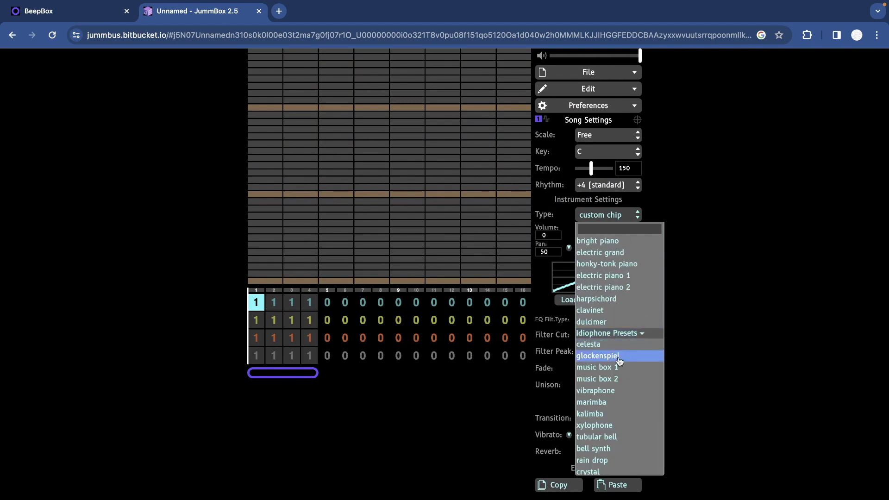
Expand the preset categories down to Picked String Presets, then close the instrument list and look over the remaining instrument settings
scroll(619, 361, down, 3)
click(618, 354)
scroll(619, 368, down, 2)
click(618, 366)
scroll(619, 366, down, 2)
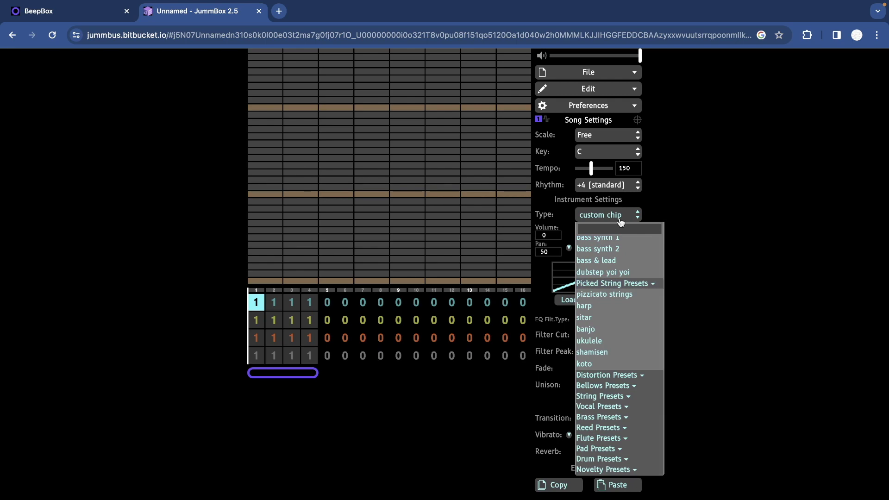
click(733, 248)
scroll(715, 238, down, 4)
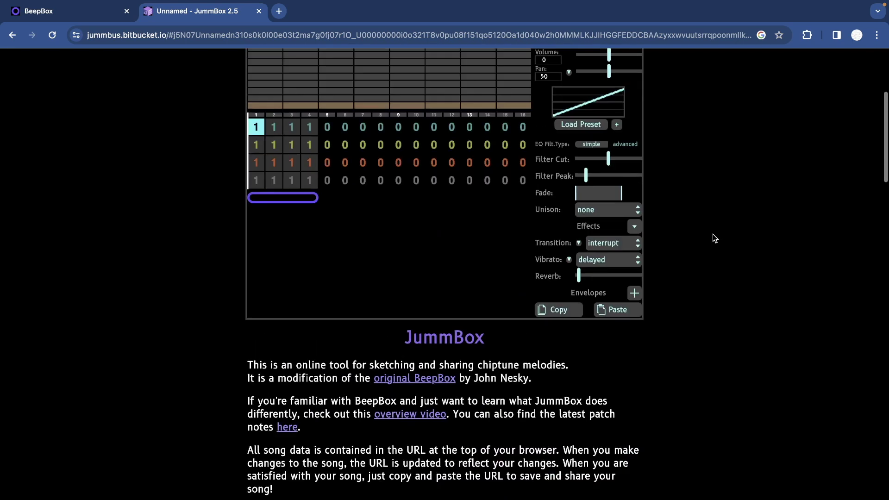
Look through the shared Twitter posts on the JummBox page and open the song linked in the #musicmonday post
scroll(712, 235, up, 4)
scroll(713, 235, down, 12)
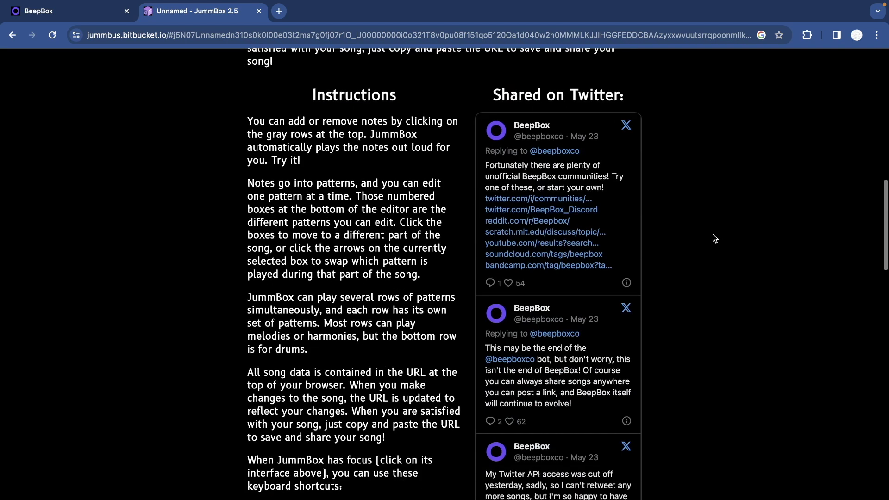
scroll(561, 155, down, 6)
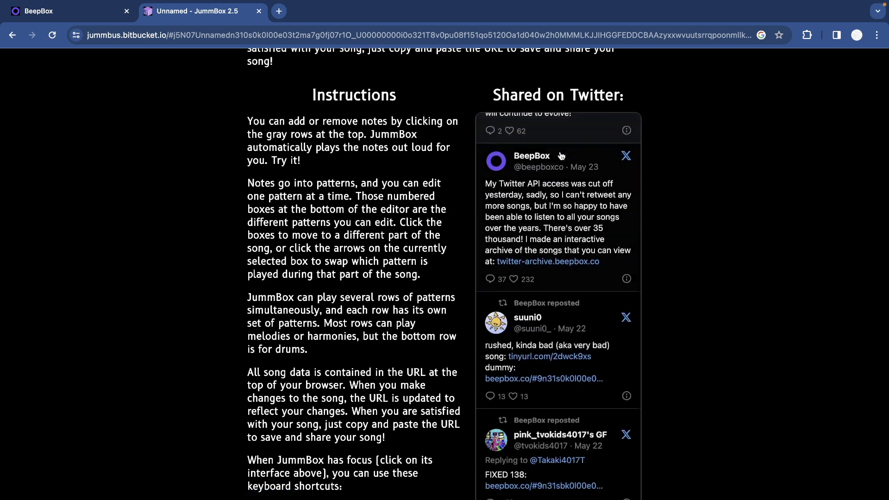
scroll(562, 342, down, 2)
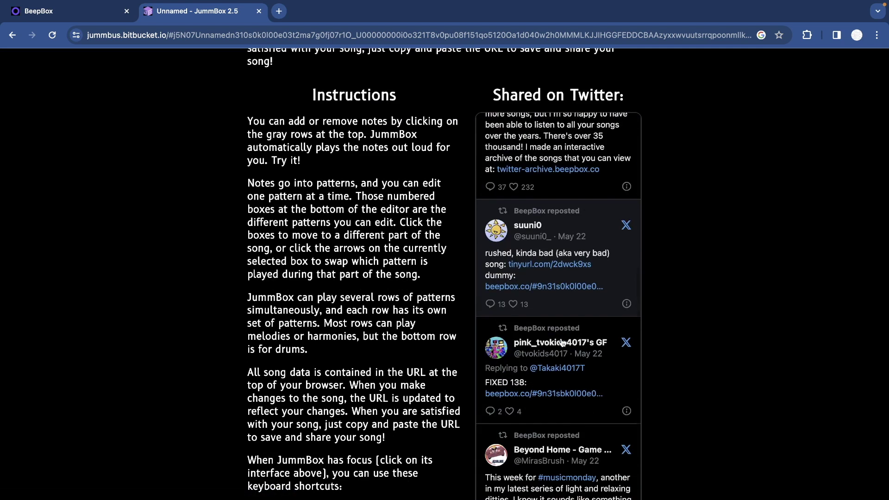
scroll(563, 342, down, 5)
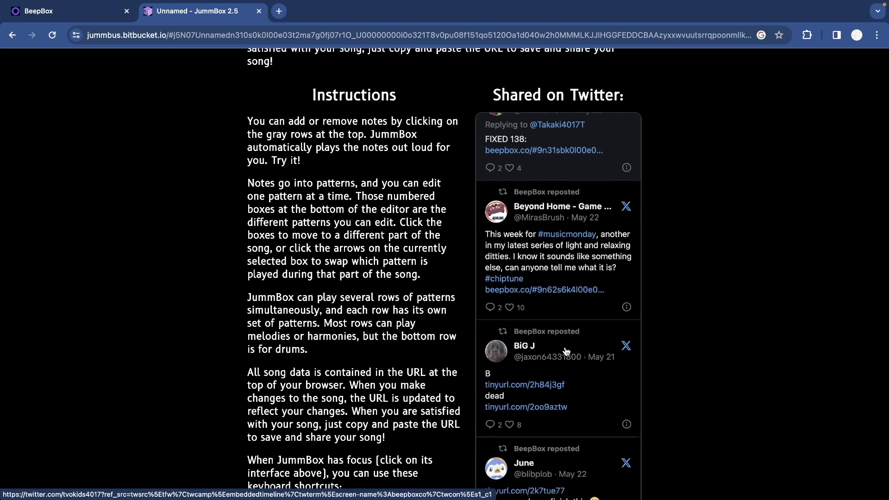
scroll(566, 351, down, 1)
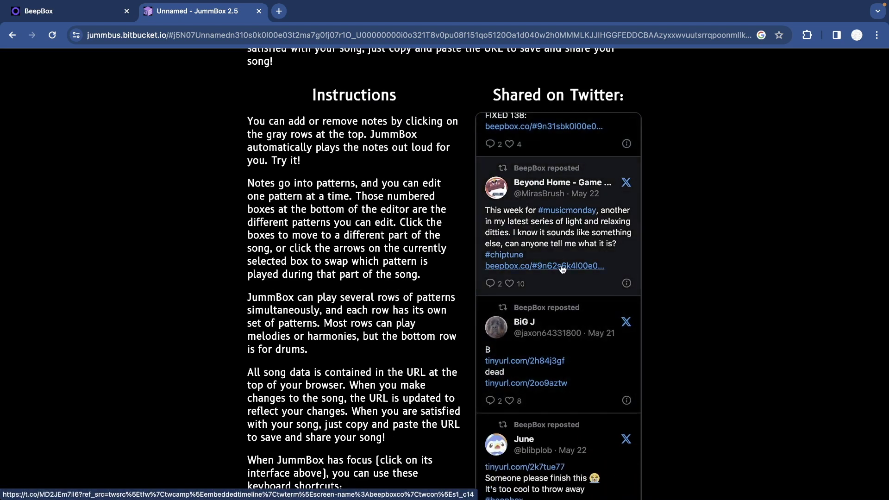
click(563, 266)
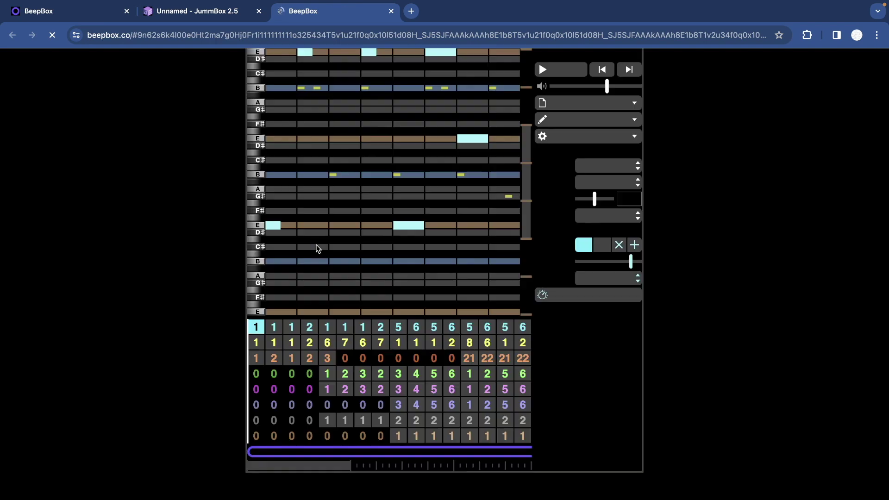
Inspect the shared song's patterns in the first, third and fourth channels
click(276, 328)
click(327, 375)
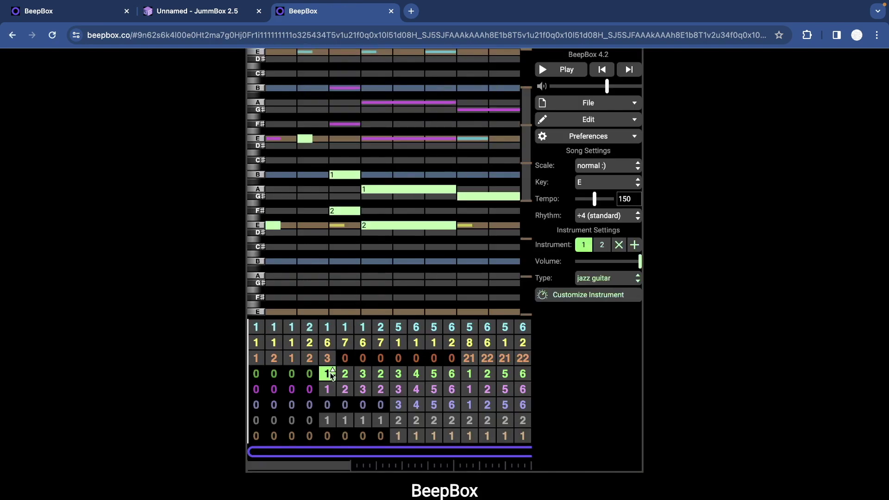
click(380, 359)
click(467, 360)
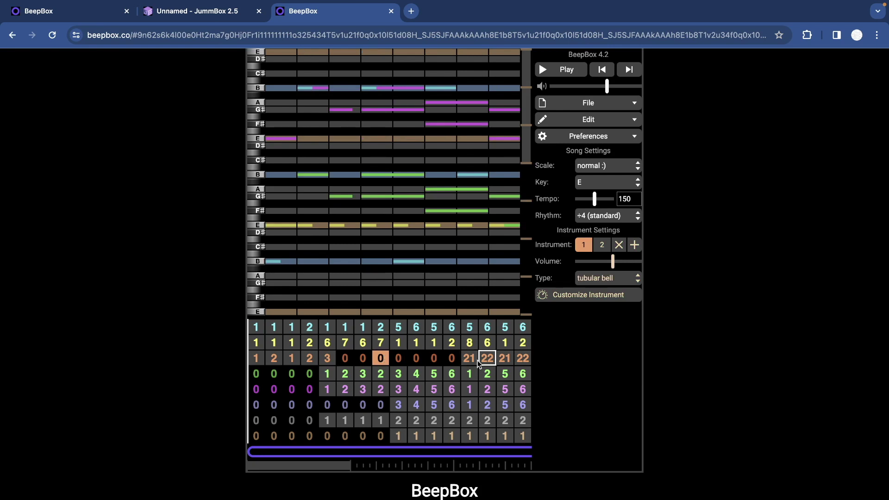
Play the shared song from its first bar at a lower playback volume and view the first channel's pattern in bar 5
click(254, 324)
key(space)
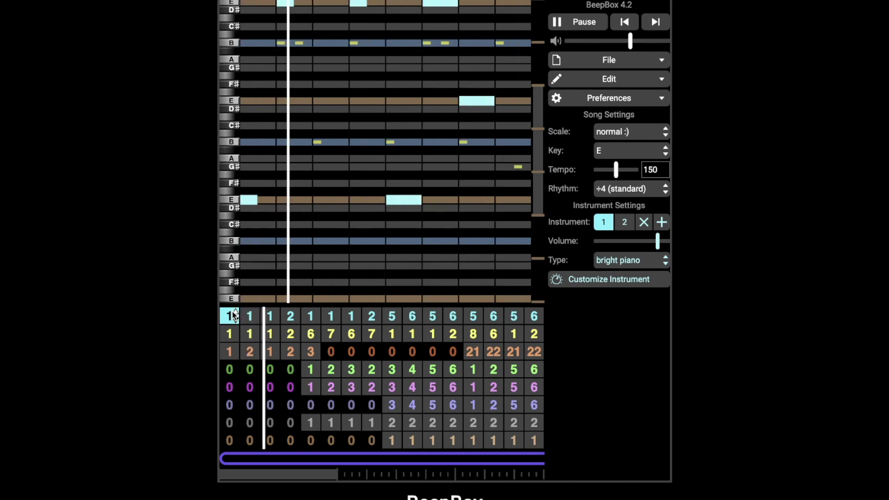
drag(625, 42, 586, 44)
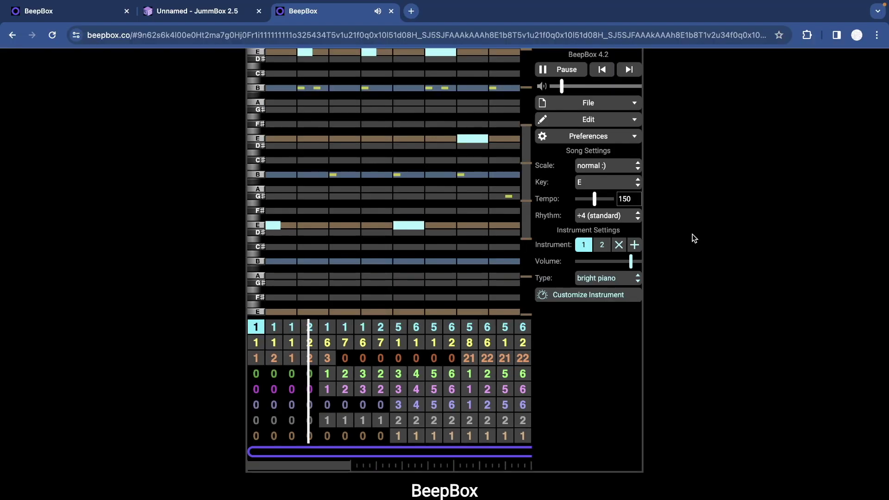
click(330, 332)
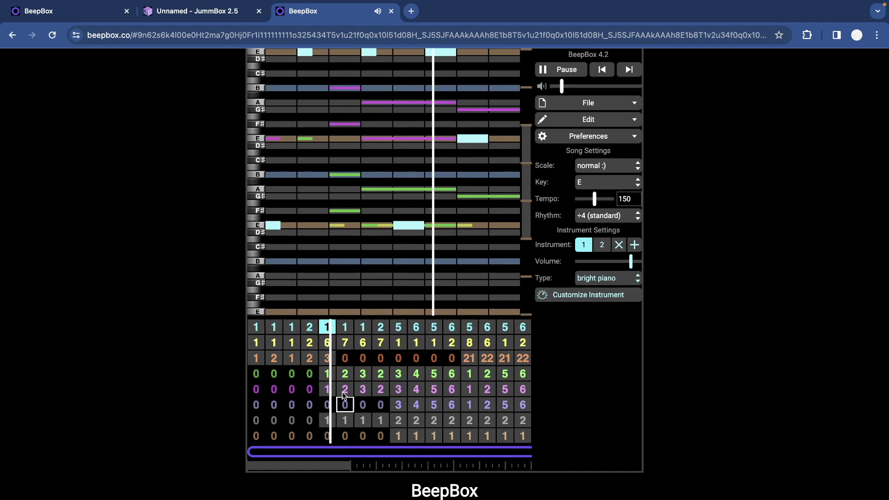
View the fifth channel's pattern in bar 6, then pause the shared song and close its browser tab
click(344, 390)
click(561, 69)
click(391, 12)
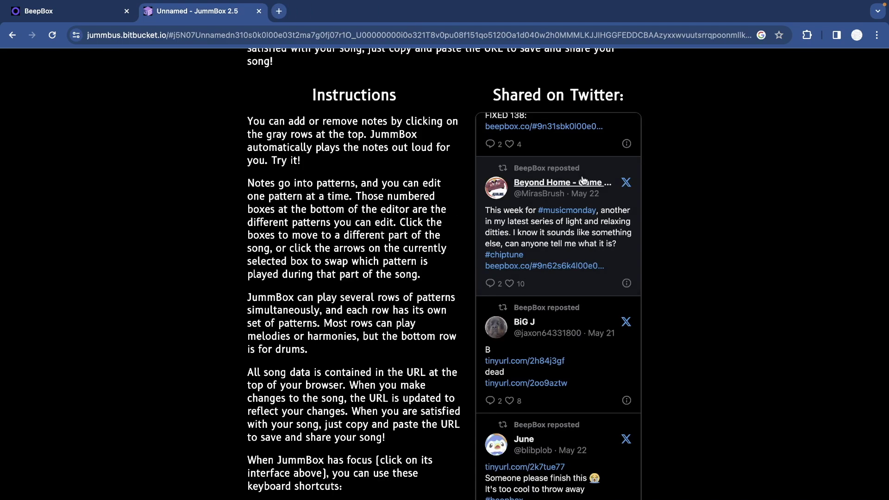
scroll(584, 181, down, 15)
scroll(583, 181, up, 20)
scroll(583, 180, up, 15)
Switch to the original BeepBox song and return the playhead to the first bar
click(59, 17)
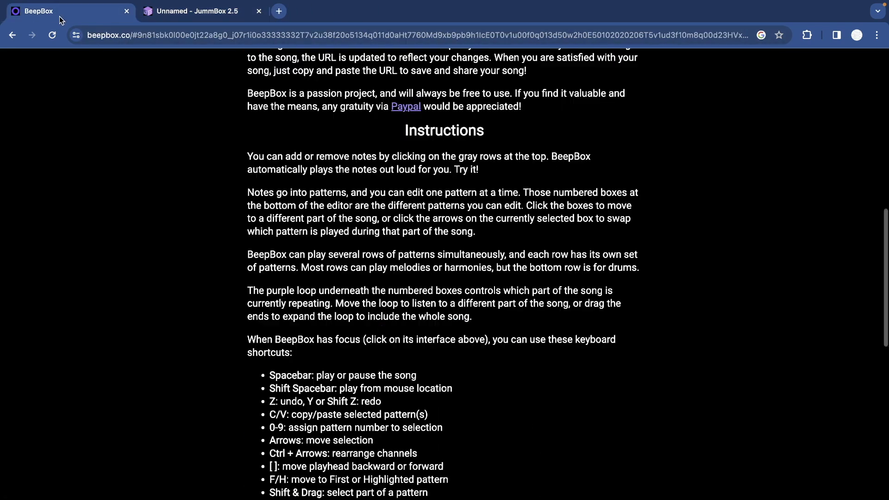
scroll(307, 172, up, 10)
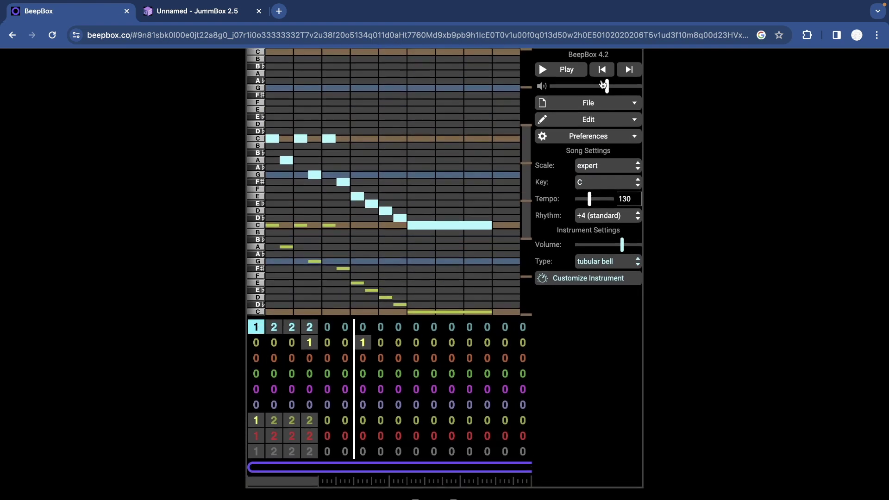
click(601, 73)
scroll(601, 74, down, 1)
scroll(601, 73, up, 1)
click(601, 69)
click(601, 68)
click(601, 69)
click(601, 68)
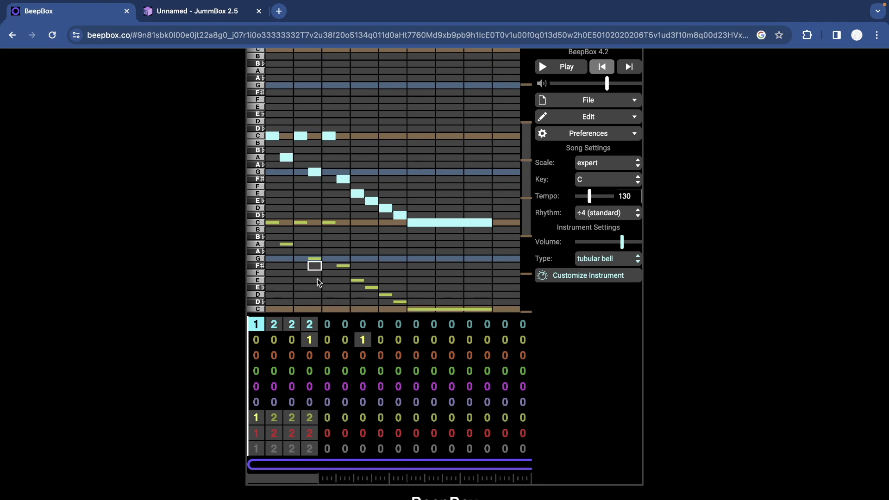
Create a new pattern in bar 5 of the first channel with seven short notes on D♭, F♯, D and a lower A
click(327, 324)
click(272, 128)
click(329, 179)
click(357, 129)
click(400, 179)
click(456, 122)
click(499, 179)
click(500, 244)
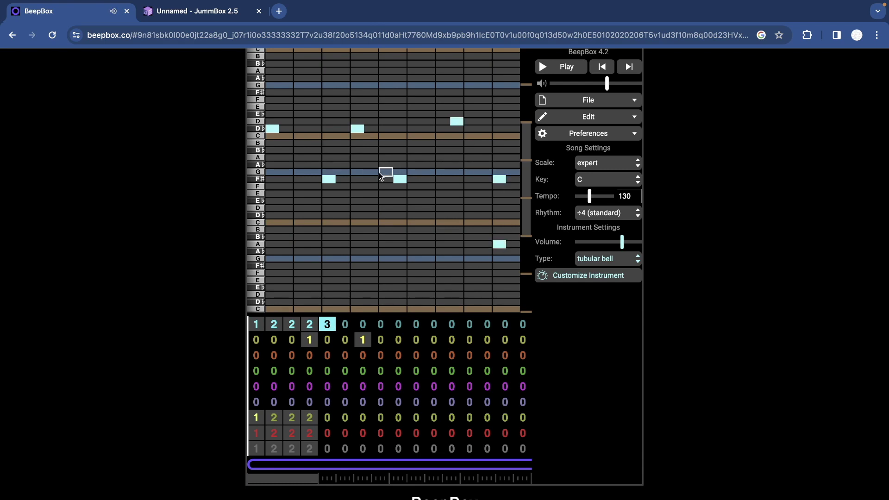
Play the song from bar 1 while viewing the patterns in bars 3, 4 and 5, then pause it
click(254, 325)
key(space)
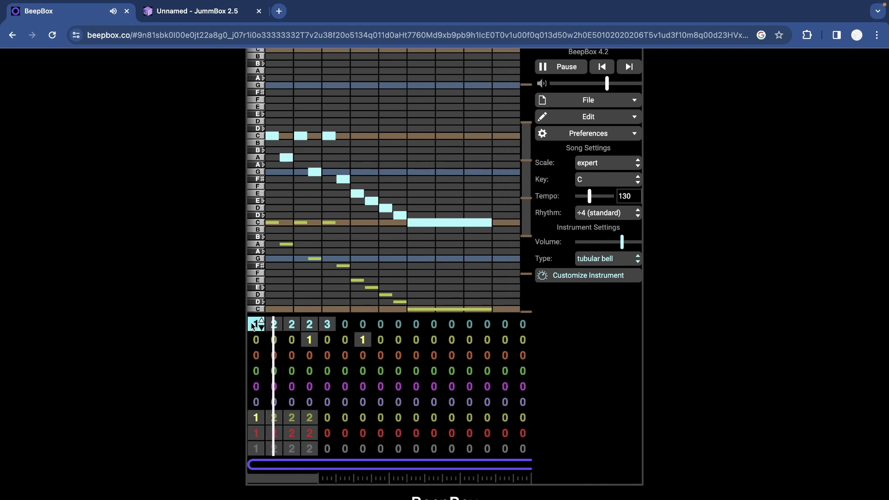
click(290, 325)
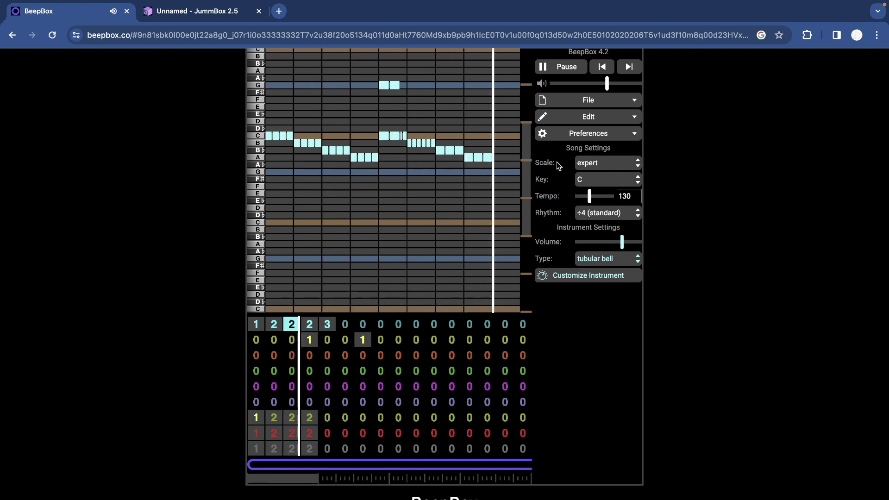
click(311, 339)
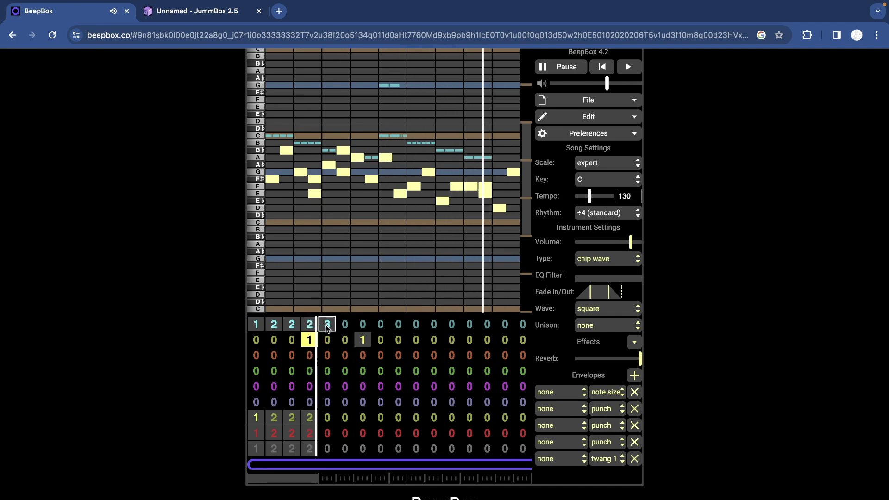
click(331, 327)
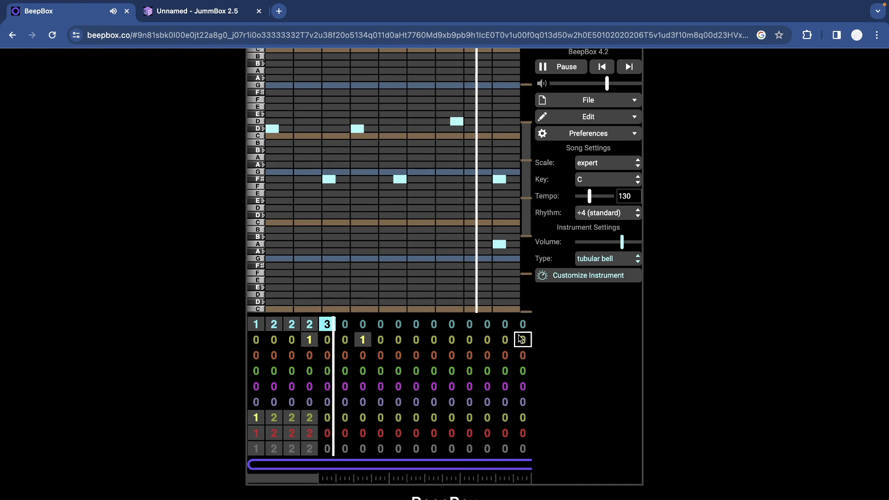
click(572, 68)
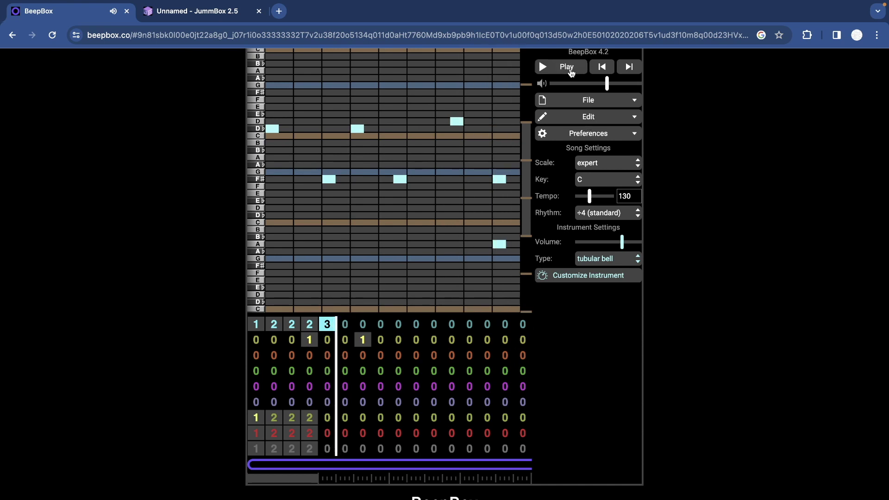
Move the pattern selection to bar 1 of the second channel and rewind the playhead to the song's start
key(Down)
key(Left)
key(Left)
key(Left)
key(Left)
click(603, 68)
click(602, 68)
click(603, 68)
click(603, 68)
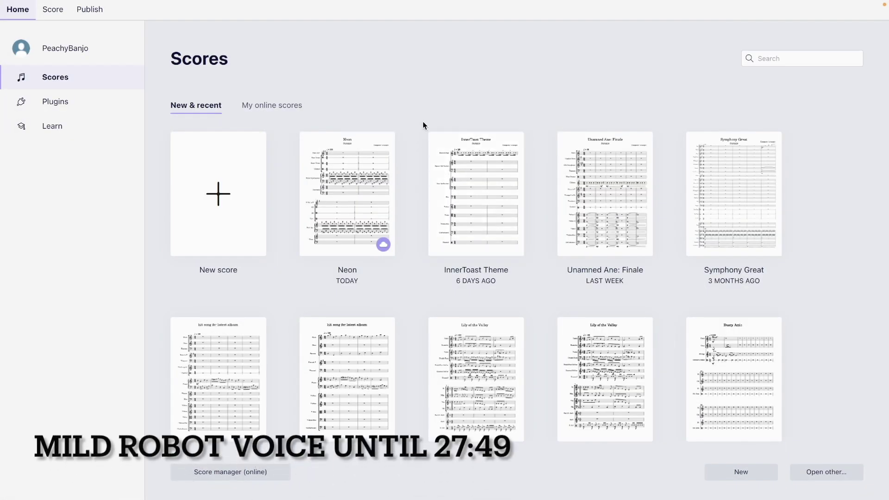
Switch to MuseScore, browse the recent scores and glance at the available plugins before returning to the scores
scroll(423, 148, down, 7)
scroll(424, 151, down, 3)
scroll(424, 151, down, 2)
scroll(424, 150, down, 4)
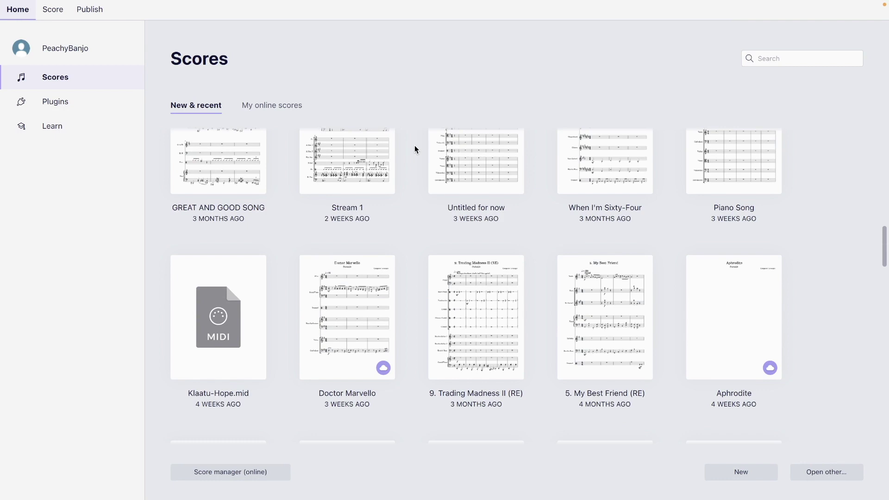
scroll(415, 148, down, 4)
scroll(415, 146, down, 4)
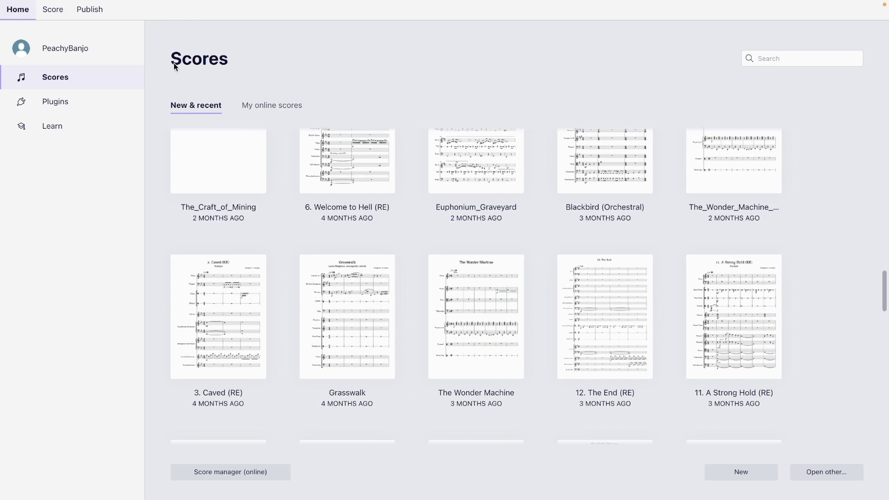
click(89, 100)
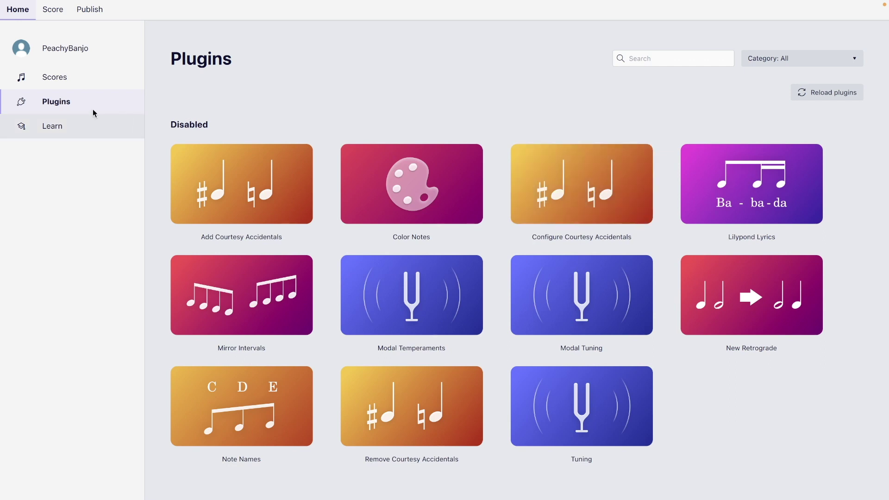
click(76, 88)
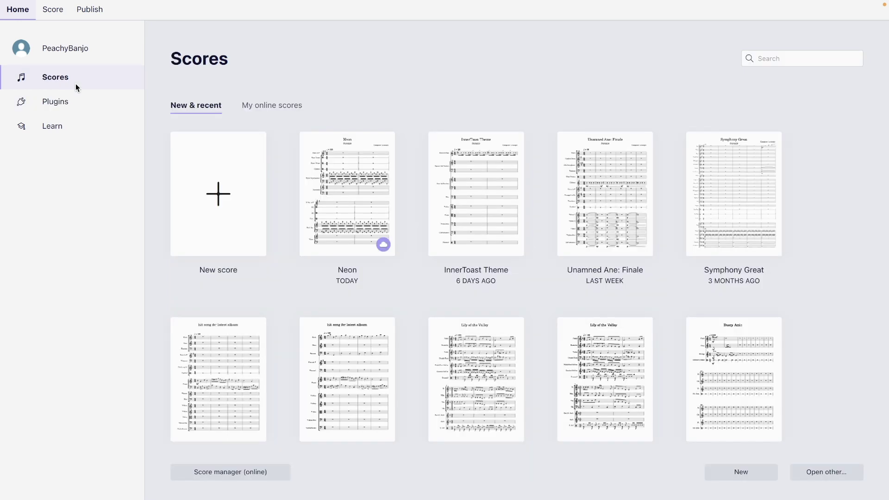
Look through the recent scores again, return to the beginning of the list and start a new score
scroll(322, 182, down, 2)
scroll(321, 182, down, 5)
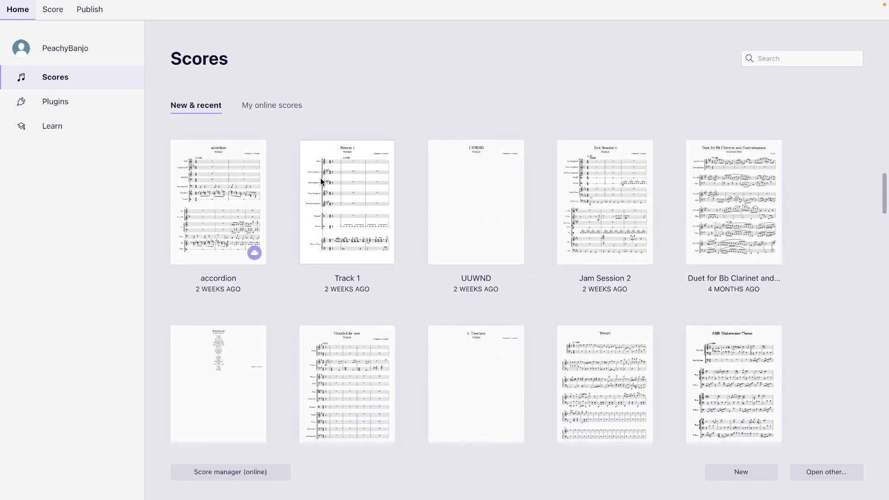
scroll(320, 178, down, 8)
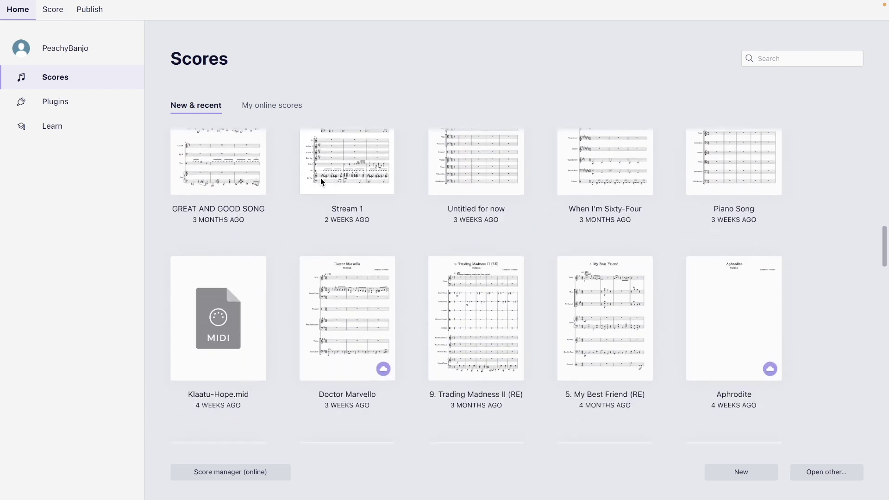
scroll(321, 177, down, 10)
scroll(365, 241, down, 10)
scroll(365, 241, up, 20)
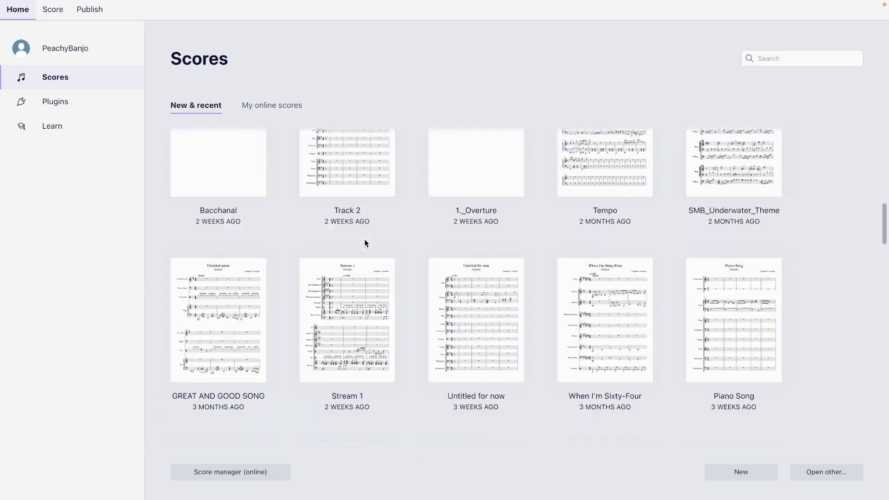
scroll(365, 239, up, 8)
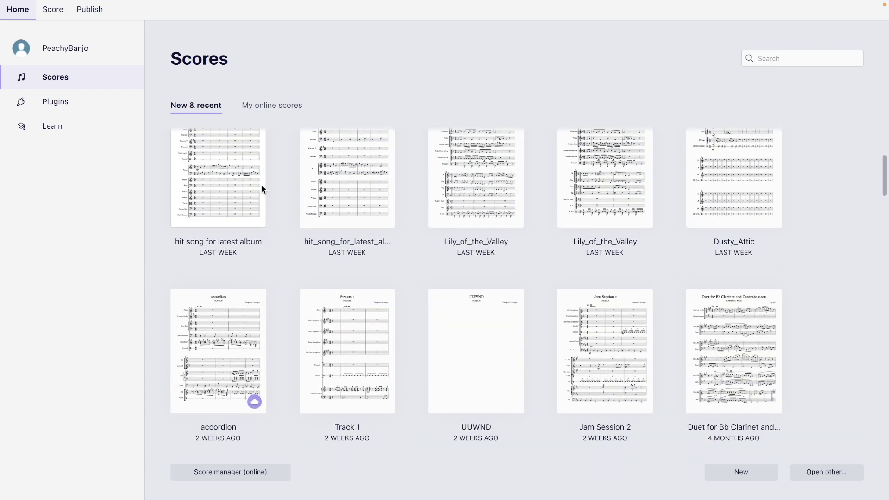
scroll(262, 185, up, 4)
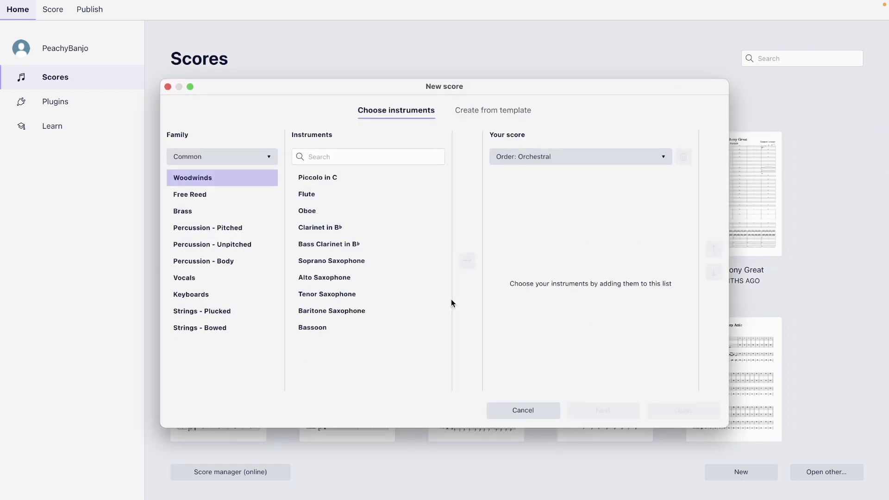
Show the option to create a score from a template and preview the General templates Bass Clef, Grand Staff and Treble Clef
click(479, 112)
click(407, 196)
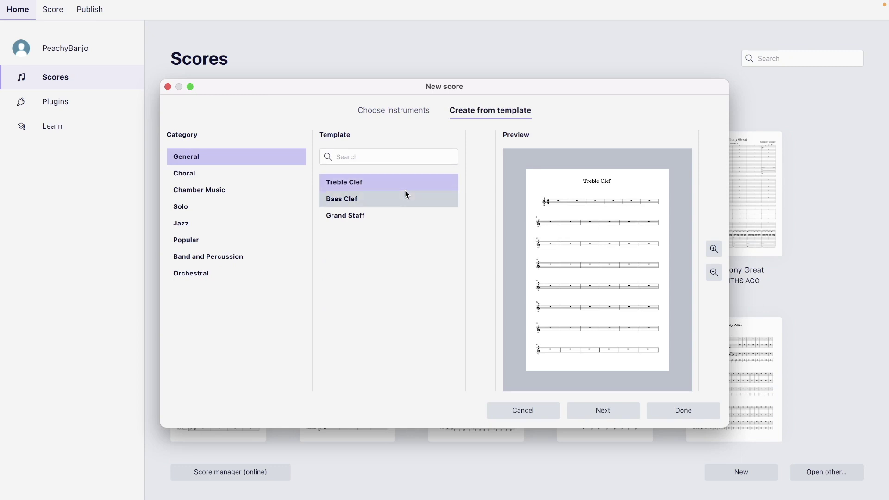
click(390, 215)
click(386, 184)
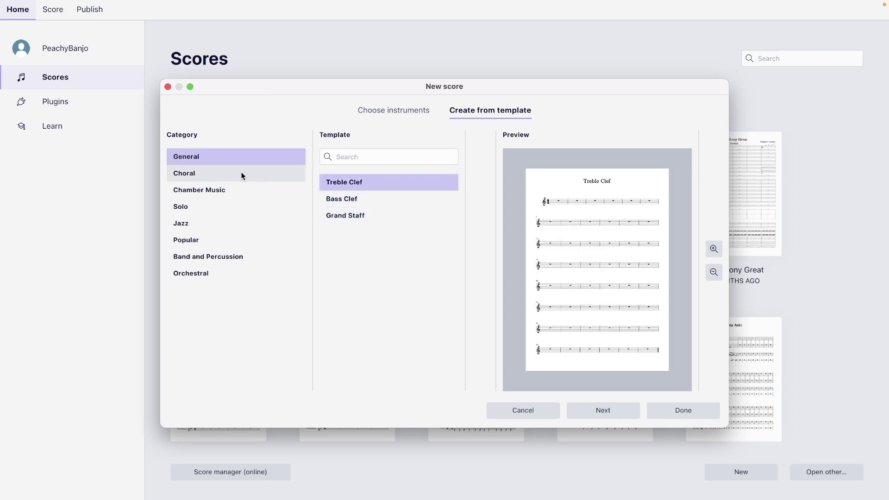
Review the Choral, Chamber Music, Popular, Jazz, Band and Percussion, and Orchestral template categories
click(241, 172)
click(239, 190)
click(234, 240)
click(229, 223)
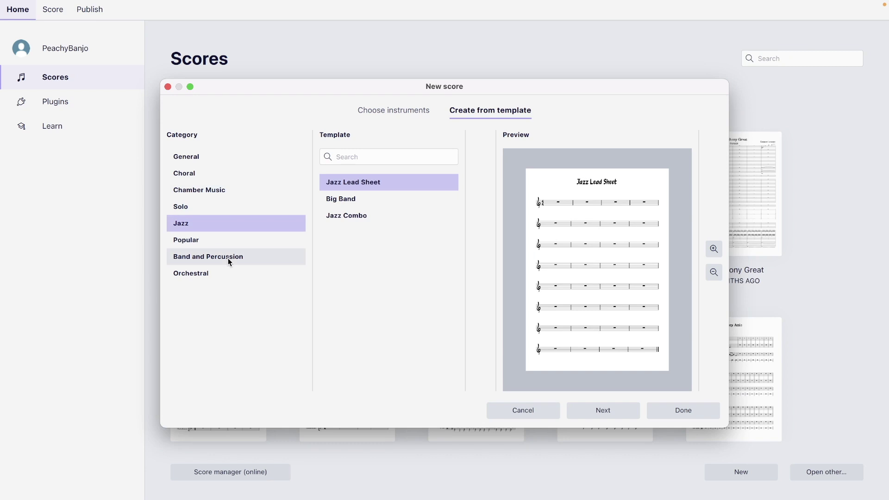
click(228, 257)
click(234, 271)
click(240, 245)
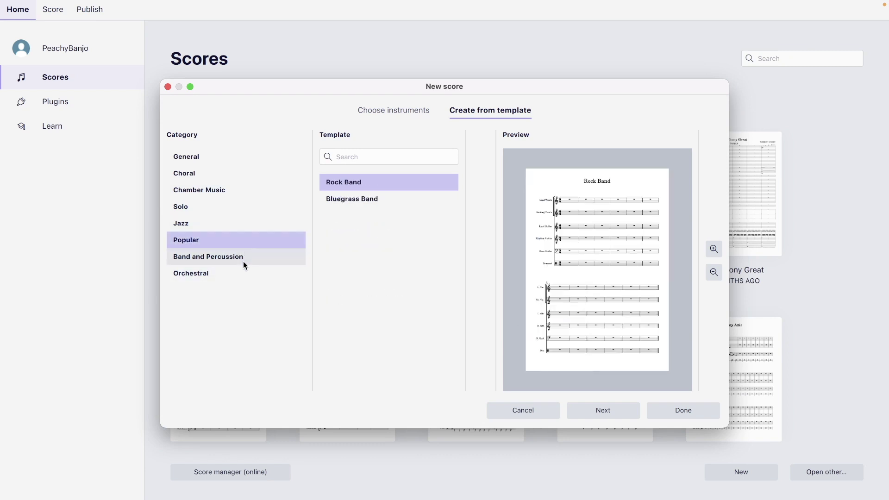
Preview the Orchestral category's Symphony Orchestra template, passing through Band and Percussion, and return to the General category
click(243, 262)
click(247, 278)
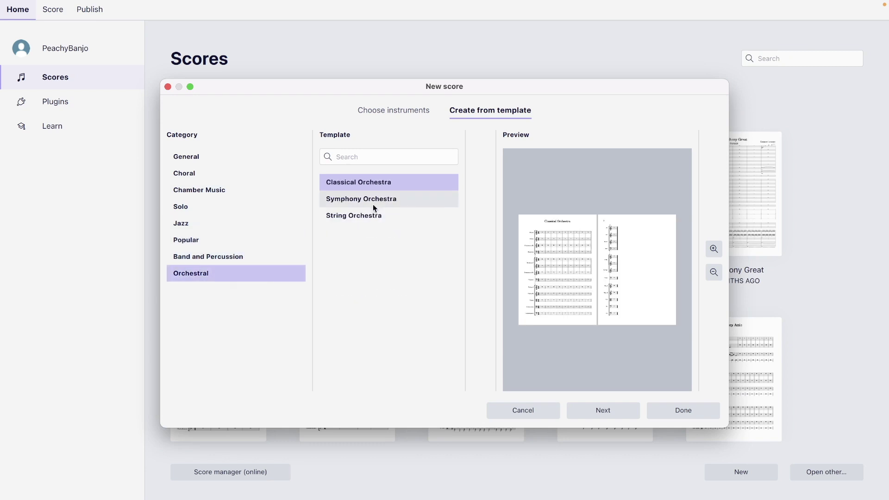
click(373, 203)
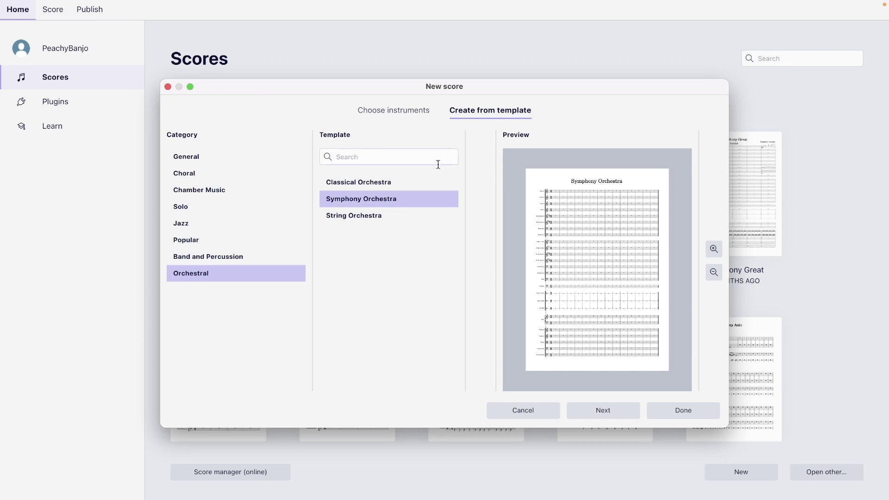
click(235, 157)
Choose instruments instead of a template, add a Grand Piano from the Keyboards family of All instruments, and continue to the additional score information
click(395, 110)
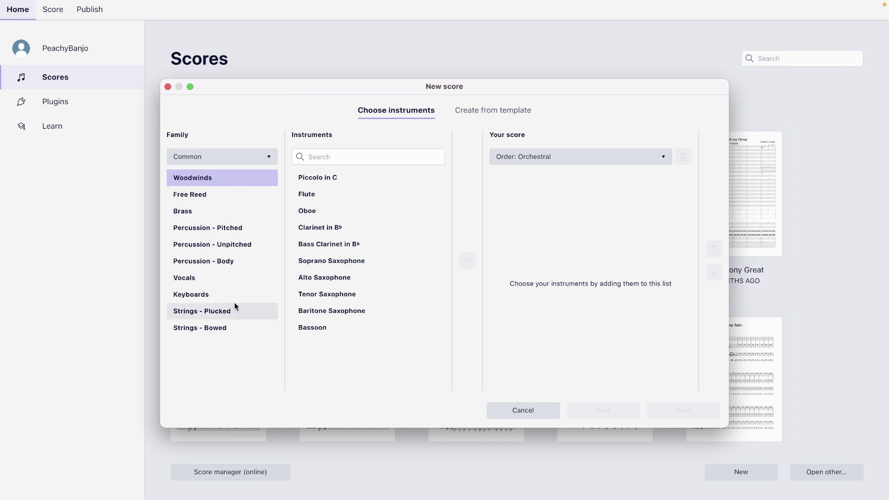
click(207, 159)
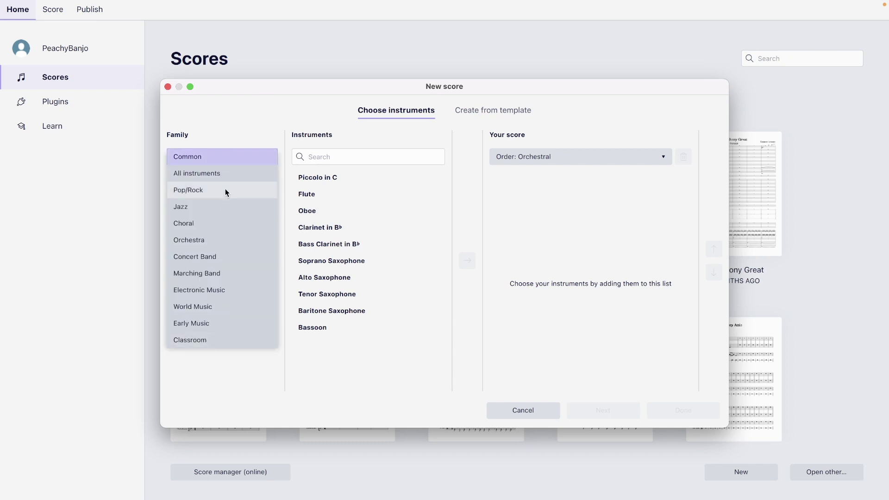
click(204, 180)
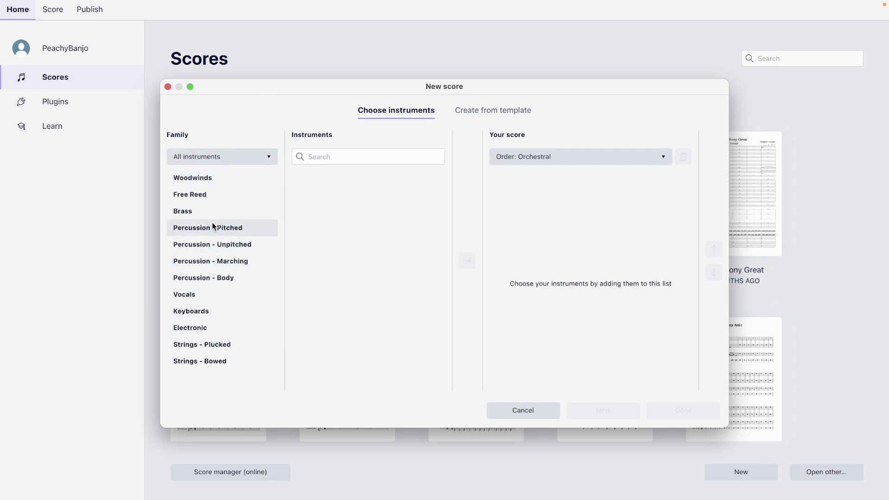
click(223, 318)
scroll(341, 315, down, 1)
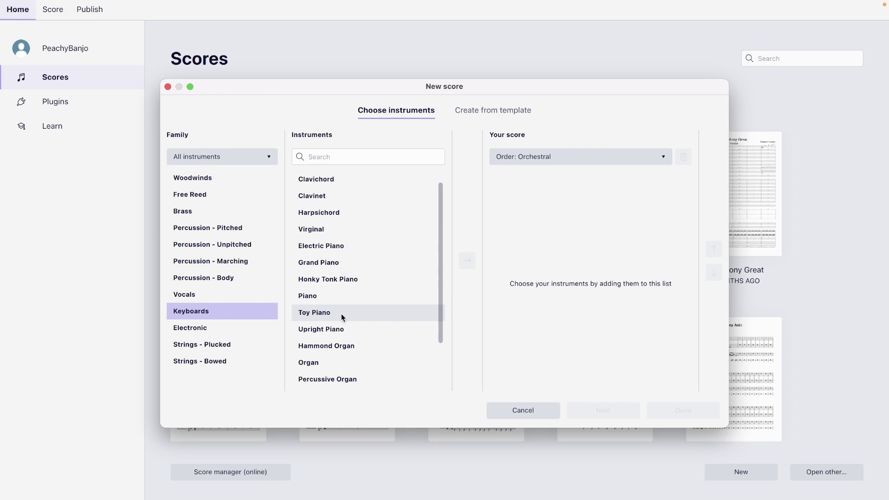
click(328, 267)
click(467, 261)
click(619, 418)
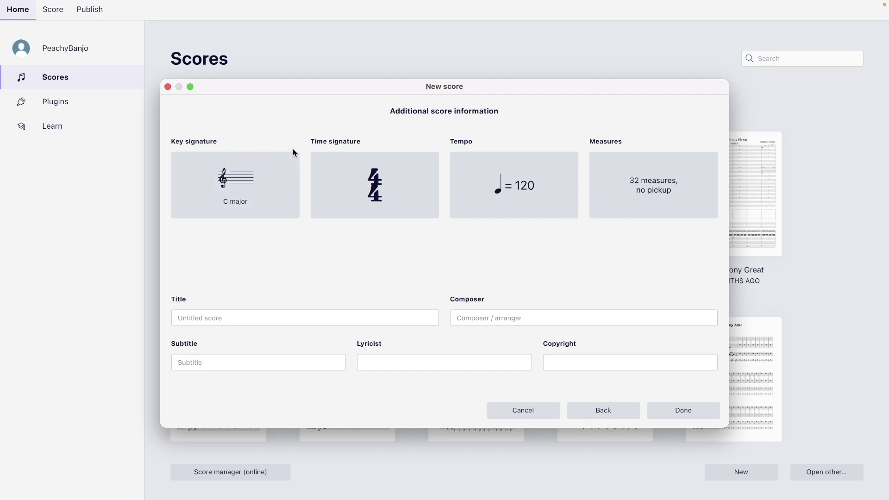
Check the time signature options and enable showing the quarter note = 120 tempo marking on the score
click(370, 186)
click(402, 184)
click(545, 186)
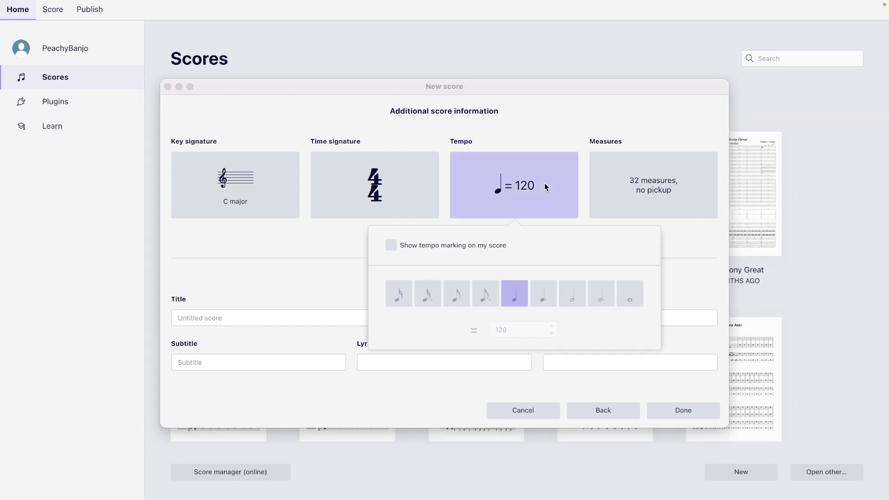
click(393, 245)
click(526, 187)
Set the initial number of measures to 256
click(645, 183)
click(583, 327)
key(BackSpace)
key(BackSpace)
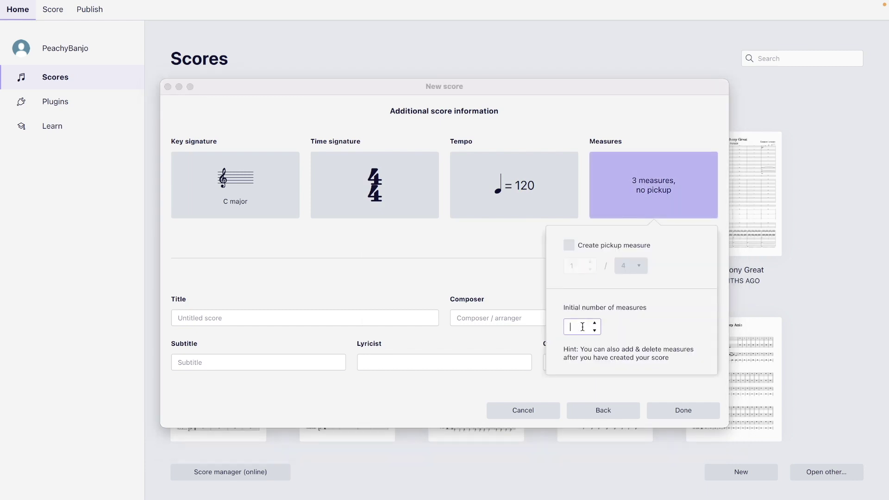
text(256)
click(493, 268)
Title the score "Example Score for hit YouTube Video" and create it
click(377, 316)
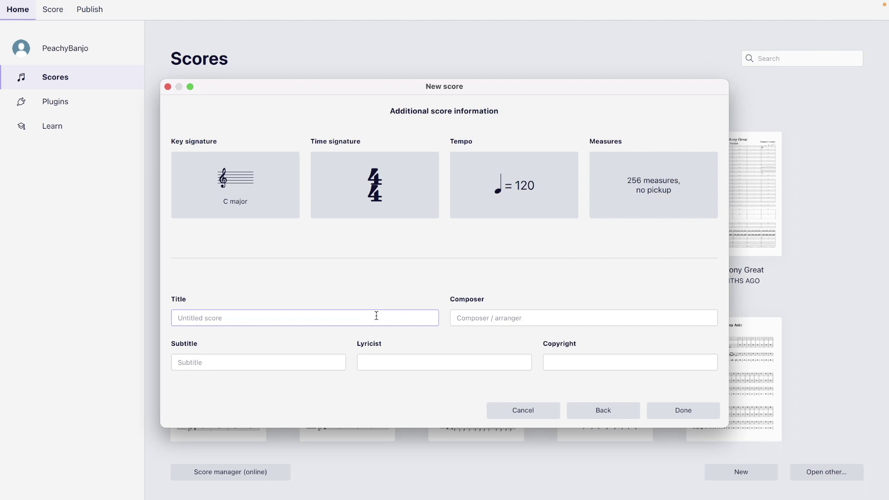
text(Example Score for hit YouTube Video)
click(680, 414)
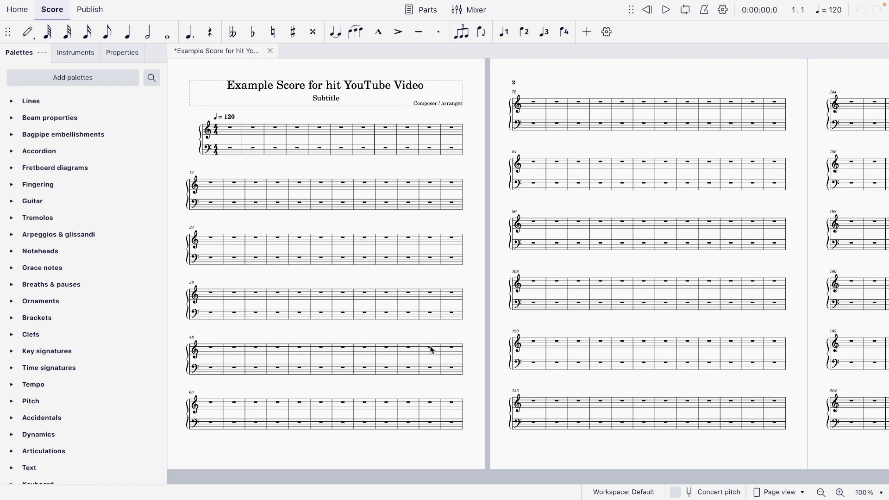
Look through the score's pages and enter the ascending quarter notes A, B, C, D, E, F, G, A in the first two treble measures
scroll(608, 300, right, 10)
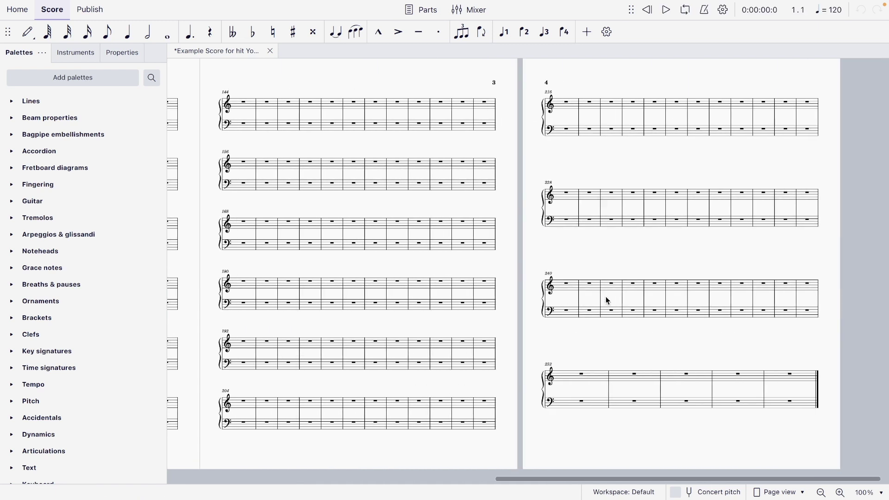
scroll(608, 301, left, 3)
scroll(608, 300, left, 15)
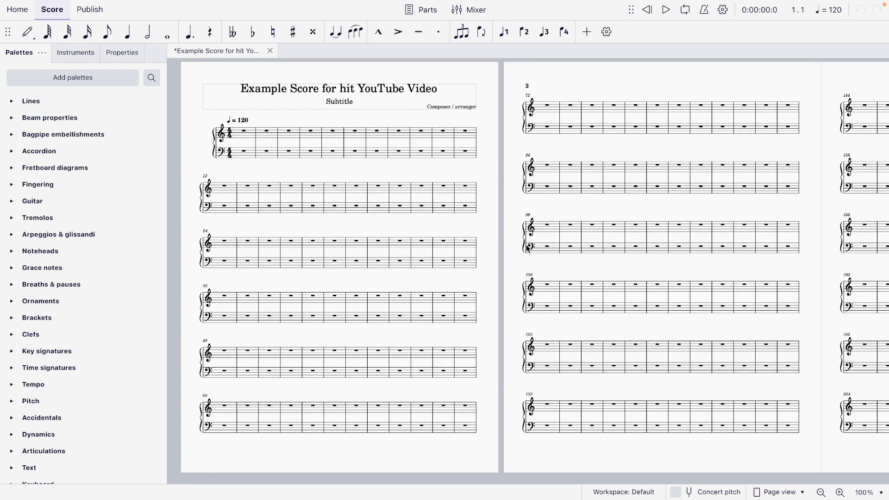
click(244, 131)
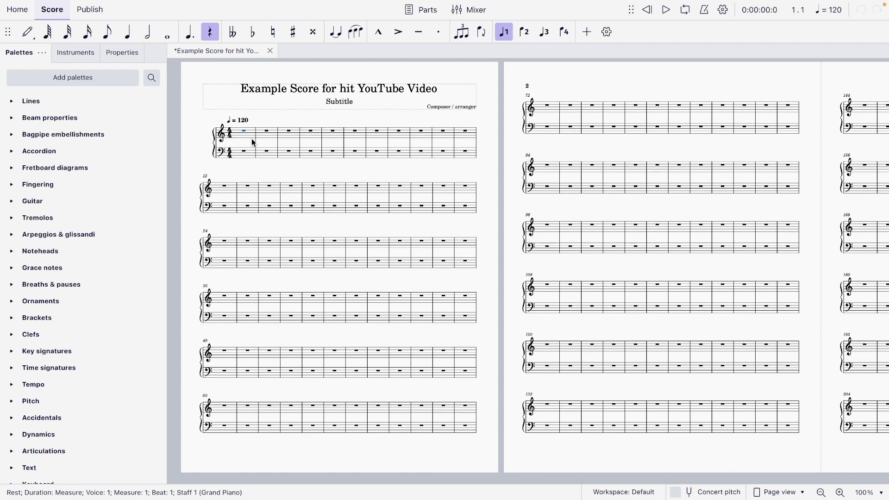
key(n)
key(a)
key(b)
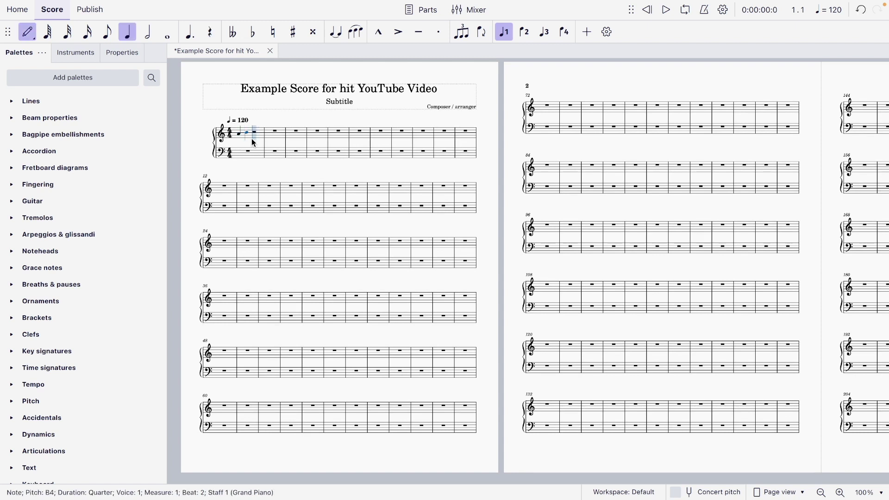
key(c)
key(d)
key(e)
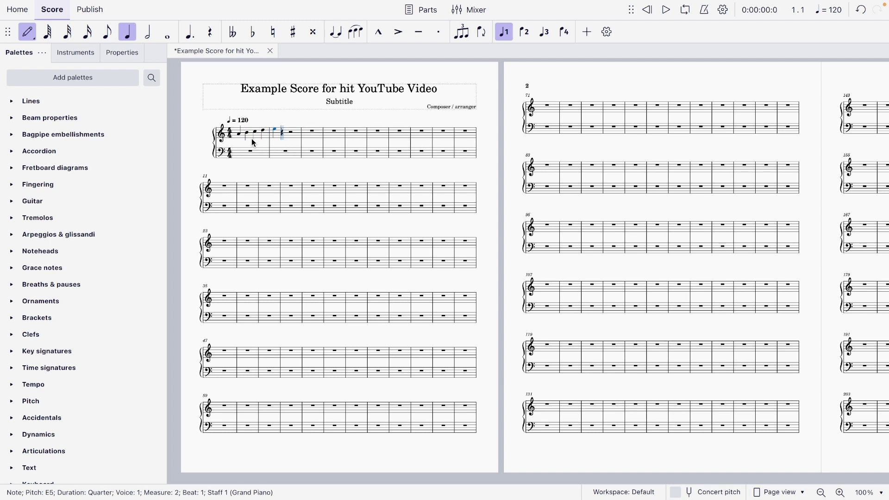
key(f)
key(g)
key(a)
key(Escape)
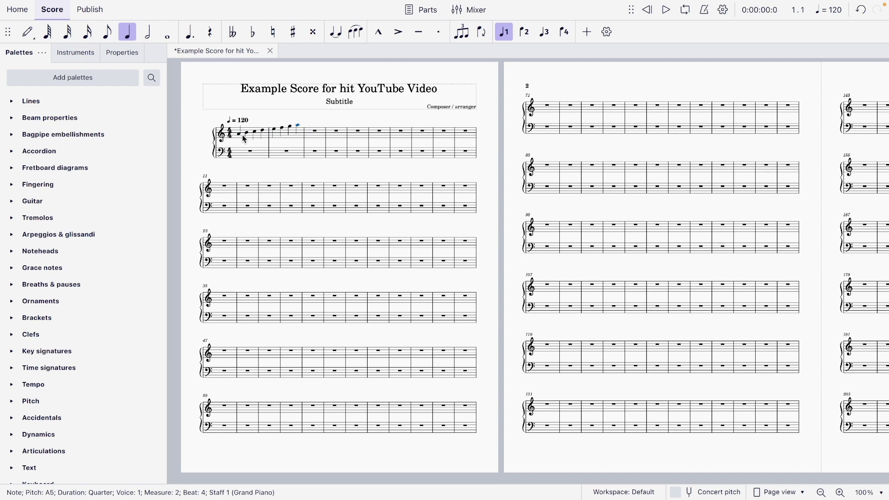
Enter the quarter notes A and G at the start of measure 3 in the treble staff
click(316, 132)
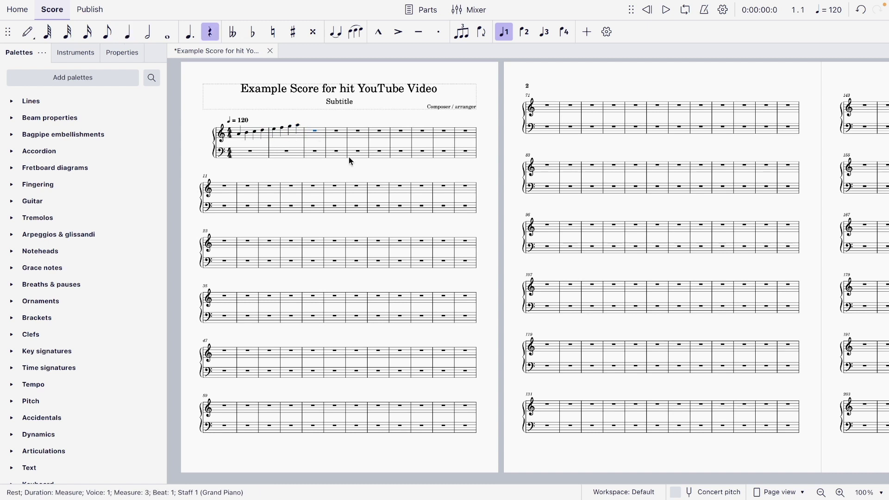
key(n)
key(5)
key(a)
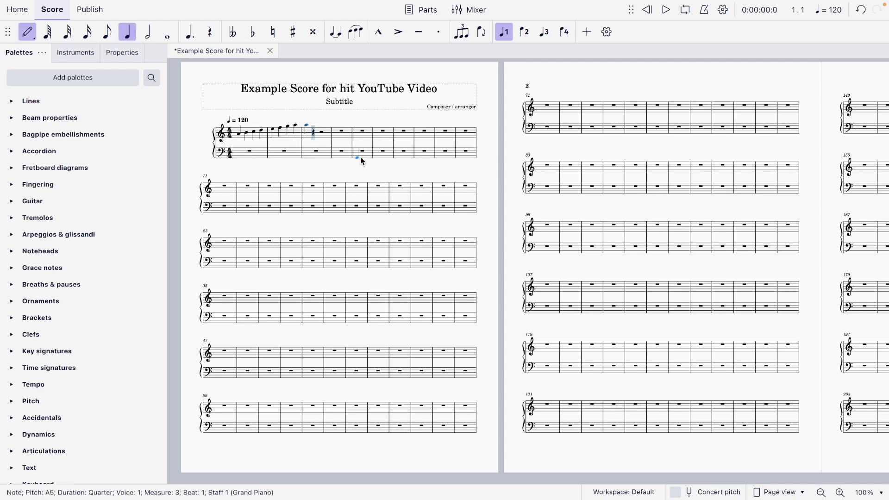
key(g)
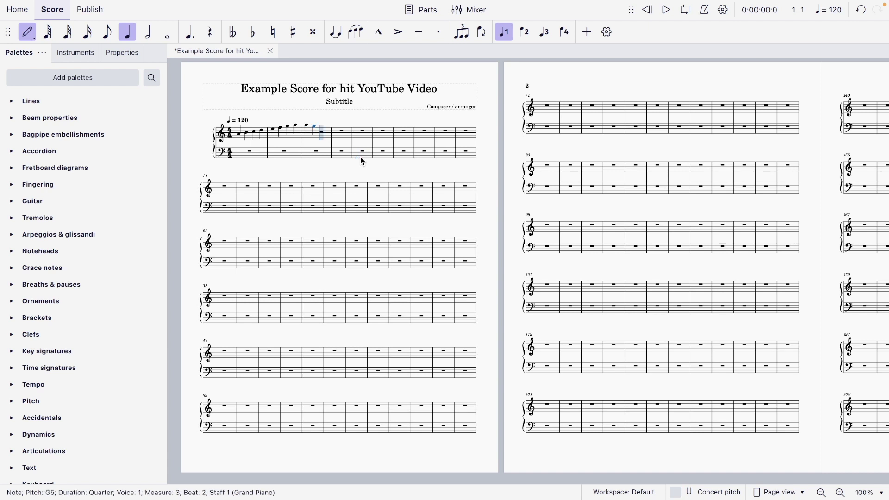
Shift the pitch of the second note in measure 3 down and far up in semitones, and leave note input
key(Up)
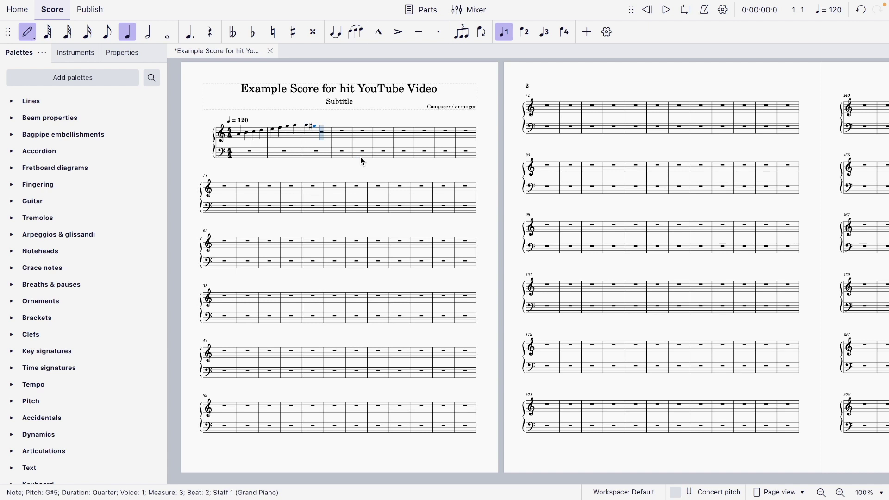
key(Down)
key(Down)
key(Down)
key(Down)
key(Down)
key(Down)
key(Down)
key(Down)
key(Down)
key(Down)
key(Down)
key(Down)
key(Down)
key(Up)
key(Up)
key(Up)
key(Up)
key(Up)
key(Up)
key(Up)
key(Up)
key(Up)
key(Up)
key(Up)
key(Up)
key(Up)
key(Up)
key(Up)
key(Up)
key(Up)
key(Up)
key(Up)
key(Up)
key(Up)
key(Up)
key(Up)
key(Up)
key(Up)
key(Escape)
Delete all the notes in the first three treble measures
click(245, 138)
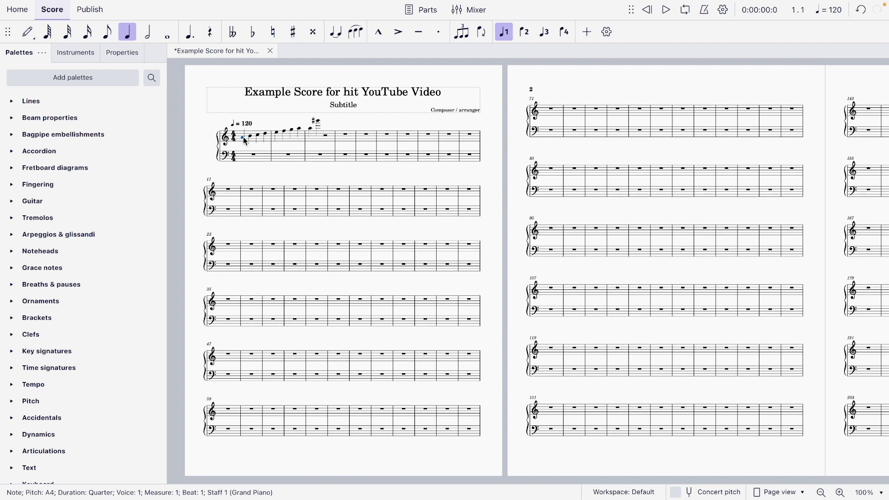
shift+click(327, 139)
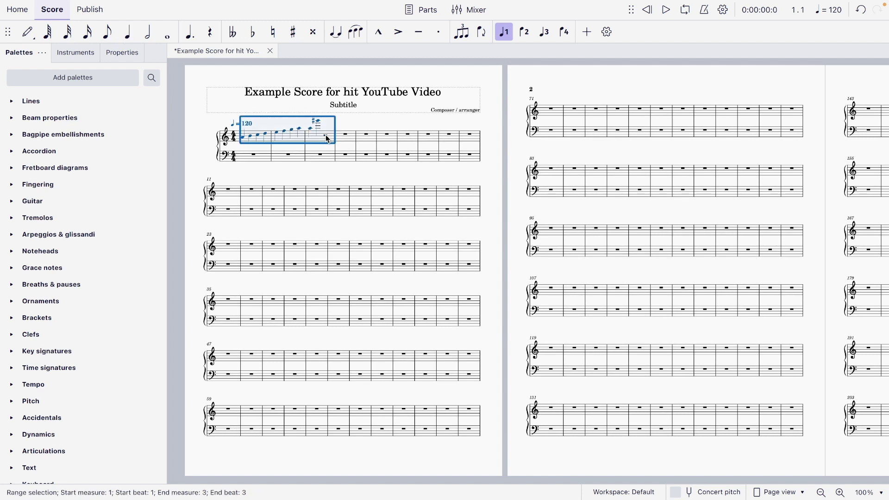
key(Delete)
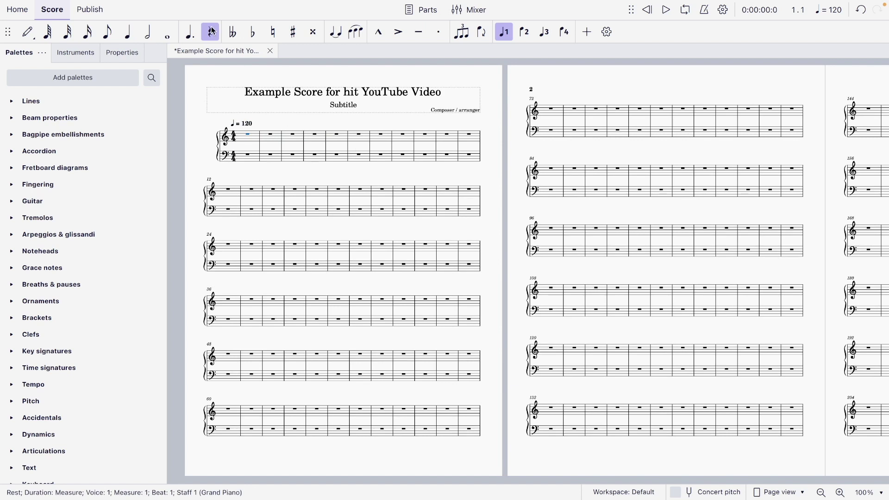
Fill the first treble measure with the eighth notes C, B, G, A, B, E, G, C
click(103, 36)
key(c)
key(b)
key(g)
key(a)
key(b)
key(e)
key(g)
key(c)
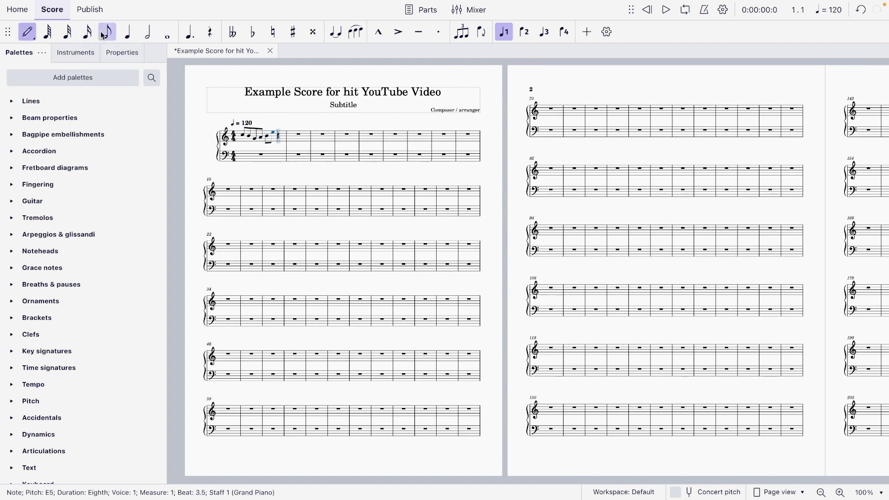
key(Escape)
Play back the score from the first measure and stop it after the eighth notes
click(268, 157)
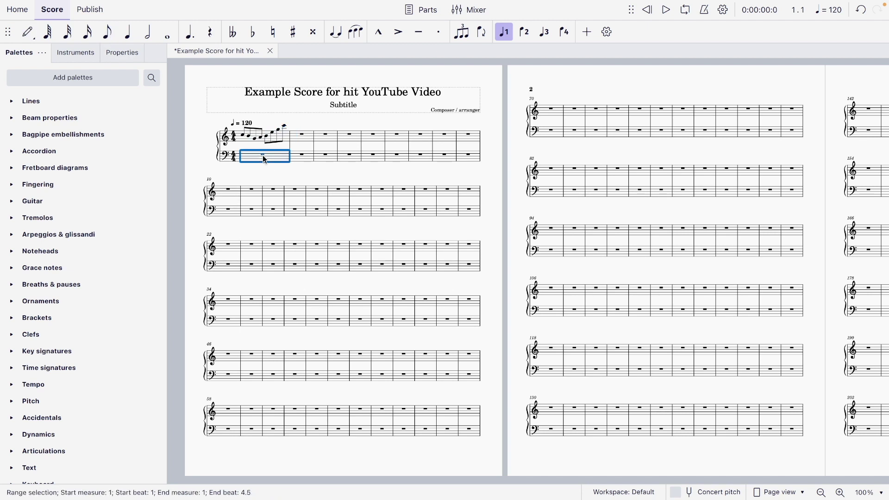
click(264, 156)
key(space)
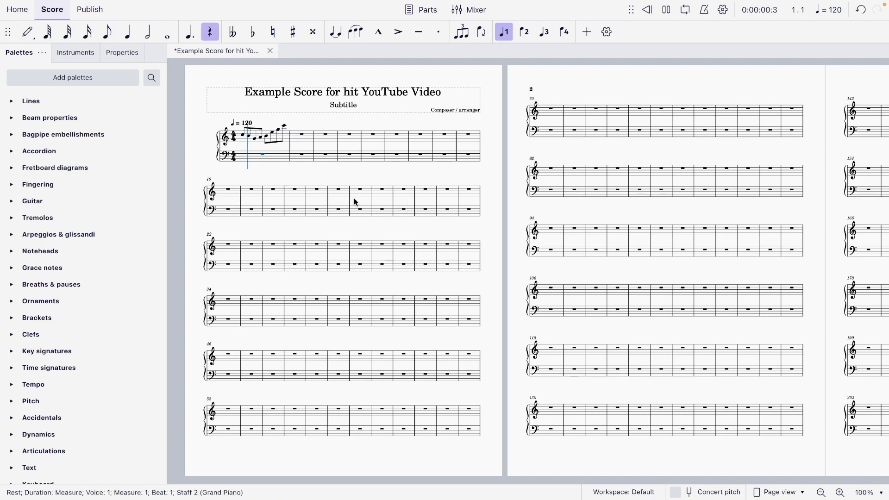
key(space)
Delete the eighth notes in the first treble measure
click(245, 142)
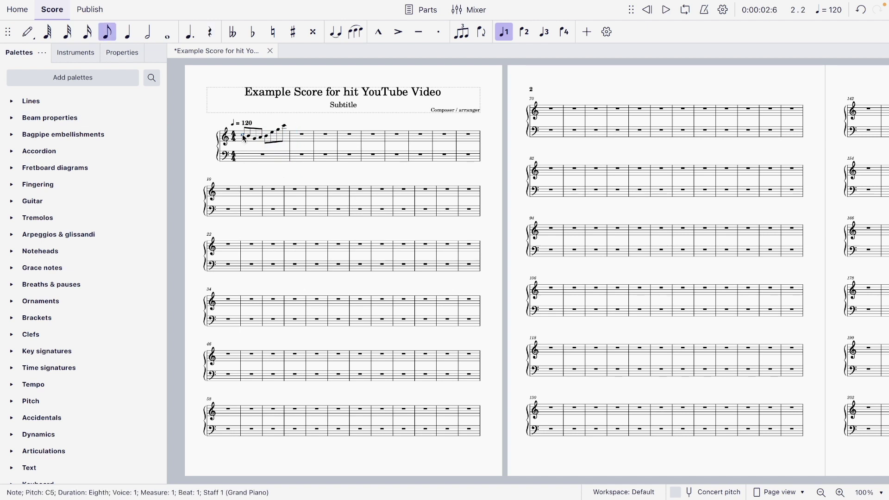
key(Escape)
click(244, 136)
click(246, 141)
key(Delete)
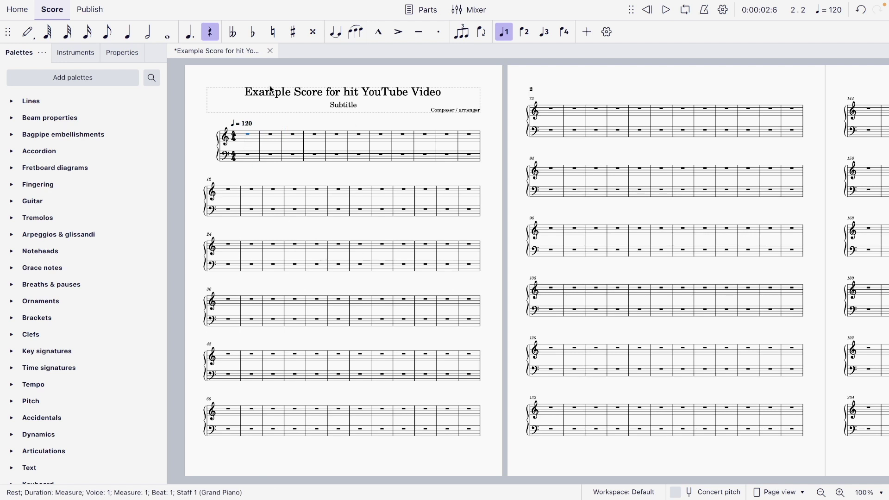
Enter three half-note Cs from the start of the first treble measure
click(148, 33)
key(n)
key(c)
key(c)
key(c)
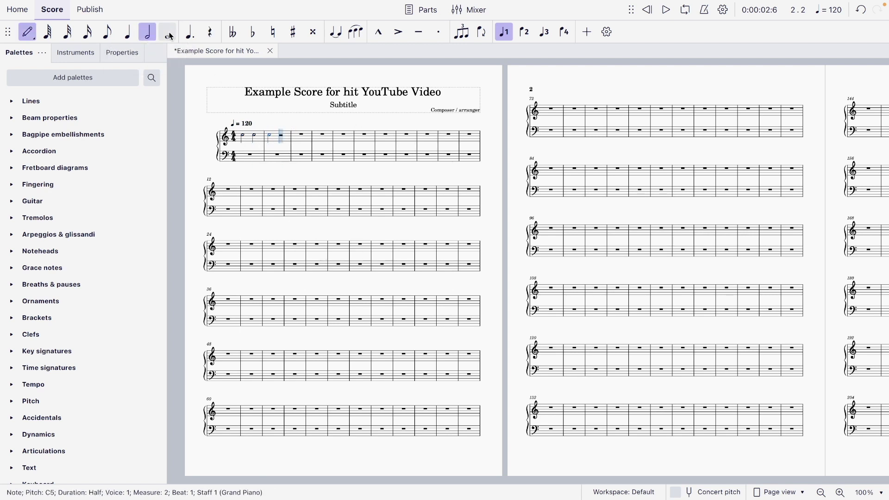
Enter a run of whole-note Cs from the middle of measure 2, each tied across the barline
click(169, 36)
key(plus)
key(plus)
key(plus)
key(plus)
key(plus)
key(plus)
key(plus)
key(plus)
key(plus)
key(plus)
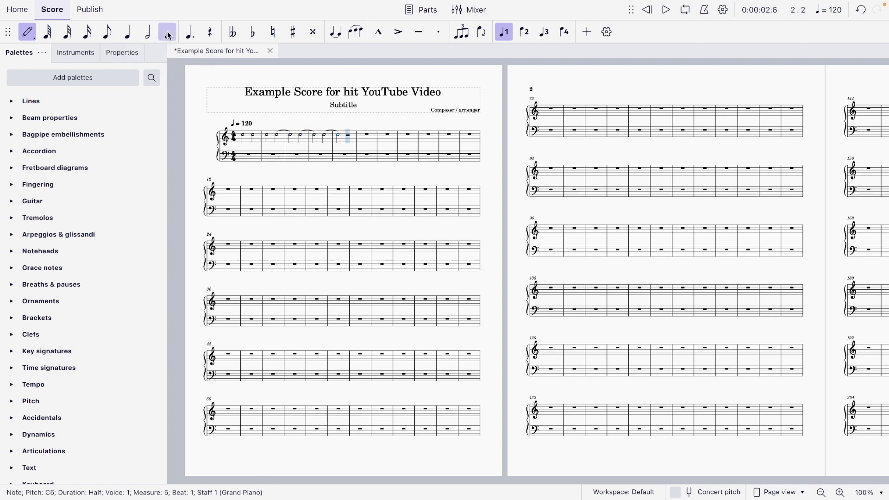
Add the descending sixteenth notes C, B, A, G, F, E, D after the long notes in measure 7
click(88, 35)
key(c)
key(b)
key(a)
key(g)
key(f)
key(e)
key(d)
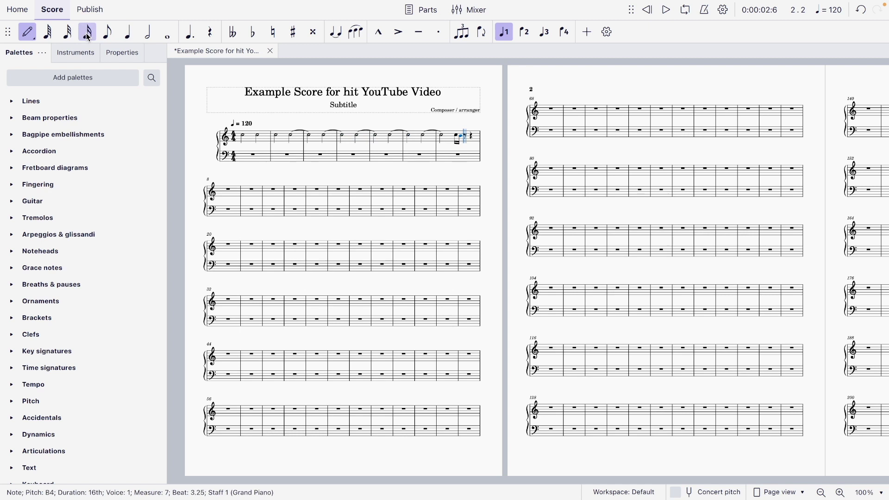
Delete all the notes and leftover rests from measure 1 through measure 7 in the treble staff
key(Escape)
shift+click(243, 137)
key(Delete)
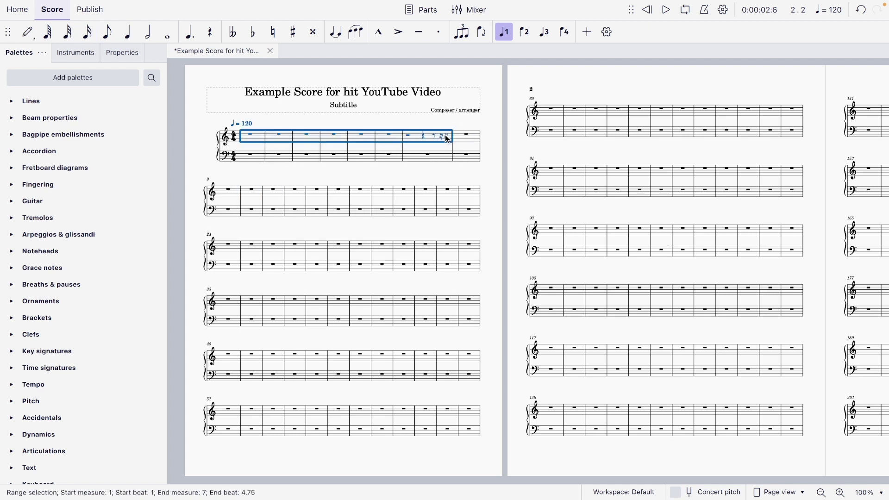
key(Delete)
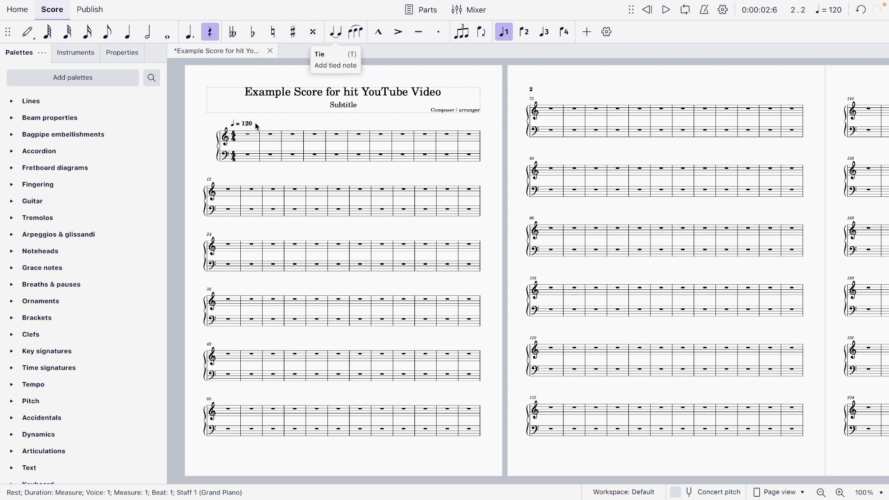
Try out two tied quarter-note Gs at the start of measure 1 in the treble staff and delete them
key(5)
key(g)
key(Left)
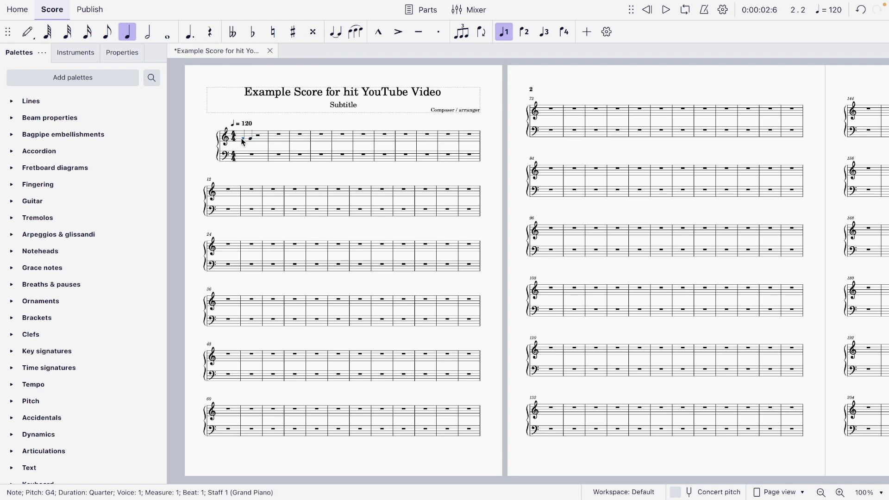
click(336, 33)
shift+click(258, 141)
key(Delete)
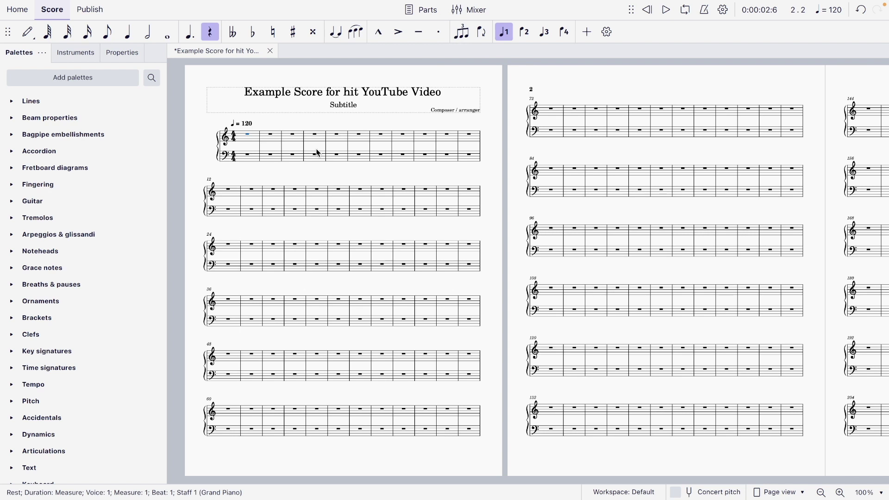
Create a half-note triplet in measure 1 of the treble staff and fill it with C, E and G
key(ctrl+3)
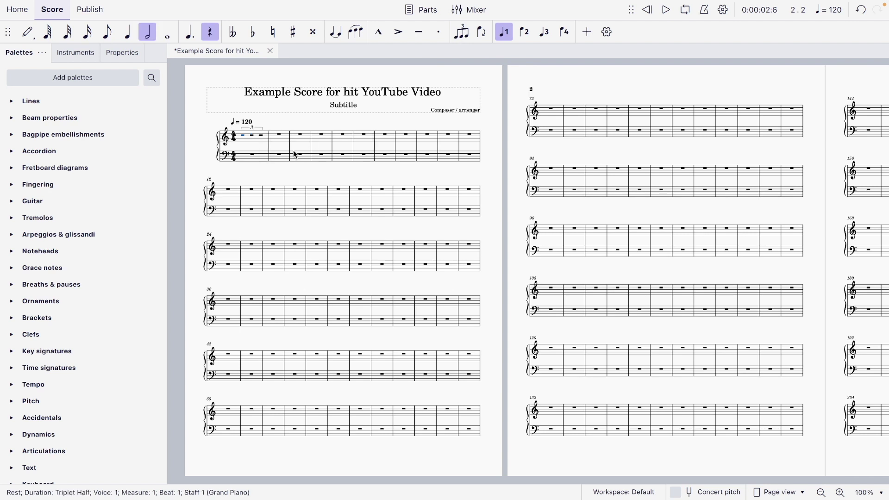
key(c)
key(e)
key(g)
Create an eighth-note triplet on beat 1 of measure 2 and fill it with C, E and G
click(279, 135)
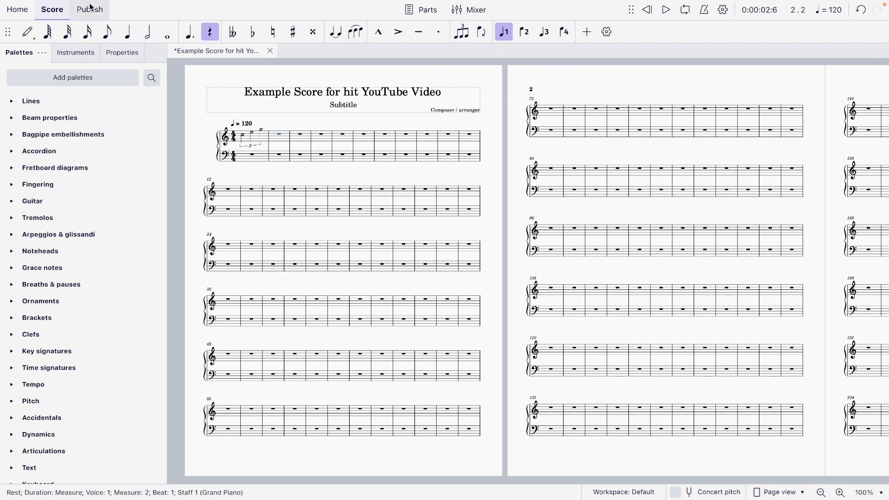
click(129, 35)
key(ctrl+3)
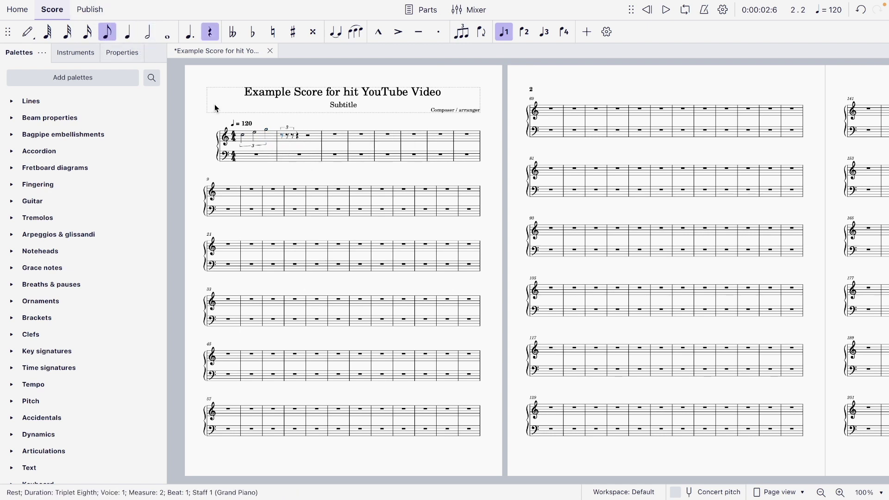
key(c)
key(e)
key(g)
key(Escape)
Create a sixteenth-note nonuplet on beat 3 of measure 2 and fill it with a rising run that ends on G7 in measure 3
click(309, 138)
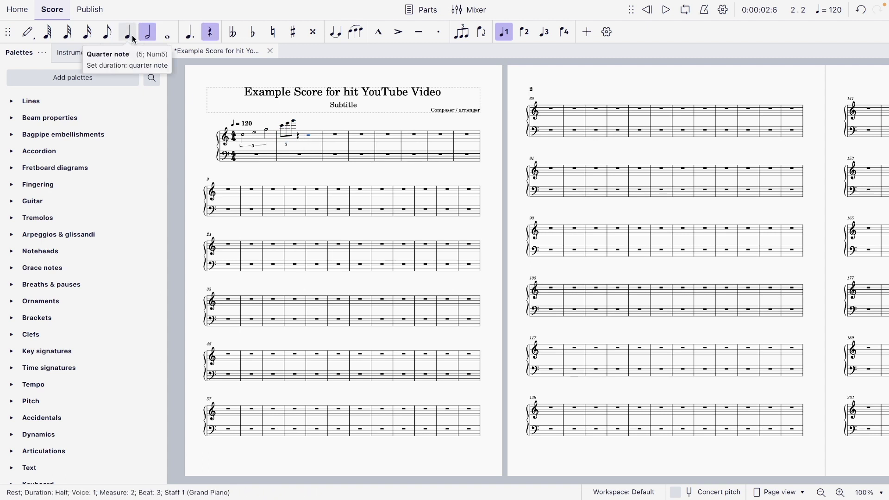
key(ctrl+9)
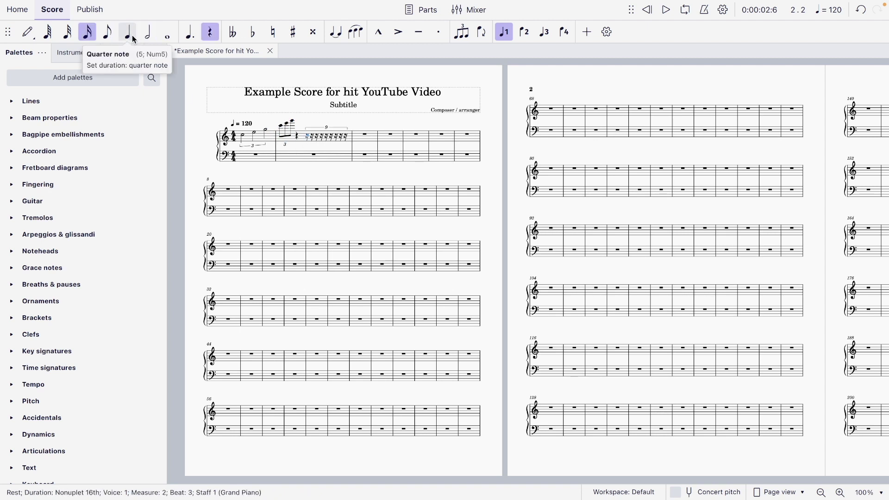
key(c)
key(d)
key(g)
key(e)
key(4)
key(g)
key(a)
key(g)
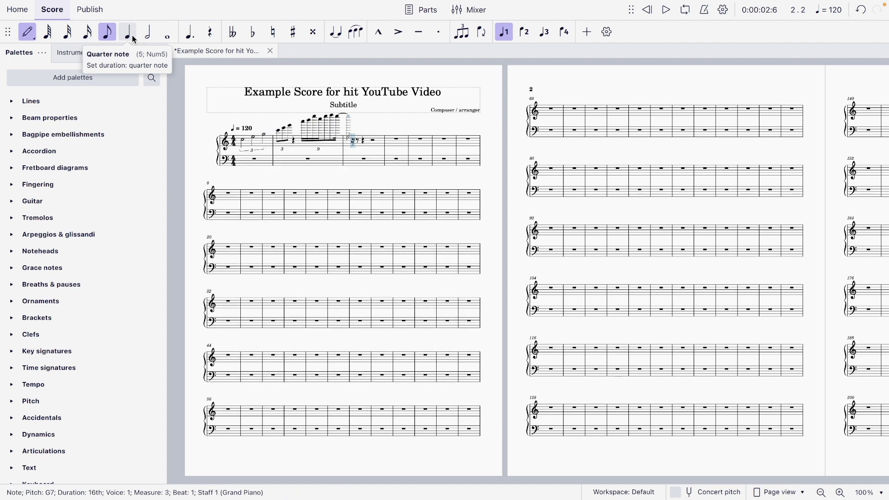
key(Escape)
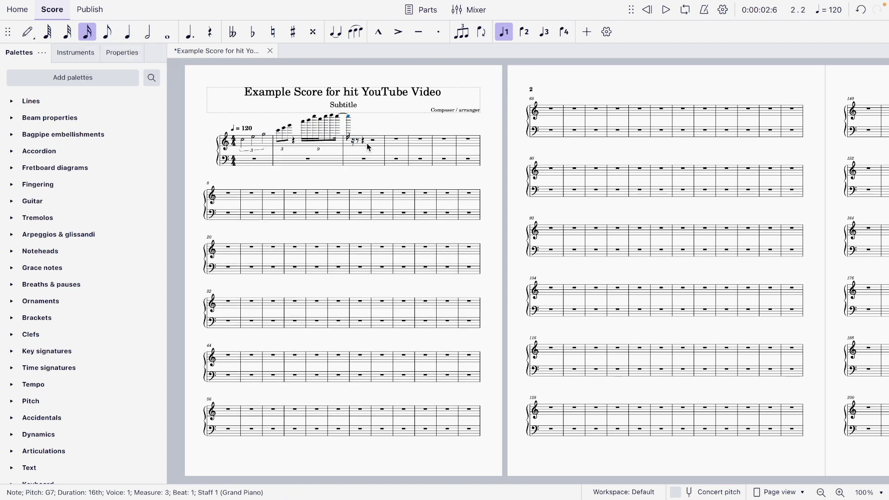
Change the notehead of the first triplet note, C, in measure 2 to the cross type
click(109, 54)
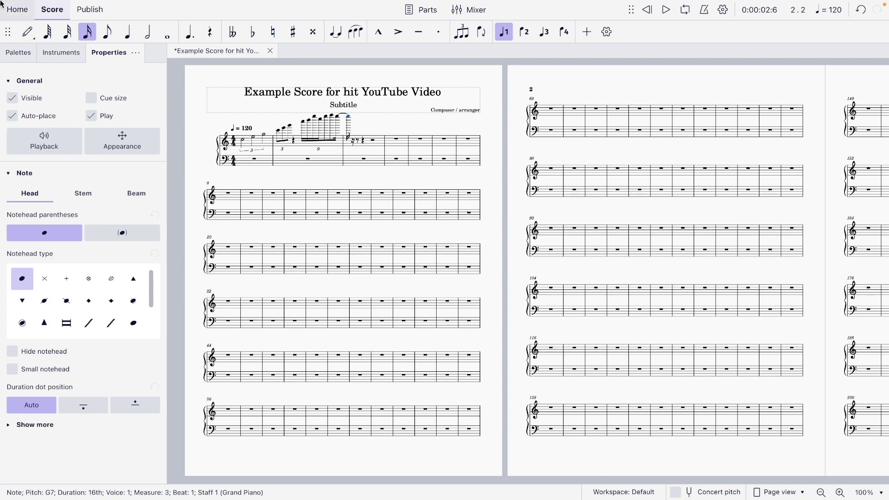
click(278, 132)
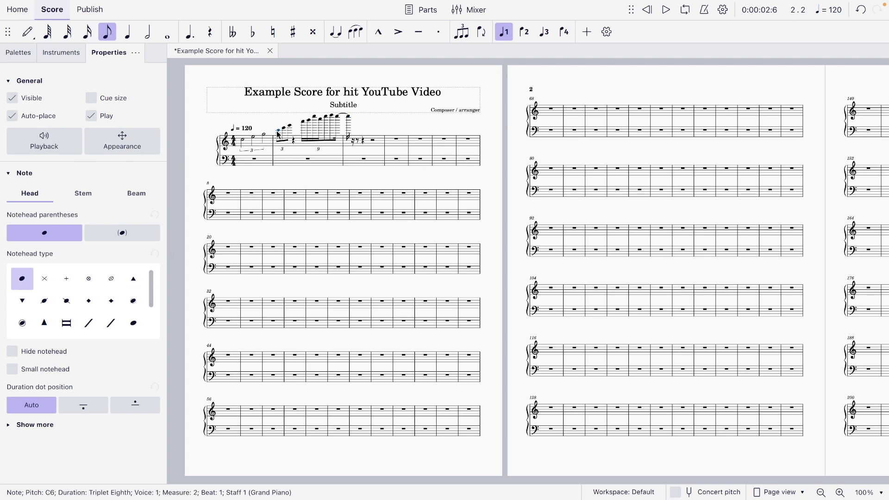
click(44, 278)
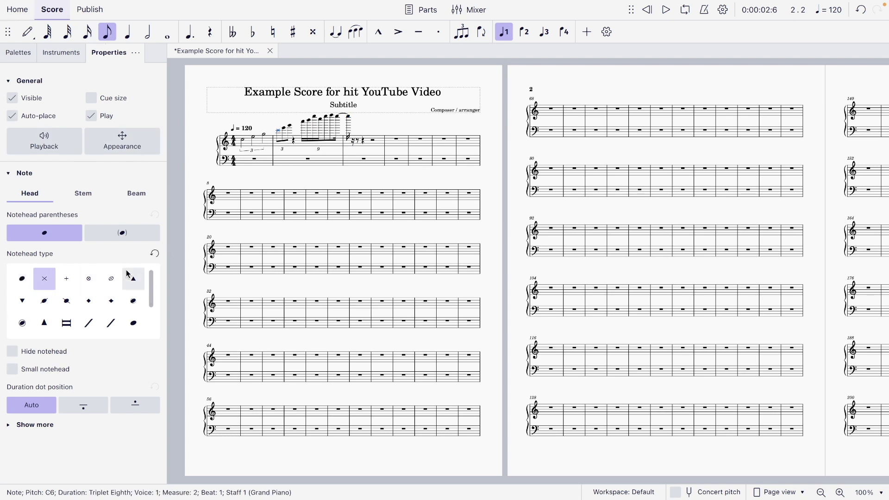
Examine the stem and beam properties of the second triplet note, E, in measure 2
shift+click(350, 119)
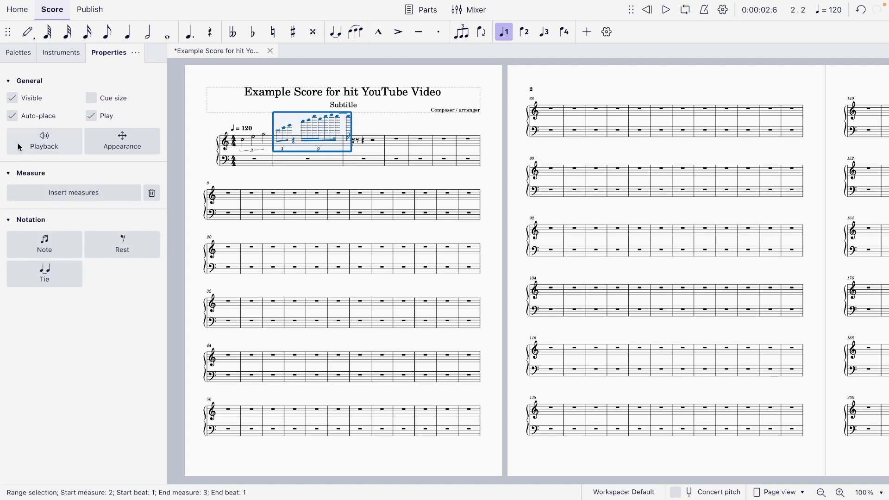
click(293, 126)
click(284, 133)
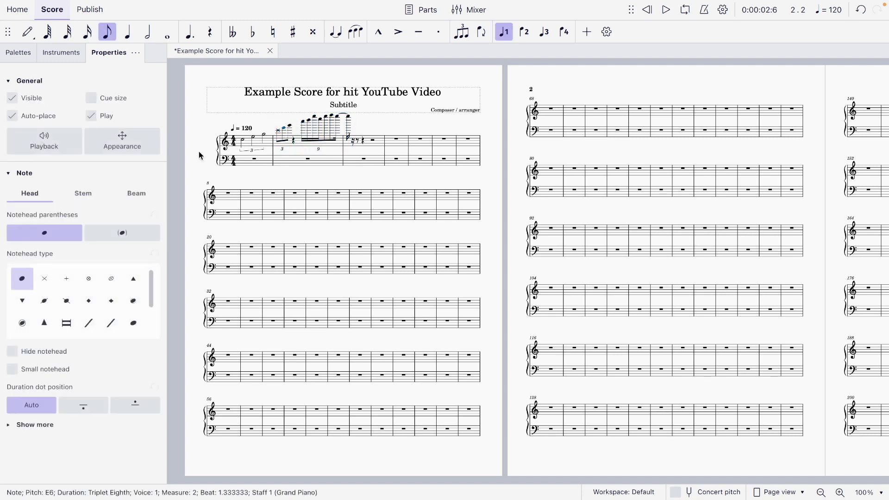
click(83, 192)
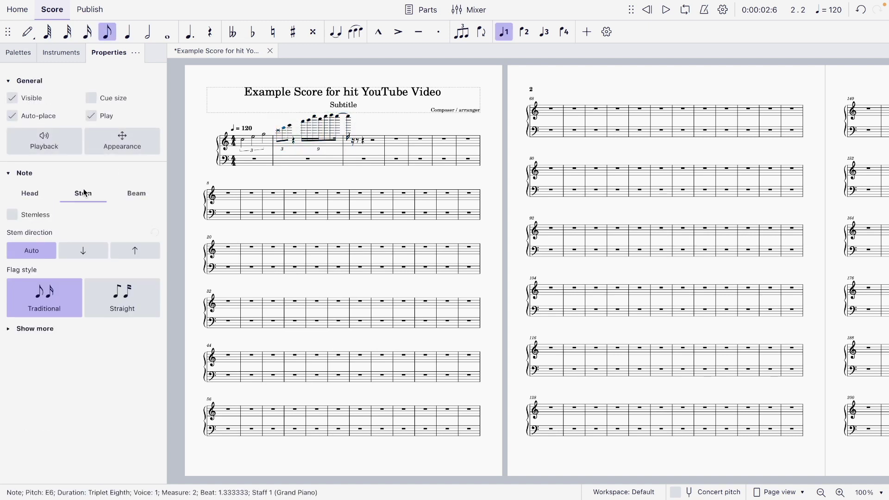
click(136, 194)
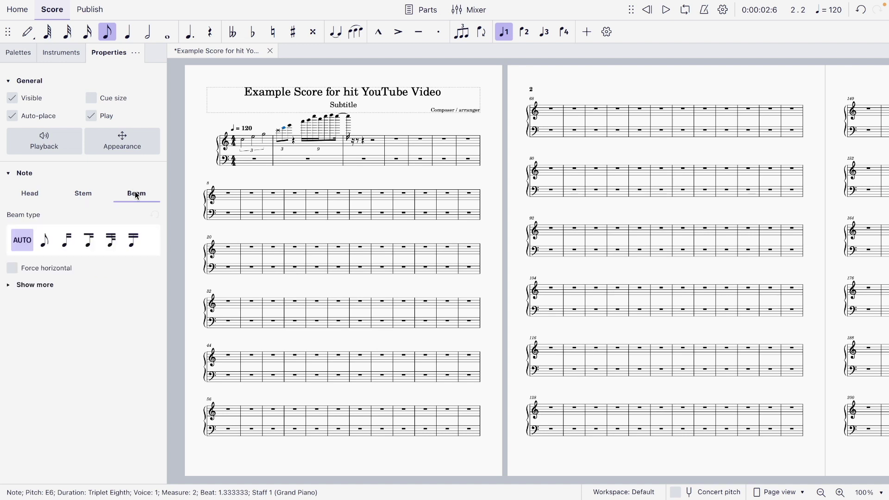
Select the rest in treble measure 4 and add the Harp palette to the palette list
click(392, 142)
click(25, 55)
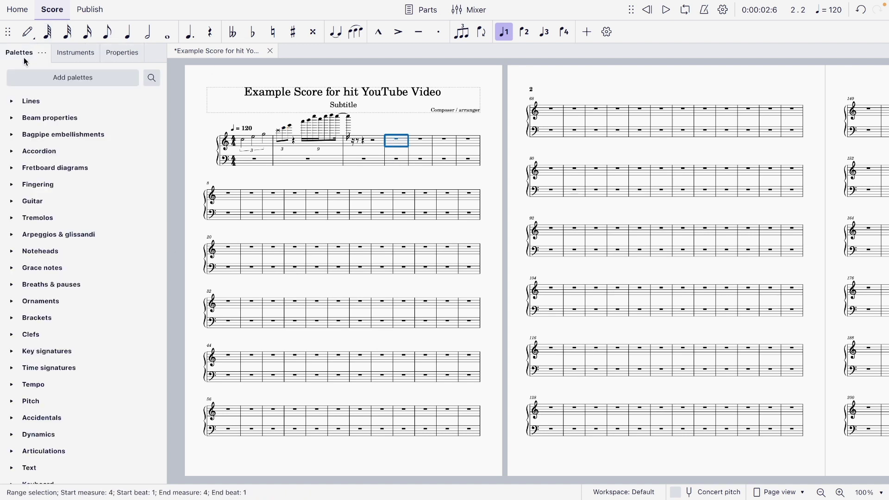
click(399, 138)
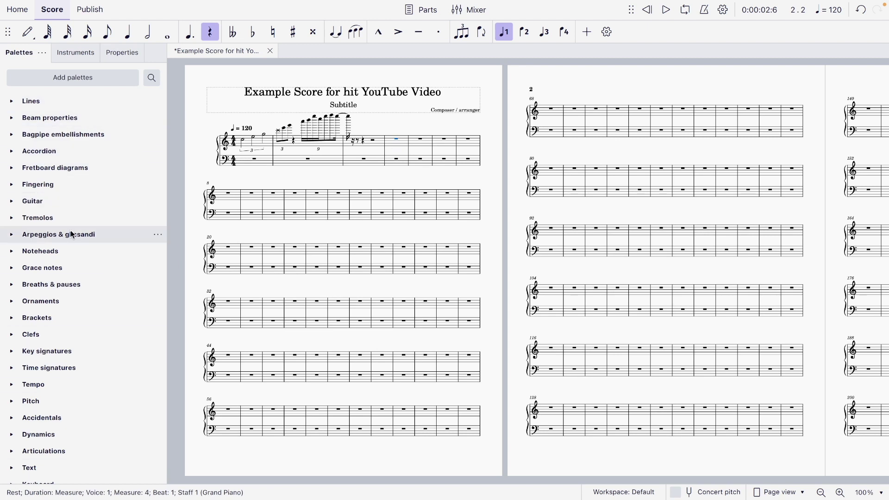
scroll(70, 231, down, 3)
scroll(70, 230, up, 3)
click(74, 78)
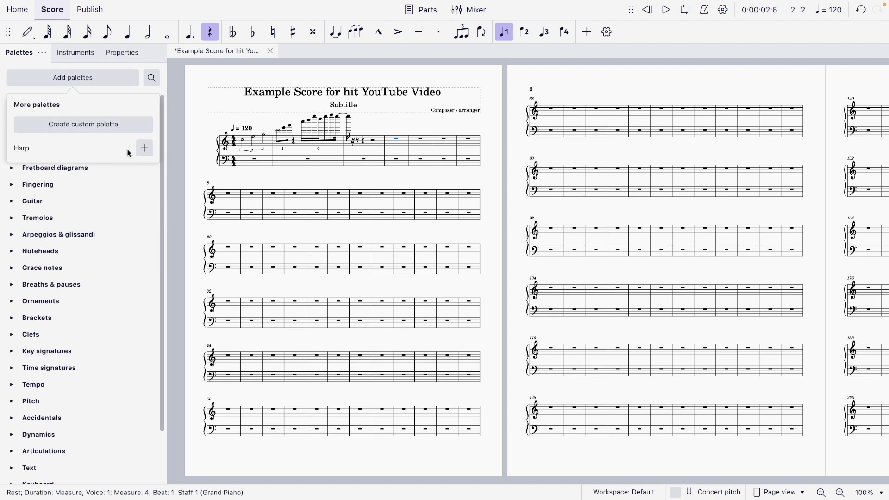
click(145, 148)
click(82, 79)
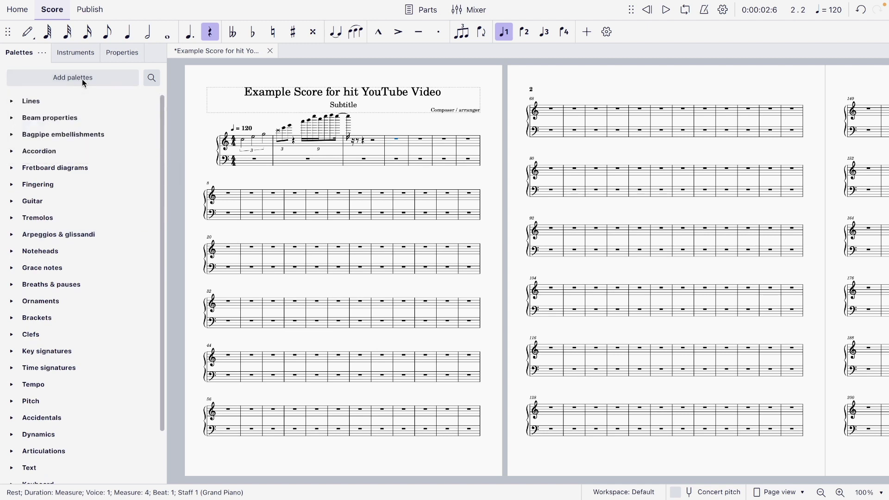
Look through the contents of the Lines, Beam properties and Bagpipe embellishments palettes
scroll(68, 121, down, 3)
scroll(67, 121, up, 3)
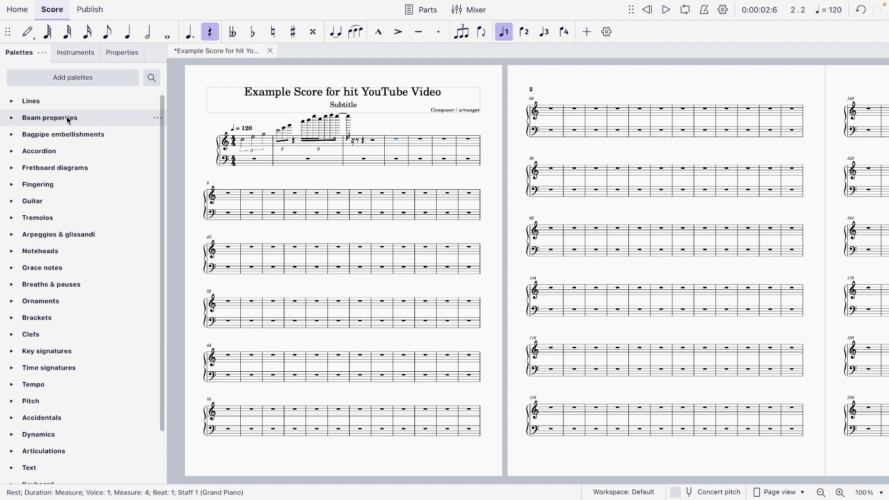
click(12, 101)
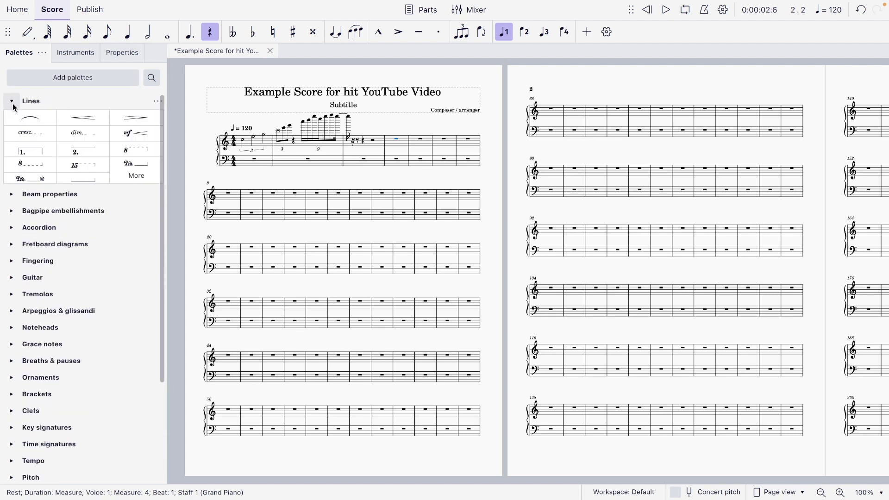
click(13, 103)
click(13, 118)
click(13, 117)
click(13, 134)
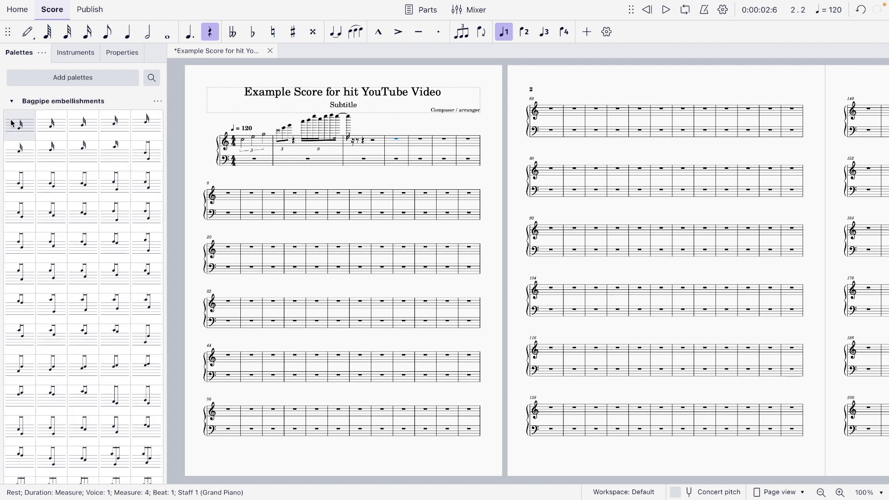
click(12, 102)
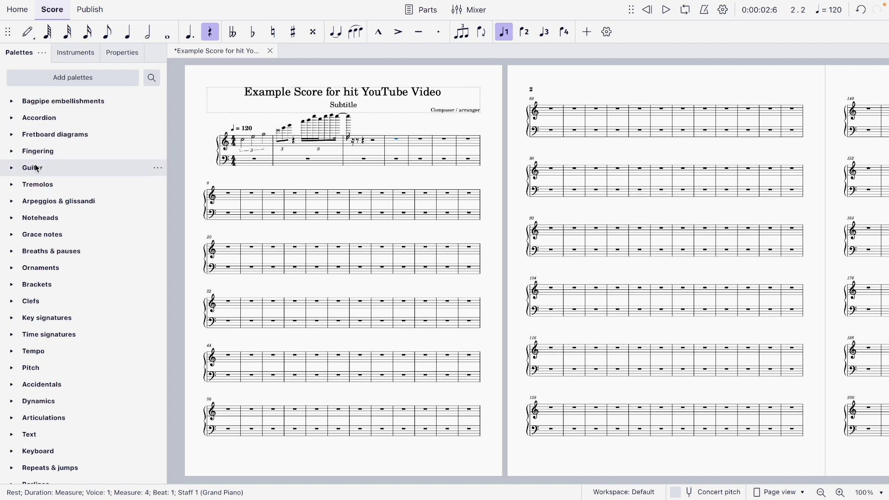
Look into the Tremolos and Arpeggios & glissandi palettes and browse the rest of the palette list
click(15, 184)
click(15, 185)
click(14, 201)
click(14, 201)
scroll(14, 201, down, 1)
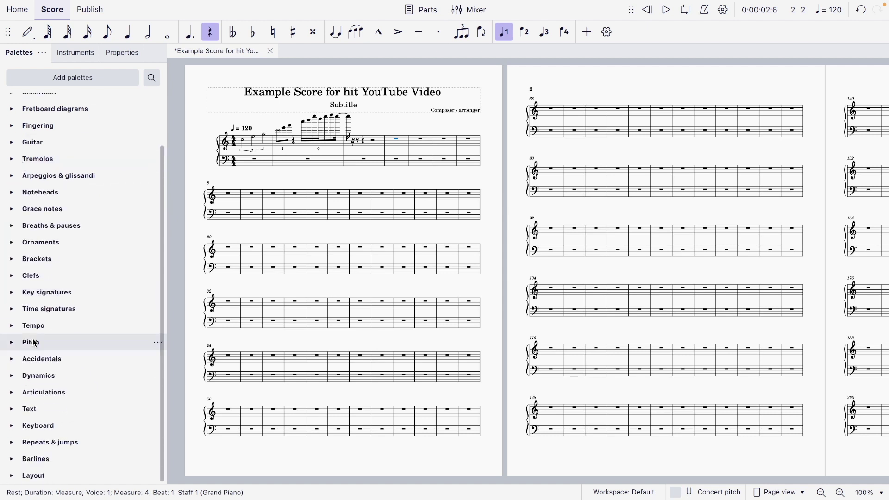
scroll(24, 336, up, 1)
scroll(14, 301, down, 1)
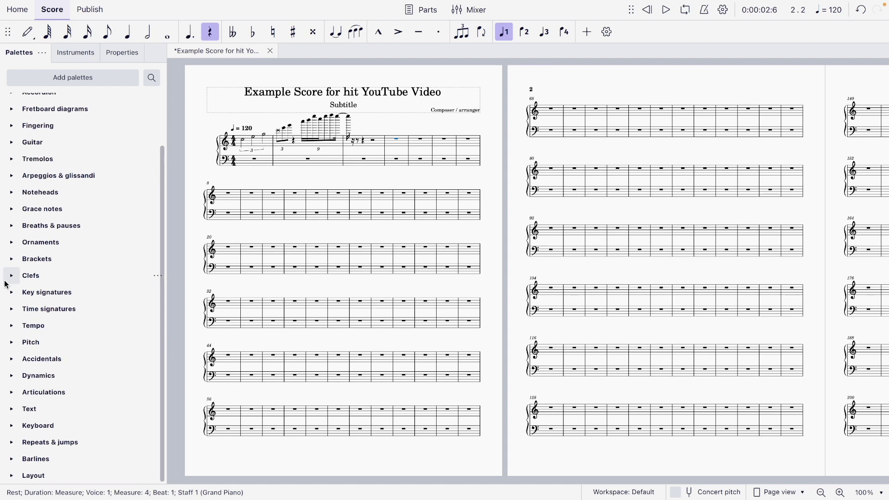
Expand the Tempo, Pitch, Dynamics and Text palettes and look through the markings they offer
click(18, 326)
click(11, 342)
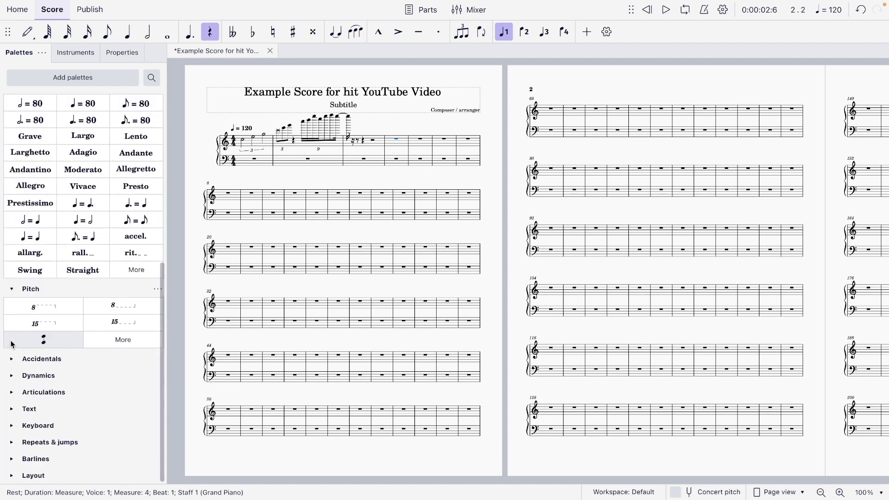
click(12, 375)
scroll(28, 362, up, 1)
scroll(14, 403, down, 1)
click(13, 408)
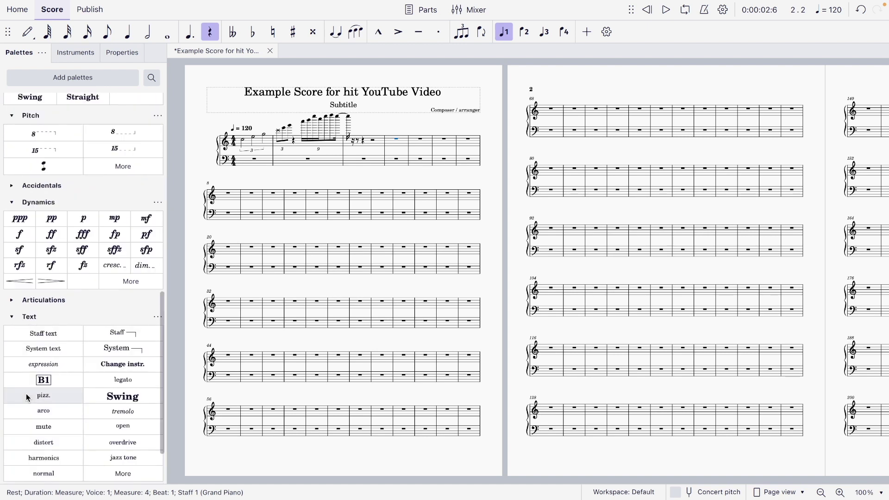
scroll(59, 357, up, 8)
scroll(59, 357, down, 2)
scroll(79, 363, up, 3)
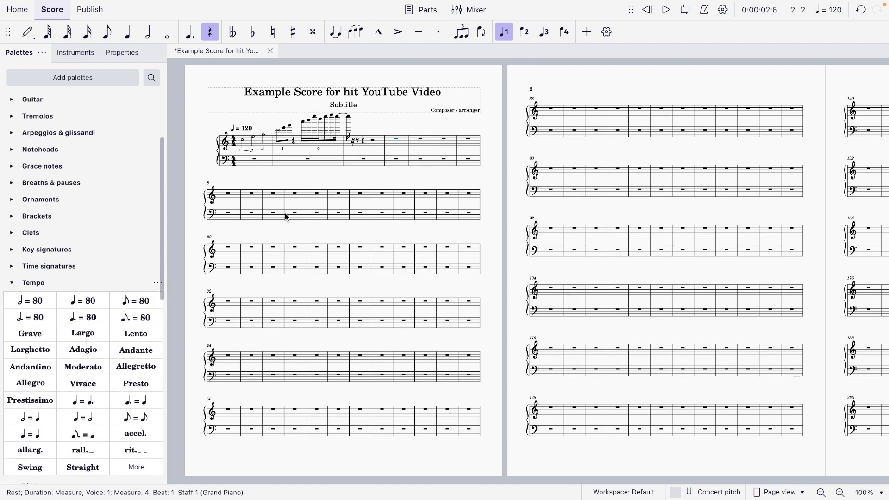
Apply the one-flat key signature to the score from the first note of measure 1
click(235, 144)
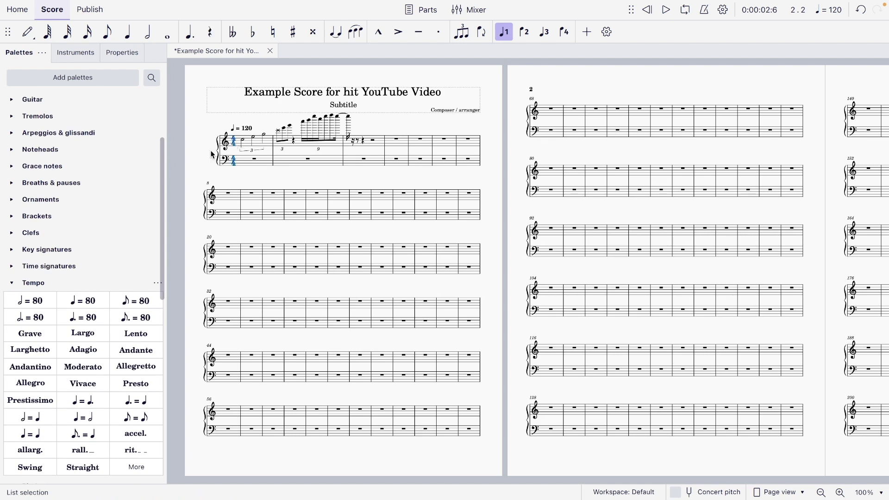
click(16, 250)
click(18, 251)
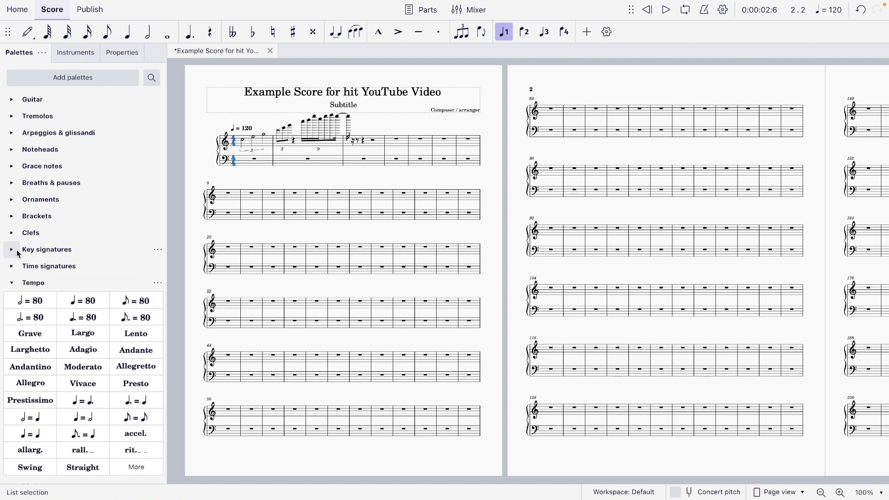
click(243, 142)
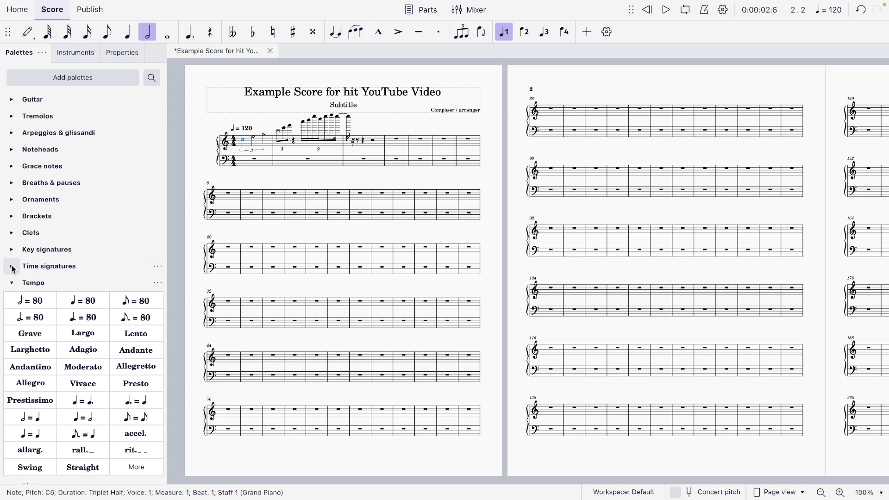
click(12, 249)
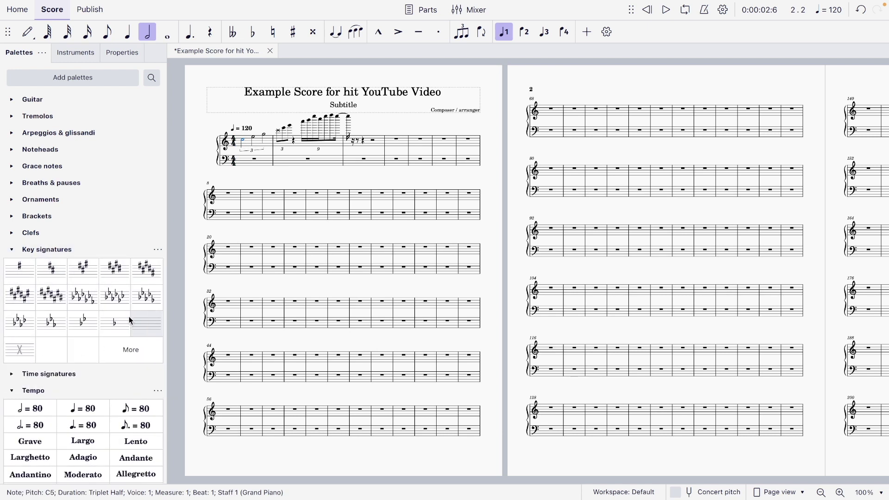
click(118, 322)
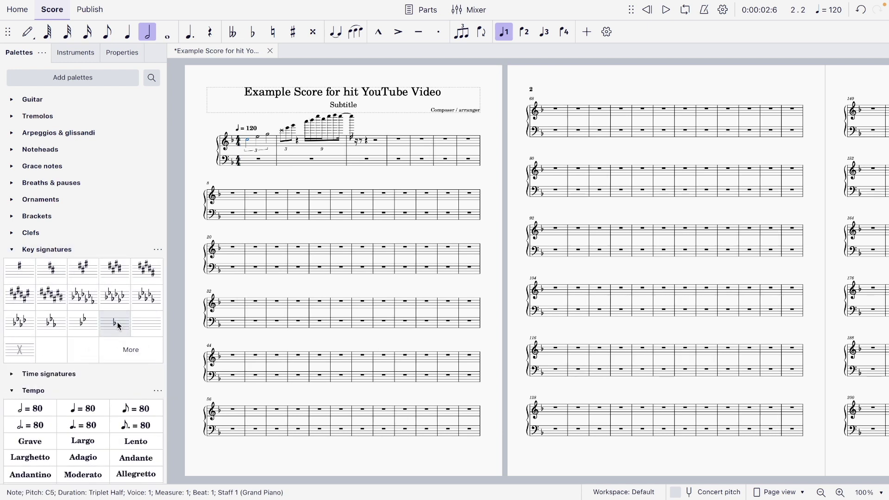
click(11, 249)
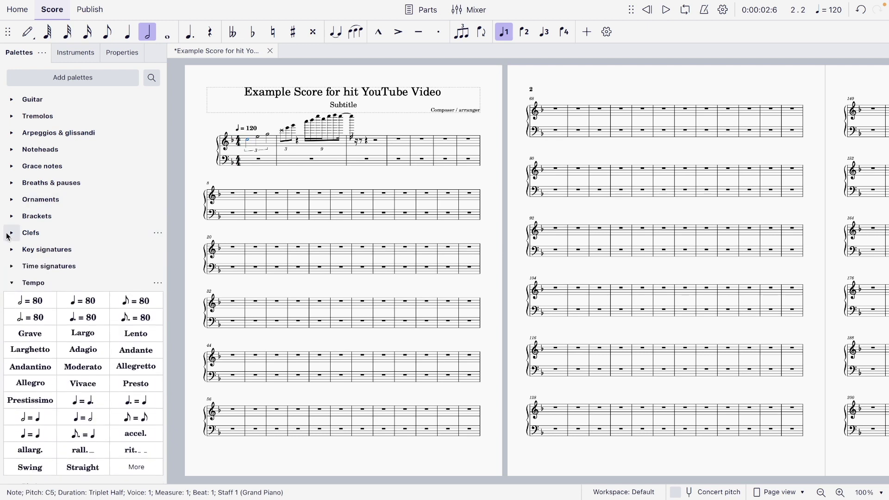
Add an alto clef before the first note of measure 1 in the upper staff
click(11, 232)
click(105, 260)
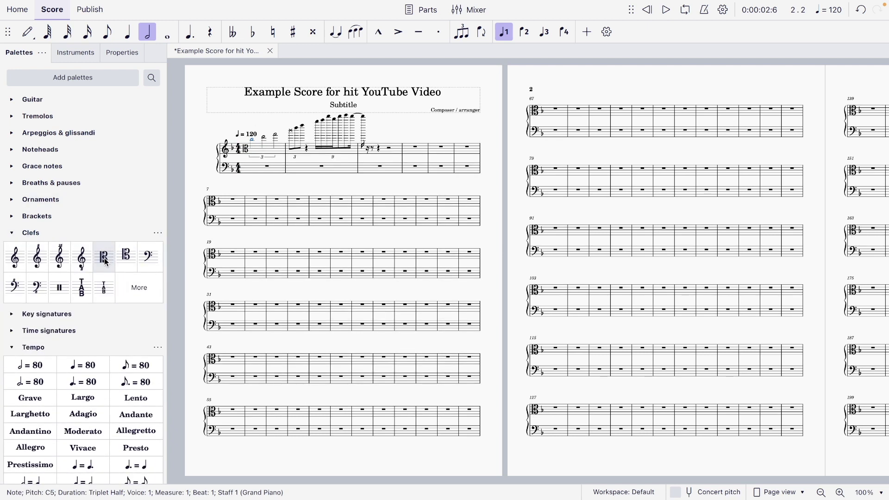
click(13, 233)
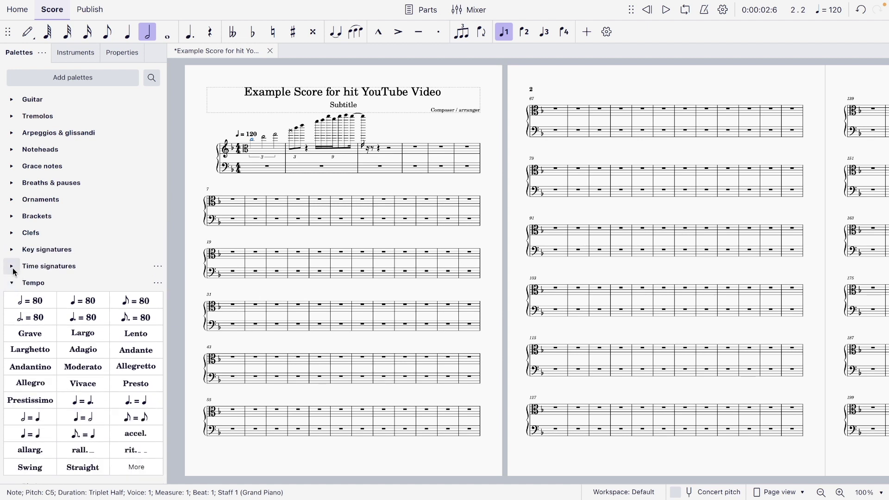
Create a custom 17/64 time signature and add it to the Time signatures palette
click(12, 267)
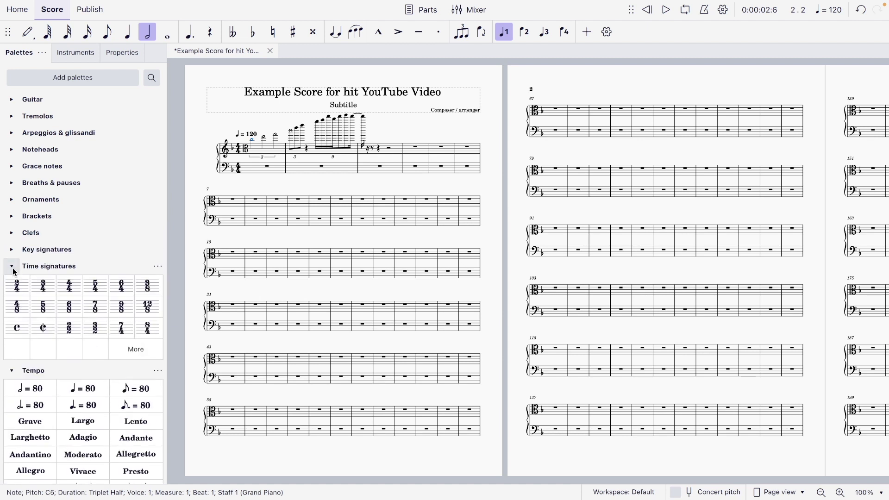
click(146, 350)
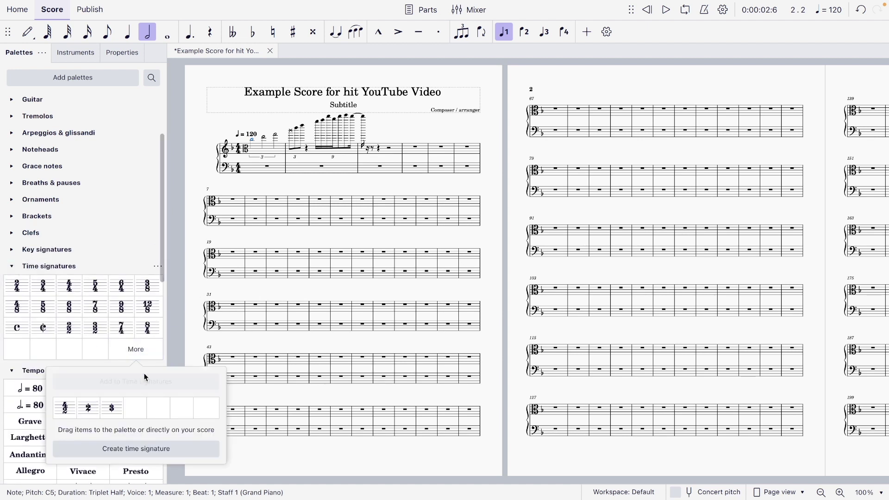
click(145, 451)
click(252, 124)
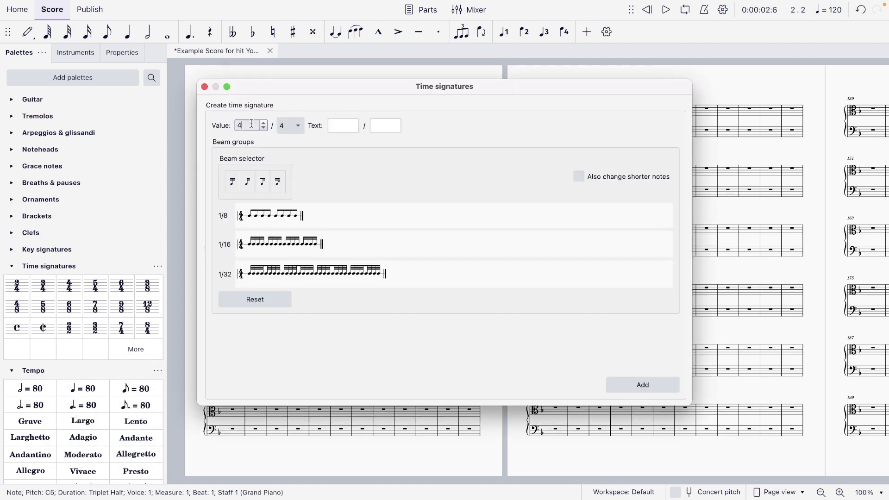
text(17)
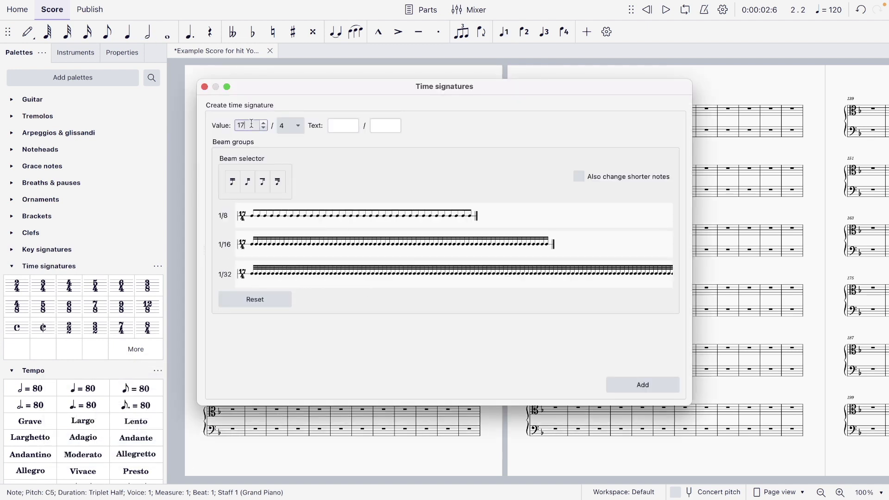
click(285, 130)
click(290, 193)
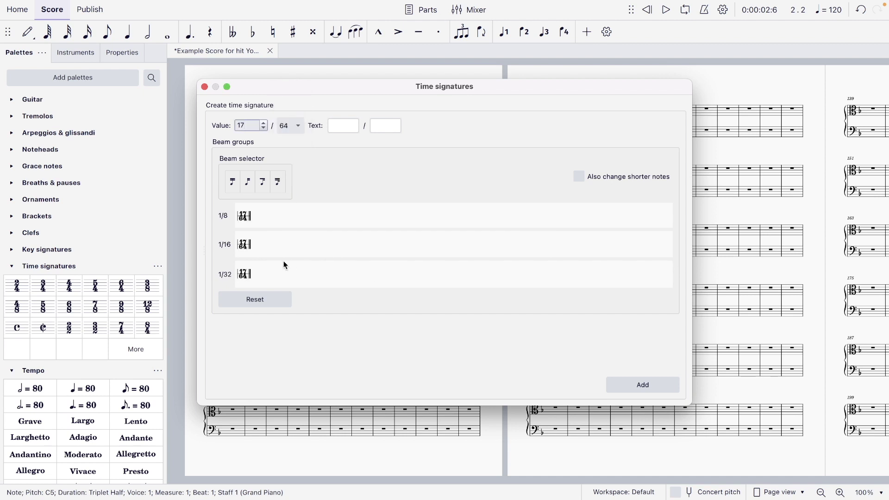
click(641, 391)
click(16, 349)
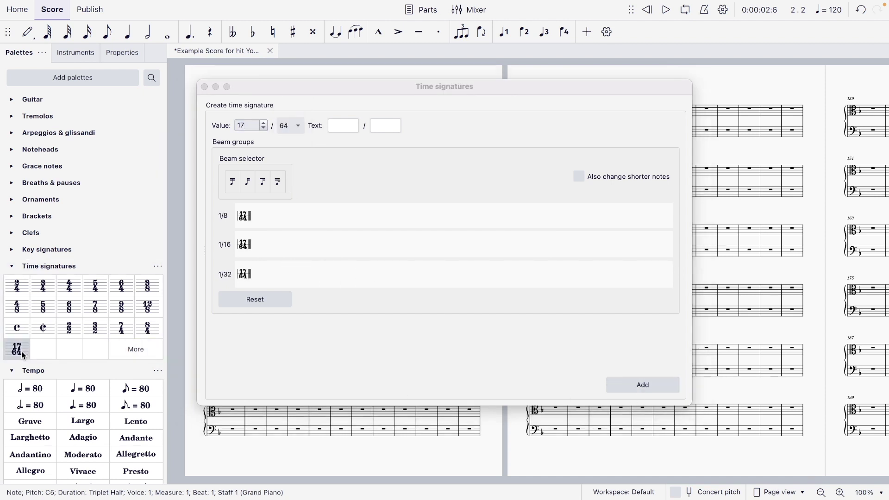
click(463, 307)
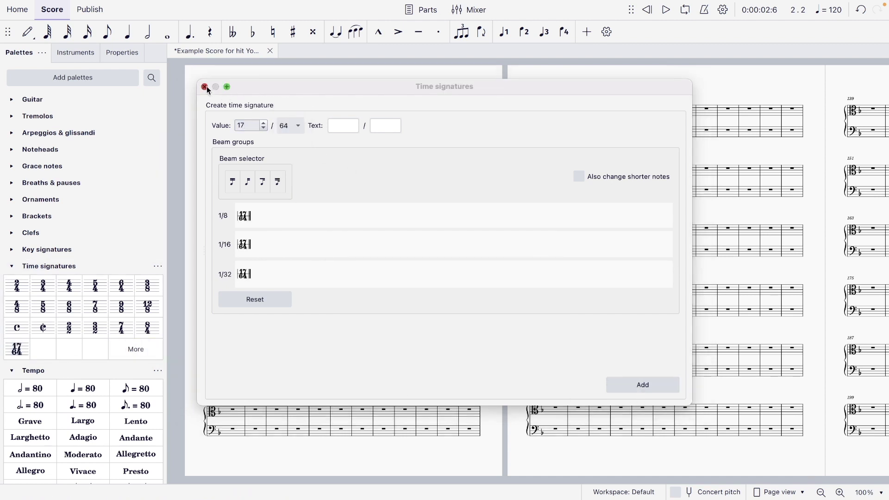
click(205, 87)
Try to apply the custom 17/64 time signature to the start of the score
click(246, 147)
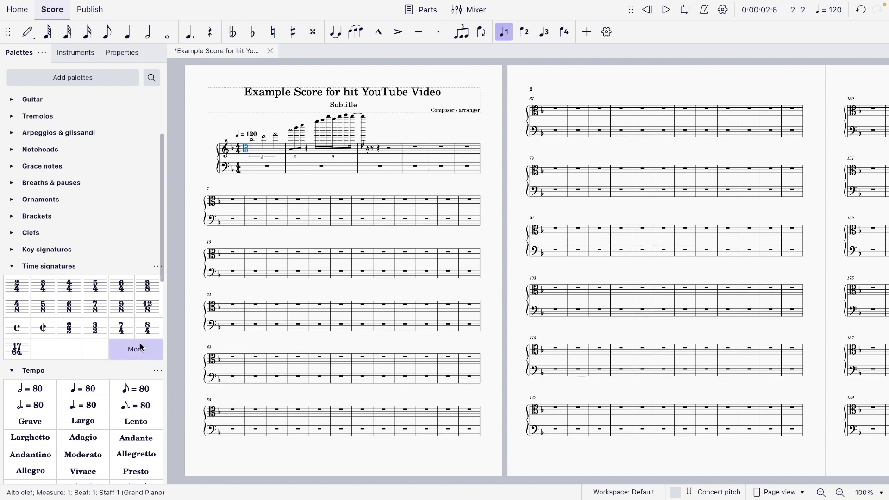
key(Escape)
click(17, 349)
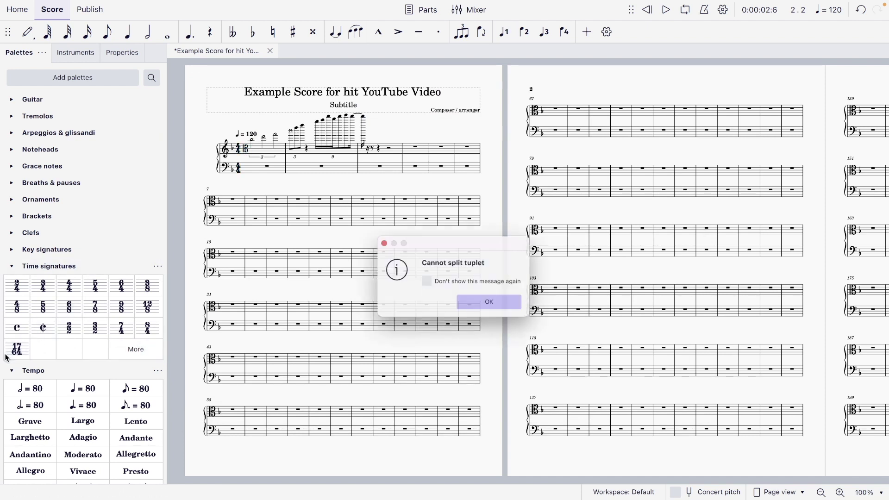
click(486, 312)
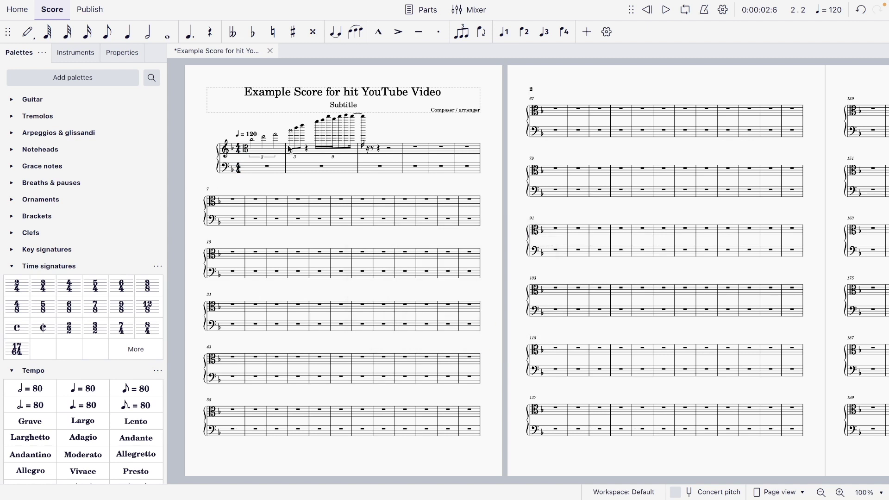
Change the score's opening time signature to 5/4 and delete all notes entered in the first measures
click(238, 151)
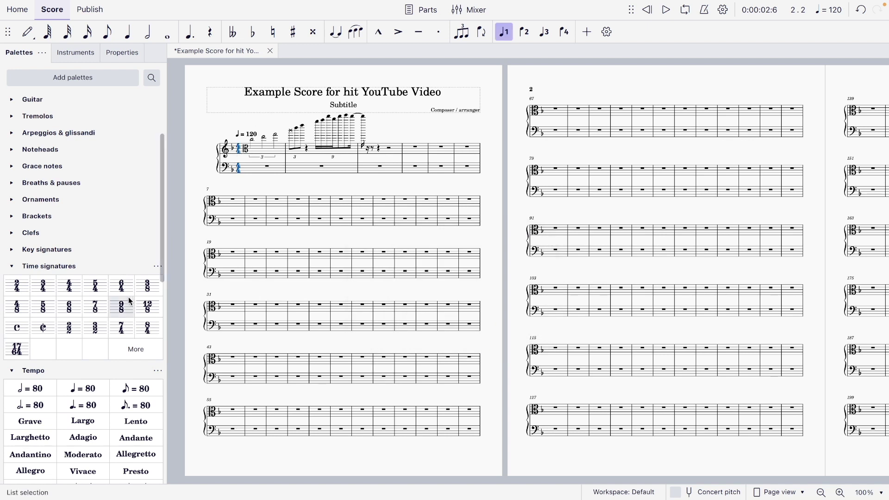
click(95, 286)
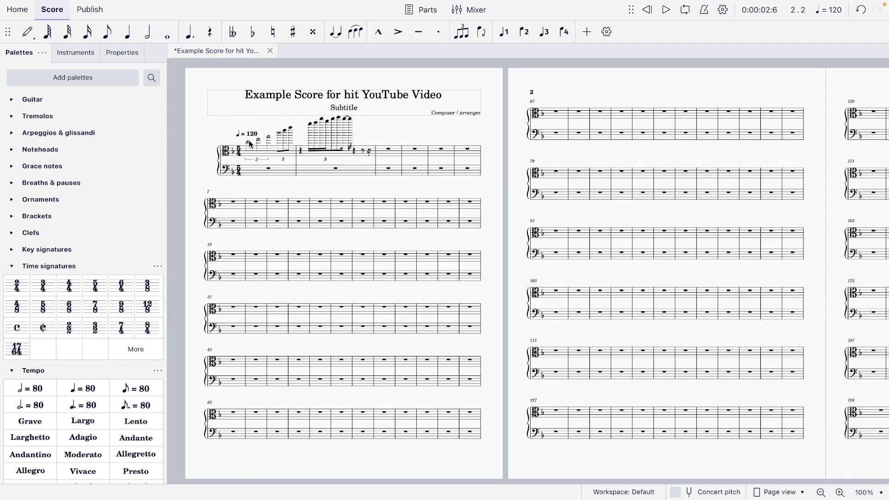
click(249, 146)
shift+click(365, 170)
key(Delete)
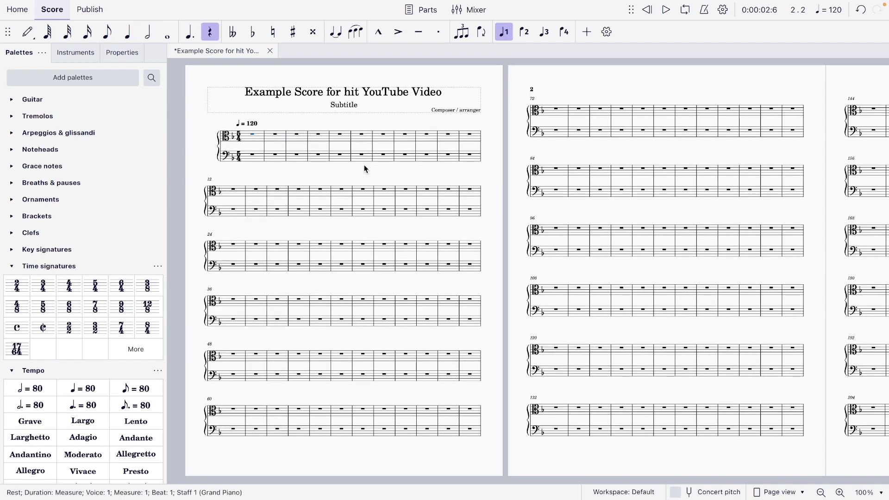
Remove the alto clef from the start of the upper staff
click(226, 138)
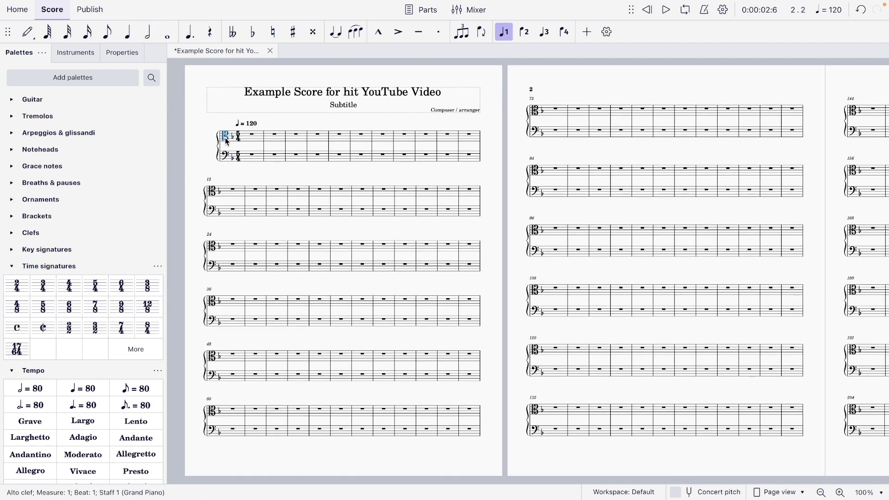
key(Delete)
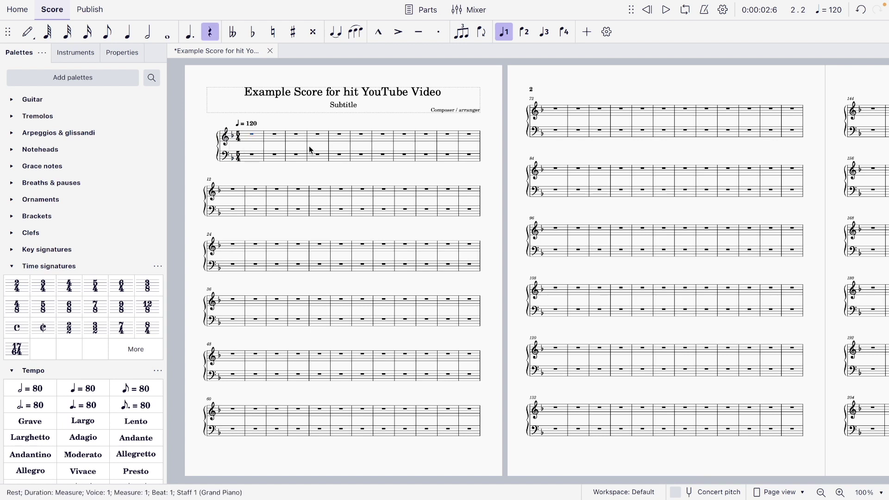
scroll(309, 147, right, 10)
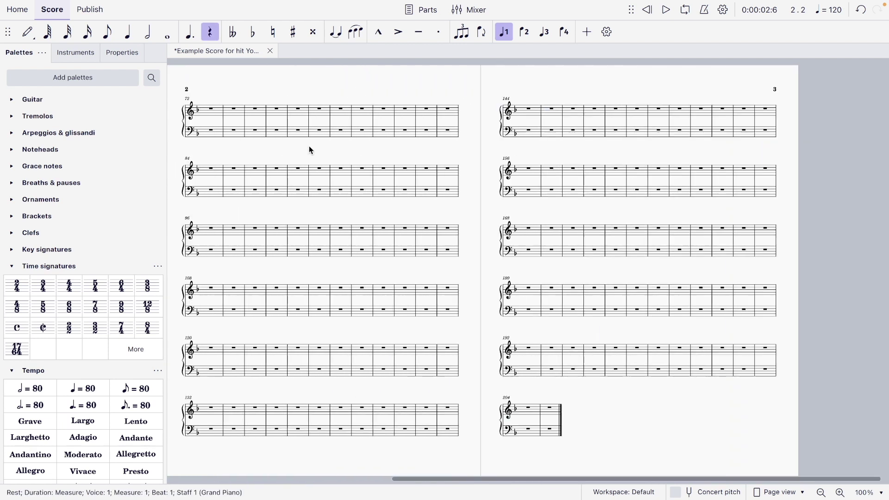
scroll(309, 147, left, 10)
scroll(309, 147, right, 5)
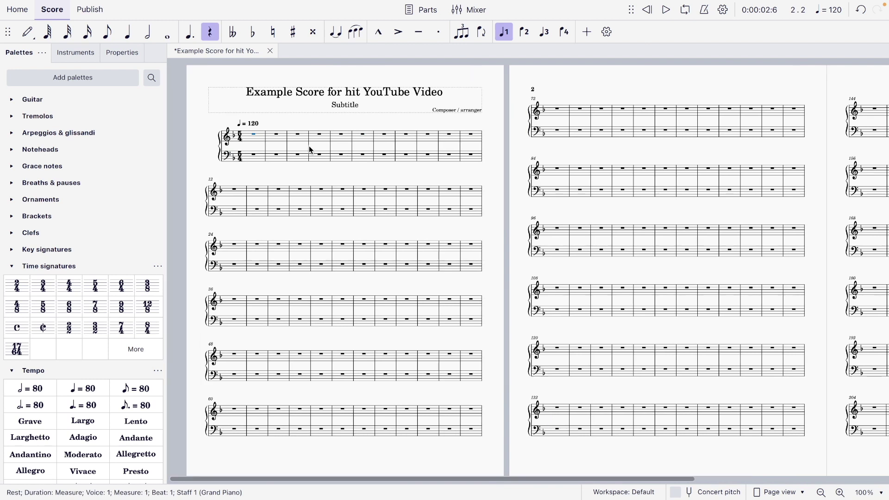
scroll(310, 149, left, 3)
Collapse the Time signatures, Tempo, Pitch, Dynamics and Text palettes
click(11, 267)
click(10, 283)
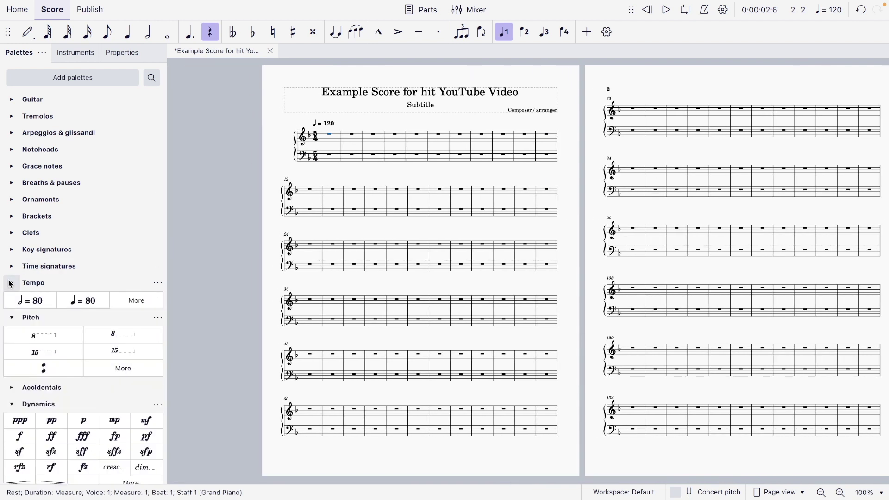
click(10, 300)
click(14, 334)
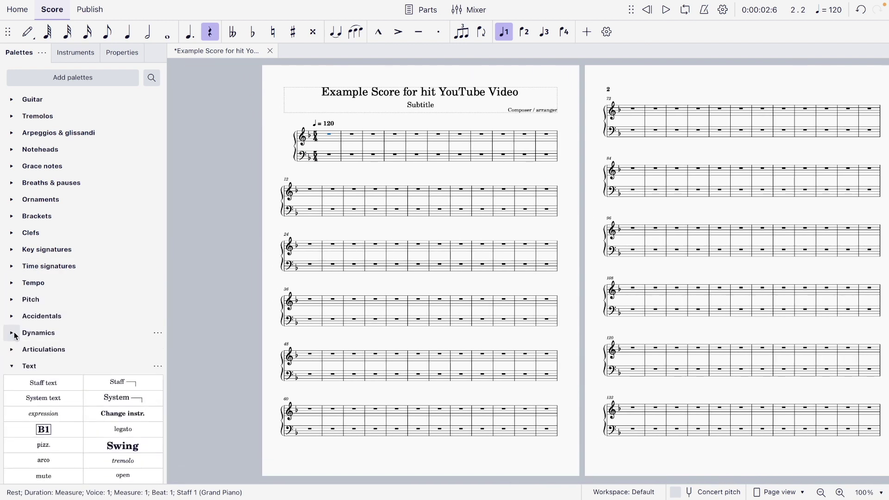
scroll(14, 336, down, 2)
click(13, 325)
scroll(13, 324, up, 3)
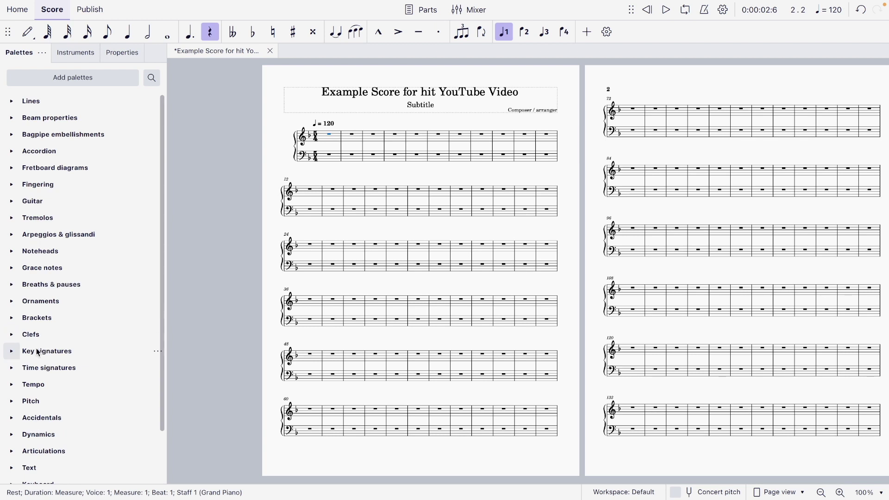
Look at the mixer with the Grand Piano's sound choices, and view the score's list of parts
click(471, 11)
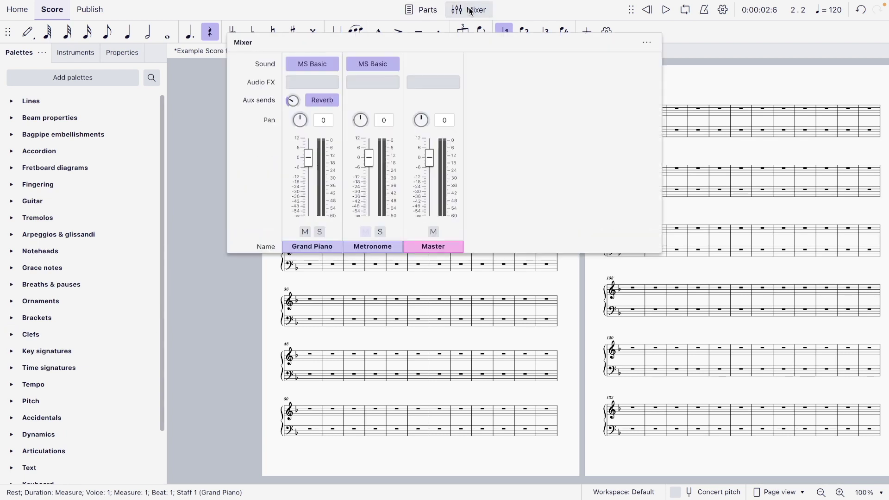
click(332, 64)
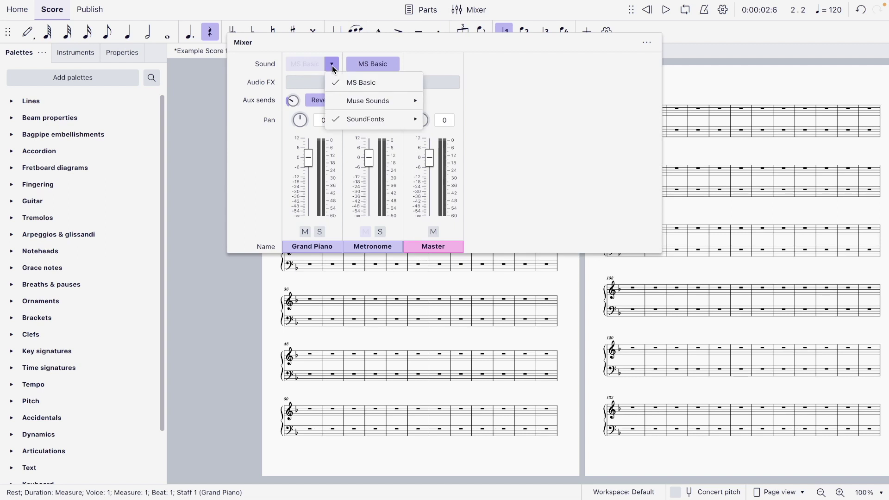
mouse_move(361, 112)
key(Escape)
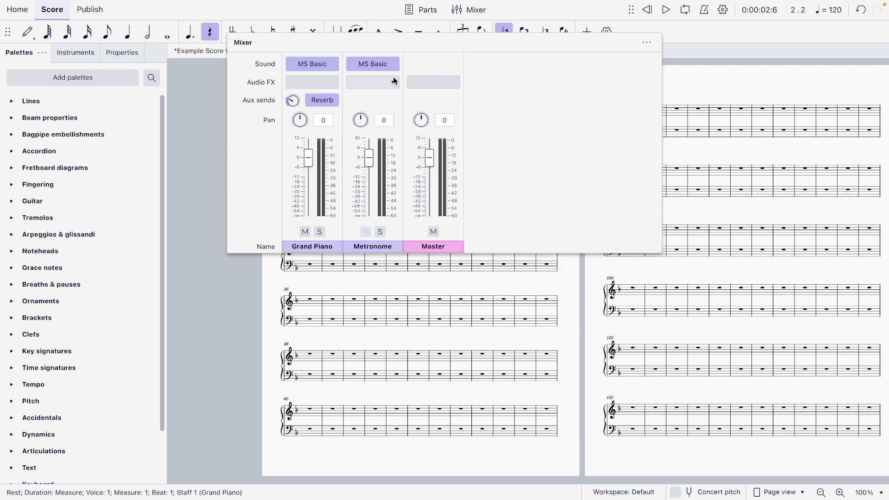
click(647, 43)
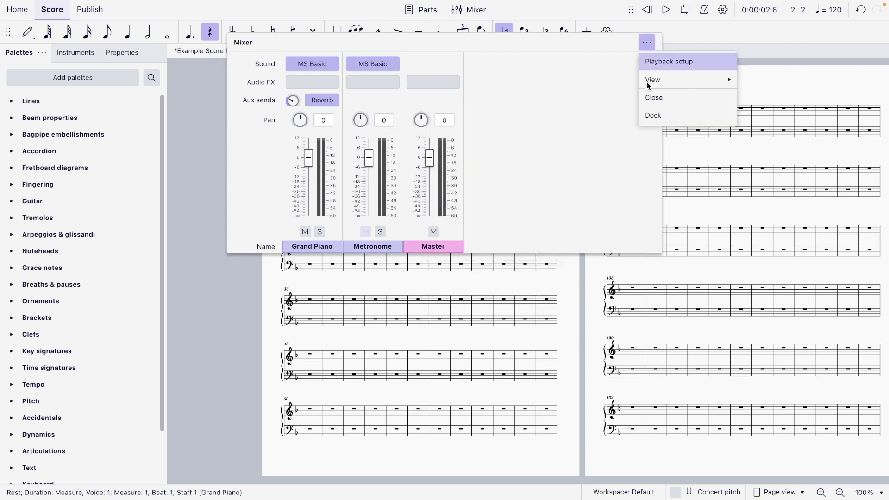
click(649, 97)
click(423, 11)
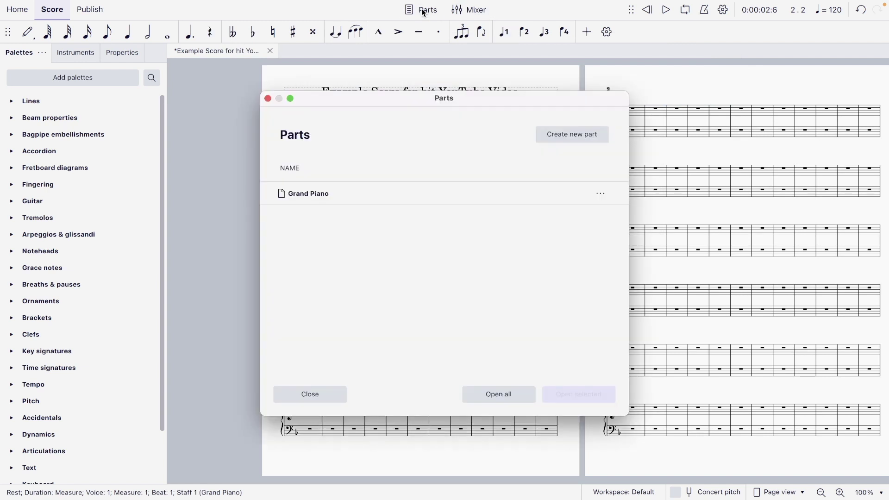
click(268, 99)
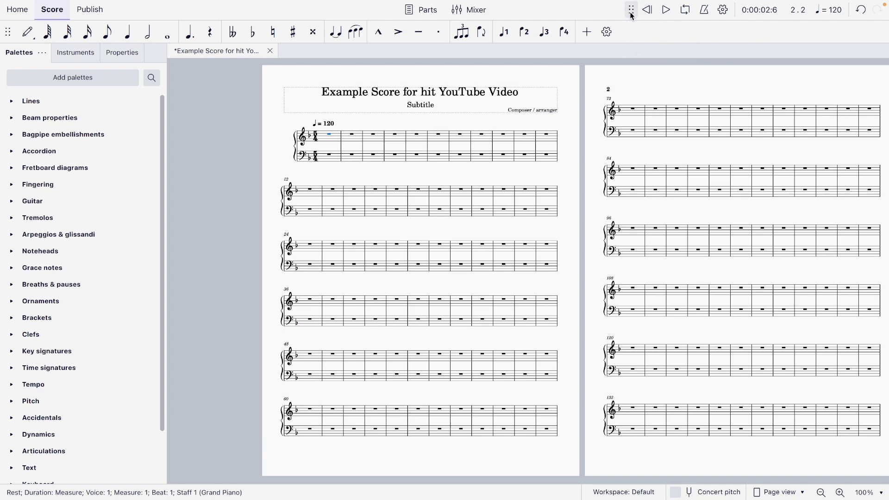
Look through the playback settings and play the score with the metronome on
mouse_move(632, 14)
mouse_down()
mouse_move(601, 39)
mouse_move(584, 135)
mouse_move(588, 181)
mouse_move(615, 87)
mouse_move(618, 9)
mouse_up()
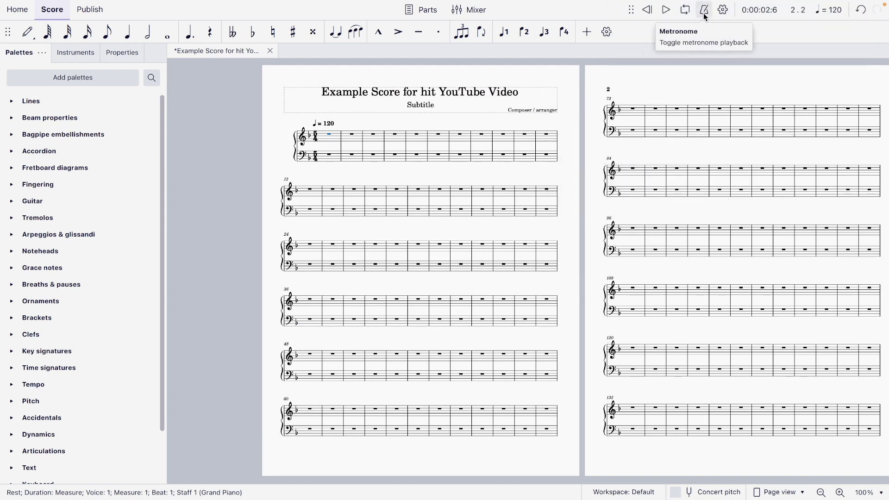
click(724, 11)
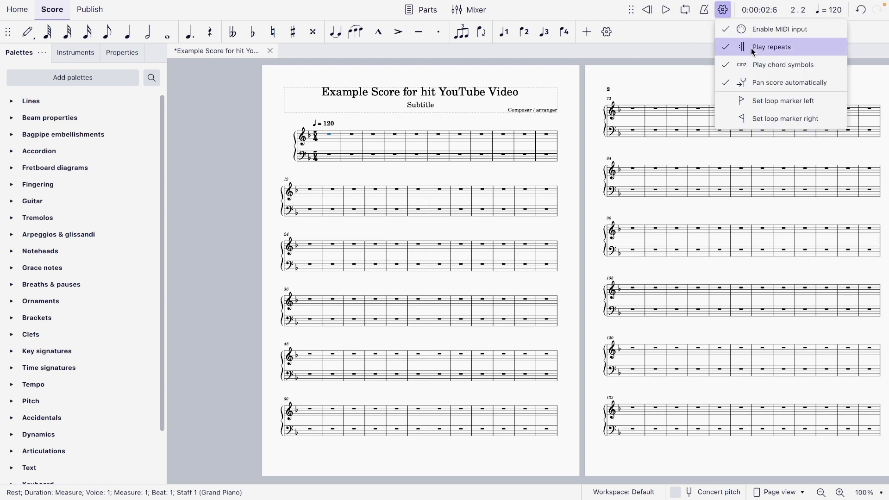
click(776, 9)
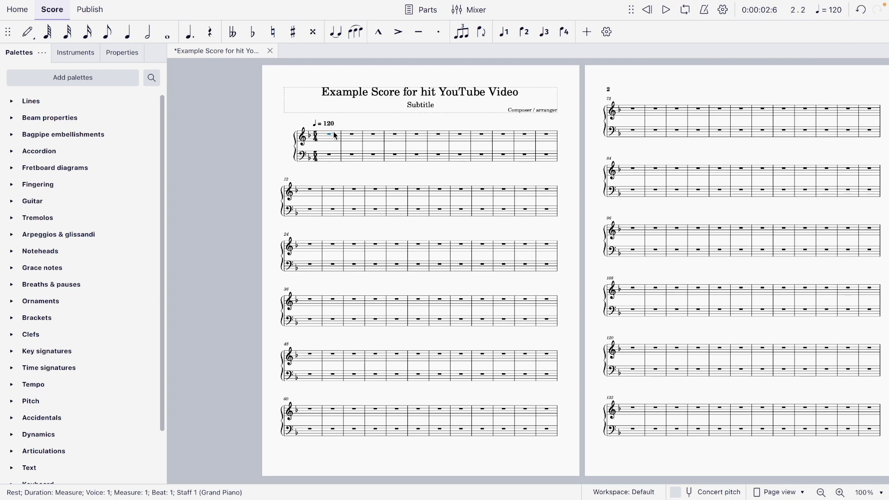
click(704, 10)
key(space)
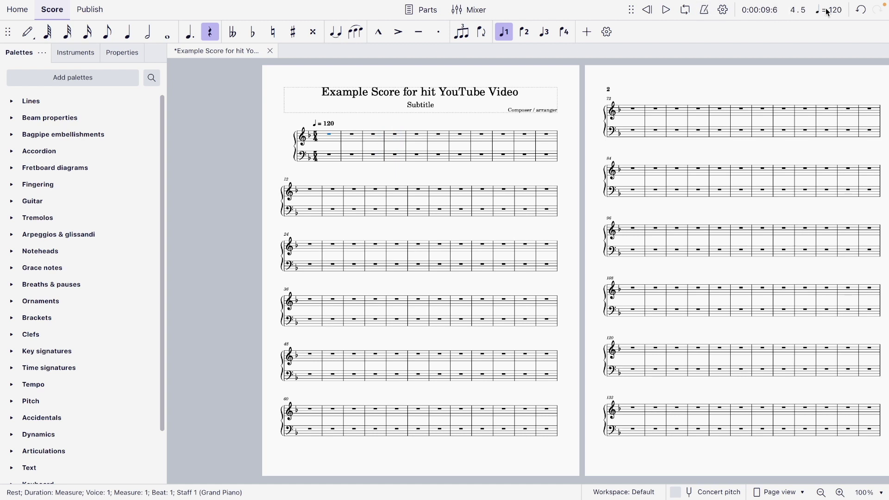
Change the tempo marking above measure 1 to quarter note = 180
click(330, 125)
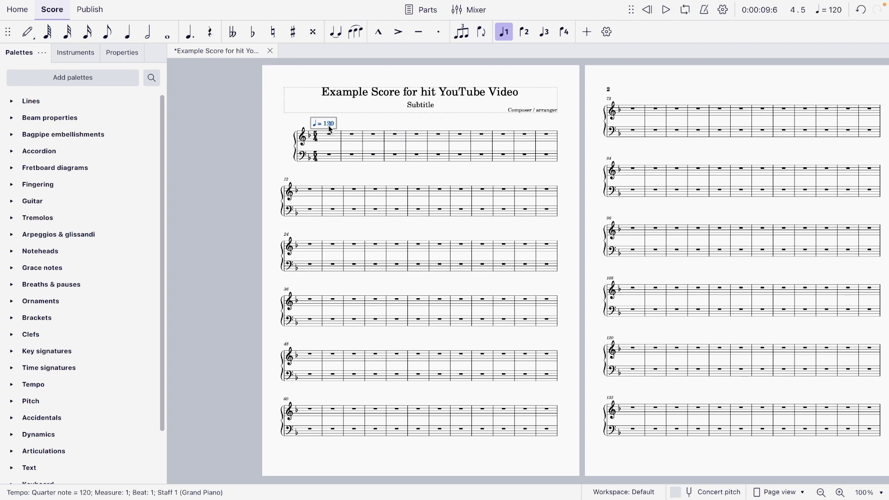
key(BackSpace)
text(8)
click(331, 138)
Play the opening measures with the metronome to hear the new tempo, and turn the metronome off
click(704, 10)
key(space)
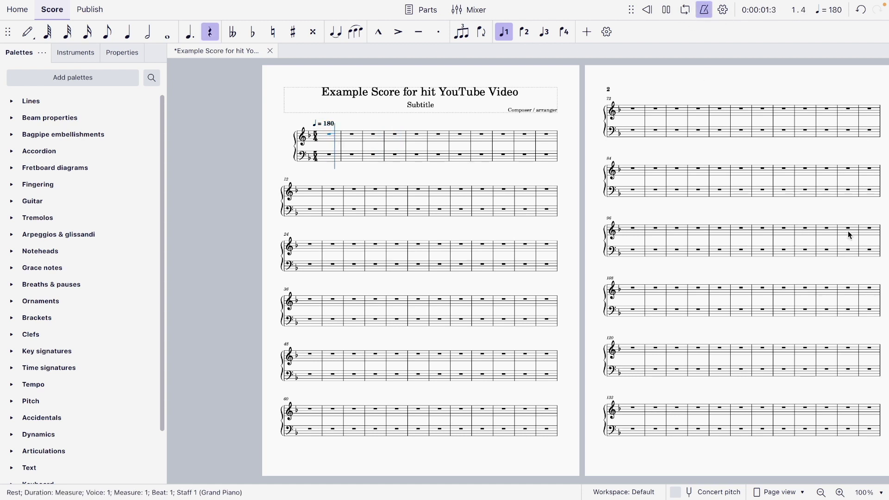
key(space)
click(704, 11)
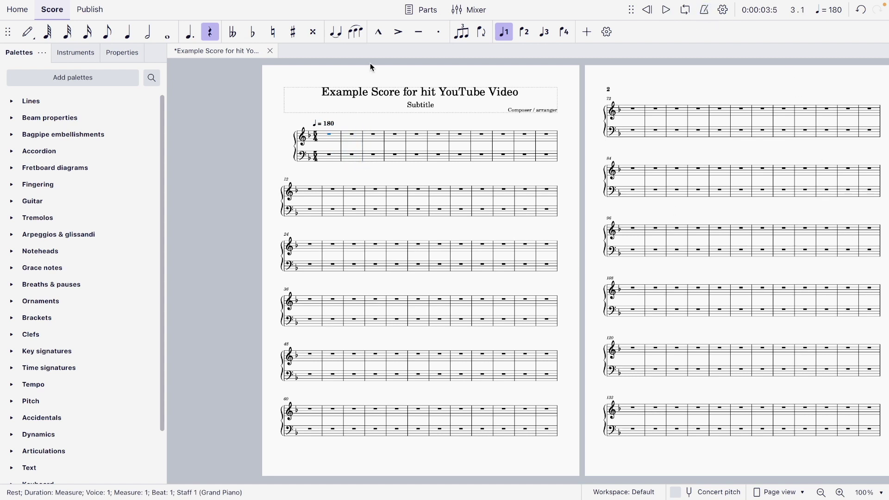
Look at the score's instrument list and the selected rest's properties, and return to the palettes
click(59, 51)
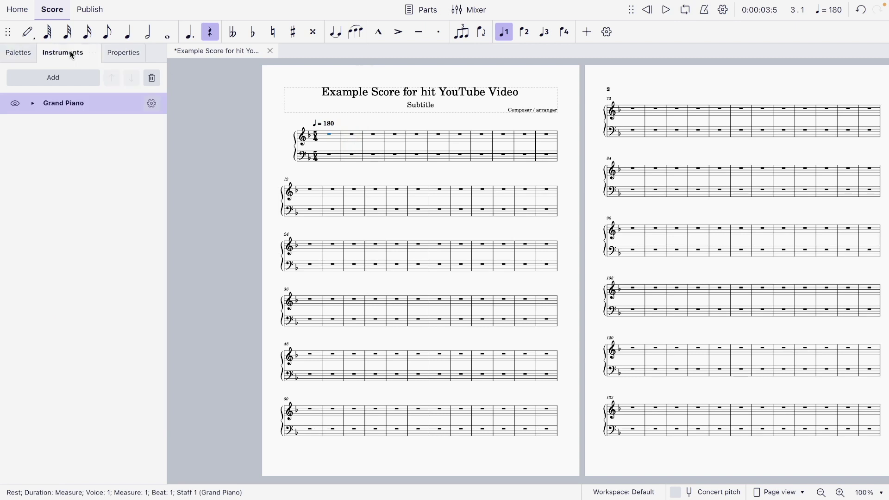
click(122, 52)
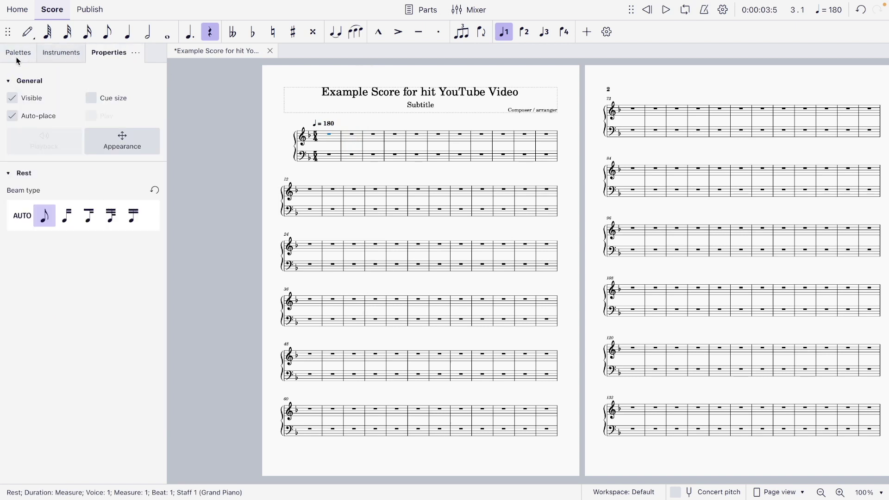
click(19, 59)
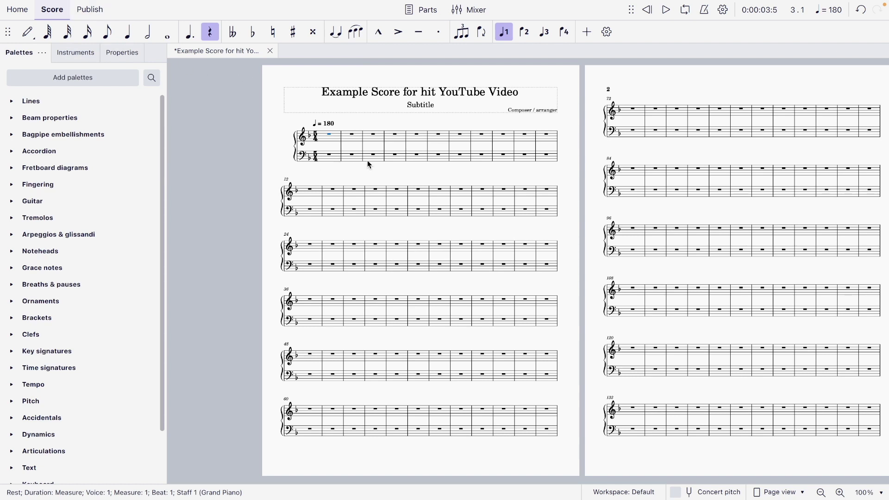
View the options for saving the score to the cloud or on the computer, and dismiss them without saving
key(ctrl+s)
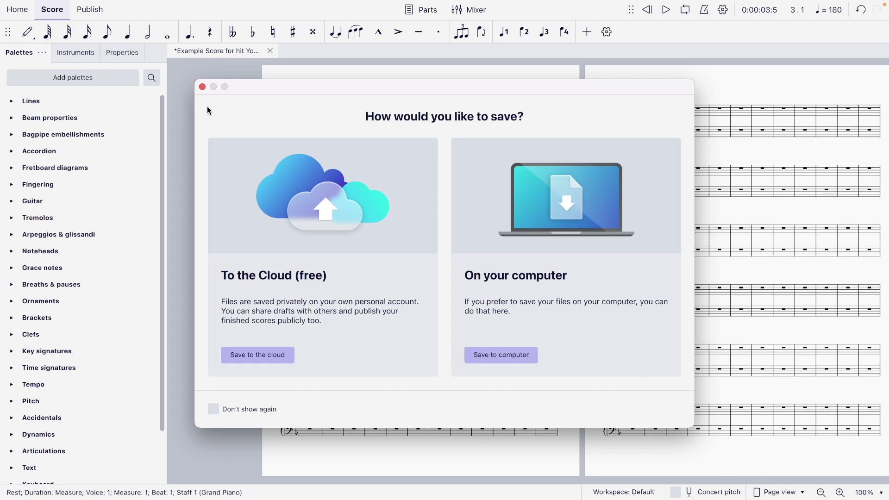
click(203, 87)
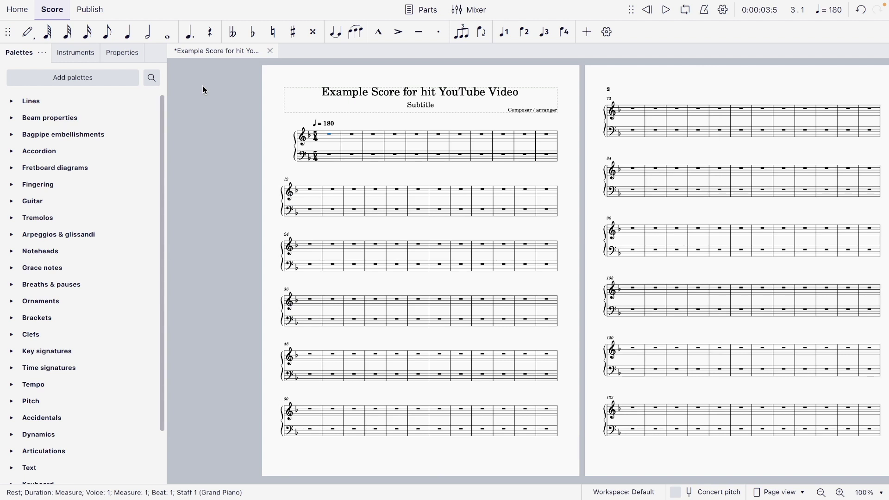
key(ctrl+s)
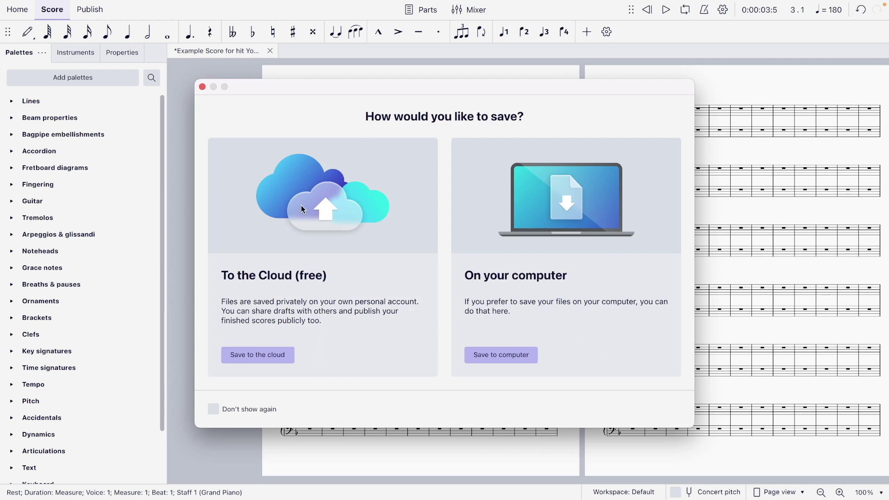
click(202, 87)
Close the example score and discard its unsaved changes
scroll(349, 90, right, 10)
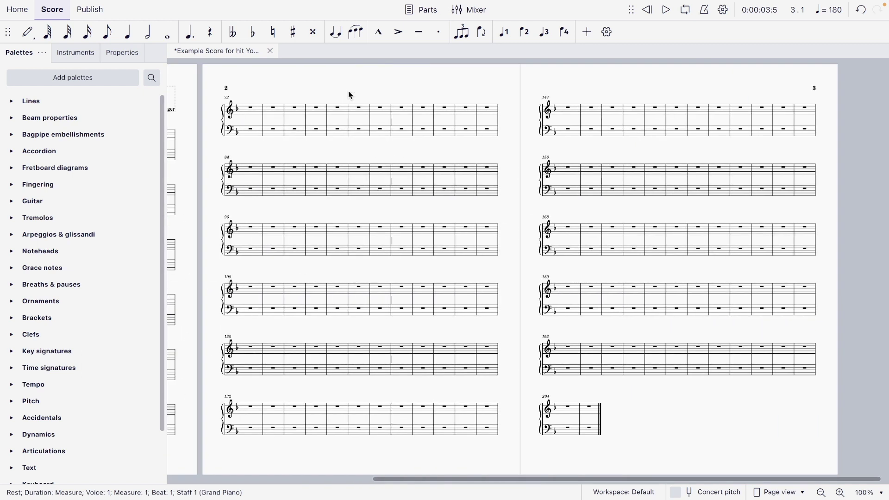
click(269, 51)
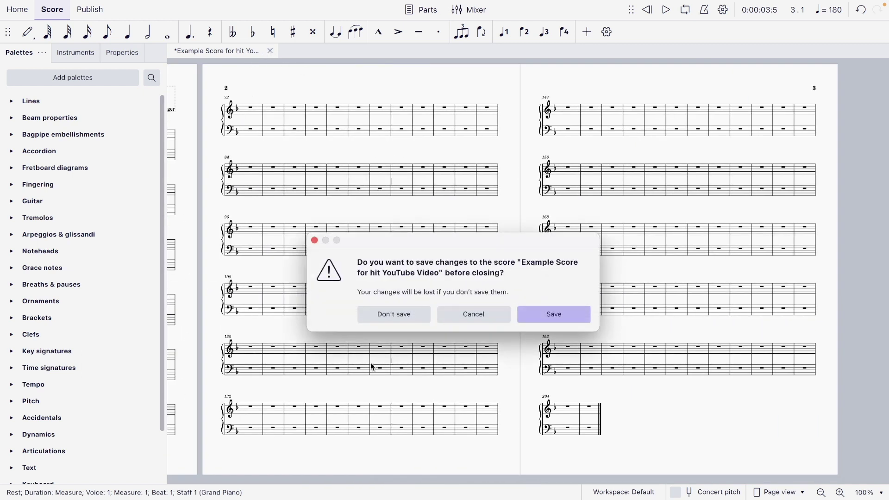
click(405, 315)
Browse the recent scores and open the first Lily_of_the_Valley score
scroll(406, 317, down, 3)
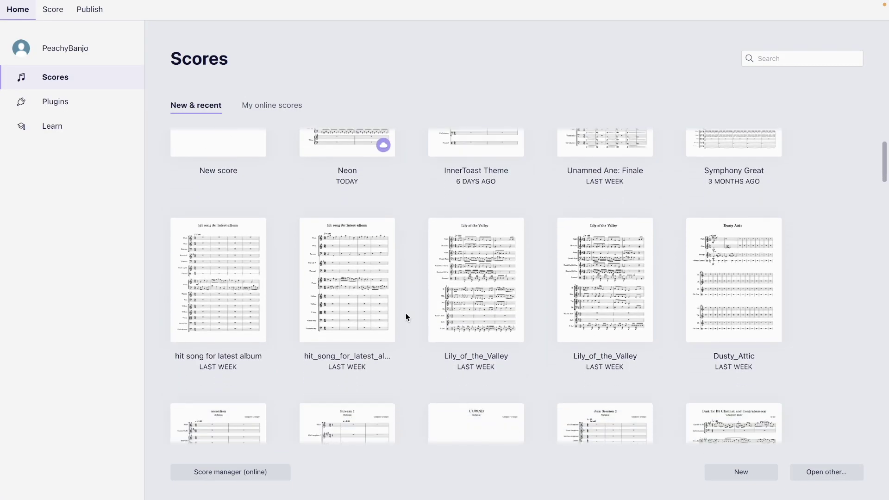
scroll(406, 317, down, 2)
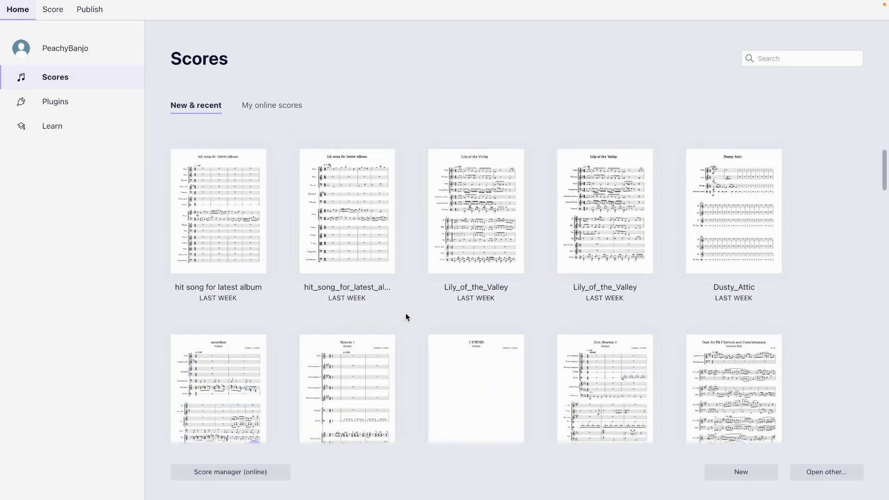
scroll(406, 314, down, 1)
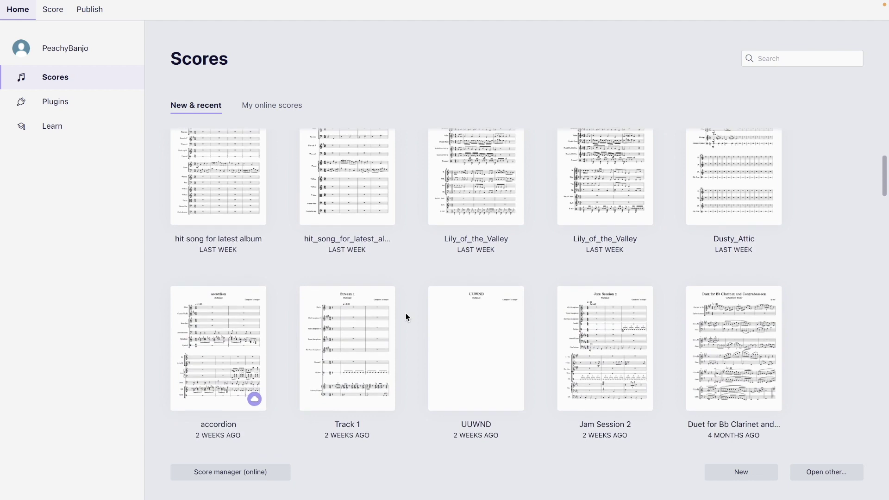
scroll(406, 317, up, 2)
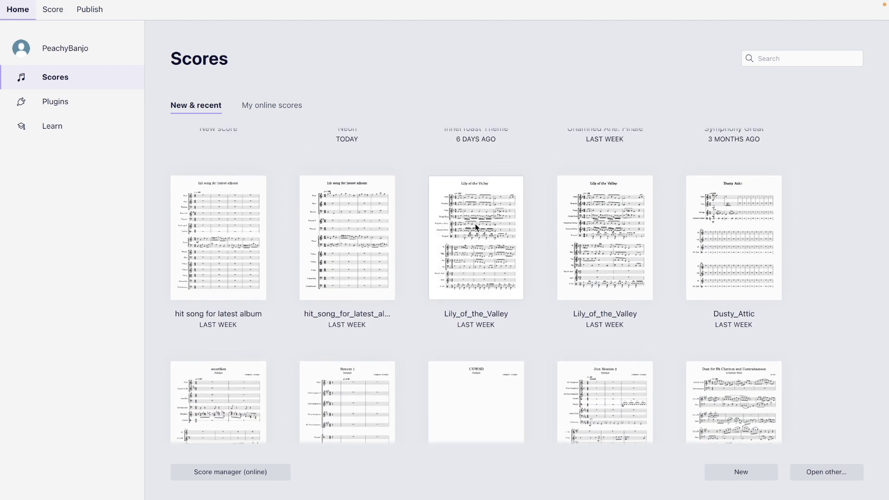
click(475, 224)
Look through all pages of Lily of the Valley and play the score from measure 1
scroll(236, 149, right, 10)
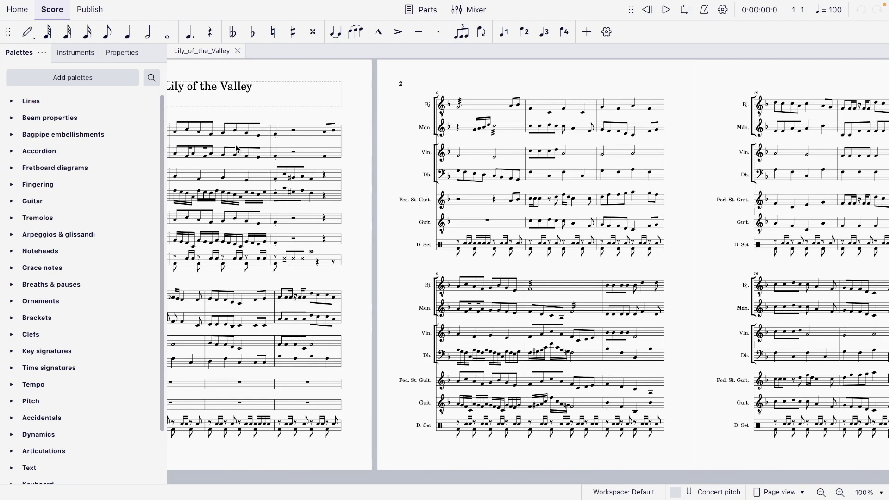
scroll(237, 149, right, 6)
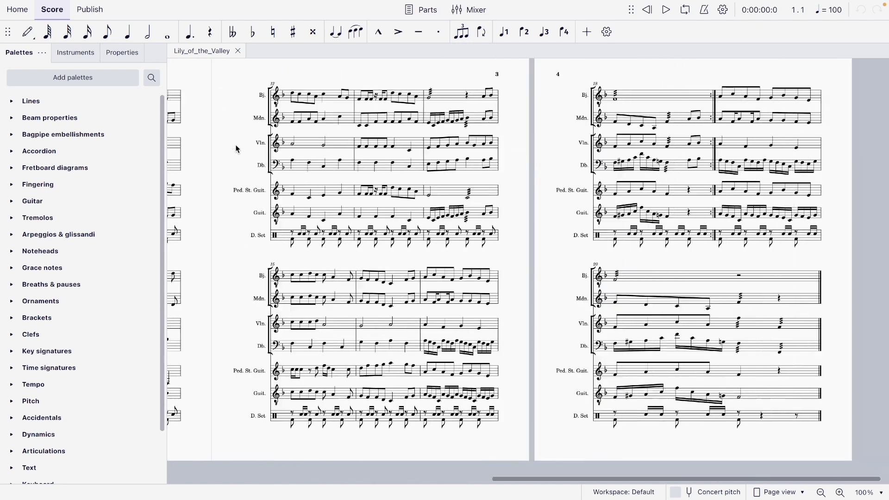
scroll(236, 149, left, 8)
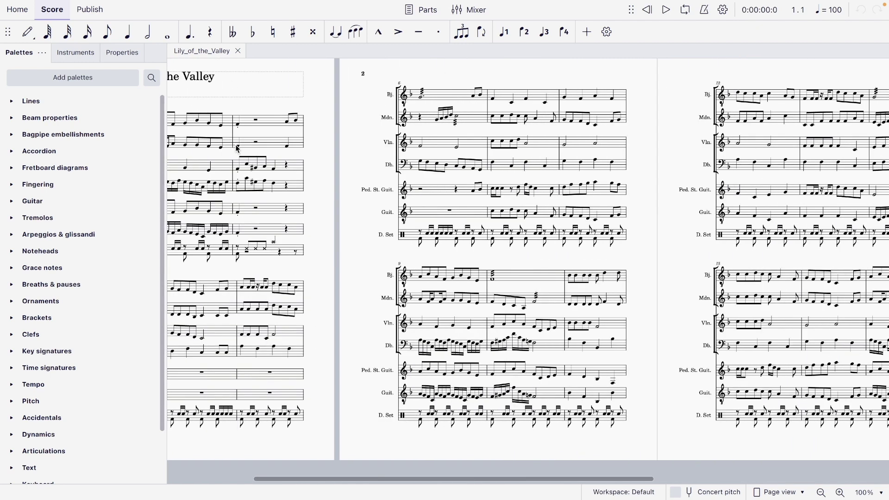
key(space)
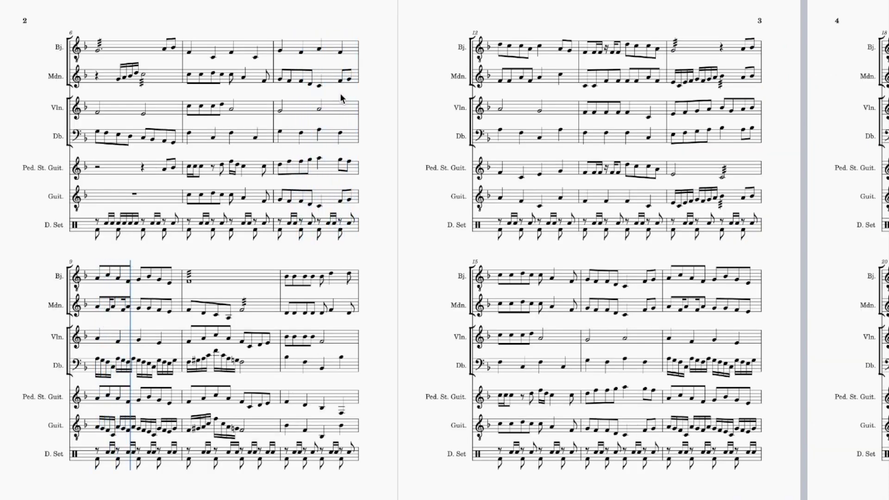
View the list of instrument parts in the Lily of the Valley score
scroll(328, 146, left, 5)
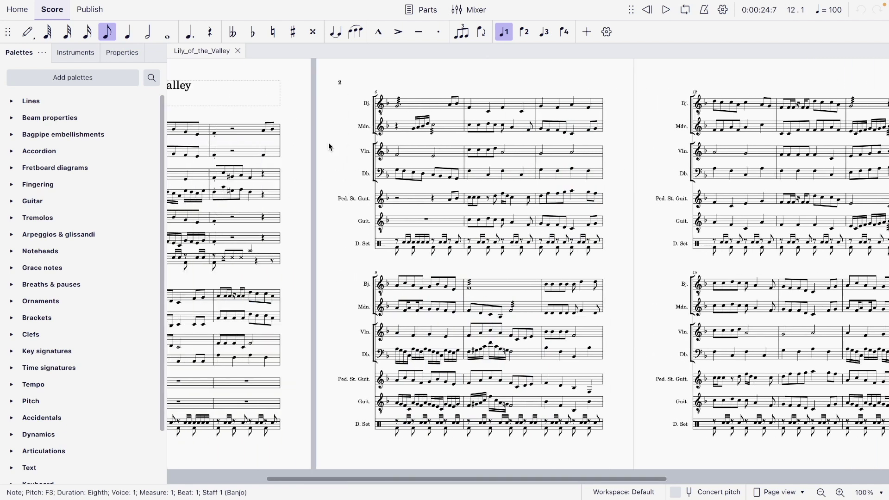
scroll(331, 147, left, 3)
click(422, 9)
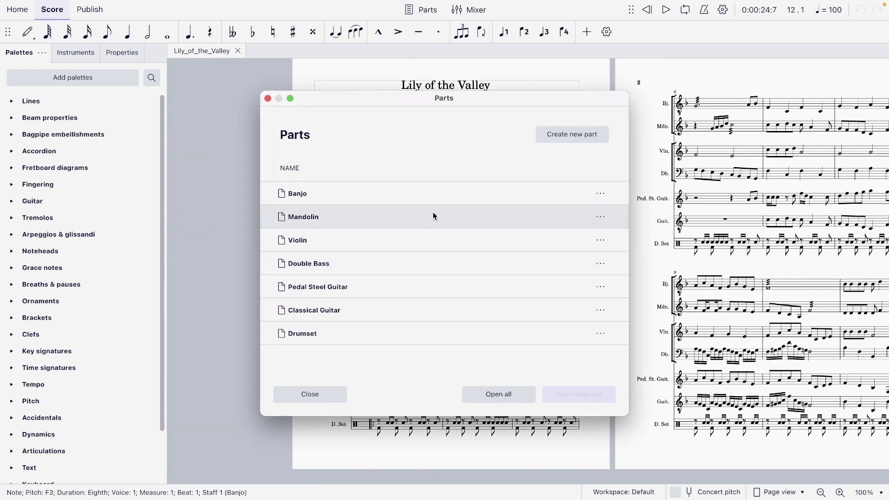
Close the Parts window, and open the Mixer and dismiss it
click(315, 396)
click(465, 10)
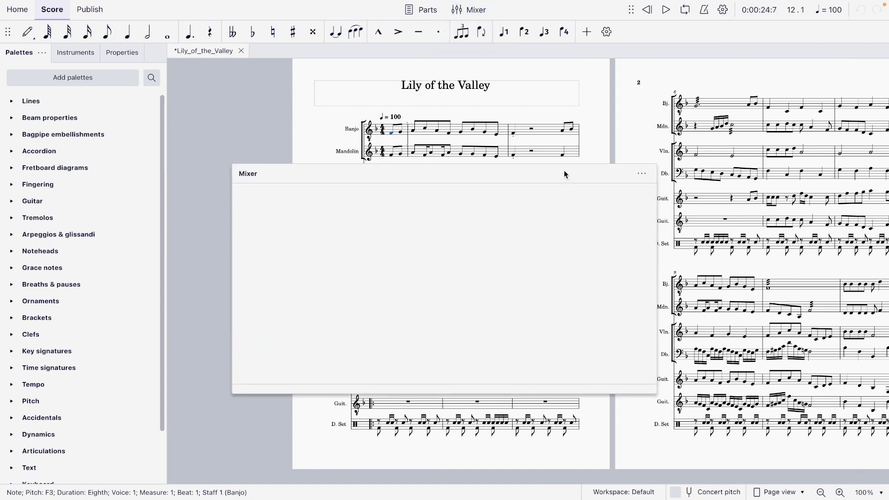
click(641, 173)
click(646, 227)
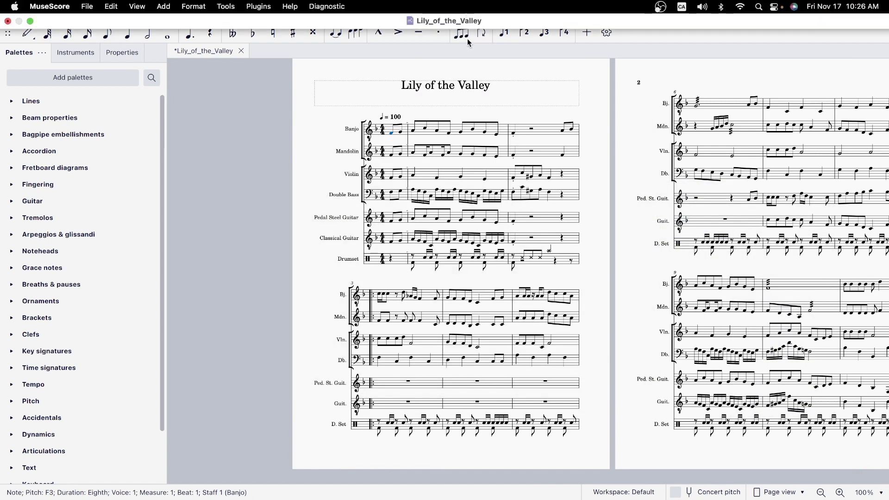
Reopen the Mixer to try the Banjo channel's volume fader and close it again
click(471, 14)
drag(320, 272, 321, 285)
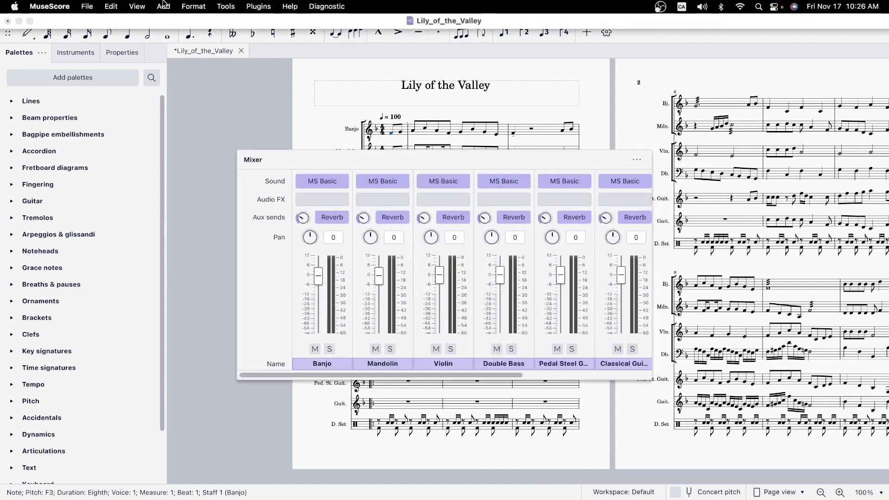
click(637, 159)
click(646, 227)
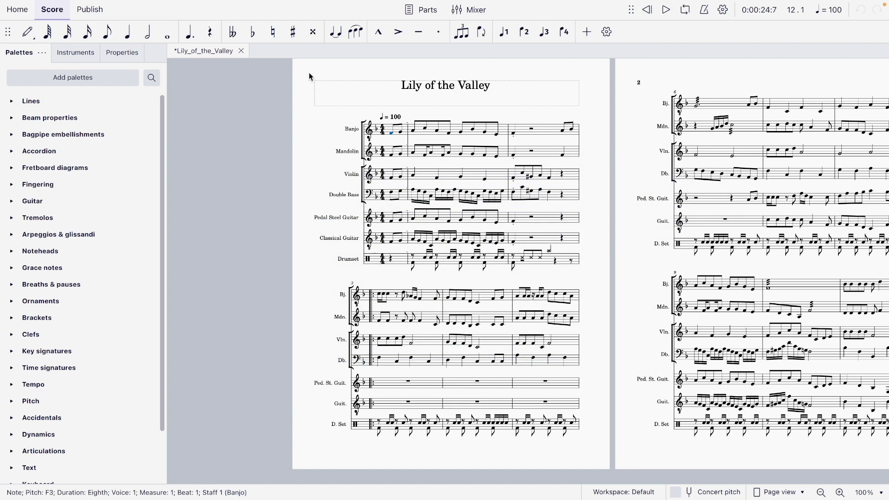
Look over the first pages of the Lily of the Valley score
scroll(310, 76, right, 5)
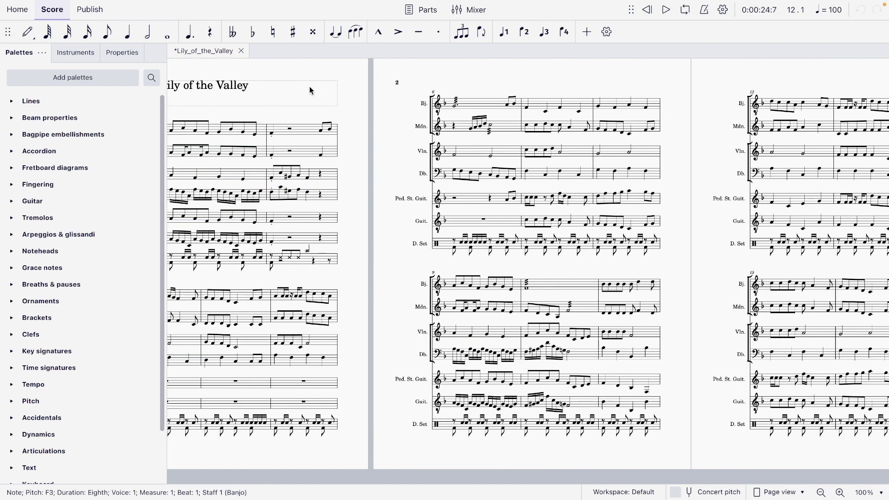
scroll(354, 125, left, 3)
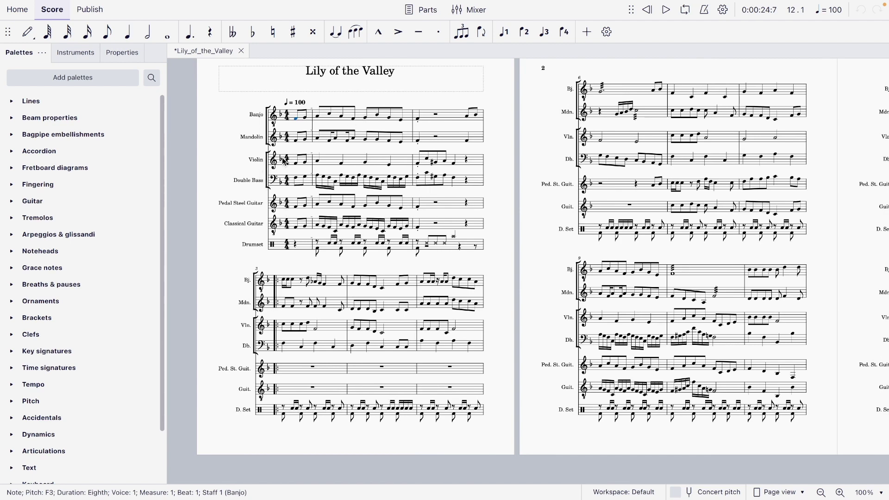
scroll(286, 161, right, 10)
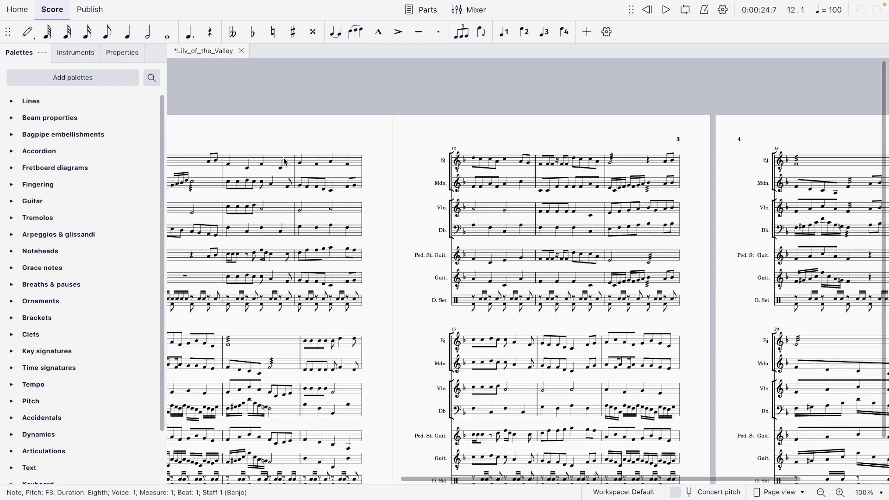
scroll(284, 158, down, 3)
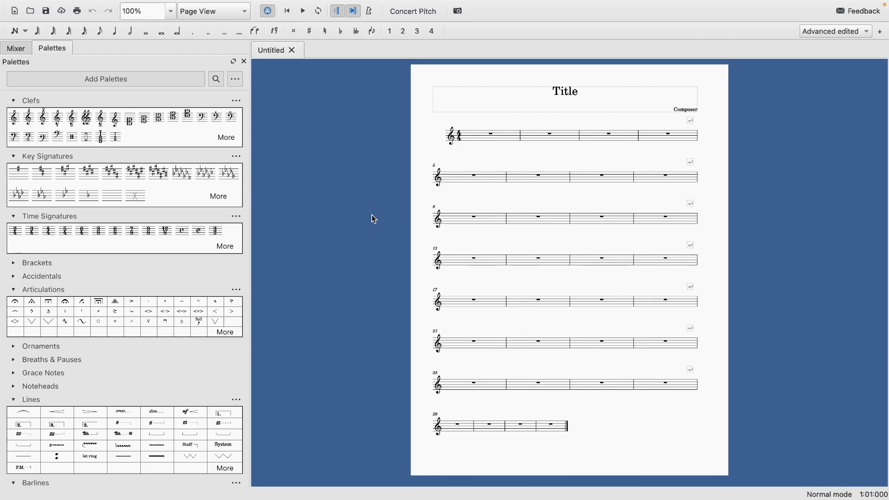
scroll(346, 146, up, 3)
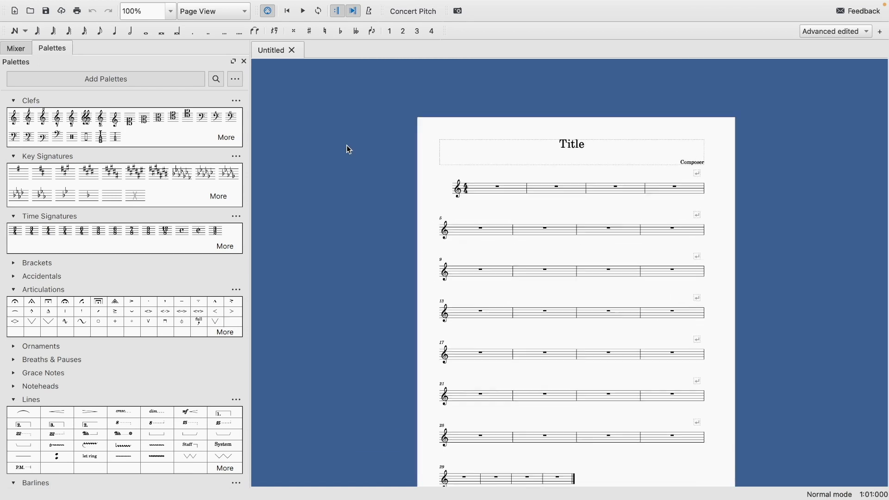
scroll(346, 146, up, 2)
scroll(346, 146, down, 3)
scroll(347, 145, up, 3)
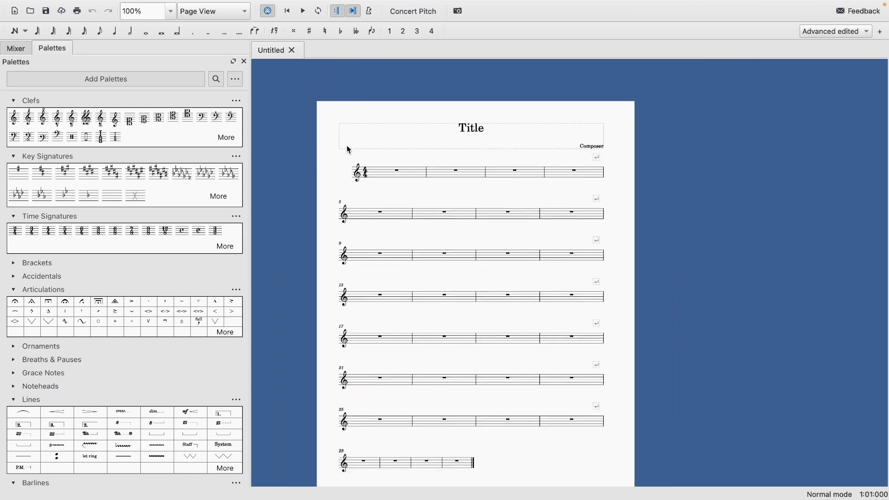
scroll(349, 150, right, 2)
scroll(349, 149, up, 1)
scroll(349, 149, down, 4)
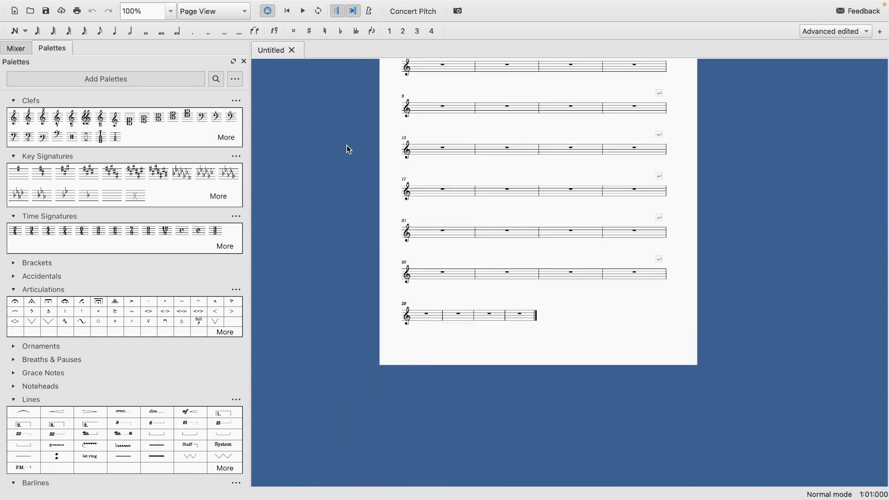
scroll(347, 145, left, 2)
scroll(347, 145, right, 3)
scroll(347, 145, up, 1)
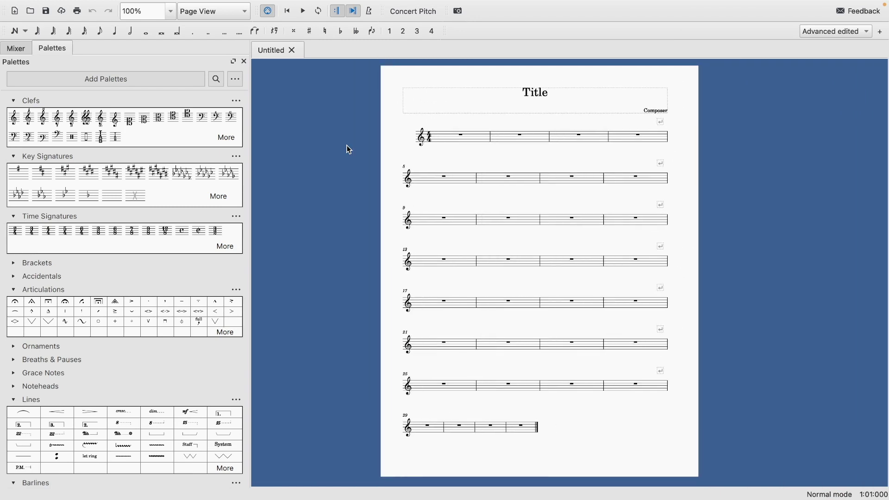
Look through the expanded palettes and make the palettes area slightly narrower
scroll(92, 132, down, 1)
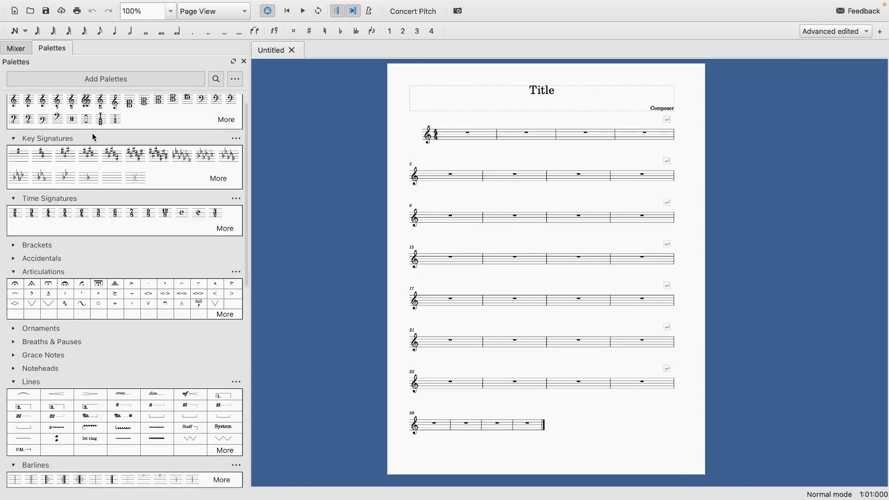
scroll(92, 132, up, 1)
scroll(51, 113, down, 12)
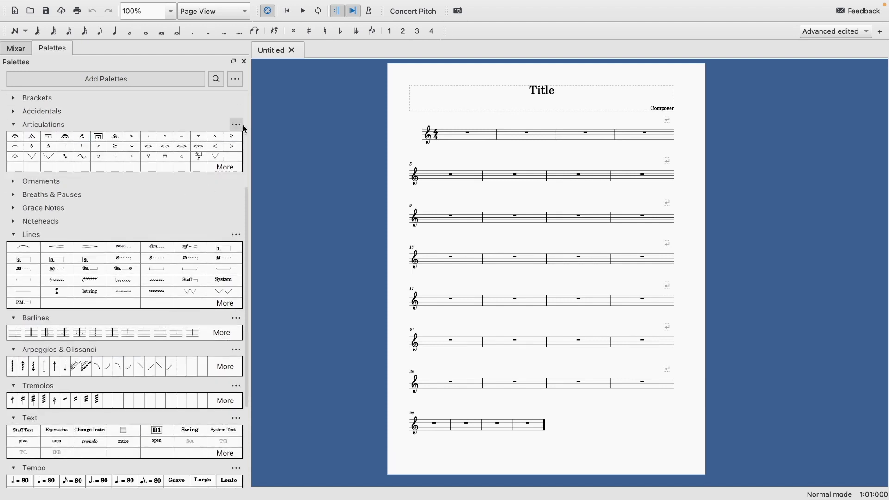
drag(251, 124, 246, 124)
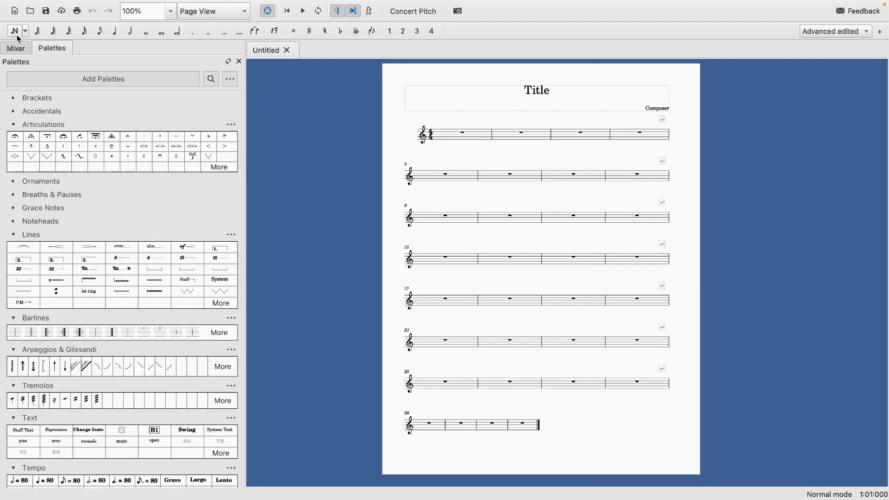
View the Piano channel's settings in the Mixer and return to browsing the palettes
click(21, 55)
click(46, 50)
click(7, 48)
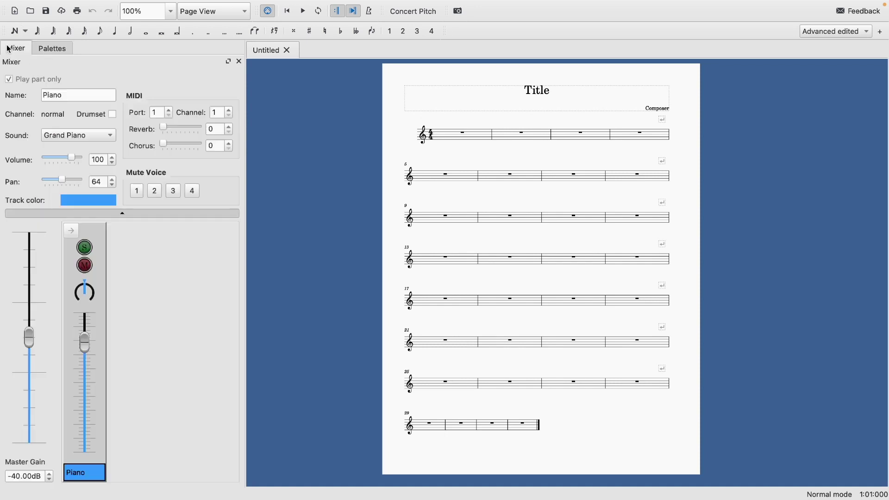
click(58, 52)
scroll(107, 209, down, 3)
scroll(104, 201, down, 1)
Try entering a rising run of quarter notes from measure 1 through measure 14 and delete them all
click(463, 134)
key(5)
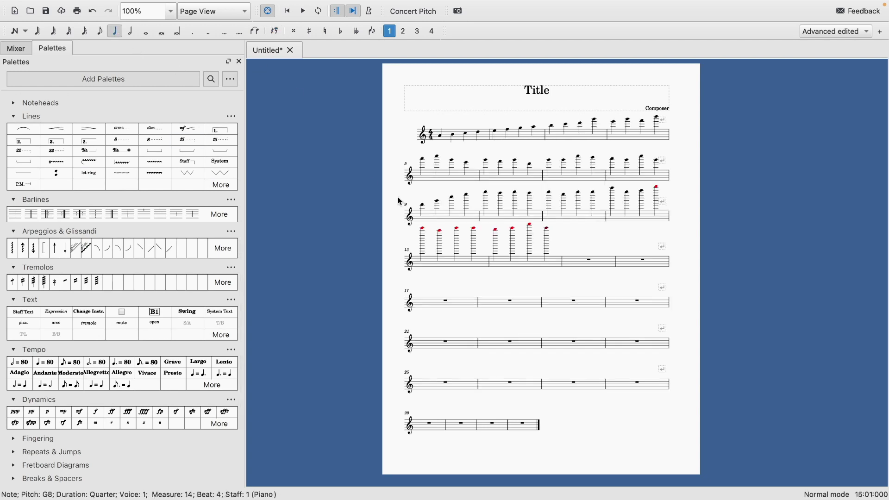
shift+click(438, 137)
key(Delete)
scroll(441, 162, down, 1)
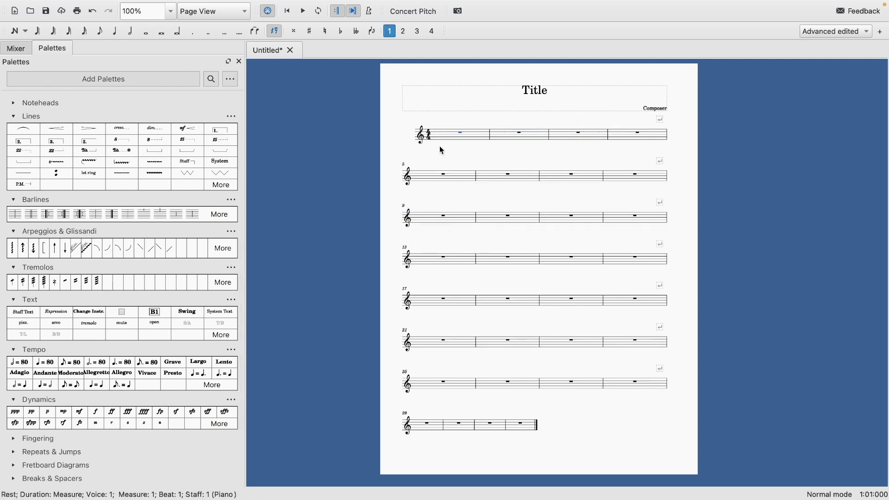
scroll(439, 194, up, 2)
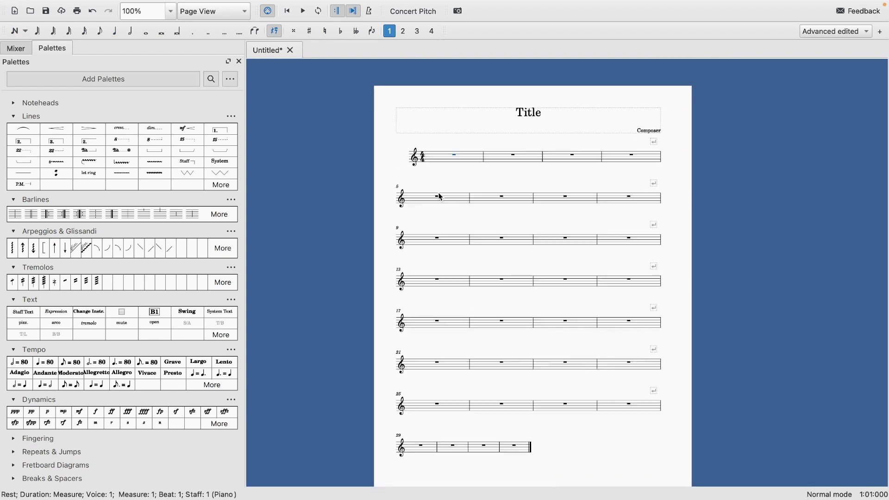
scroll(425, 250, down, 3)
scroll(454, 234, up, 3)
scroll(326, 120, right, 2)
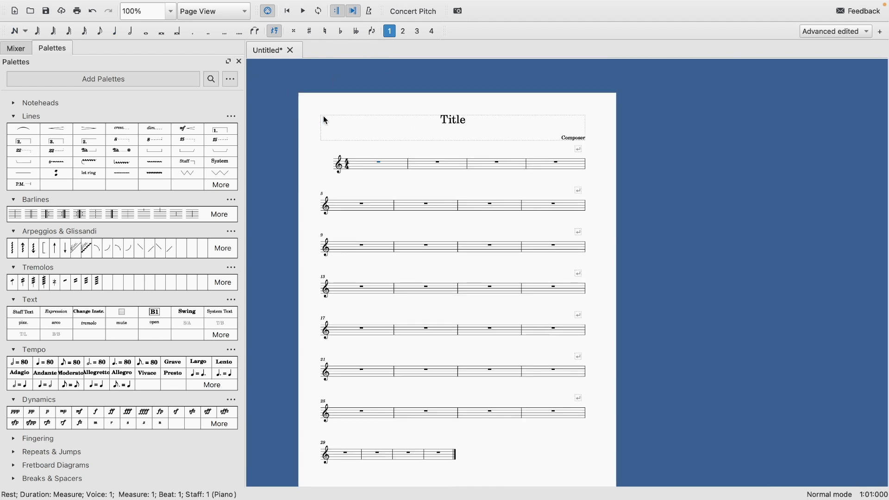
scroll(324, 117, down, 1)
scroll(323, 117, left, 1)
Collapse the Dynamics, Tempo, Text, Tremolos, Arpeggios & Glissandi and Barlines palettes
scroll(158, 225, down, 1)
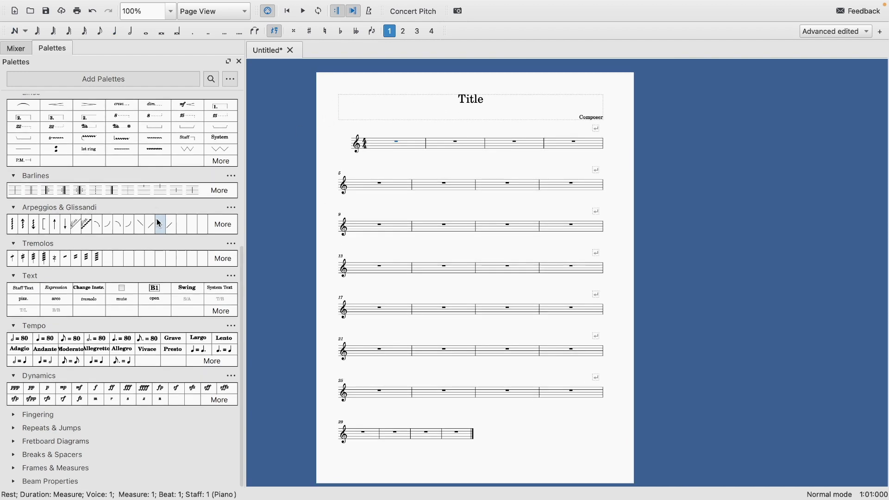
scroll(28, 394, up, 1)
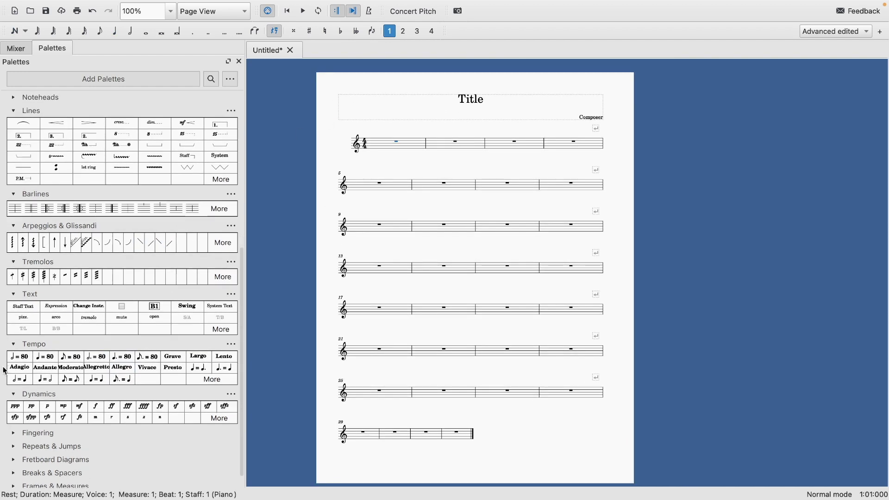
click(15, 395)
click(13, 350)
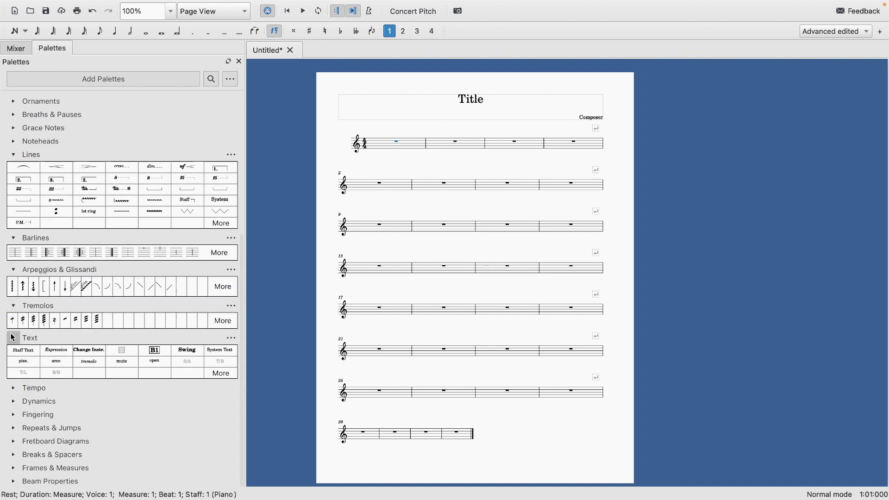
click(13, 338)
click(13, 343)
click(13, 324)
click(13, 301)
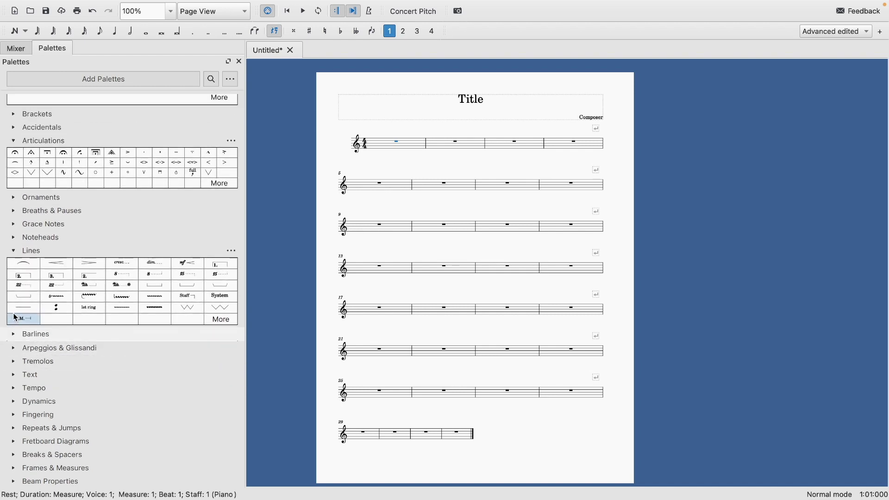
Collapse the Lines, Articulations, Time Signatures, Key Signatures and Clefs palettes
click(12, 254)
click(22, 234)
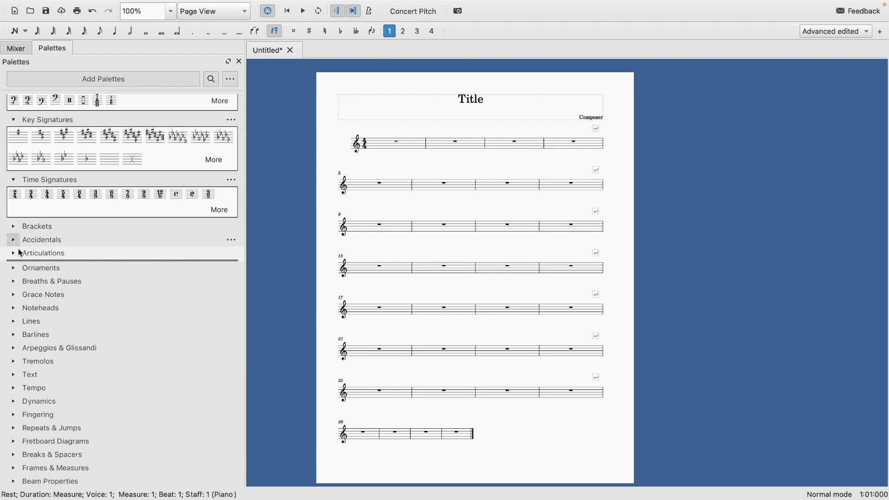
click(13, 216)
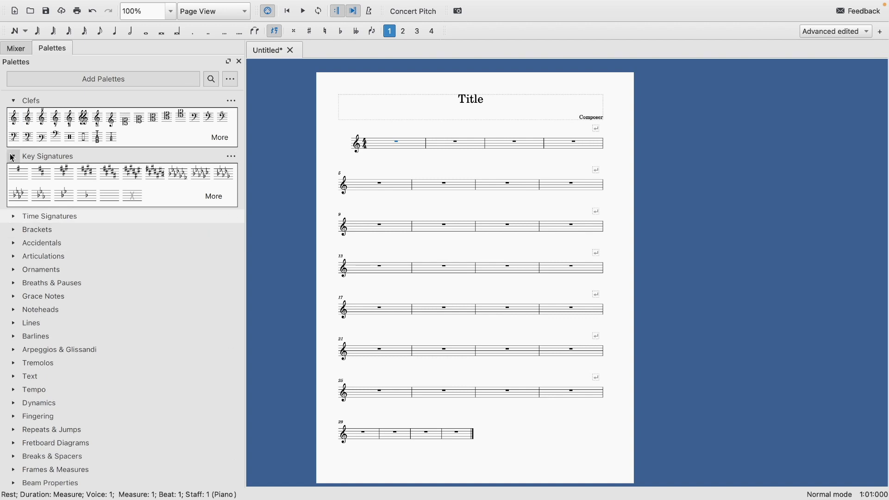
click(13, 156)
click(14, 100)
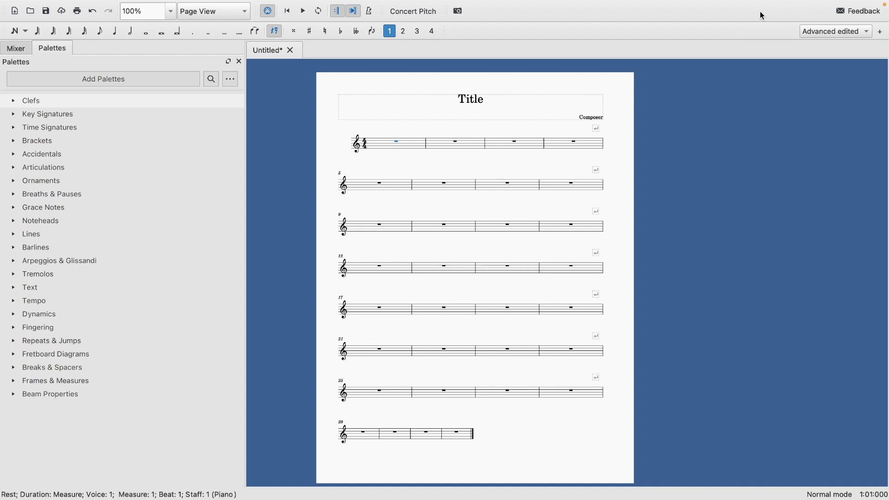
Enter the quarter notes A, B, C and D in measure 1 of the piano staff
scroll(737, 140, down, 1)
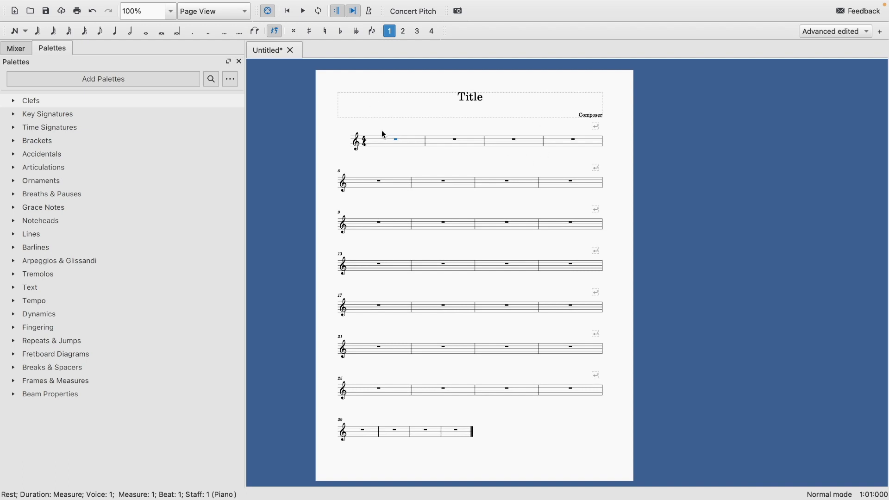
click(397, 141)
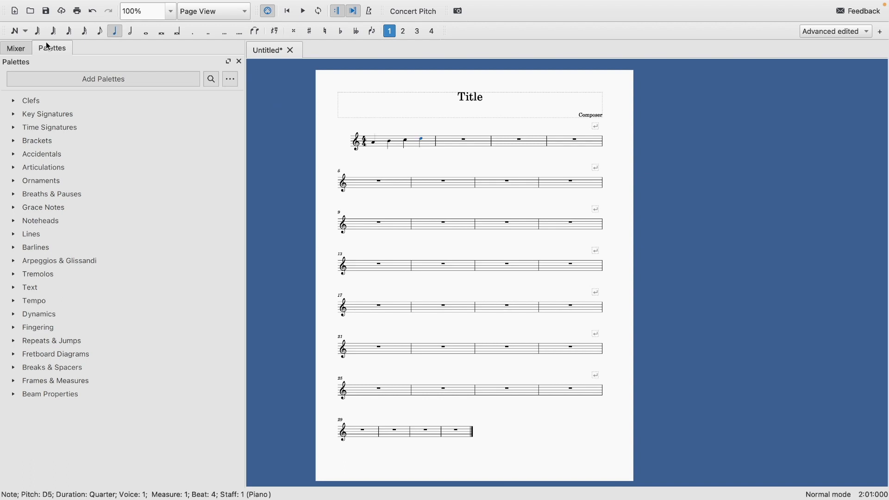
Browse the sounds available for the Piano channel in the Mixer, keep Grand Piano, and return to the palettes
click(20, 49)
click(89, 136)
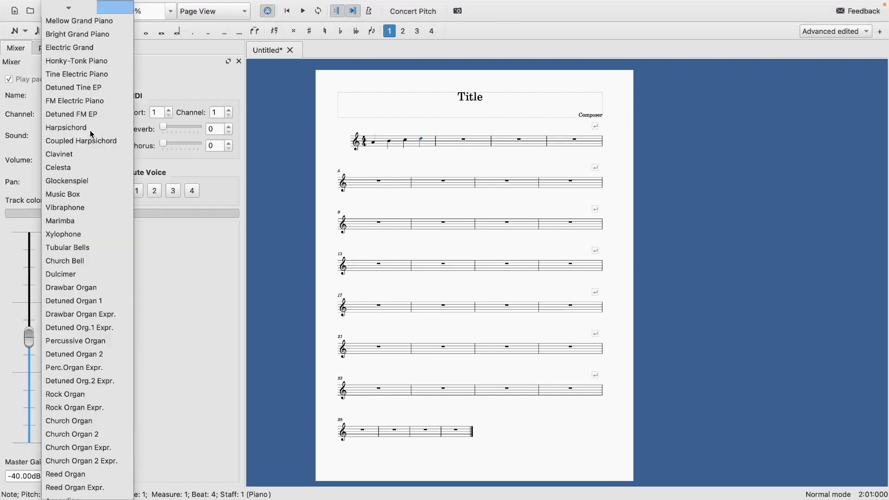
scroll(91, 149, down, 20)
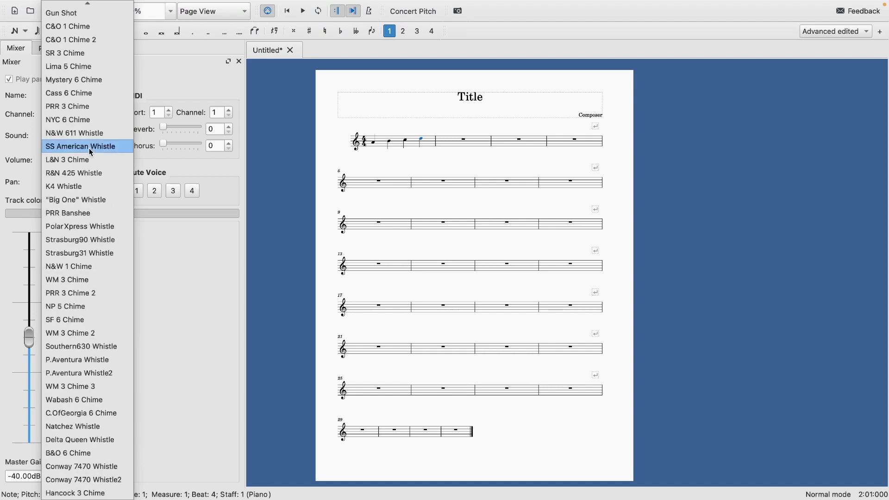
click(231, 260)
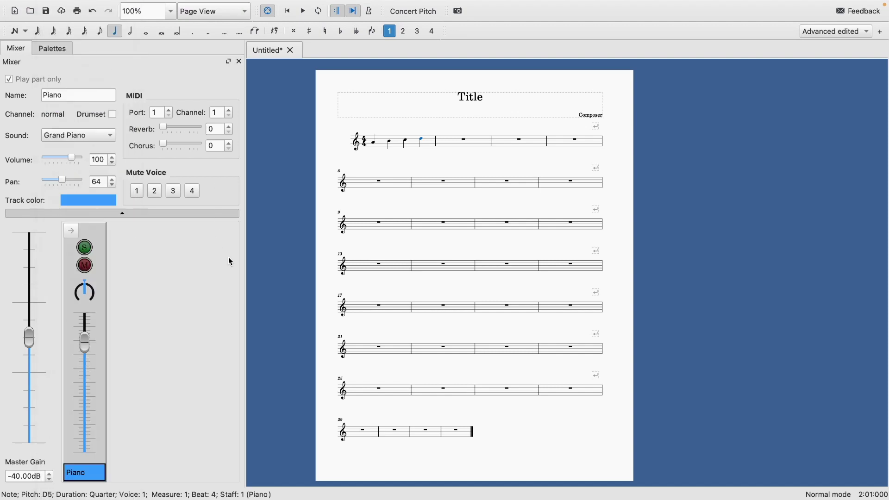
click(55, 51)
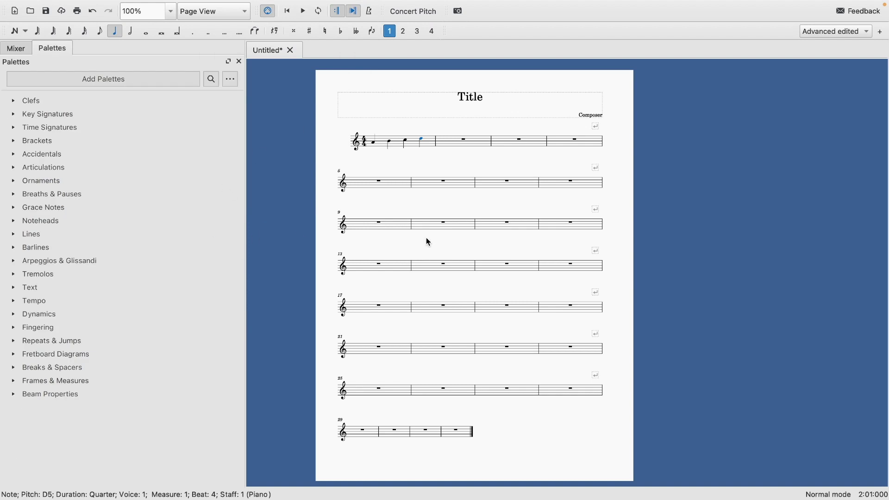
Look through the Piano channel's full list of Mixer sounds, from the pianos down to the chimes and whistles
click(21, 52)
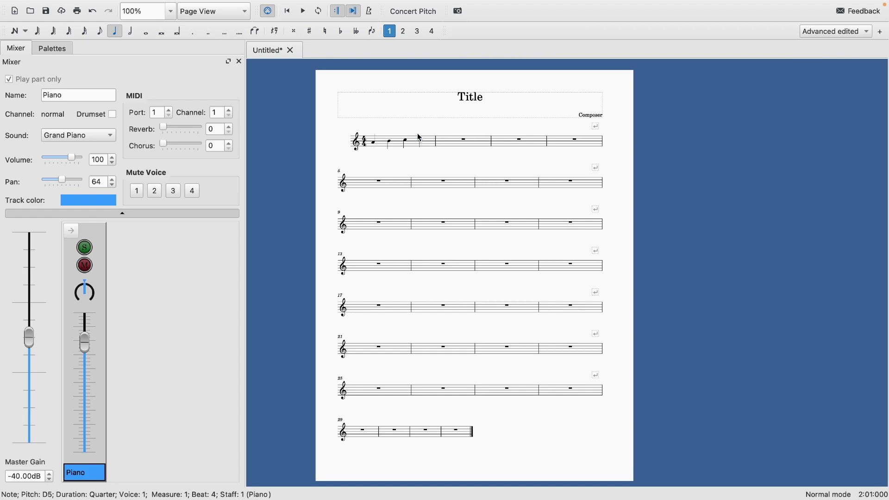
click(392, 145)
click(97, 135)
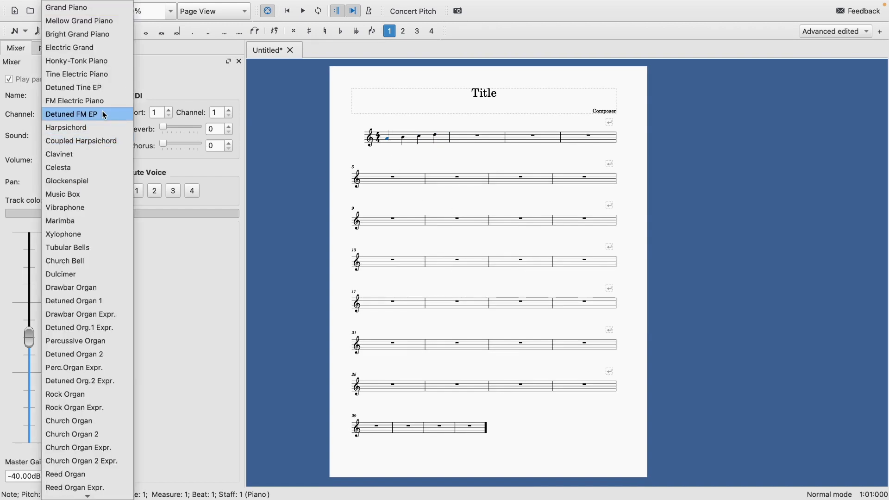
scroll(103, 115, down, 20)
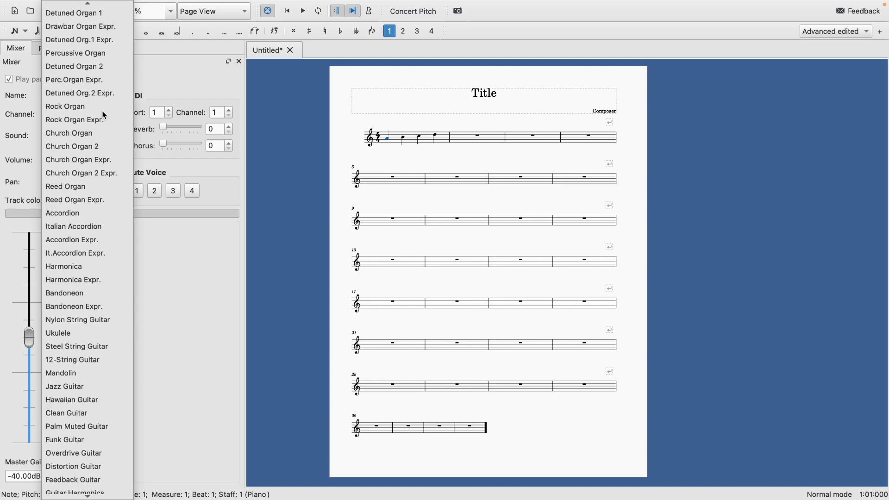
scroll(102, 113, down, 20)
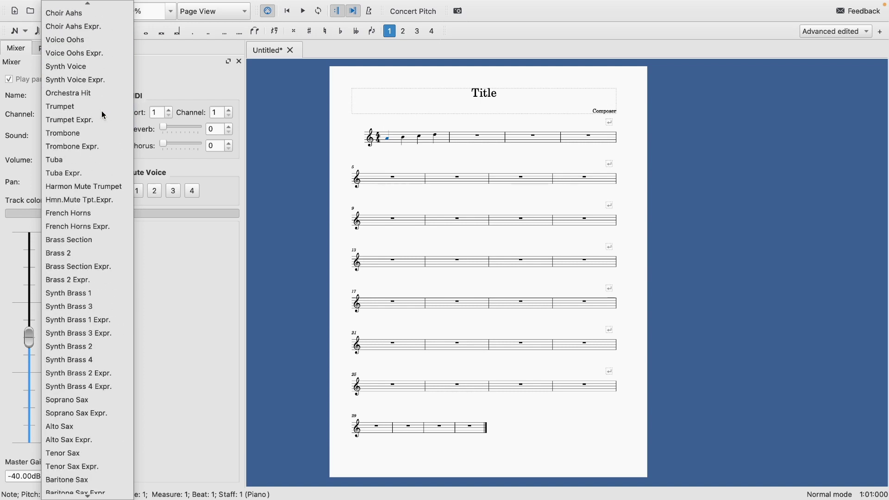
scroll(103, 115, down, 14)
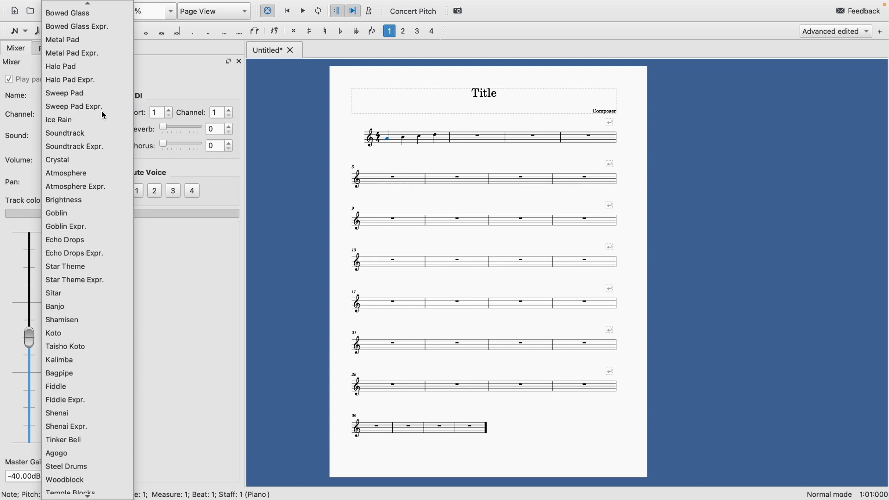
scroll(102, 110, down, 20)
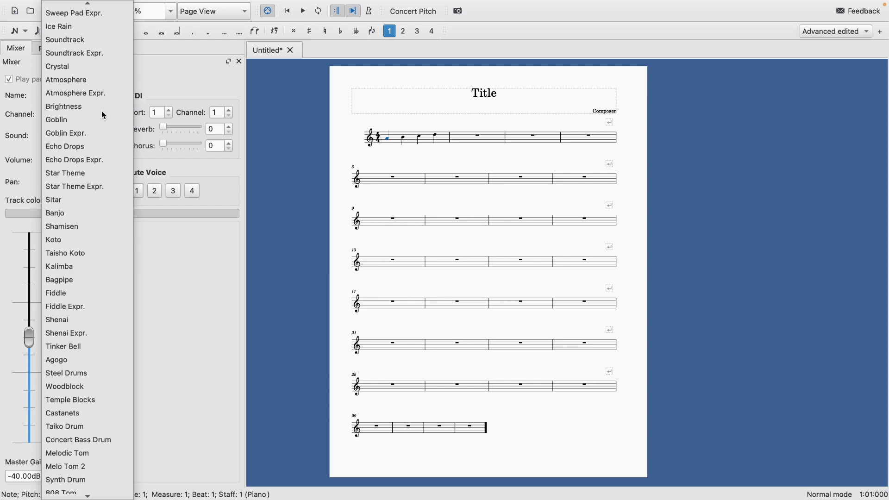
scroll(102, 110, down, 9)
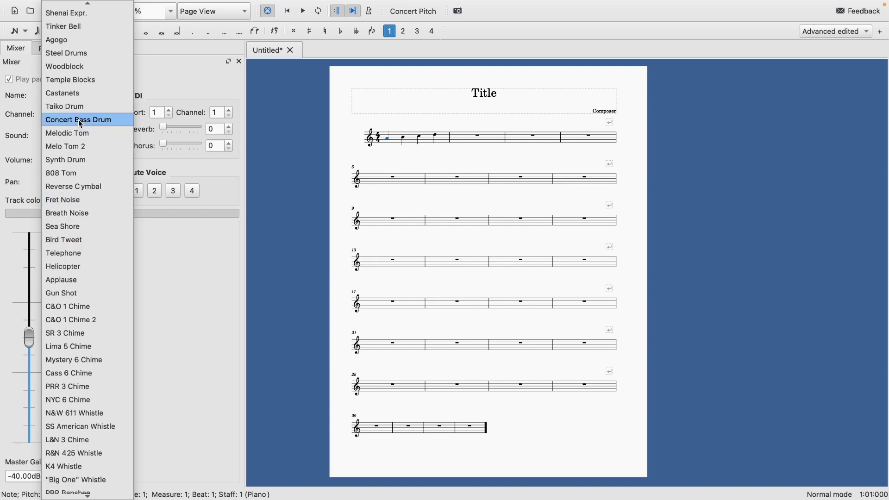
scroll(85, 215, down, 6)
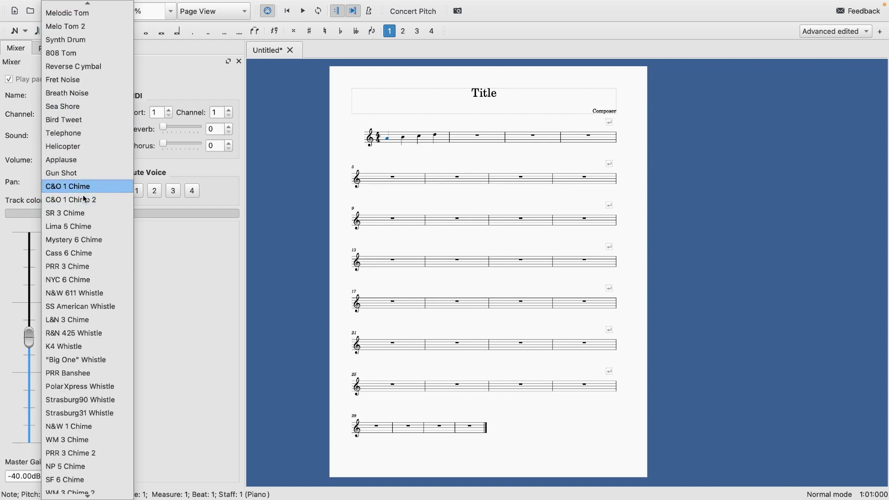
scroll(85, 218, down, 7)
scroll(83, 214, up, 10)
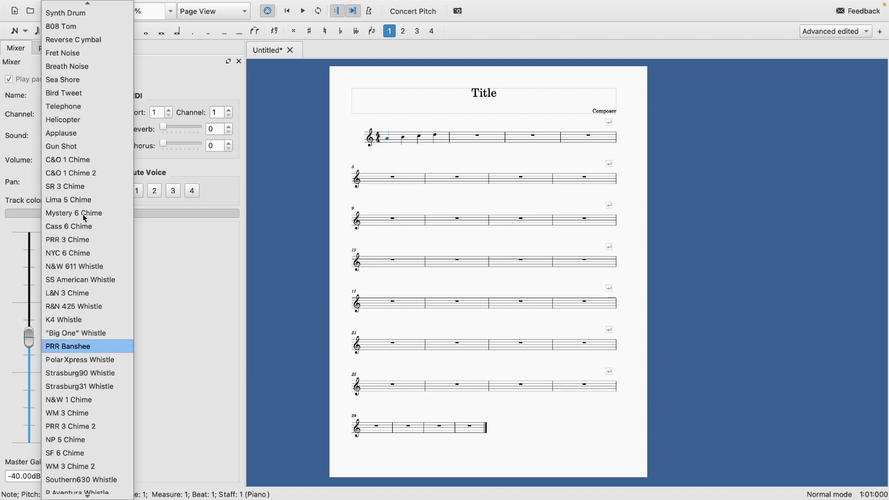
Set the Piano channel's sound to K4 Whistle and play back from the first note, A
key(Down)
key(Down)
key(Up)
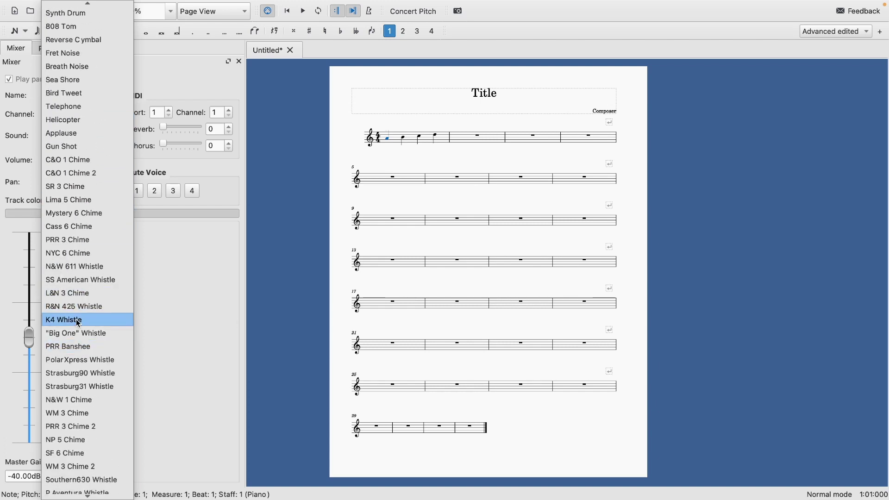
key(Down)
key(Return)
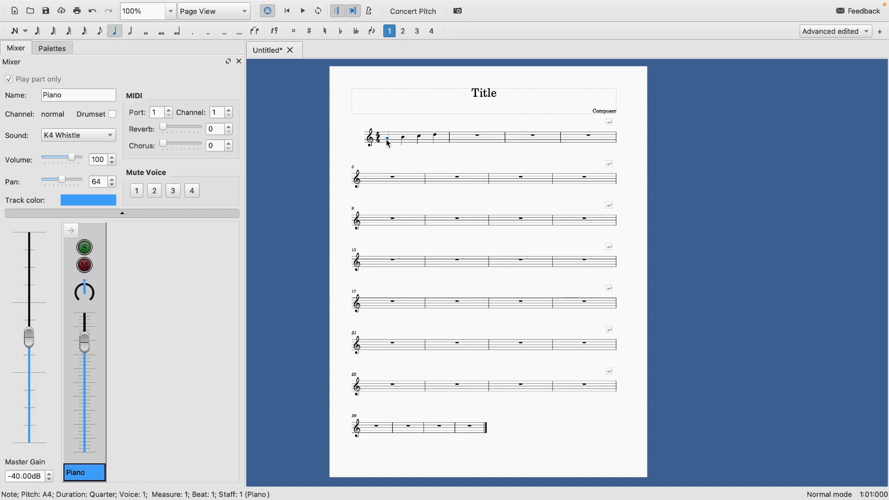
click(388, 139)
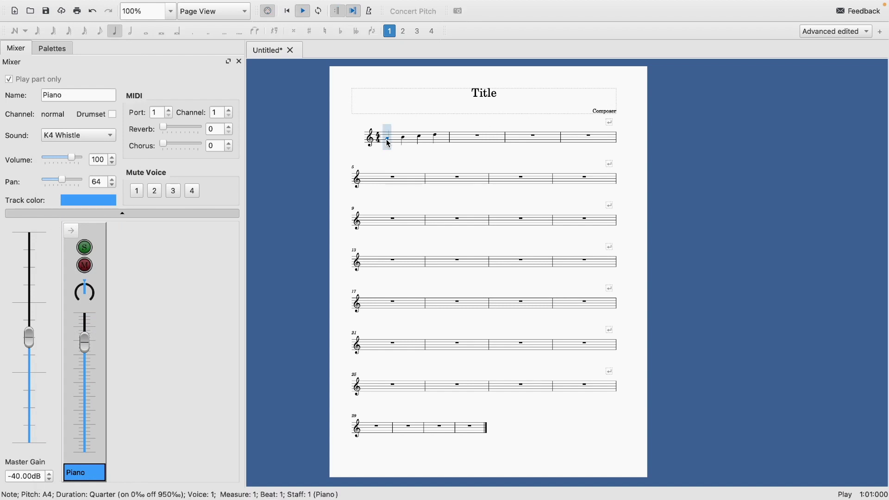
Change the Piano channel's sound to L&N 3 Chime
click(112, 135)
scroll(112, 160, down, 3)
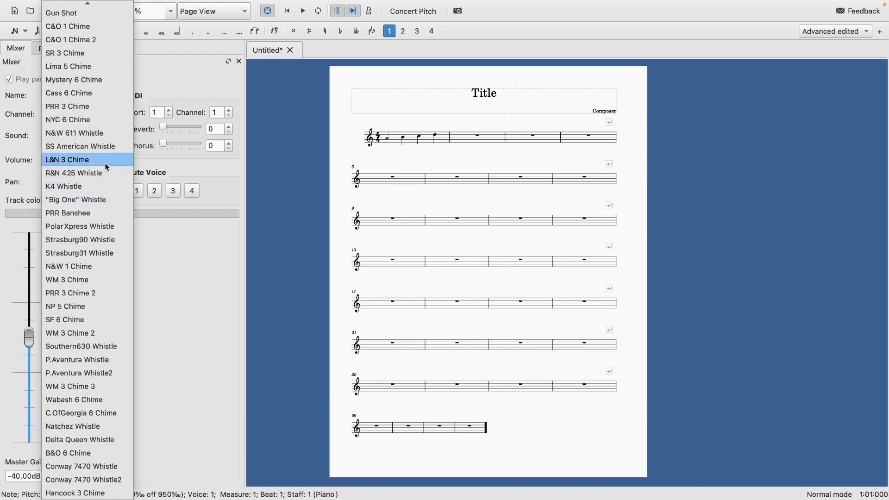
click(107, 159)
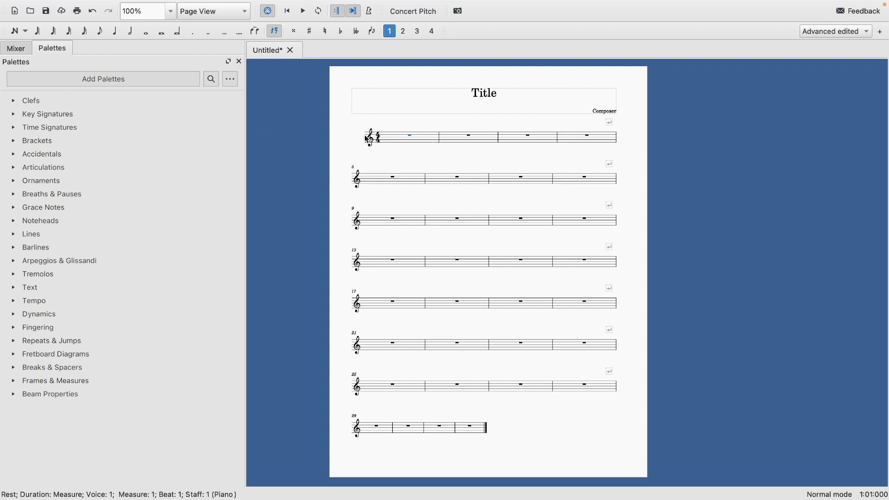
Set the Piano channel's sound to PolarXpress Whistle and close the Mixer
click(16, 49)
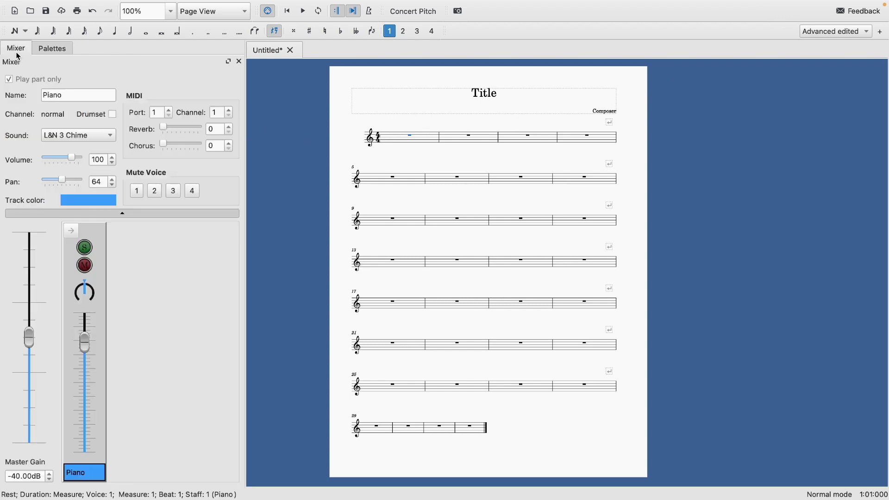
click(97, 137)
scroll(97, 137, up, 2)
scroll(96, 138, down, 5)
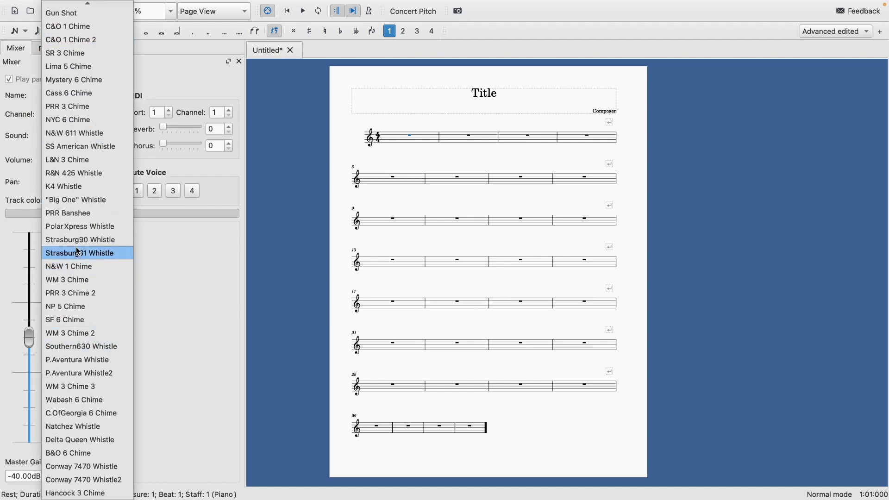
click(95, 227)
key(F10)
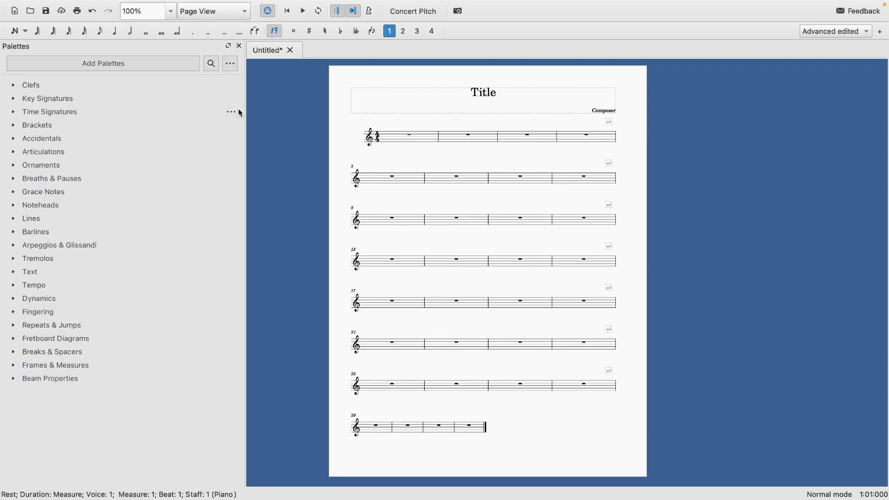
Enter a run of quarter notes starting A, B, C in measures 1 to 3 of the piano staff
click(115, 31)
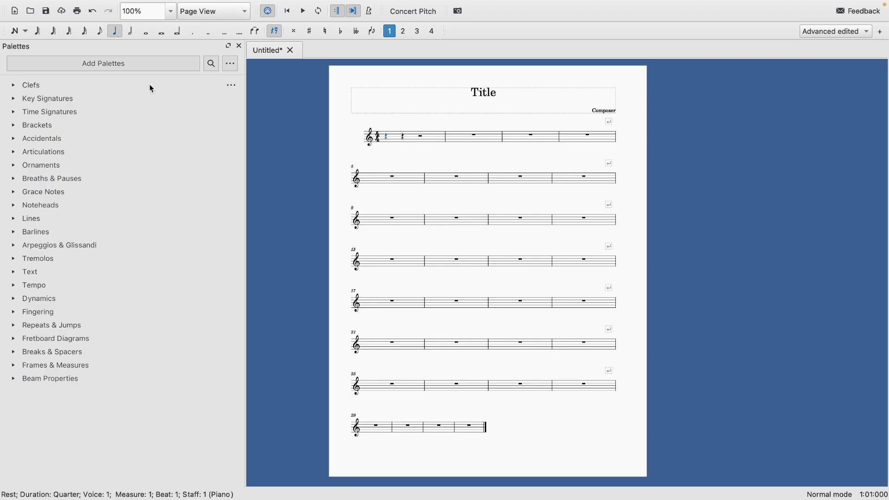
key(n)
key(a)
key(b)
key(c)
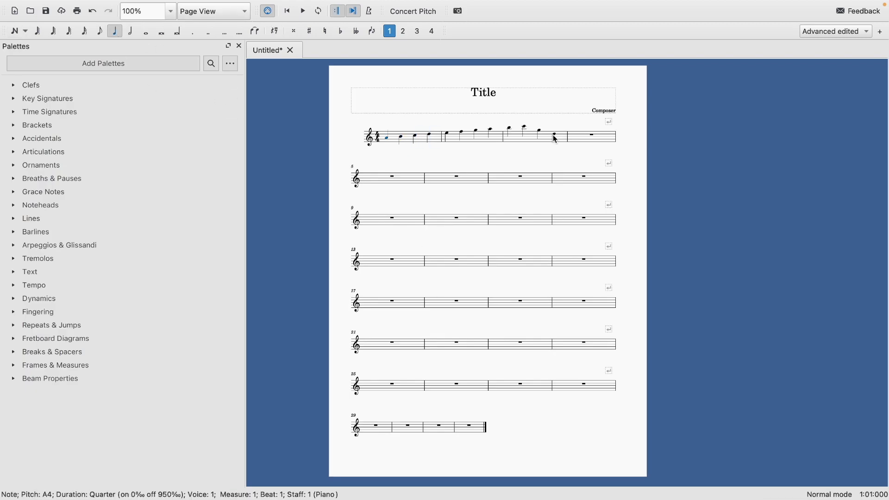
Delete all the notes in measures 1 to 3 and close the untitled score
shift+click(553, 136)
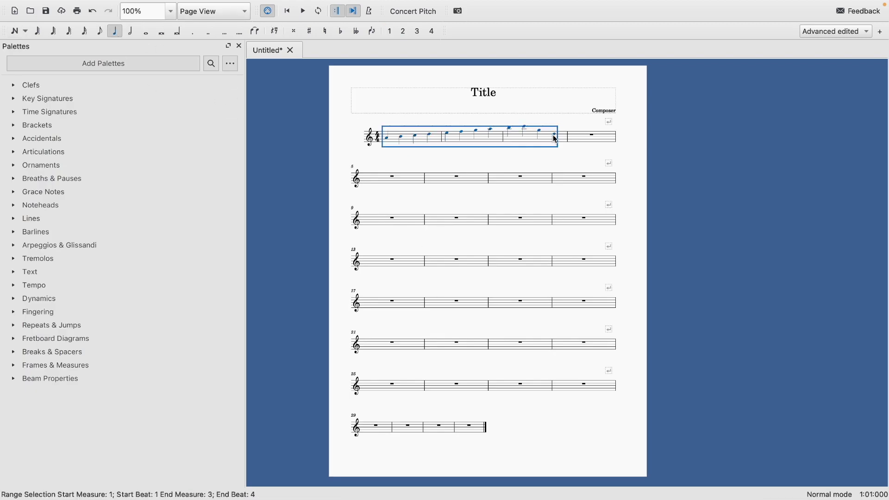
key(Delete)
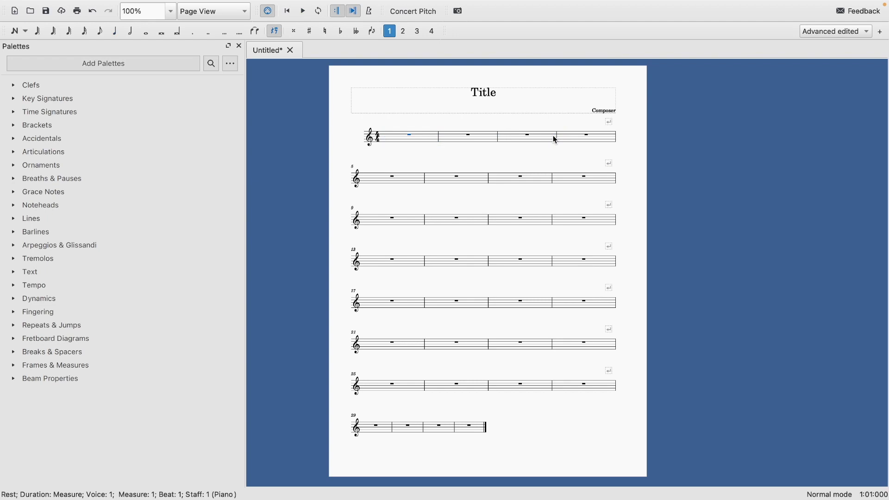
click(292, 51)
click(401, 258)
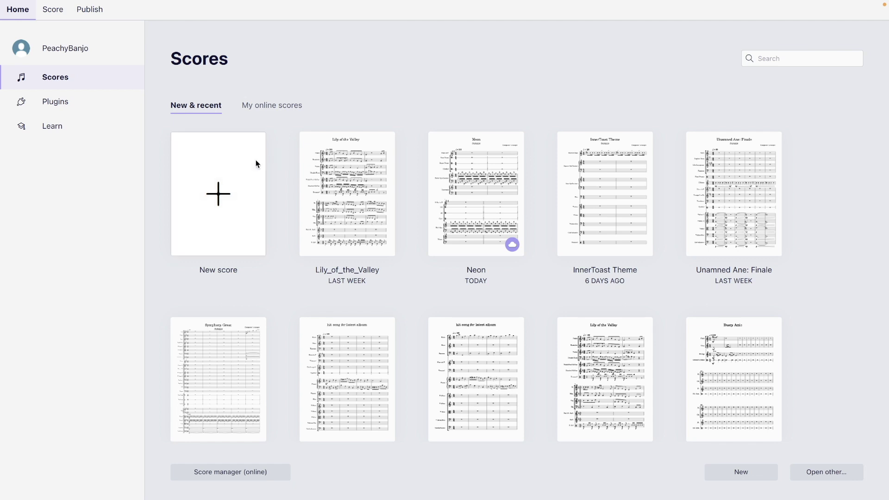
Start a new score in the newer MuseScore version and browse the Woodwinds family among all instruments
click(221, 143)
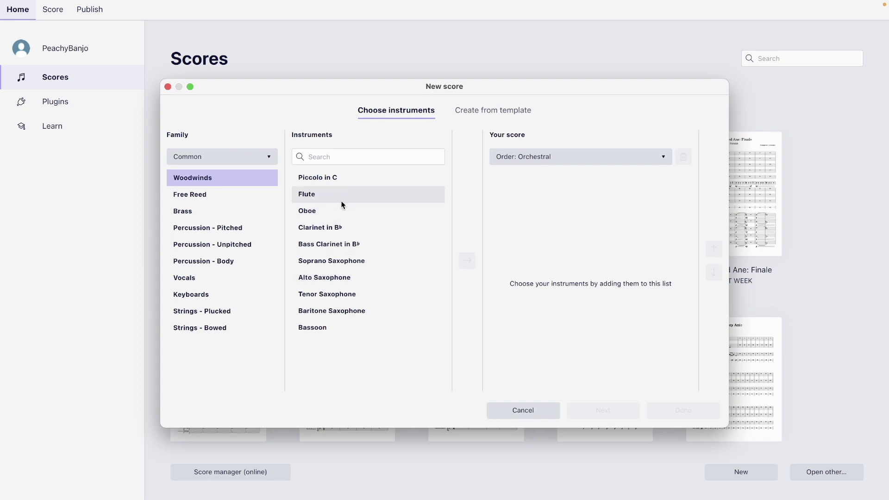
click(211, 156)
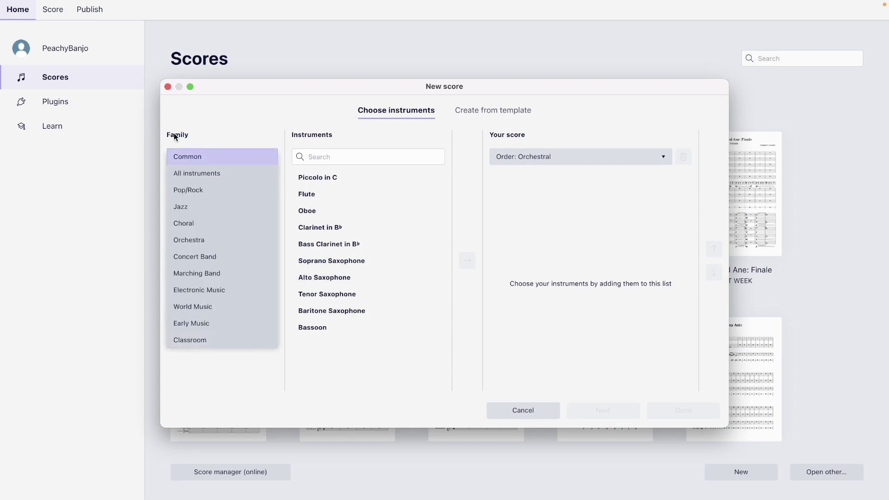
click(192, 174)
click(220, 183)
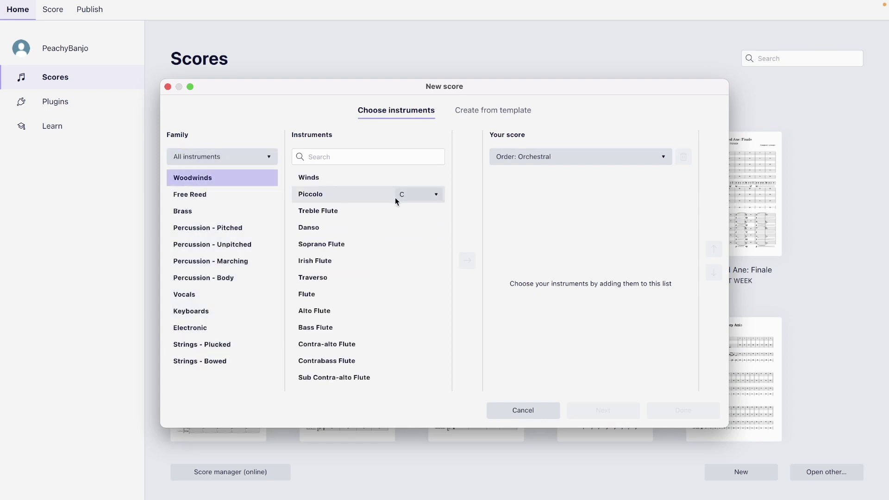
scroll(344, 171, down, 2)
scroll(344, 174, down, 2)
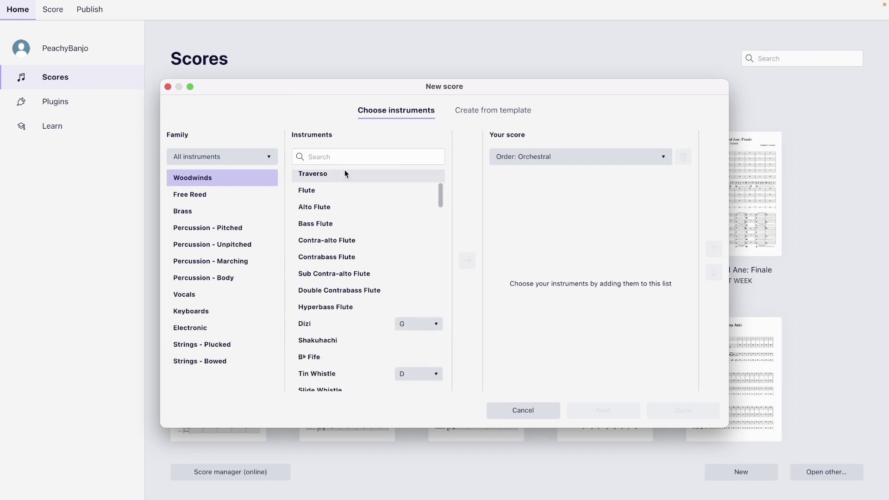
Search the instruments for "engl" and add the English Horn to the new score
click(339, 158)
text(engl)
click(354, 185)
click(361, 200)
click(467, 260)
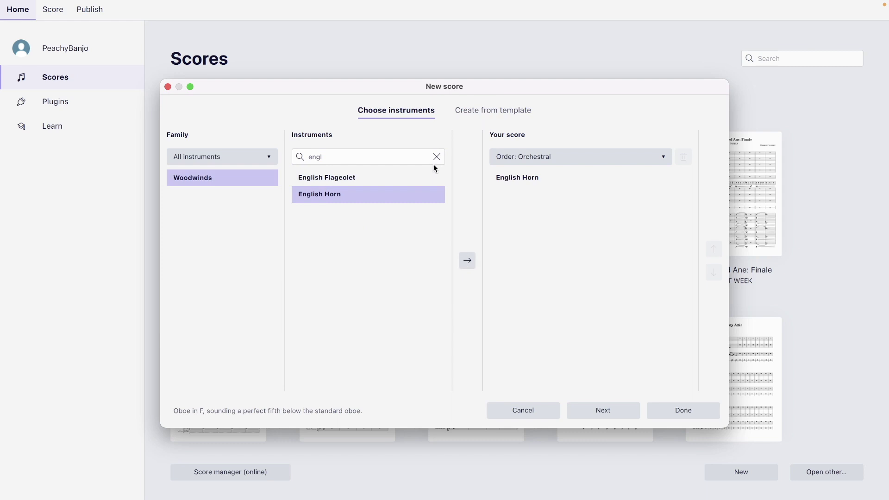
Search the instruments for "pian" and add the Grand Piano to the new score
click(437, 156)
text(pian)
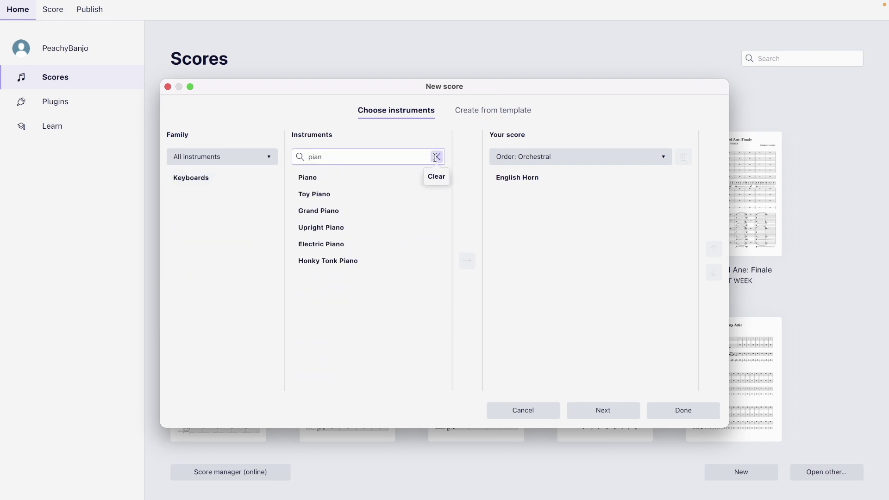
click(323, 211)
click(467, 261)
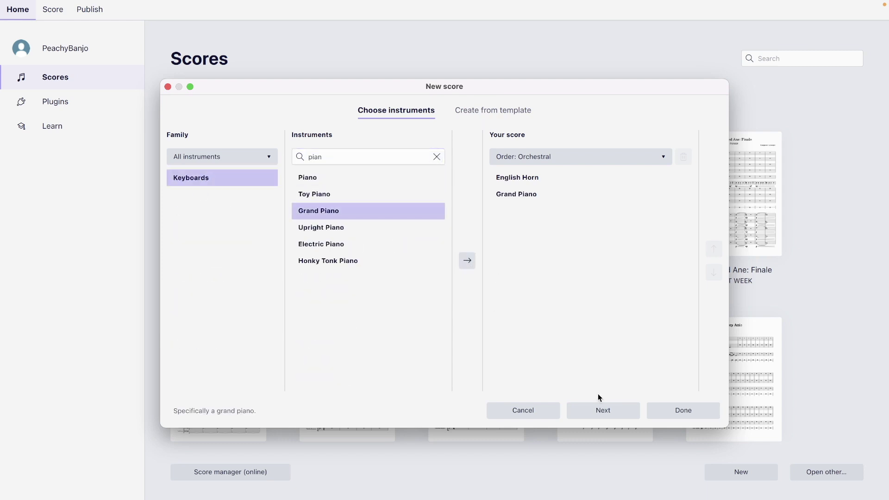
Continue to the additional score information and set the initial number of measures to 256
click(616, 411)
click(508, 198)
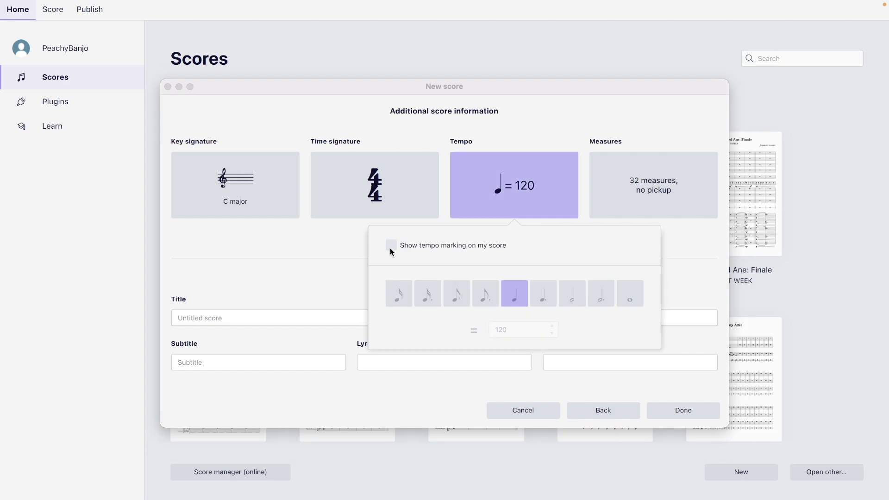
click(699, 192)
double_click(574, 327)
text(2)
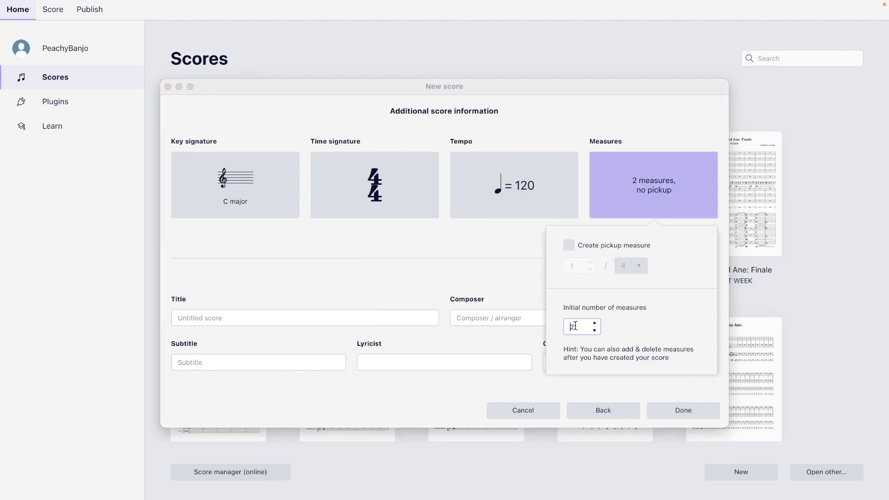
text(56)
click(407, 297)
Title the score "amazing youtube song take 2 (yippe!!EE)" and create it
click(353, 318)
text(amazing y)
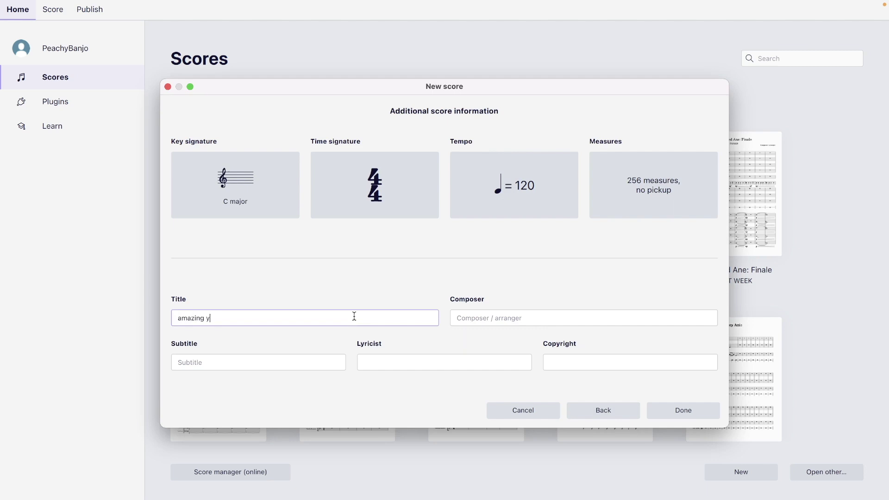
text(outube song take 2 (yippe!!EE))
click(709, 406)
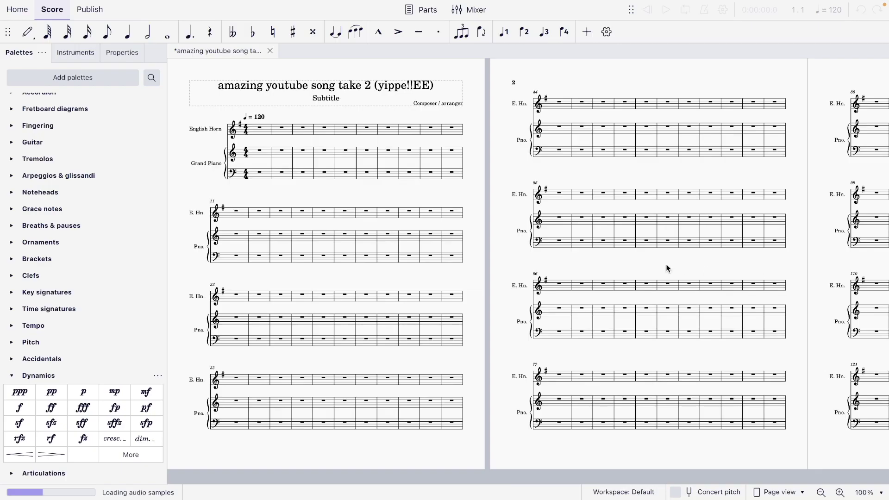
Enter the eighth notes E, C, D and B on the first two beats of measure 1 in the English Horn staff
click(260, 128)
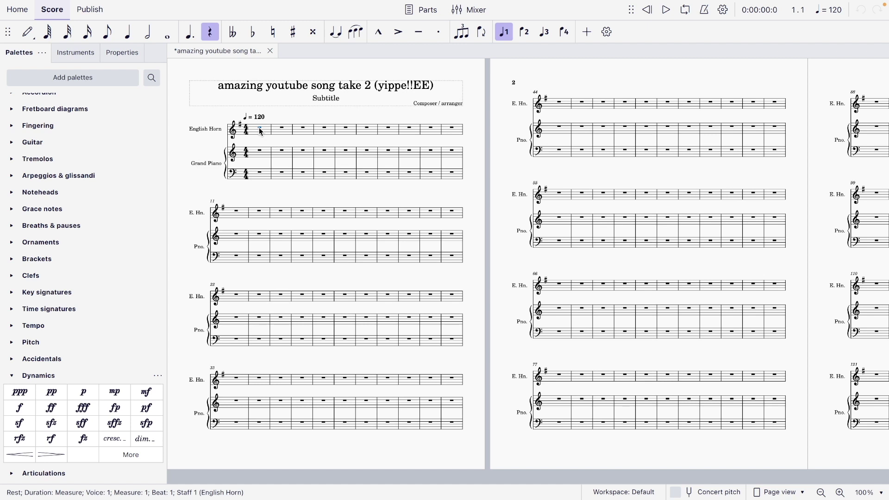
click(107, 32)
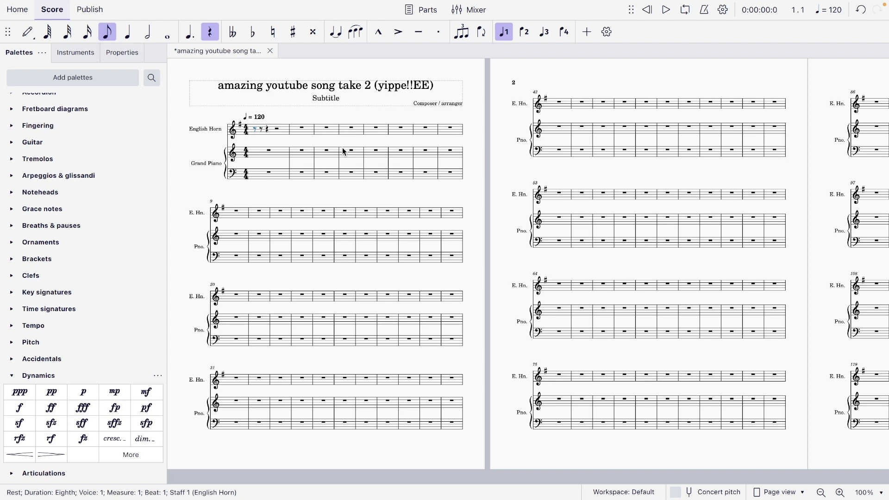
click(266, 129)
key(d)
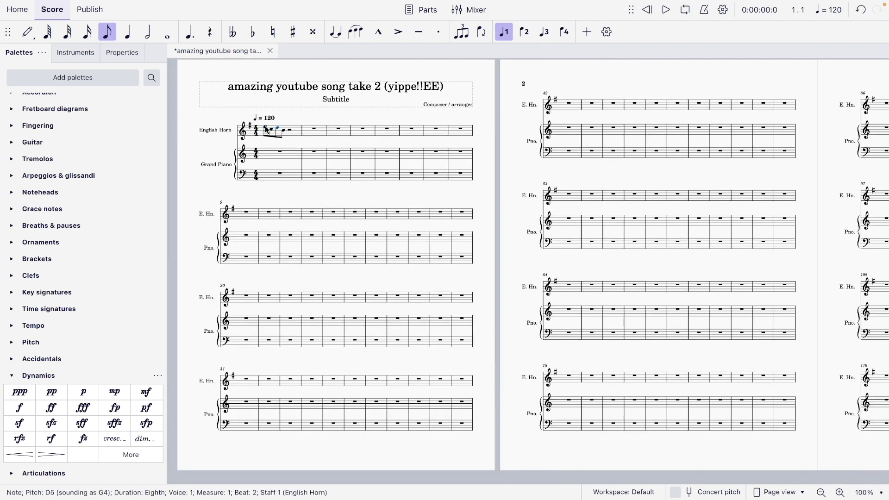
key(b)
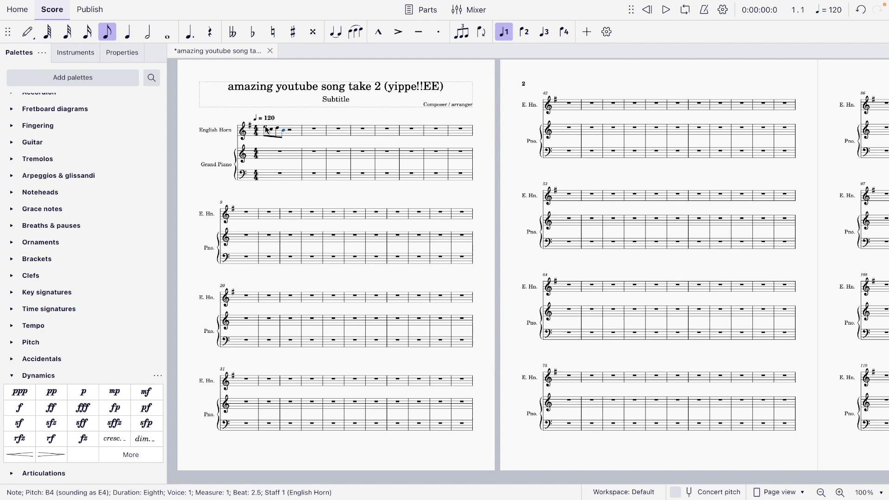
key(Right)
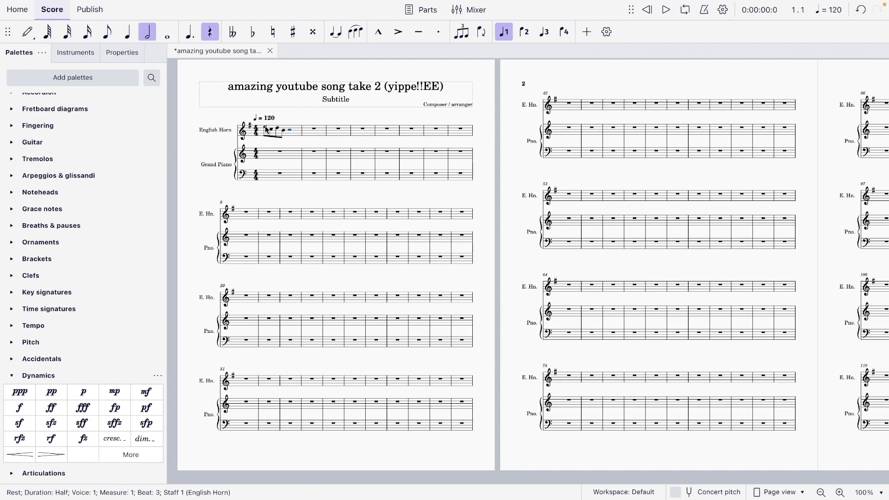
Fill the last two beats of English Horn measure 1 with the eighth notes C, A, B and G
click(109, 37)
key(c)
key(a)
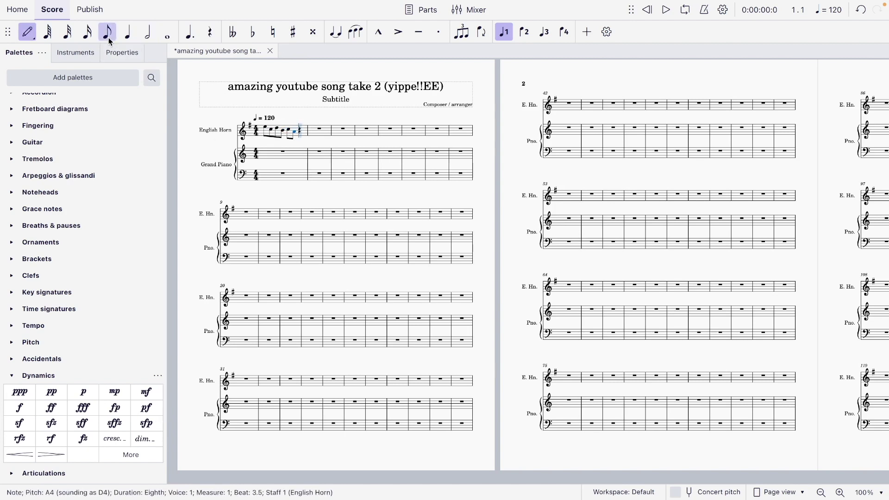
key(b)
key(g)
key(Escape)
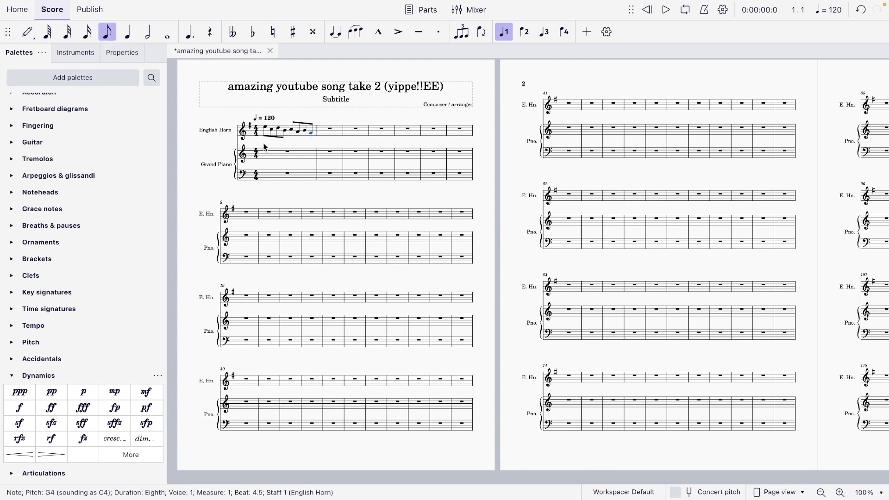
Select all the English Horn notes in measure 1 and repeat them in measure 2
scroll(269, 132, left, 1)
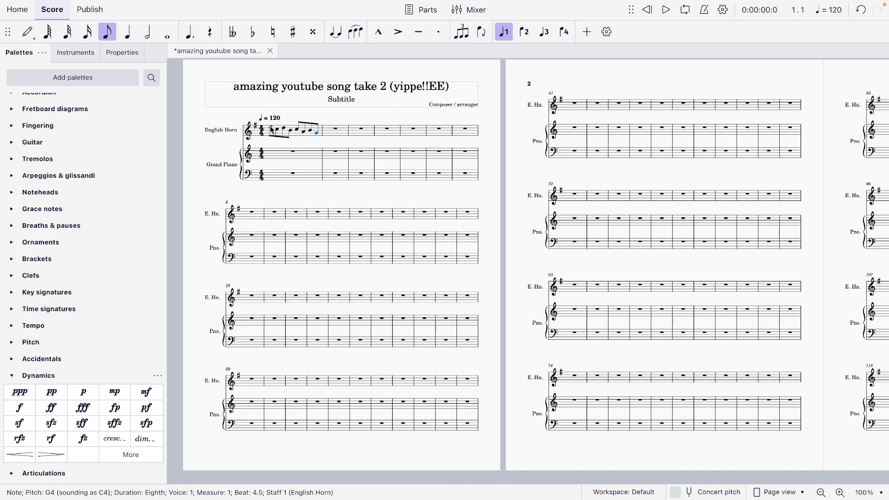
shift+click(272, 131)
key(r)
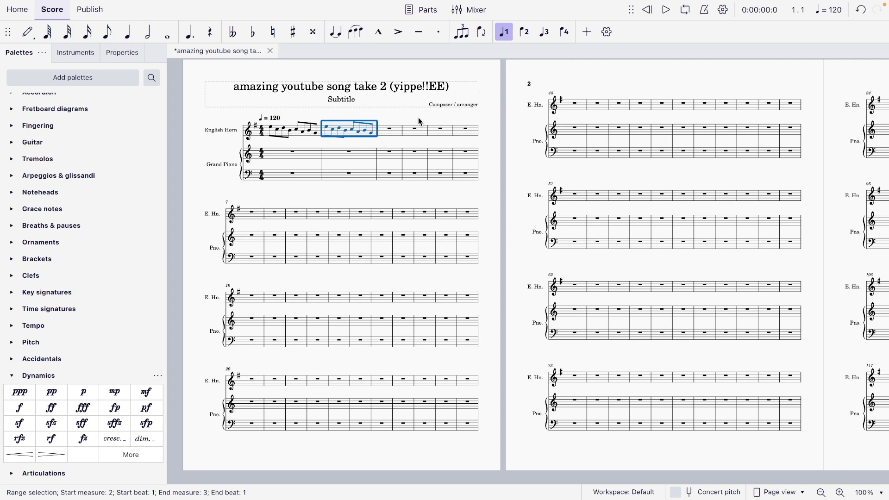
click(415, 118)
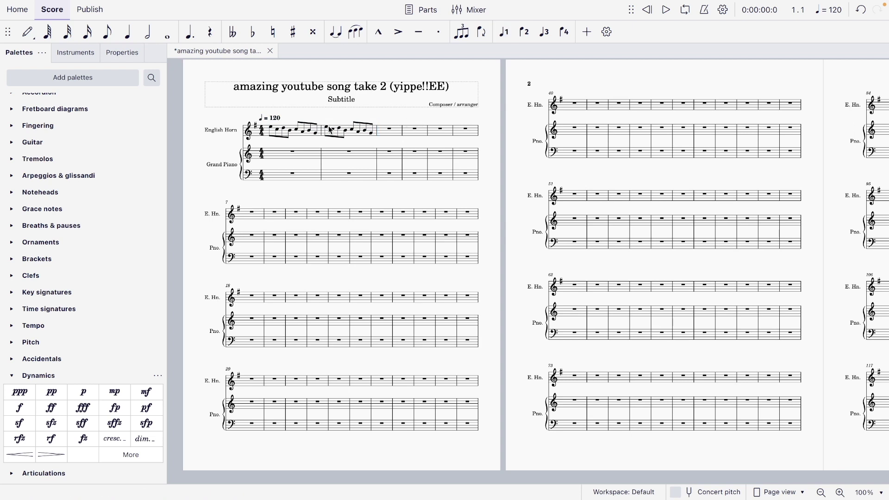
Play back the first two measures and change the English Horn's B on beat 4 of measure 2 to a quarter note
click(270, 128)
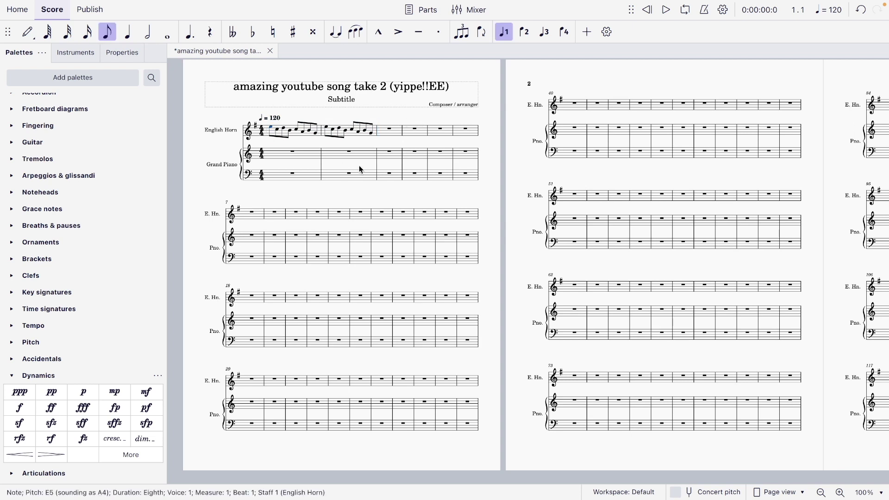
key(space)
key(space)
click(366, 131)
click(128, 32)
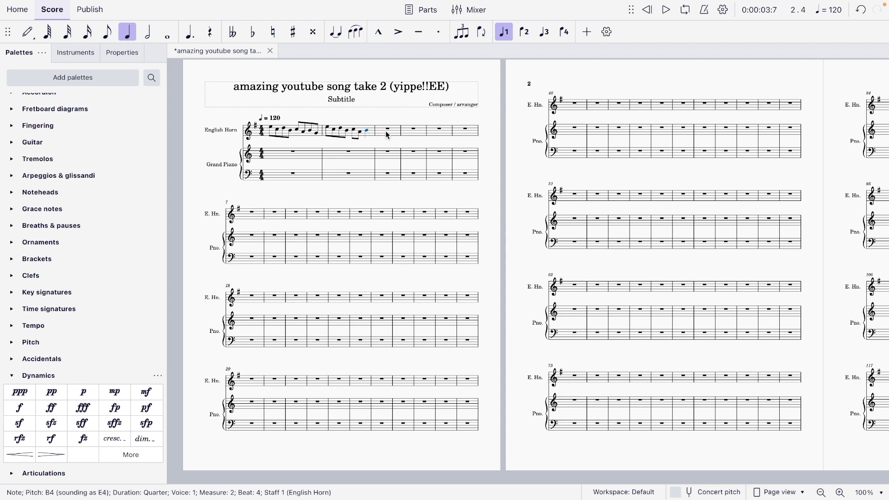
Fill English Horn measure 3 with the eighth notes G, B, A, C, D, B, C and E
key(Right)
click(115, 36)
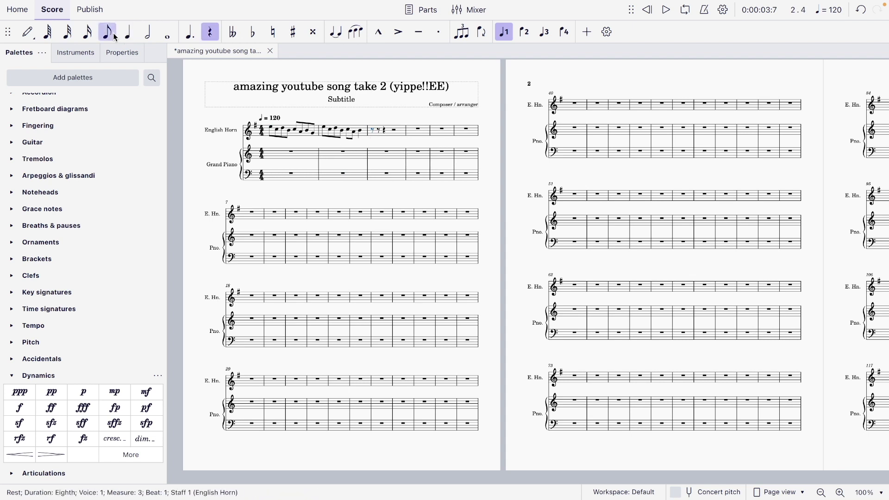
key(g)
key(b)
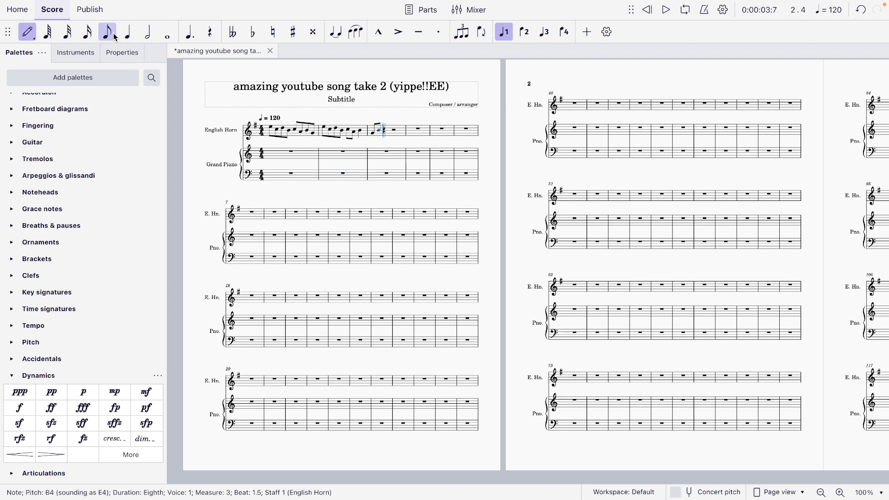
key(a)
key(c)
key(d)
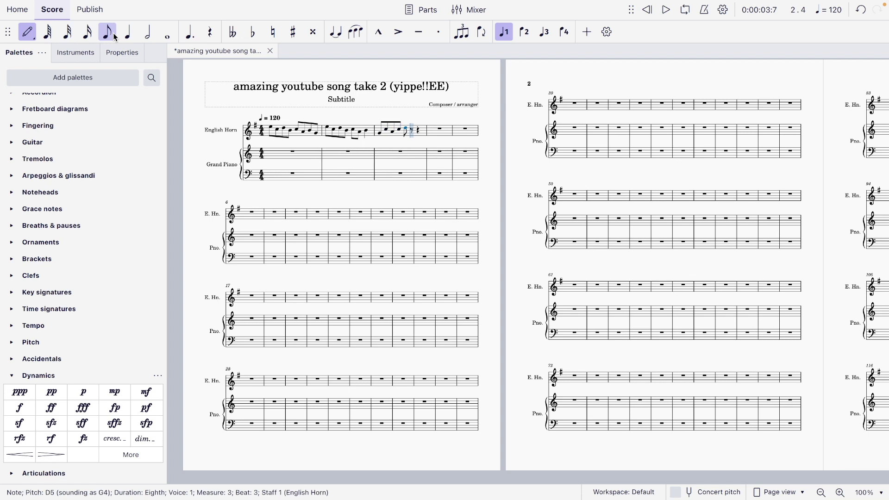
key(b)
key(c)
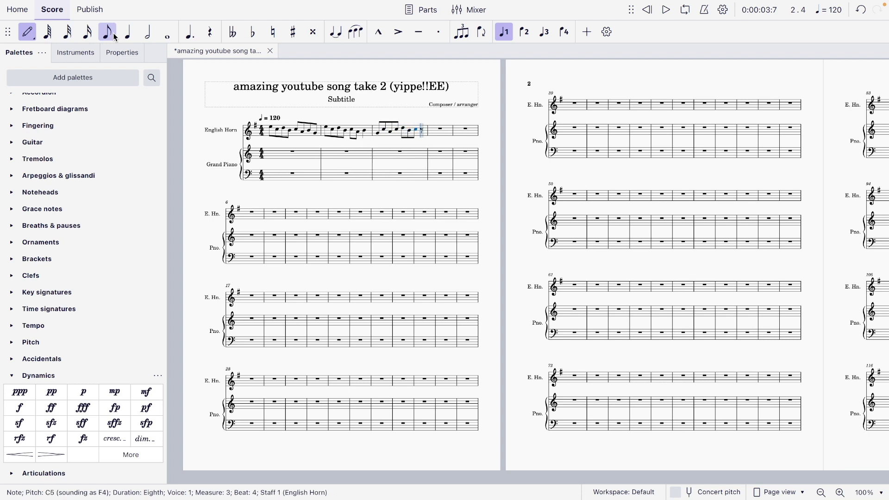
key(e)
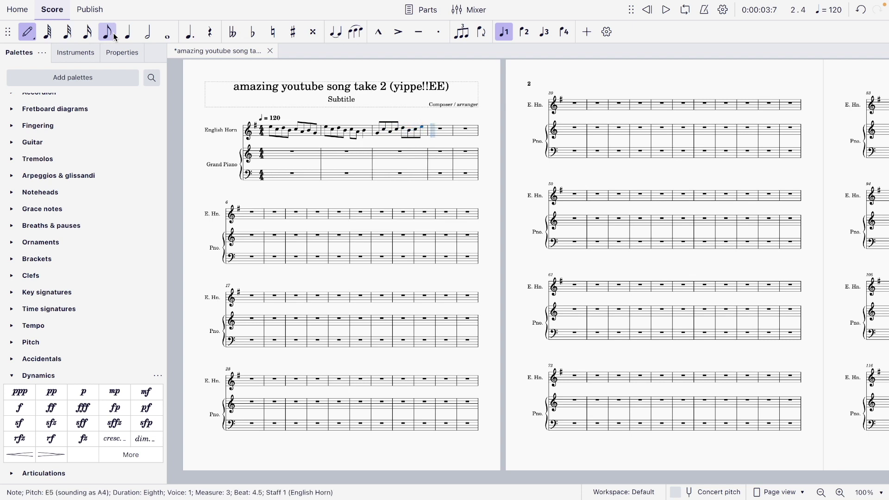
Fill English Horn measure 4 with eighth notes F natural, E, D, C, B and A, ending on a quarter-note G
key(f)
key(Down)
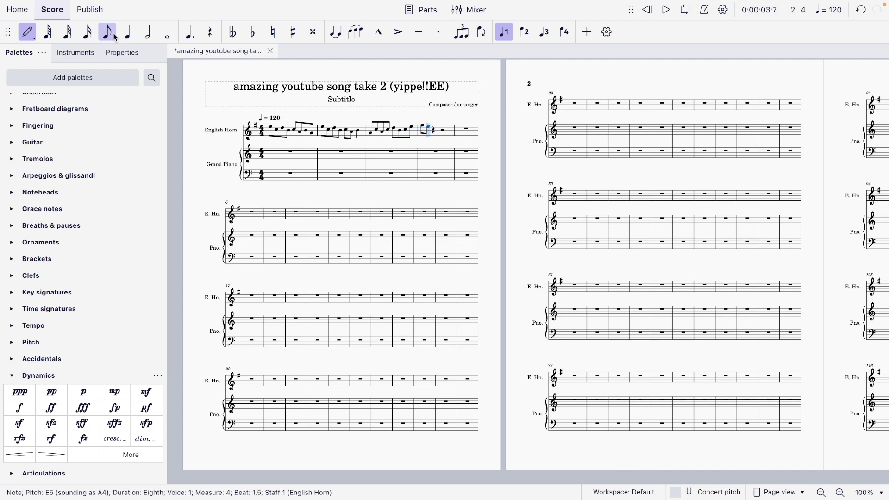
key(e)
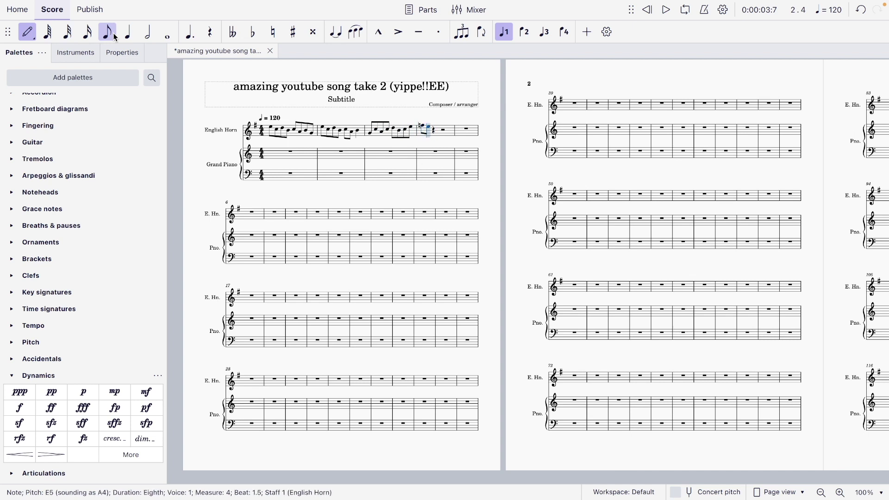
key(d)
key(c)
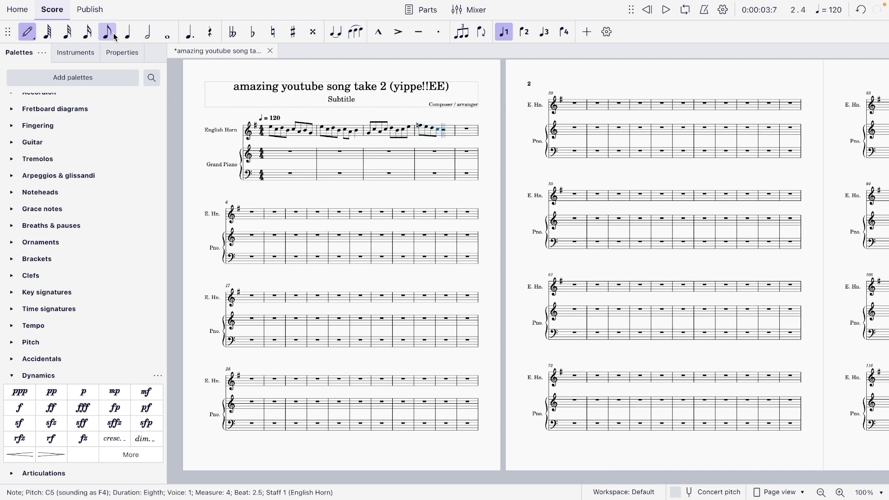
key(b)
key(a)
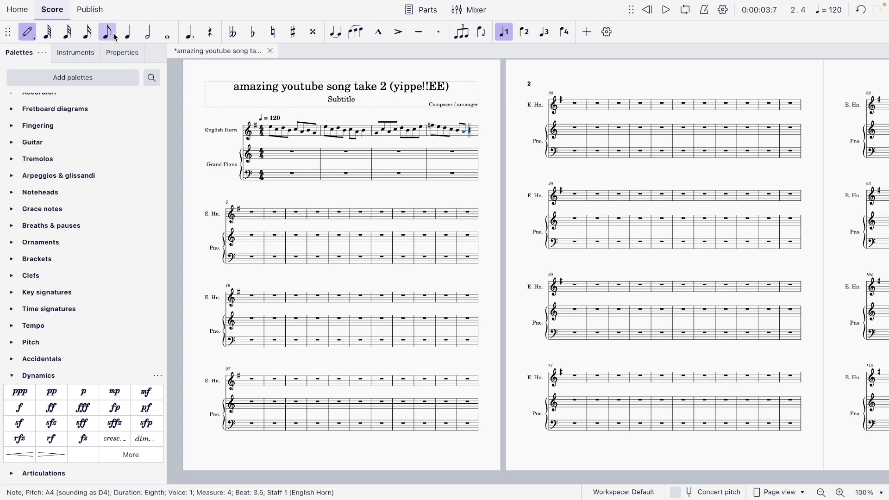
key(g)
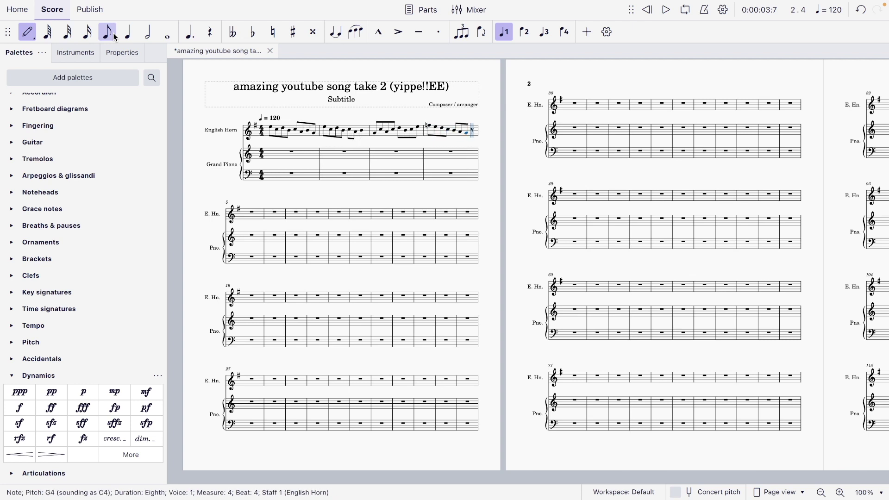
key(Escape)
click(127, 32)
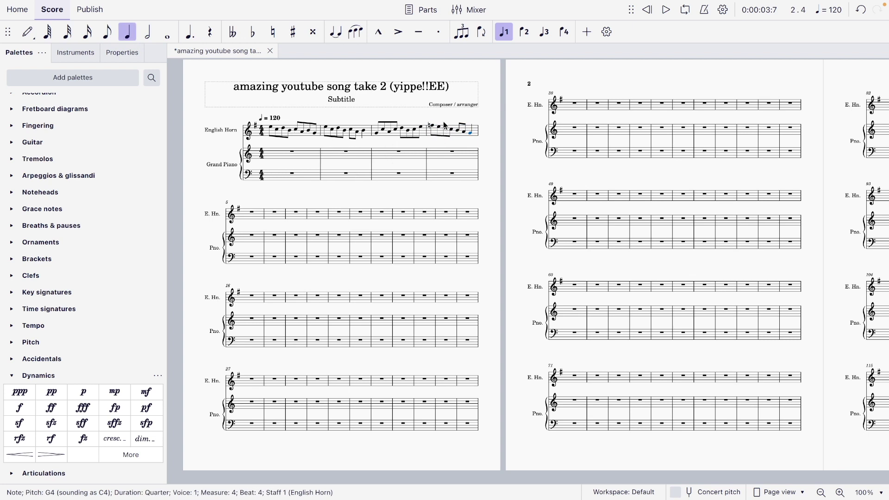
Change the key signature at the start of the score to F major (one flat on the piano staves)
click(434, 129)
click(257, 127)
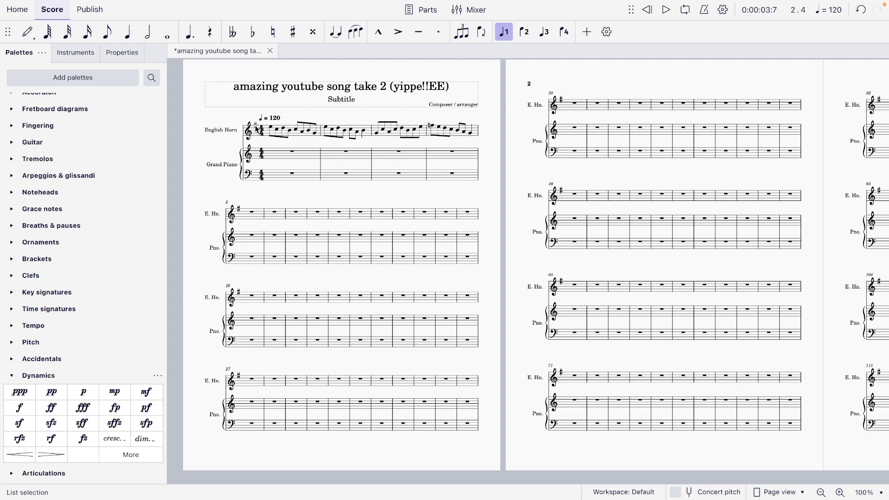
scroll(10, 285, up, 3)
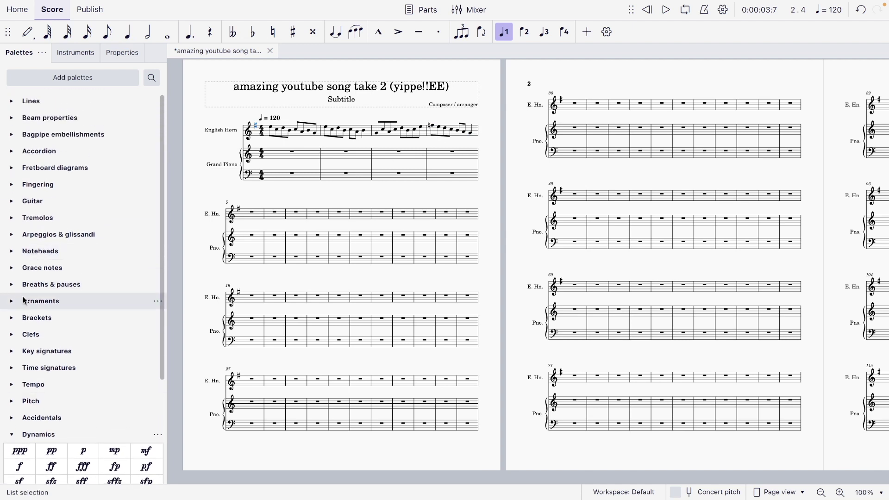
scroll(26, 315, down, 1)
scroll(21, 242, up, 1)
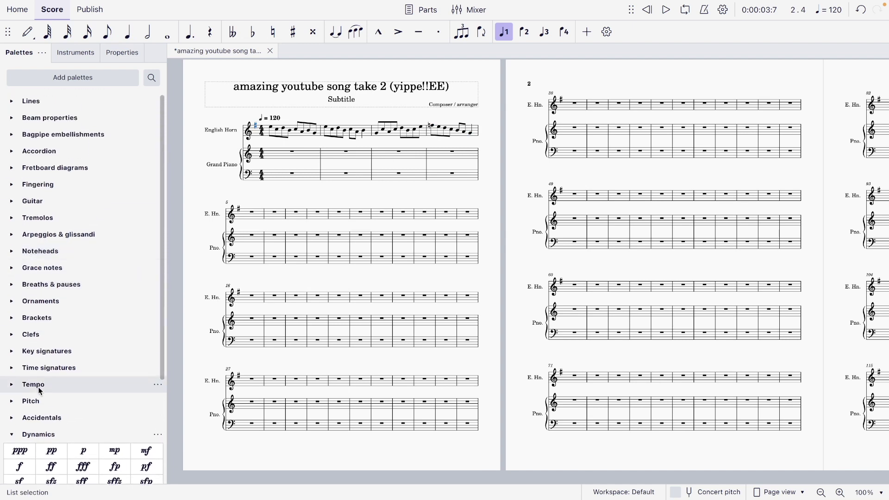
click(15, 359)
click(115, 393)
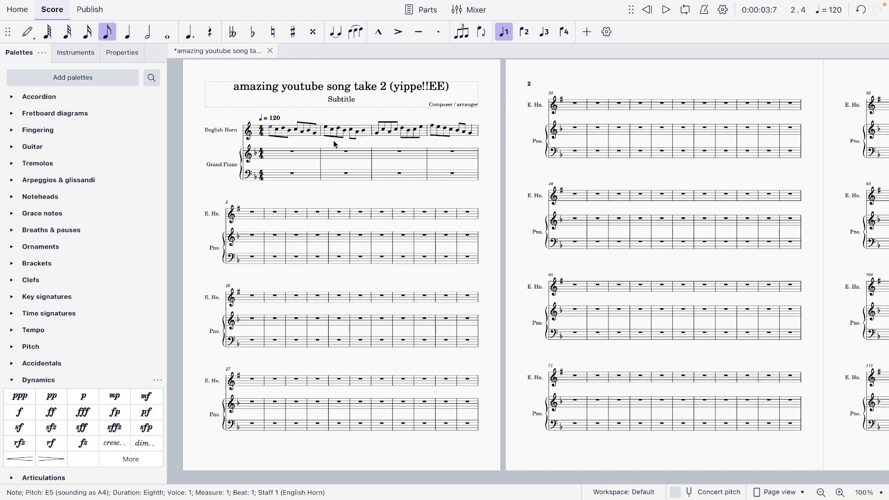
Play back the opening melody and copy English Horn measures 1 to 4 into measures 5 to 8
key(space)
key(space)
shift+click(470, 134)
click(255, 214)
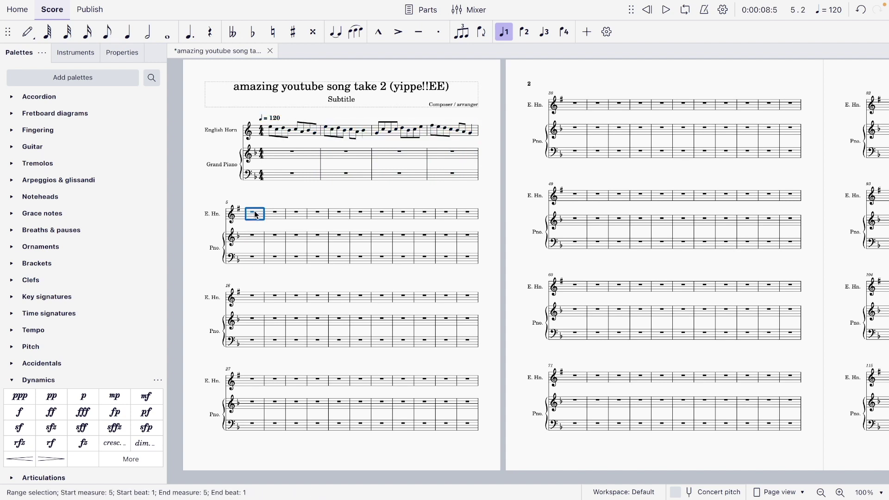
key(ctrl+v)
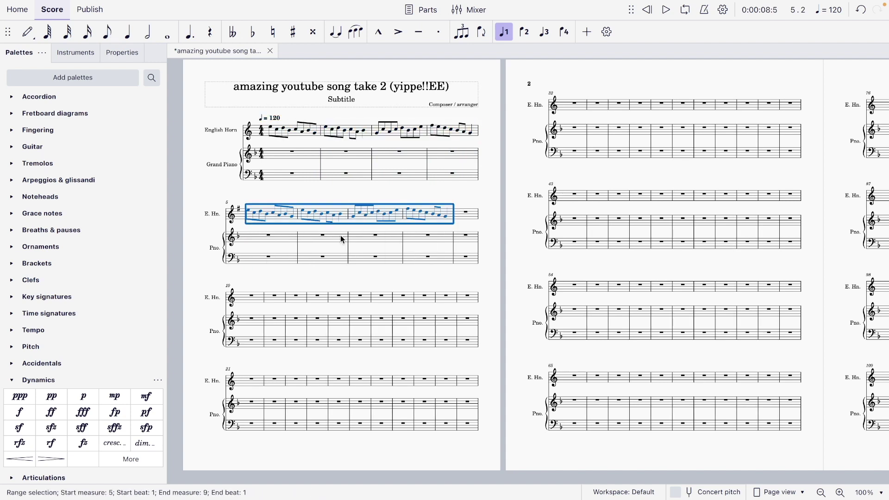
Play back the extended English Horn melody from its first note
click(270, 127)
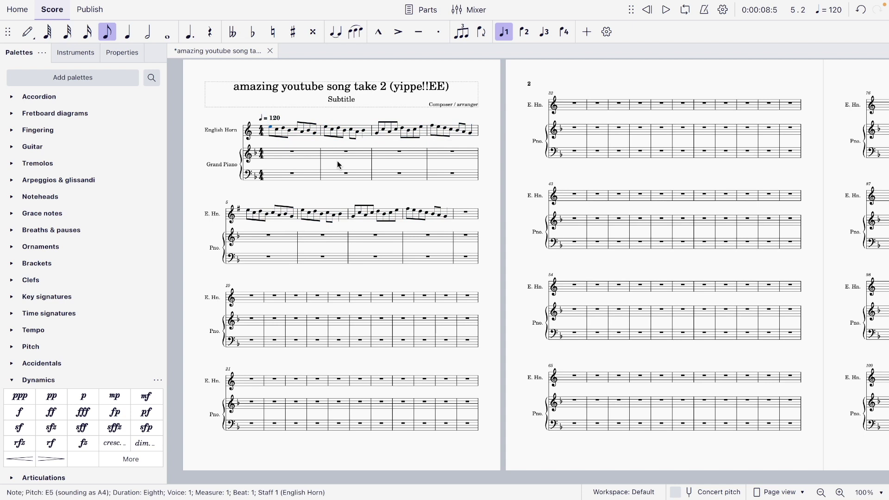
key(space)
key(space)
Add a Bassoon from the common woodwinds to the score's instruments
click(74, 52)
click(74, 87)
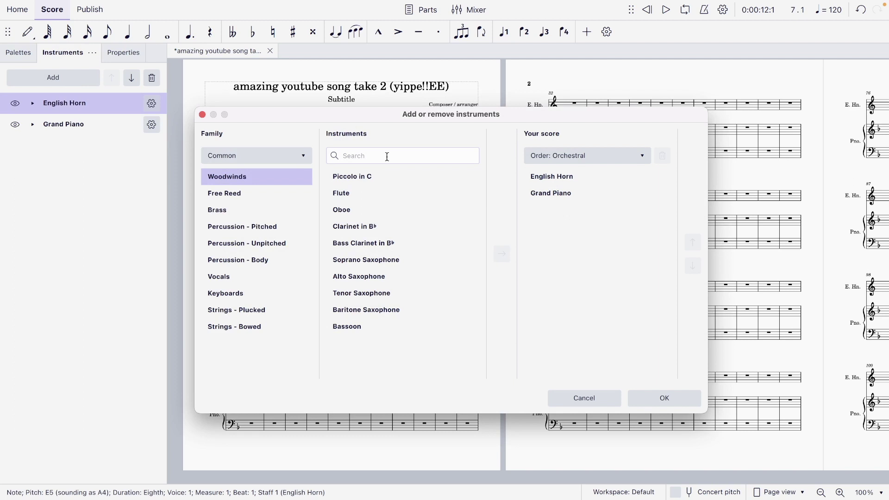
click(373, 325)
click(504, 253)
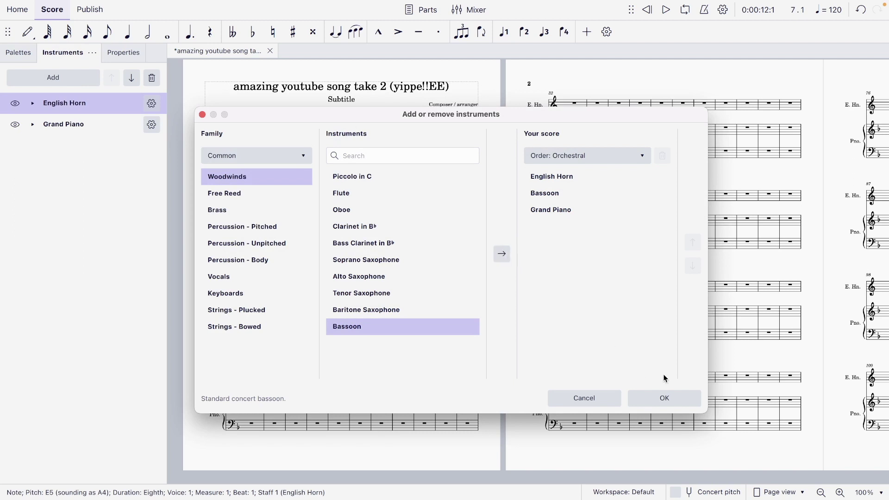
click(677, 397)
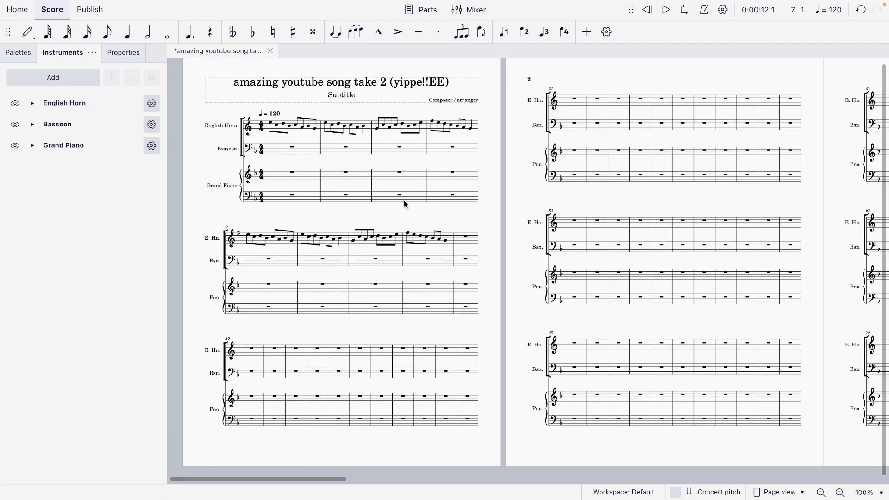
Enter a quarter-note A2 on the first beat of the Bassoon's first measure
click(32, 55)
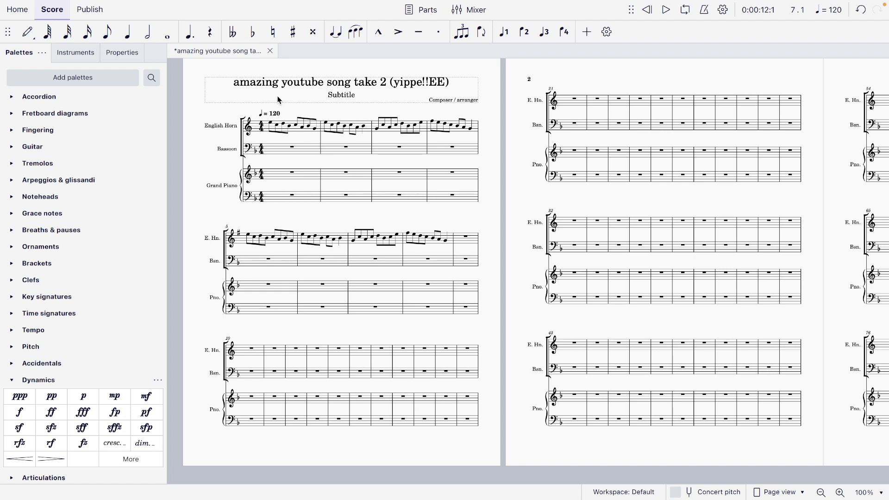
click(271, 125)
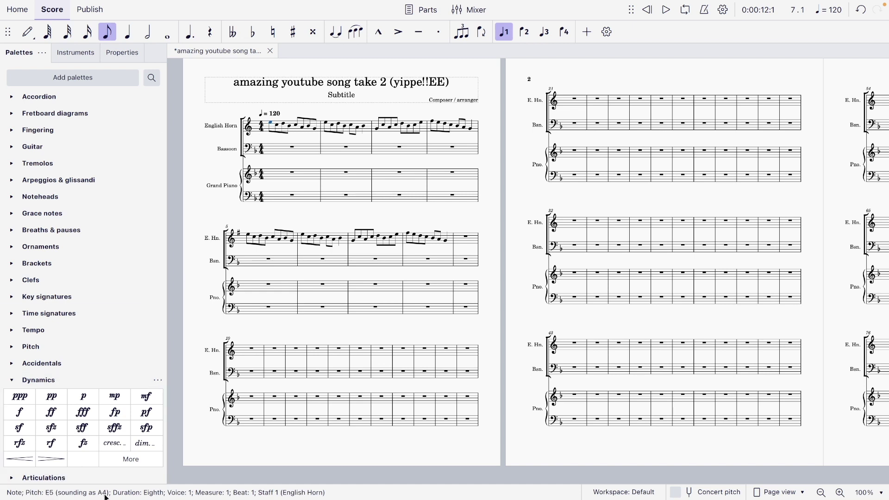
click(292, 147)
click(128, 31)
key(a)
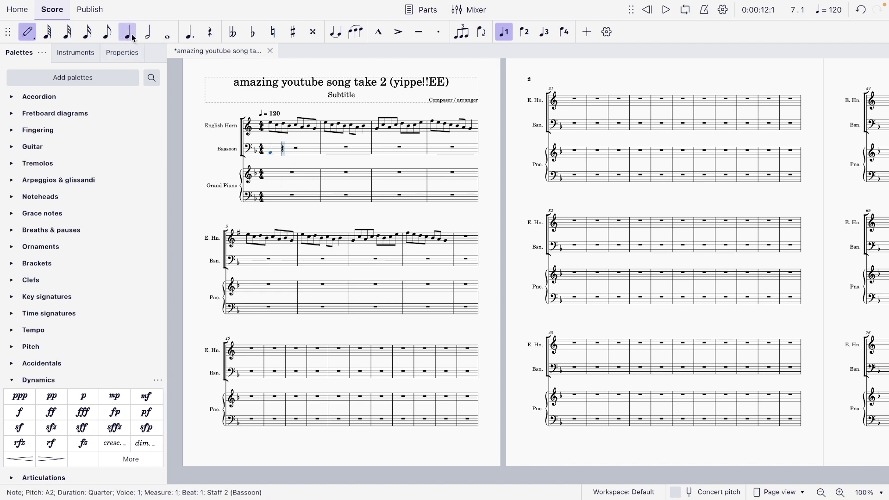
key(Escape)
Try E3 as the Bassoon's first note against the English Horn's opening note, and clear the Bassoon's first measure
click(271, 122)
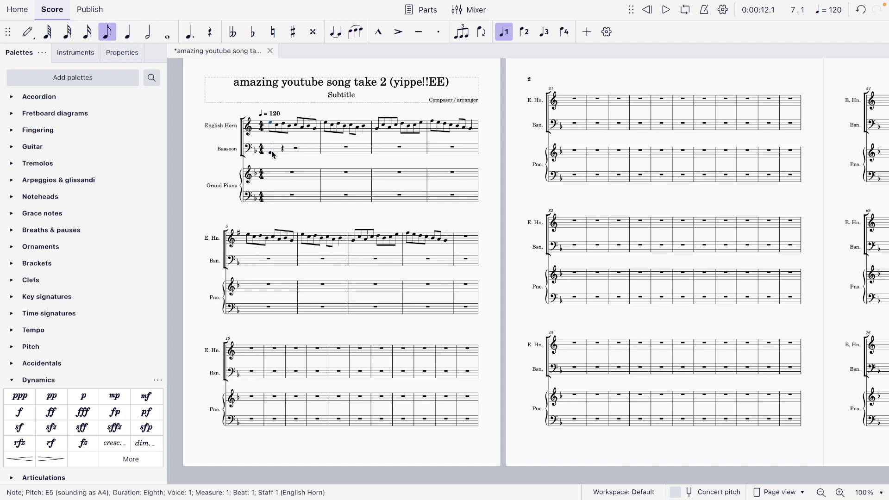
click(272, 151)
key(Up)
key(Up)
key(Up)
key(Up)
key(Up)
key(Up)
key(Up)
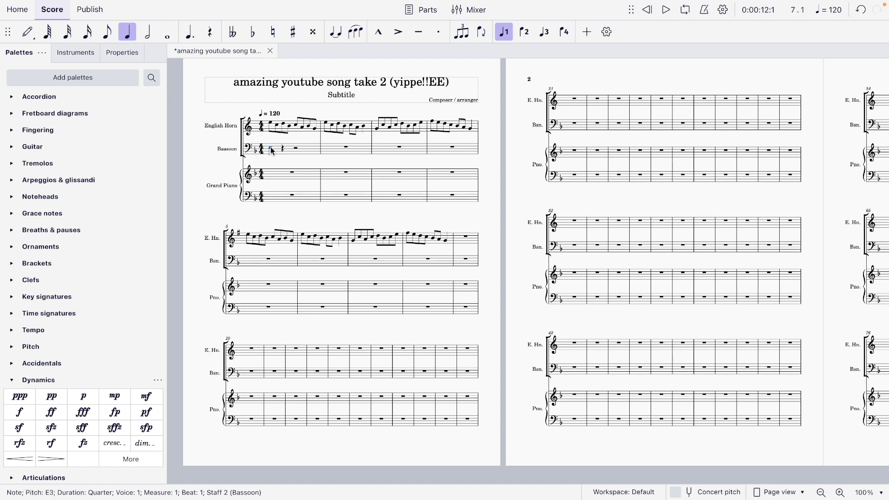
click(271, 125)
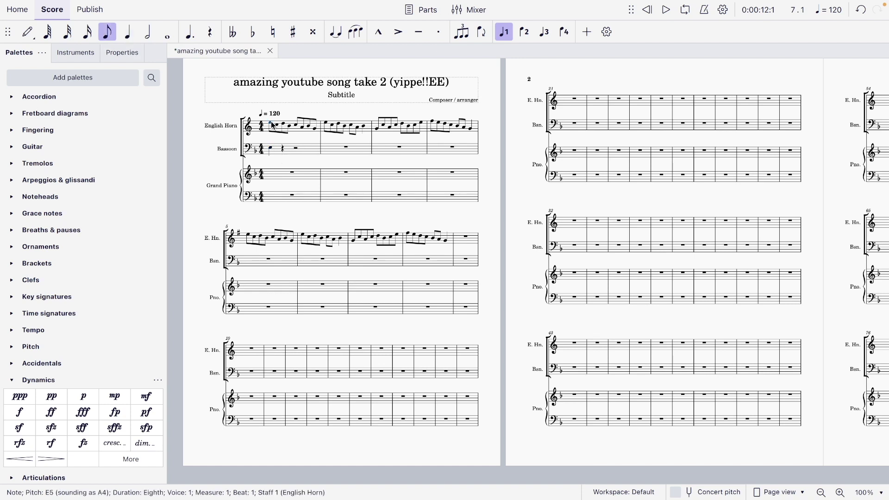
click(293, 152)
click(295, 151)
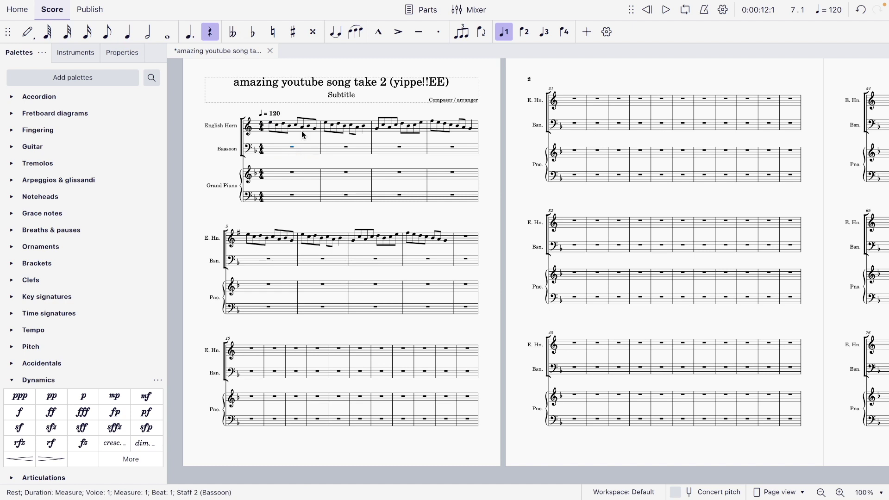
Play back the score from measure 3 and from the English Horn's opening note
click(400, 148)
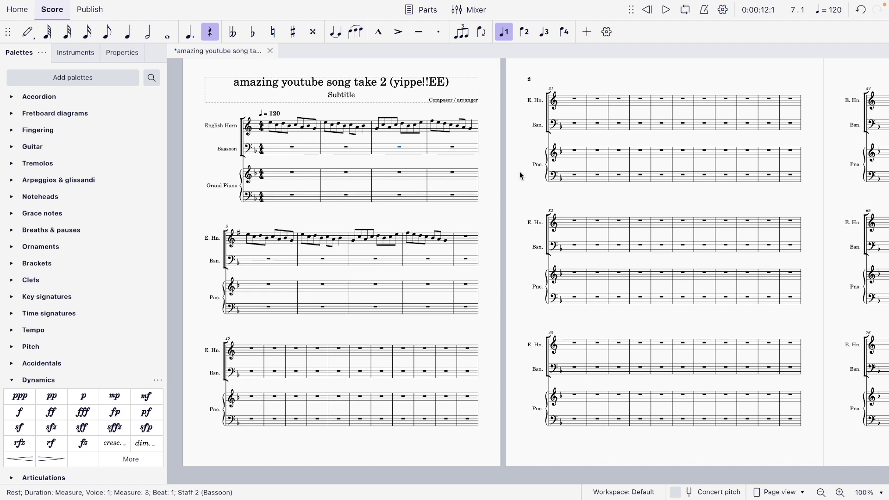
key(space)
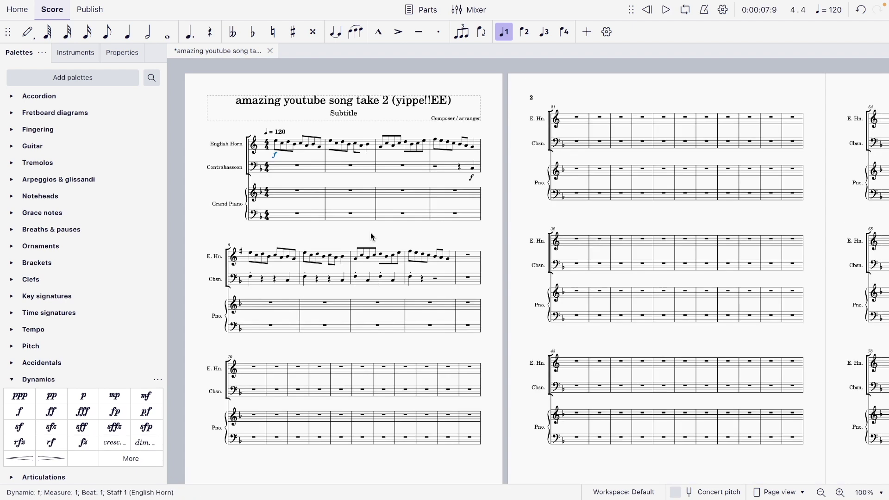
click(281, 144)
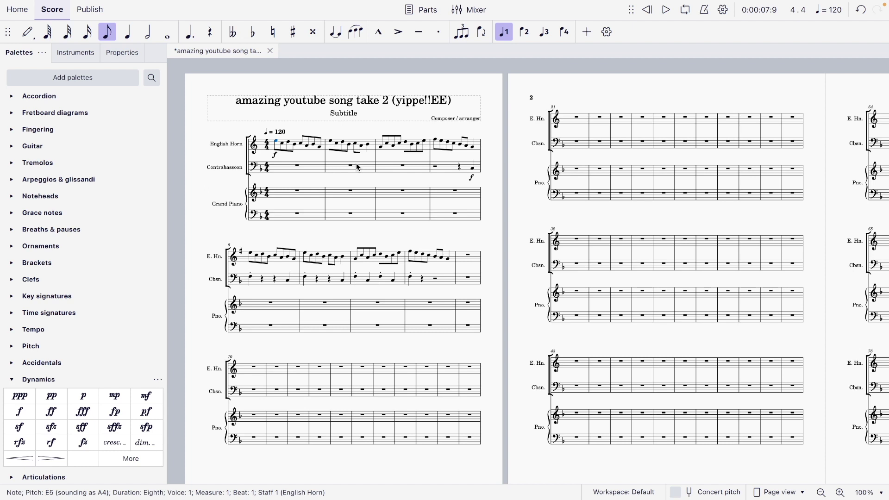
key(space)
key(space)
Play back the score from the Contrabassoon's half rest in measure 4
click(438, 172)
key(ctrl+z)
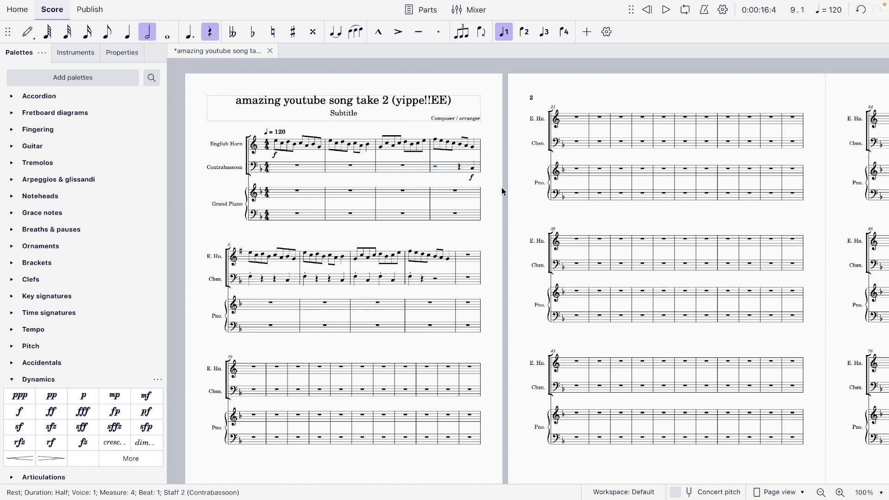
key(ctrl+z)
click(443, 169)
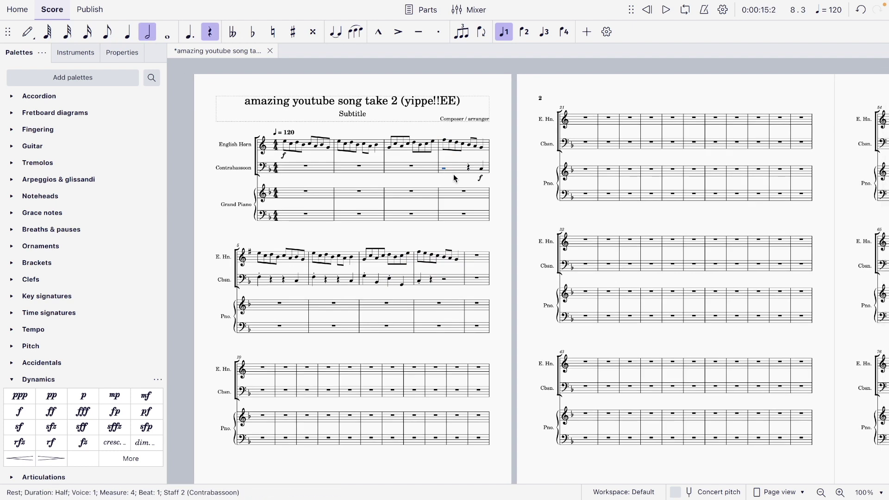
key(space)
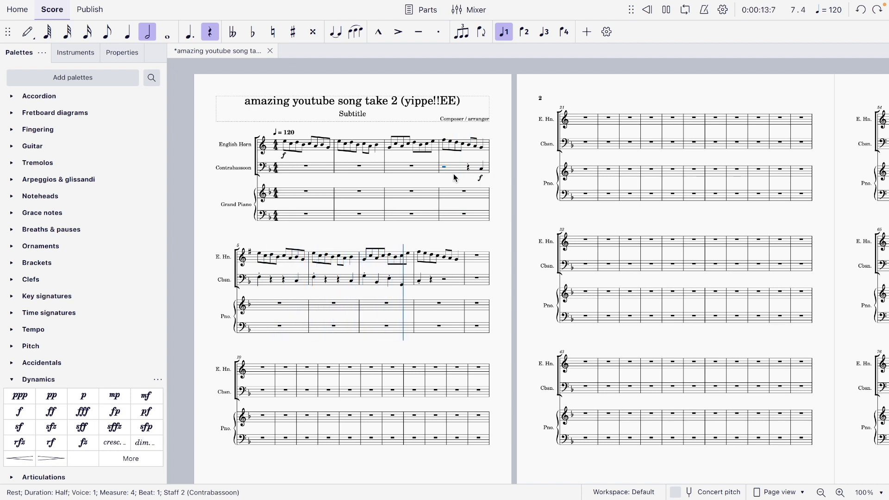
key(space)
Replace the closing half rest in Contrabassoon measure 8 with a quarter rest and a quarter-note C3 on beat 4
click(443, 278)
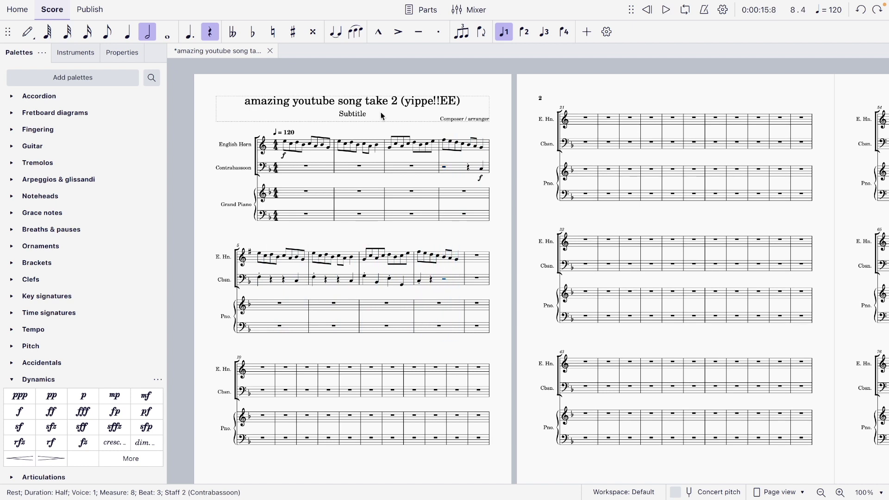
click(132, 36)
key(c)
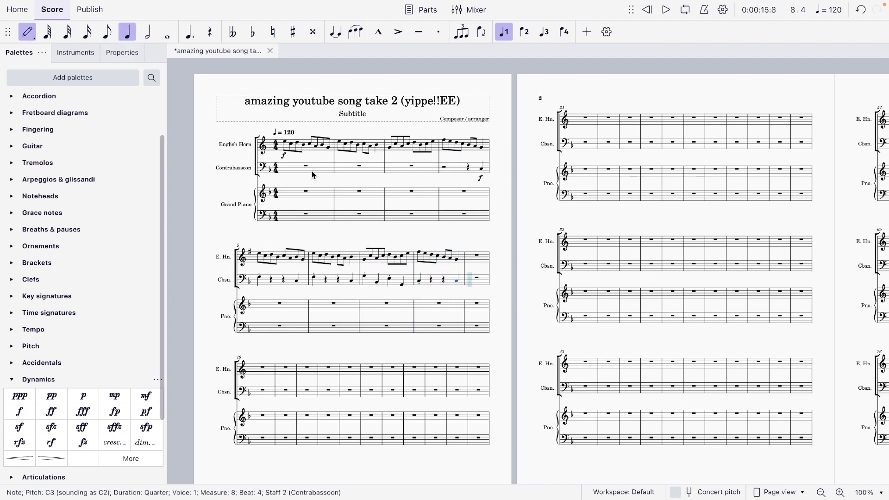
Copy Contrabassoon measures 4 to 8 into the Grand Piano's bass staff, starting at measure 4
shift+click(448, 170)
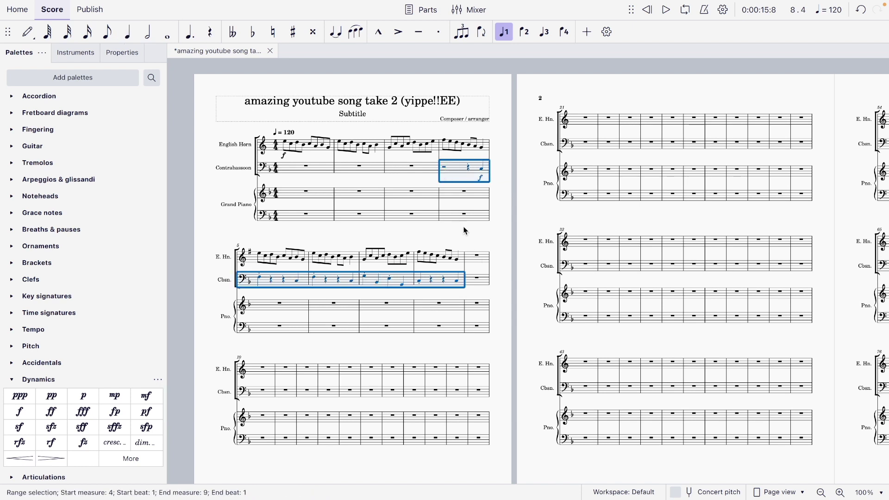
click(465, 216)
key(ctrl+v)
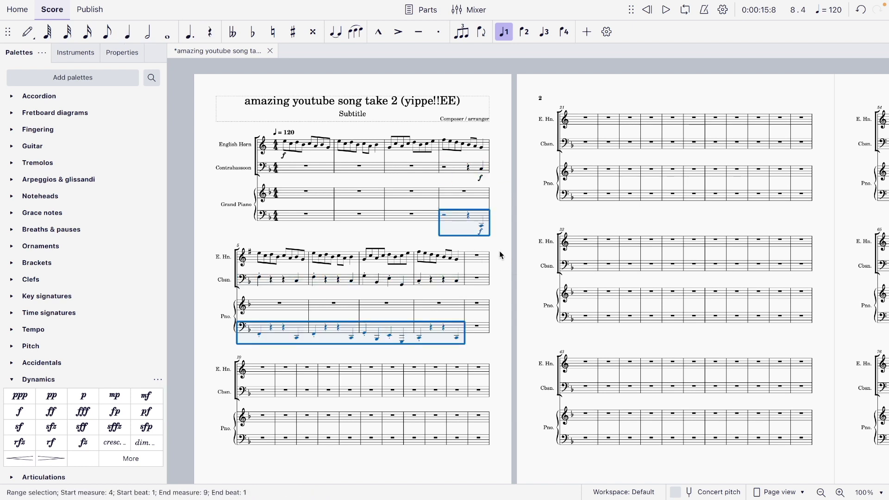
Replace the f dynamic under the Grand Piano's first note in measure 4 with mp
click(481, 232)
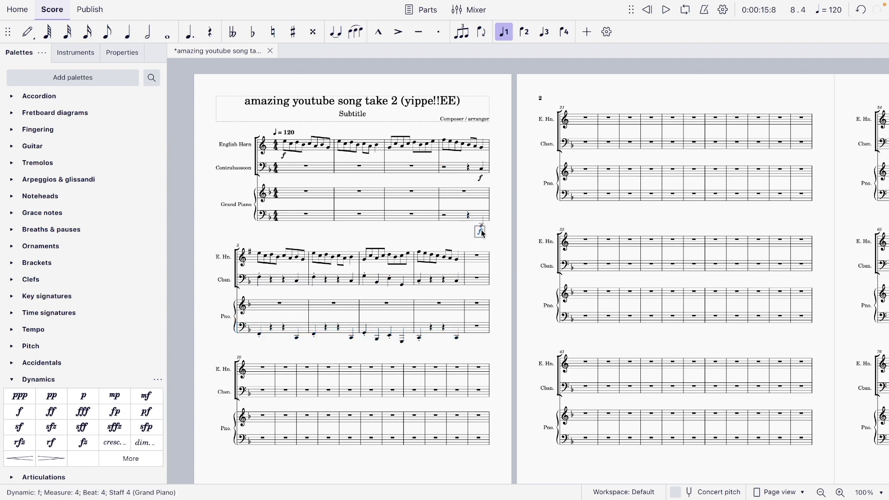
key(Escape)
click(480, 231)
key(Delete)
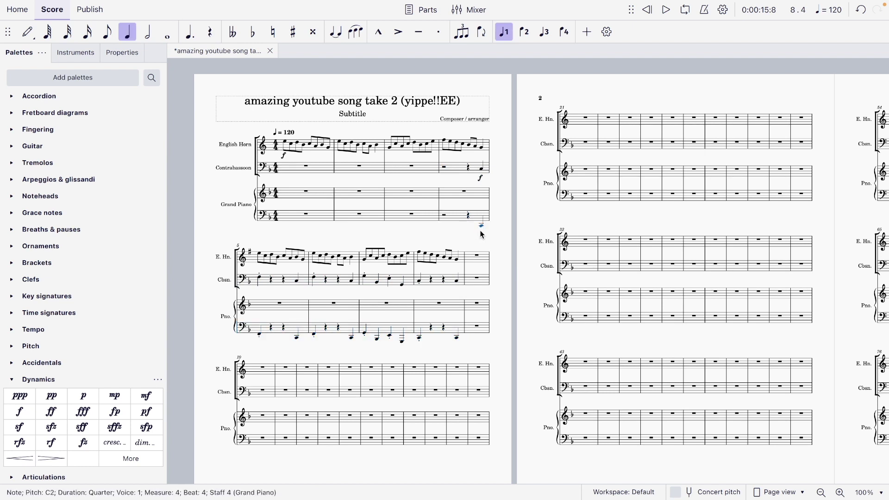
click(115, 396)
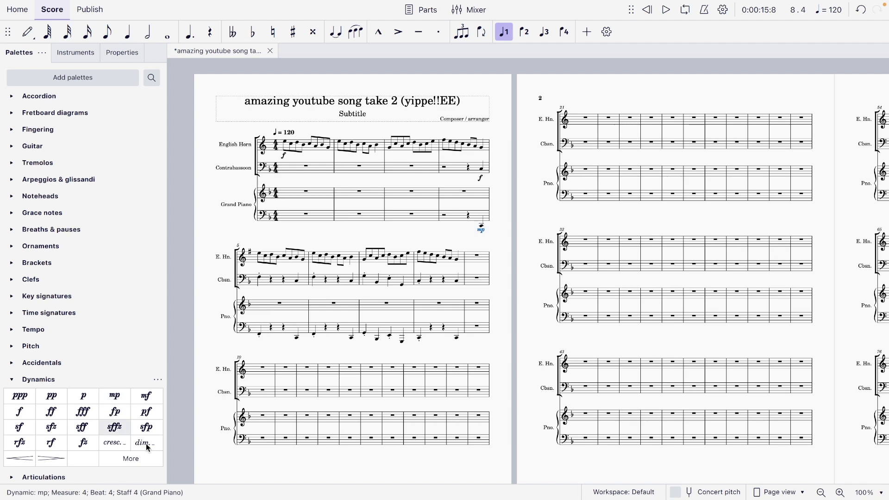
Play back the score from the Grand Piano's half rest in measure 4
click(445, 215)
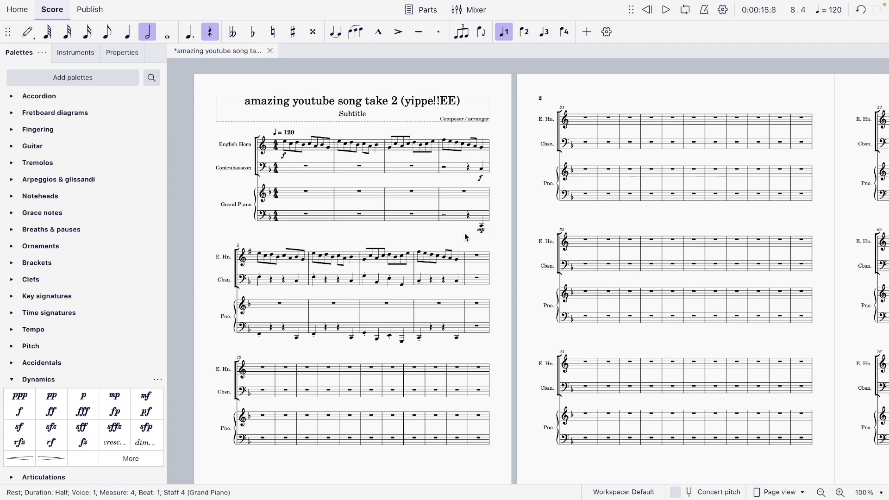
key(space)
key(space)
Lower the Grand Piano's volume slightly in the mixer and close the mixer
click(473, 10)
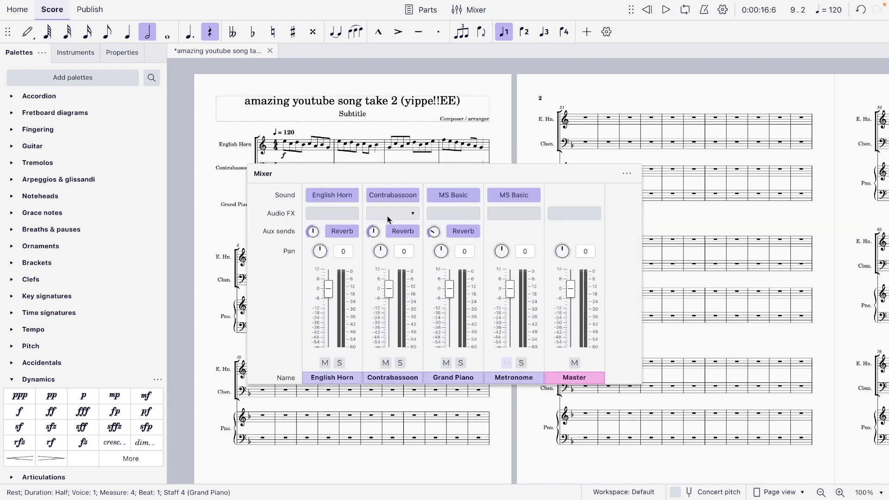
drag(449, 289, 449, 297)
click(627, 174)
click(635, 227)
Set the dynamic on the Grand Piano's C2 in measure 4 to p and play back the passage
click(482, 226)
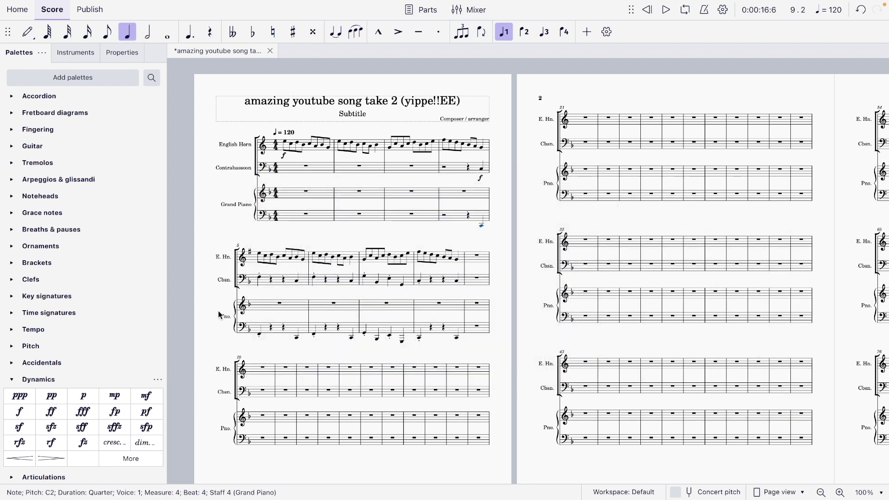
click(86, 398)
key(space)
key(space)
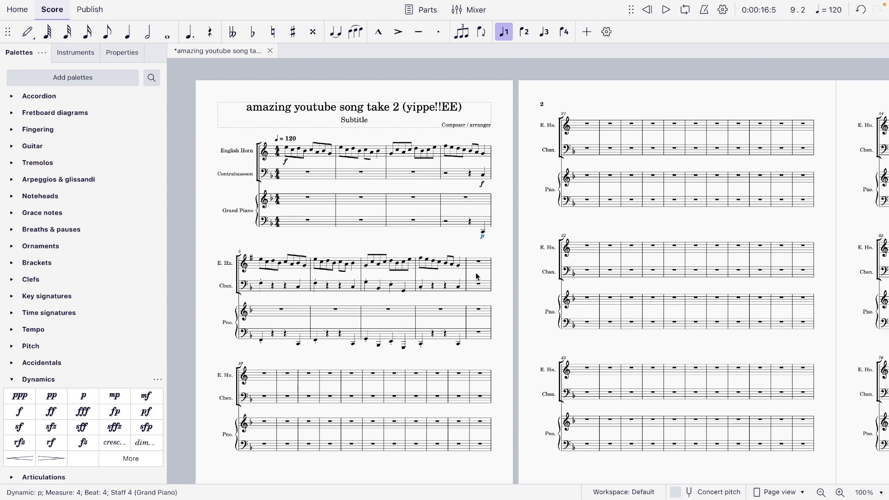
Repeat measures 5 to 8 of all instruments into measures 9 to 12
click(262, 261)
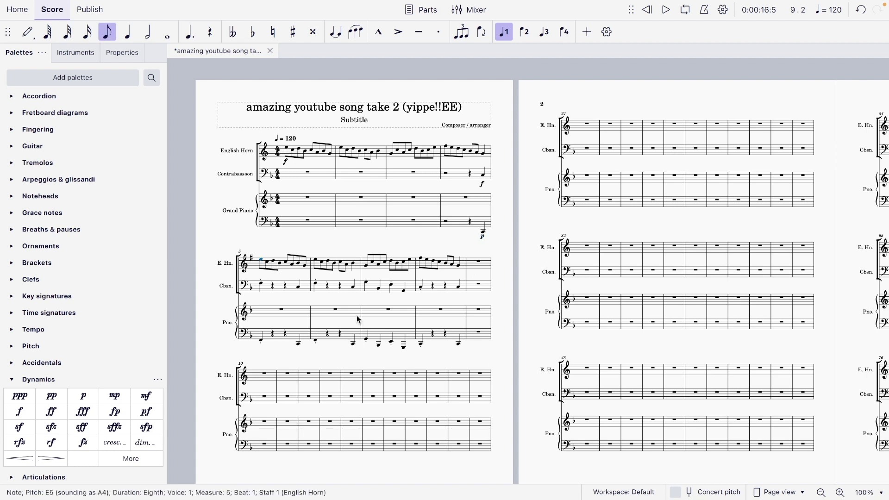
shift+click(459, 348)
key(r)
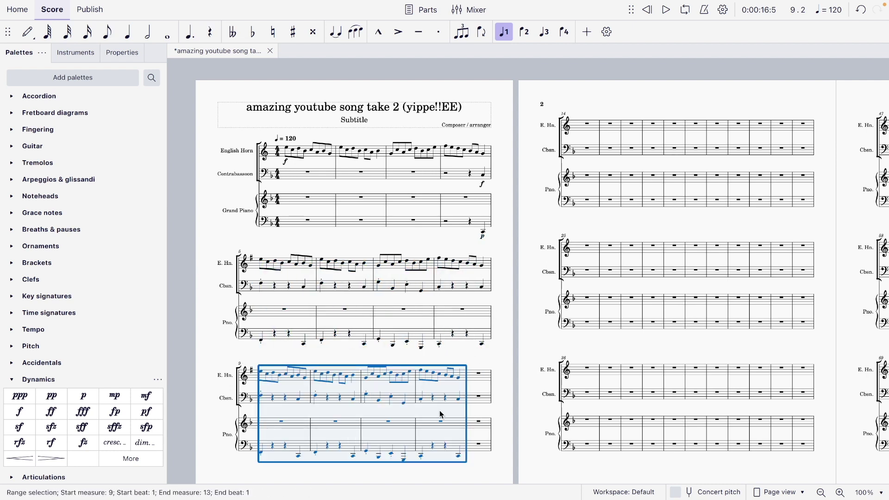
Play back the score from measure 1 and select the English Horn's first note in measure 9
click(309, 174)
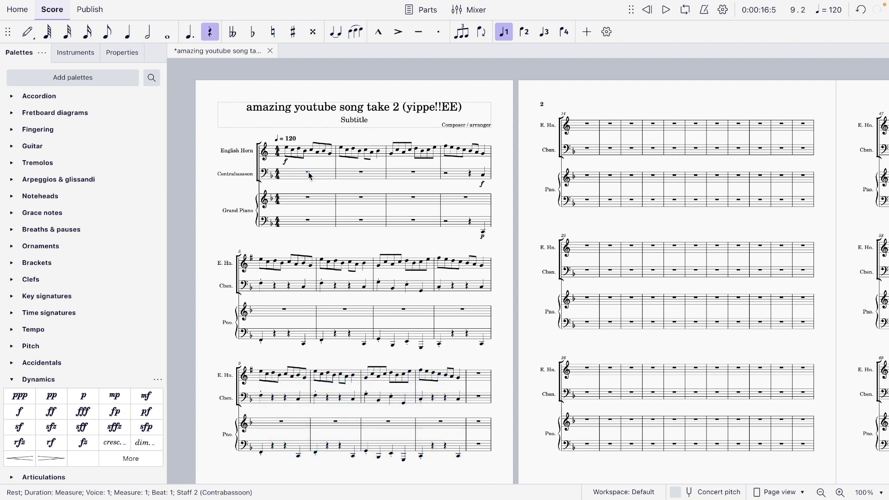
key(space)
key(space)
click(262, 375)
Search the instrument list for "snare" and add the marching Snare Drum to the score
click(79, 54)
click(79, 78)
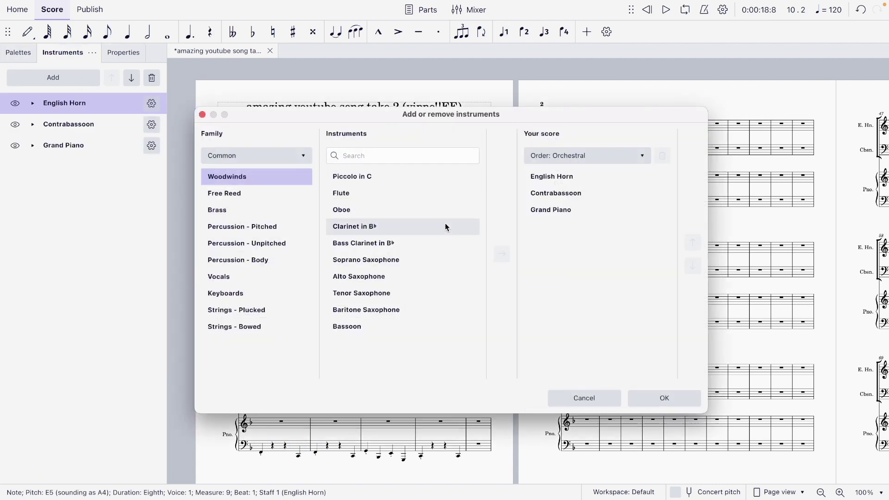
click(413, 156)
text(snare)
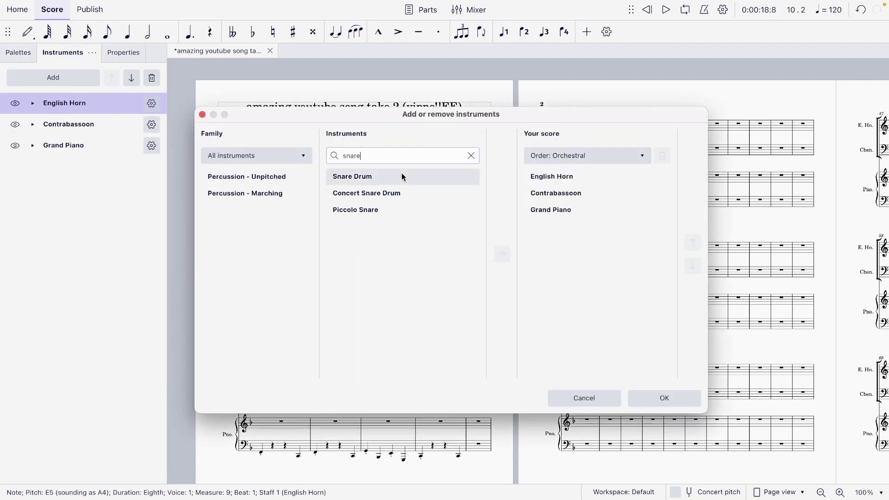
click(403, 177)
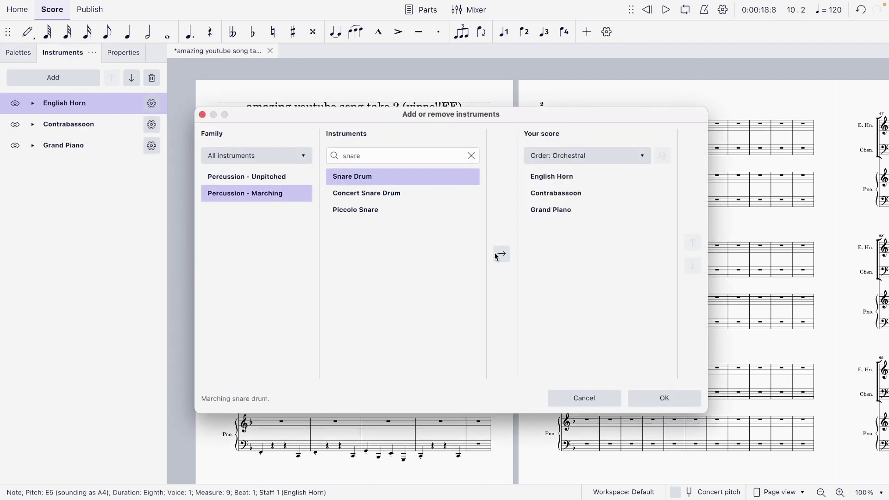
click(411, 194)
key(Down)
click(409, 182)
click(503, 254)
Search the instrument list for "bass", add the marching Bass Drums and apply the instrument changes
click(470, 157)
text(bass)
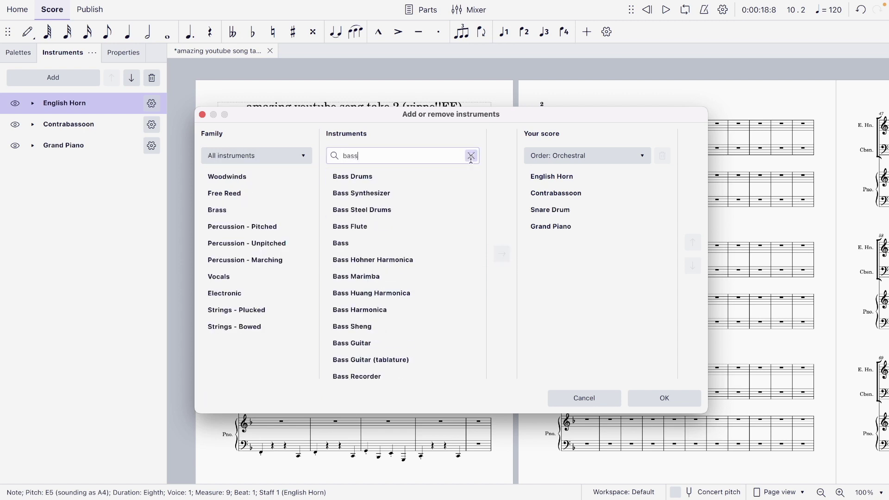
click(449, 181)
click(503, 254)
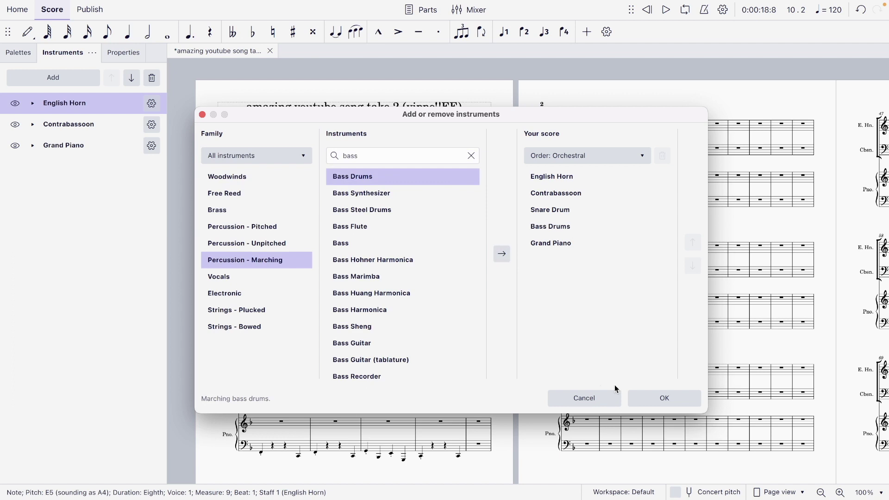
click(649, 398)
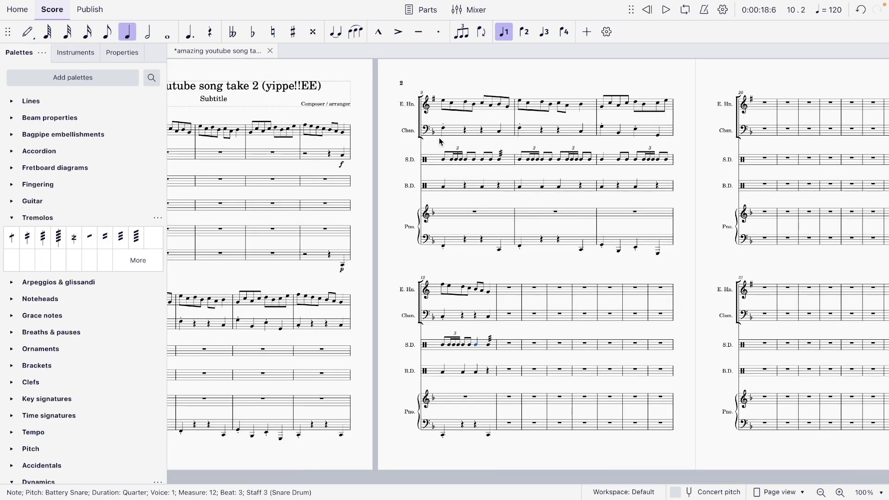
Play back all instruments from the English Horn's first note in measure 5 through measure 12
scroll(454, 197, left, 3)
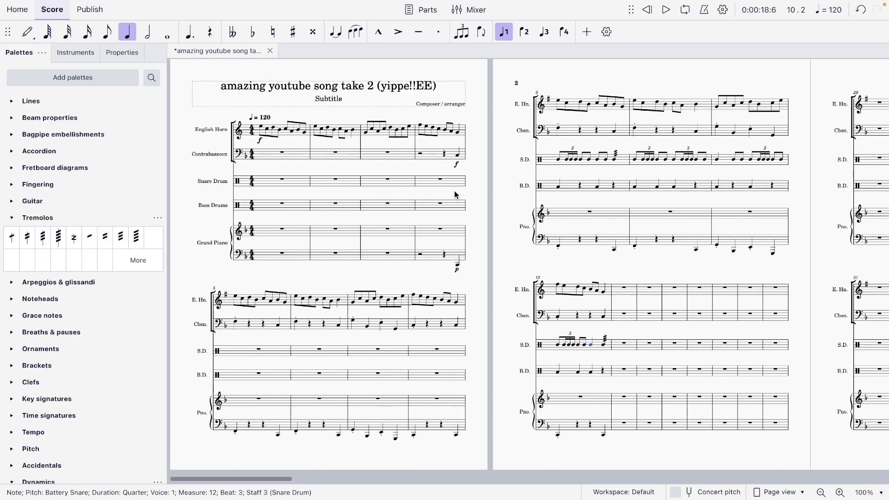
click(236, 296)
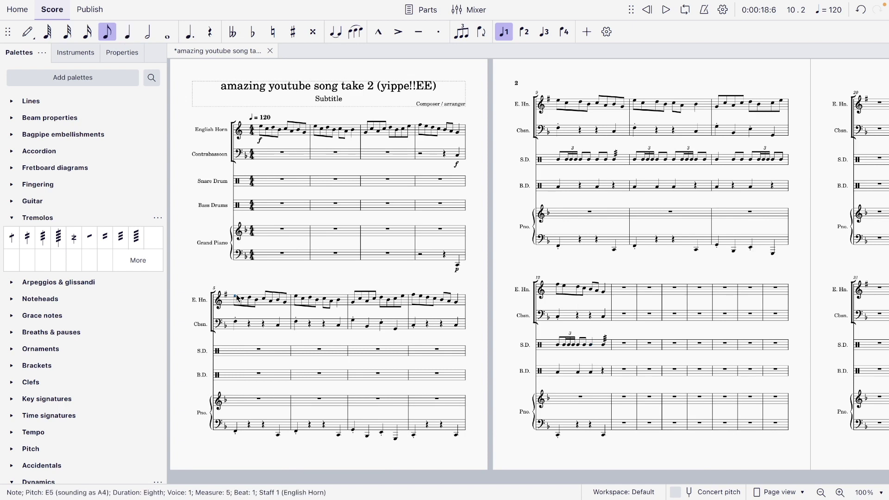
key(space)
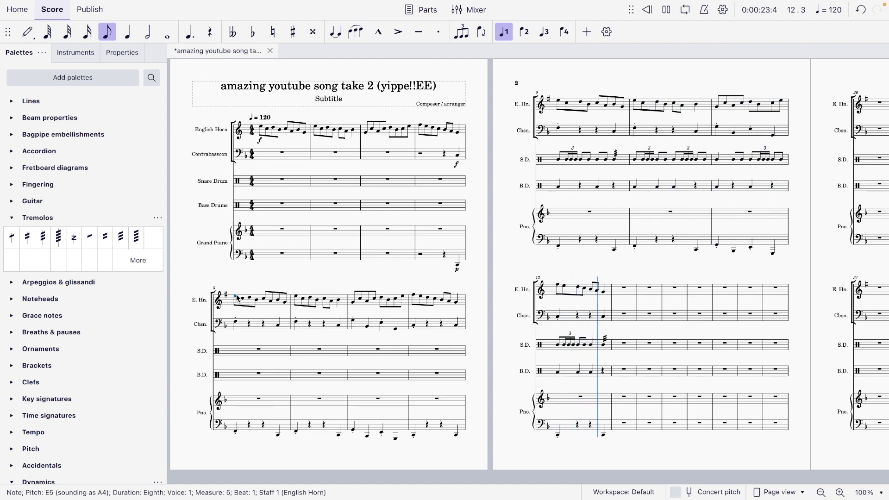
key(space)
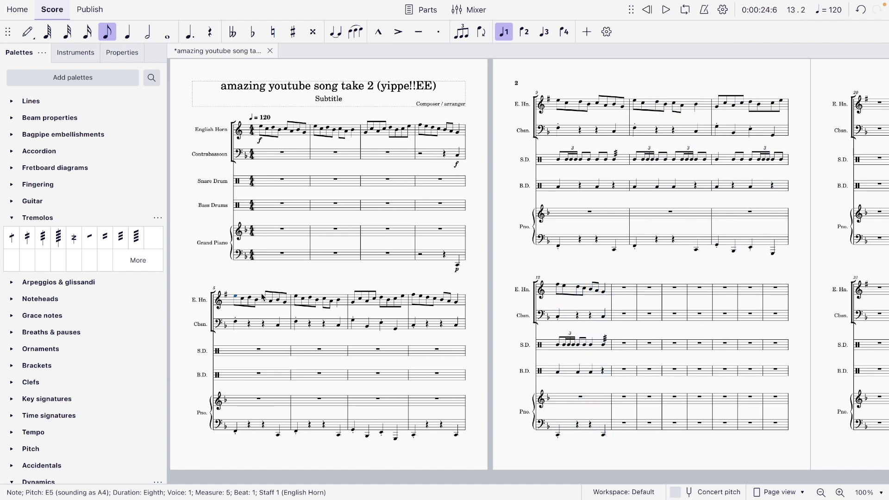
Add staccato to all English Horn notes in measures 1 to 12
click(262, 129)
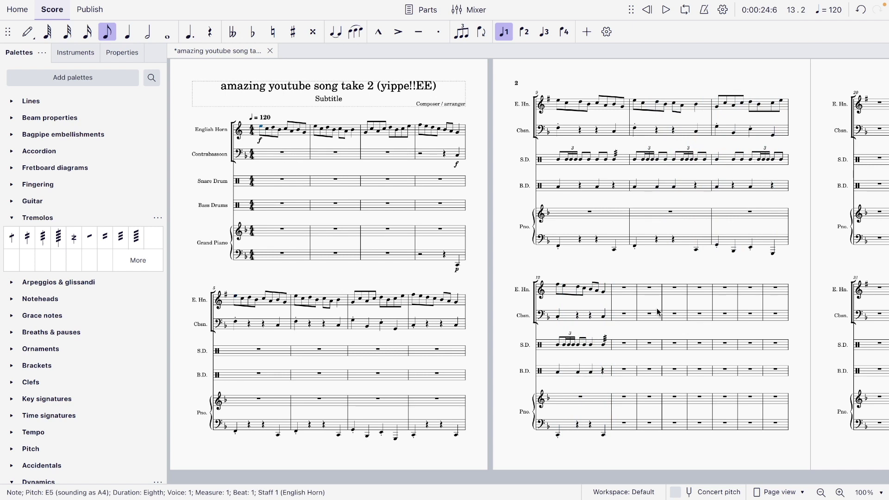
shift+click(604, 293)
click(439, 32)
Replace the English Horn with the Piccolo in C from the Woodwinds family
click(90, 55)
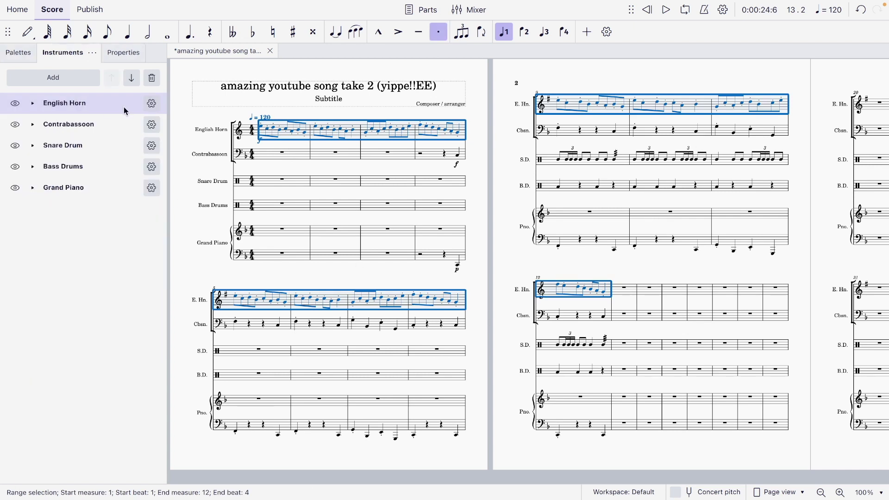
click(151, 104)
click(122, 218)
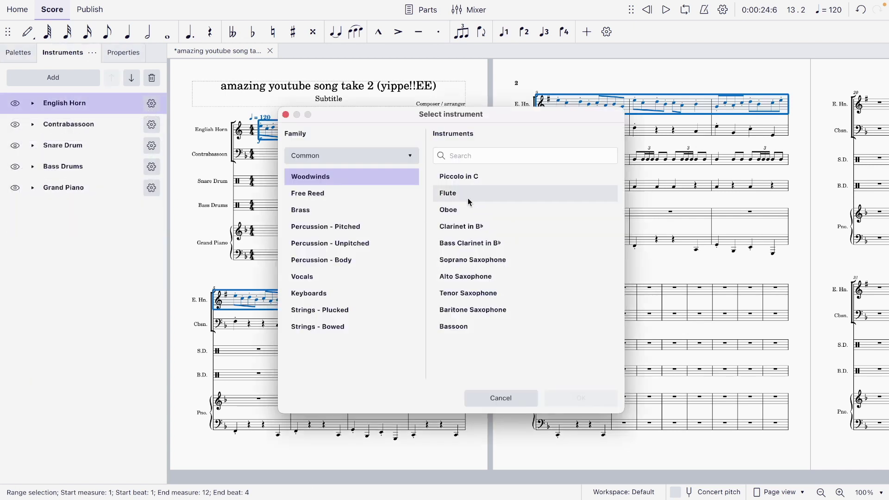
click(490, 178)
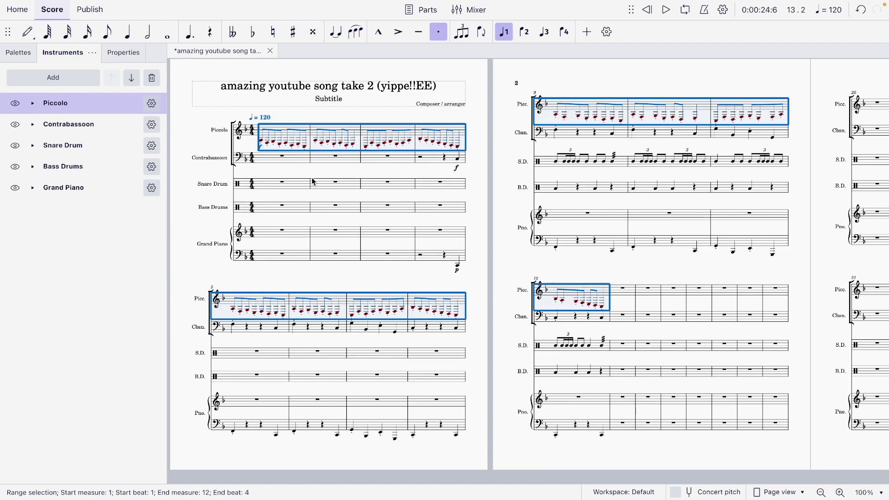
Transpose the Piccolo melody in measures 1 to 12 upward in semitones until its first note is written A5
key(Up)
key(Up)
key(Up)
key(Up)
key(Up)
key(Up)
key(Up)
key(Up)
key(Up)
key(Up)
key(Up)
key(Up)
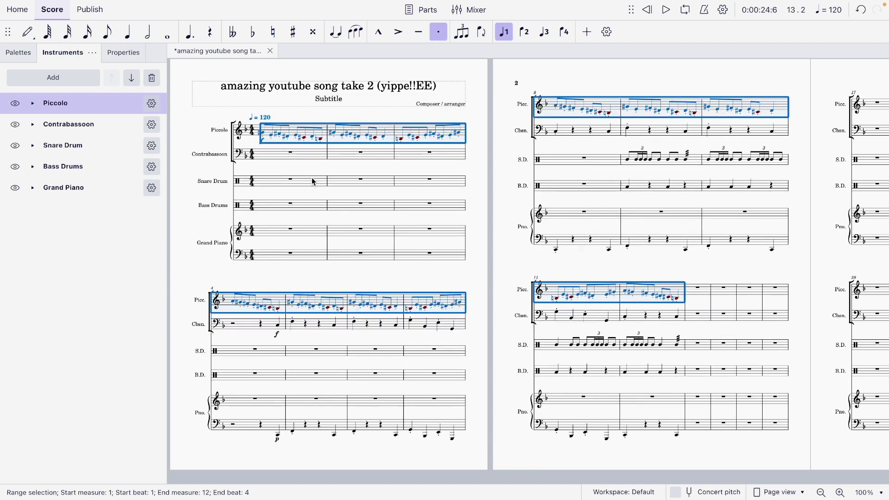
key(Up)
key(Up)
key(Up)
key(Up)
key(Up)
key(Up)
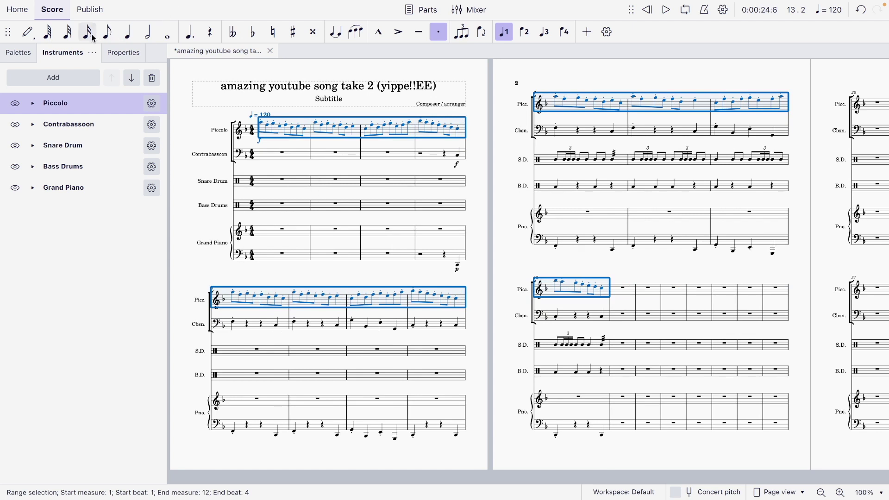
click(24, 59)
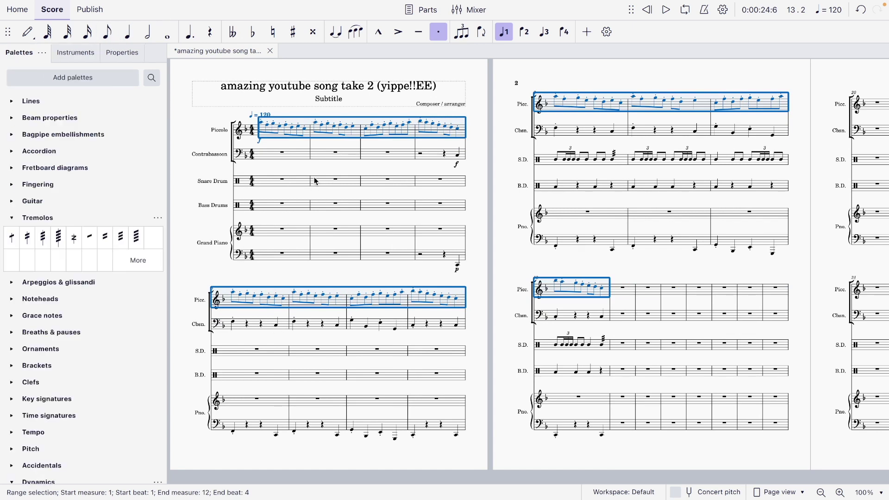
Play back the score from measure 1 and remove the staccato from the Piccolo's phrase-ending quarter notes, including those in measures 4 and 12
click(284, 156)
key(space)
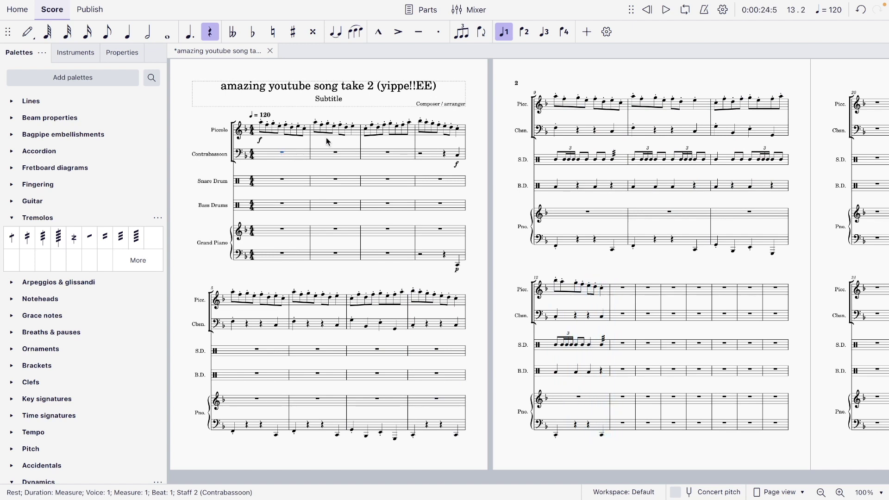
click(353, 126)
click(459, 130)
click(457, 130)
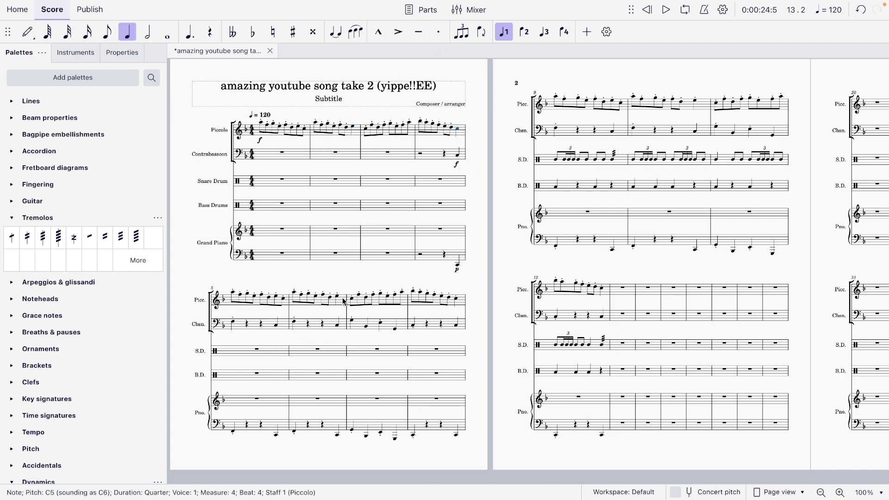
click(602, 289)
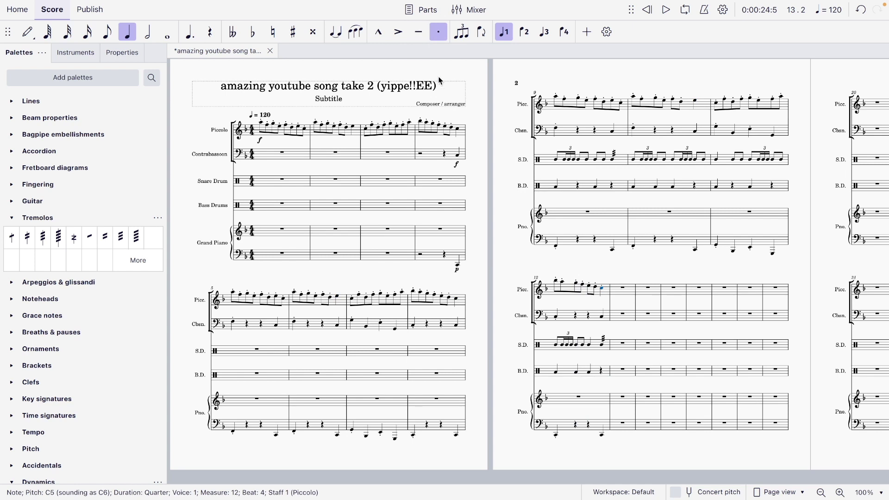
Play back the score from the Contrabassoon's first note in measure 9 through measure 12
click(557, 132)
key(space)
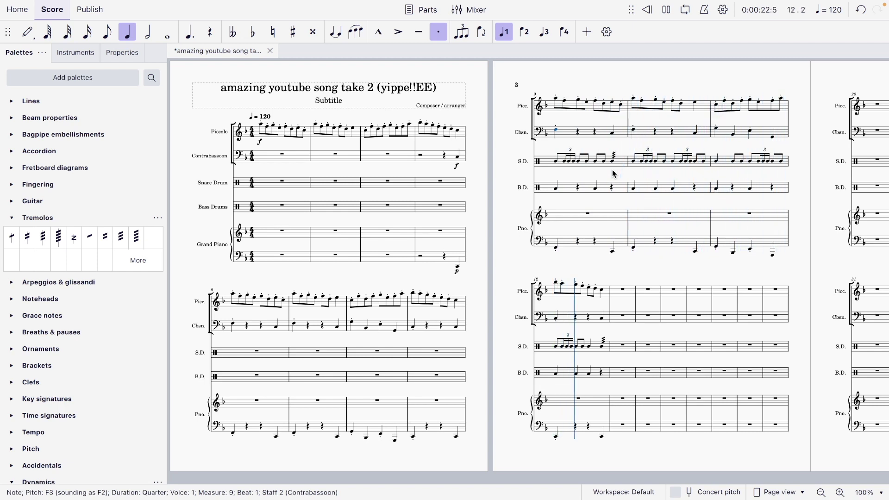
key(space)
Remove the Grand Piano from the score's instruments and return to the notation palettes
click(68, 54)
click(112, 190)
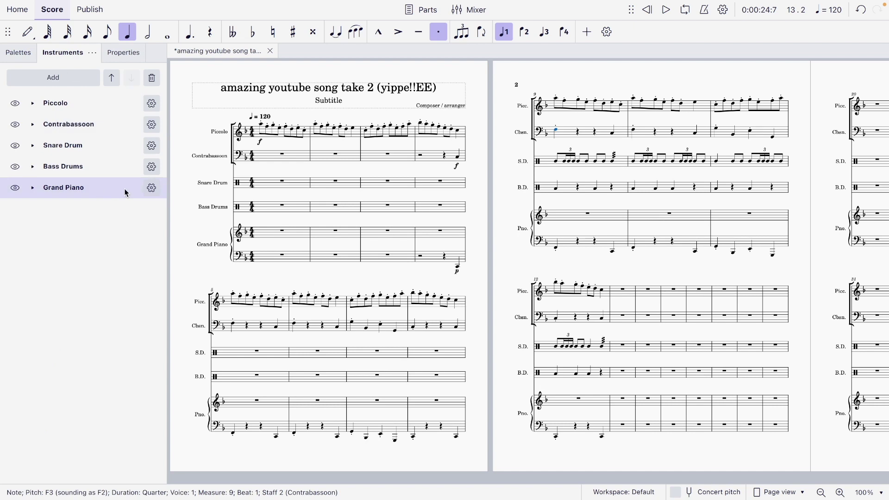
click(151, 78)
click(18, 52)
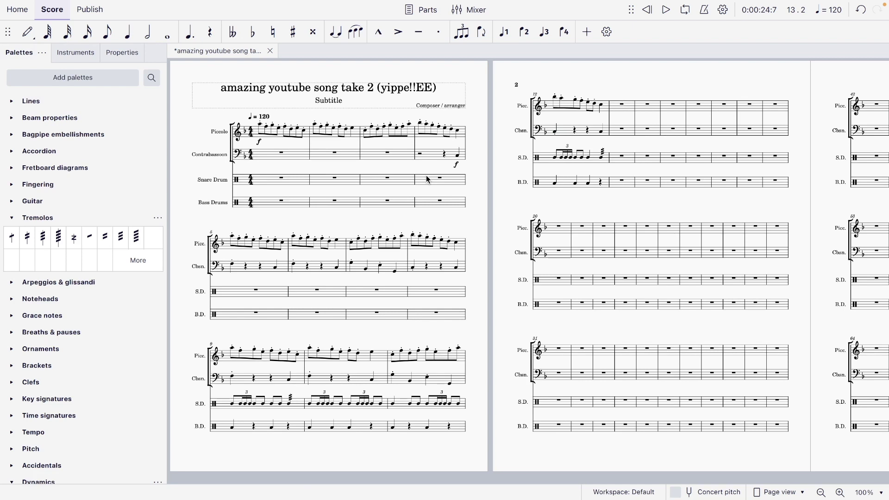
Repeat measures 9 to 12 of all four instruments into measures 13 to 16
scroll(402, 188, right, 1)
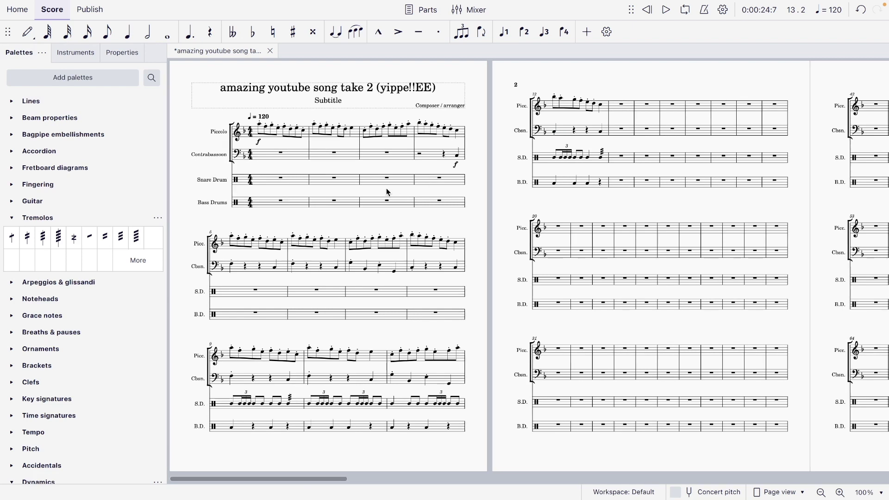
scroll(544, 130, left, 1)
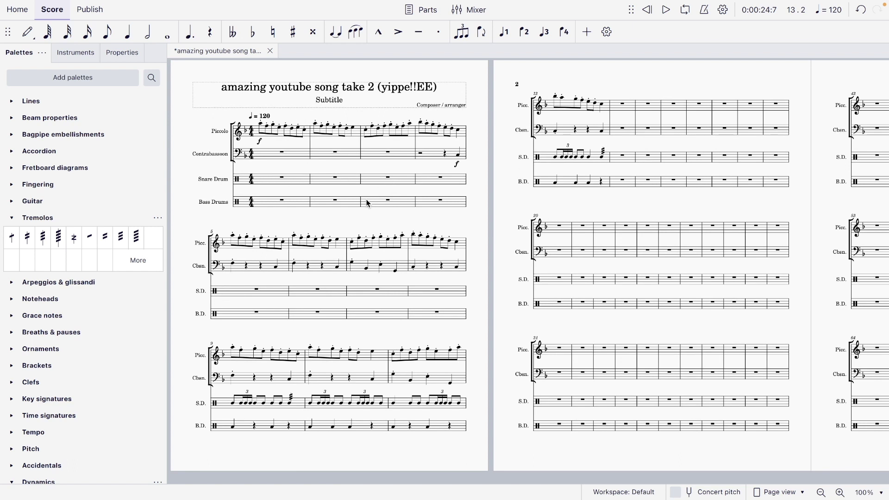
click(262, 125)
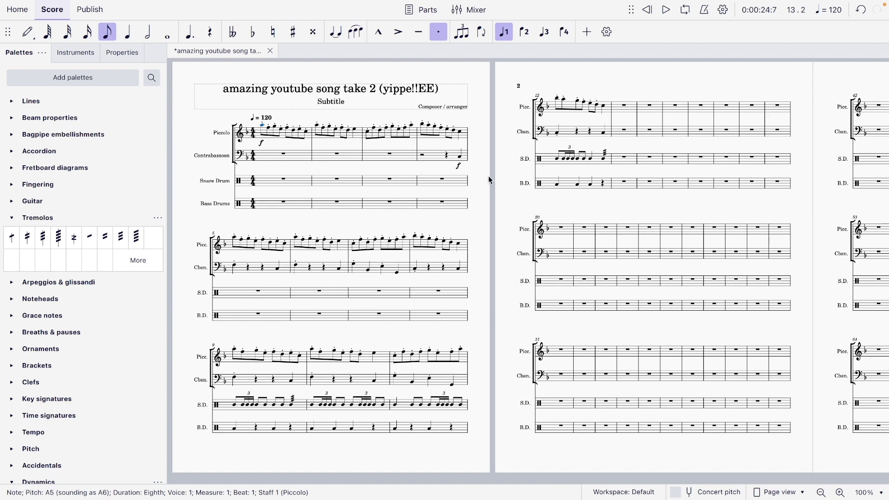
scroll(490, 181, right, 2)
scroll(416, 278, left, 4)
click(277, 352)
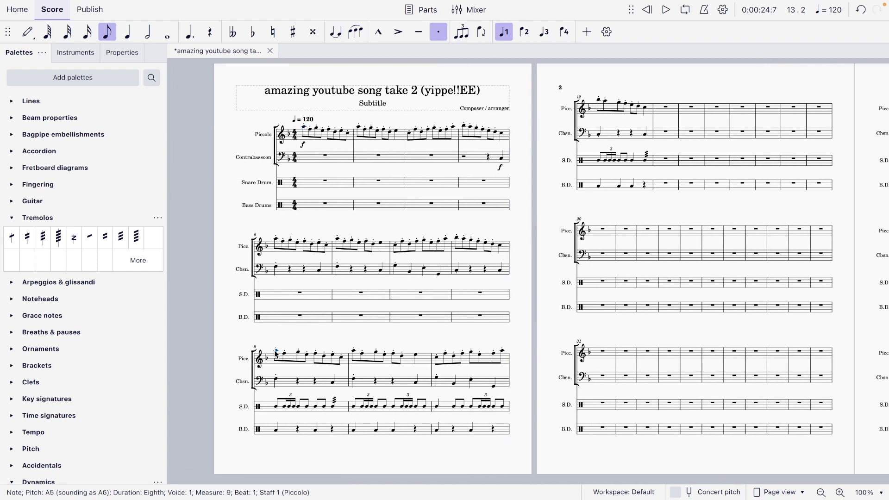
shift+click(645, 187)
key(r)
scroll(668, 171, right, 3)
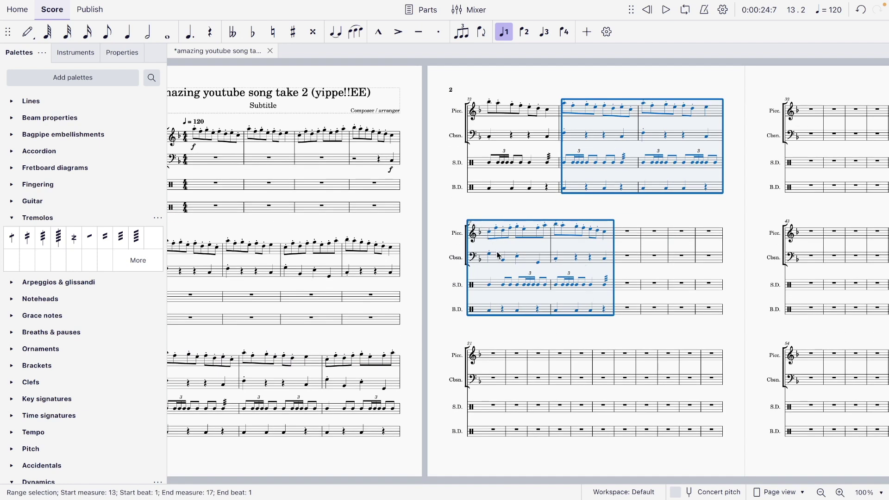
key(Escape)
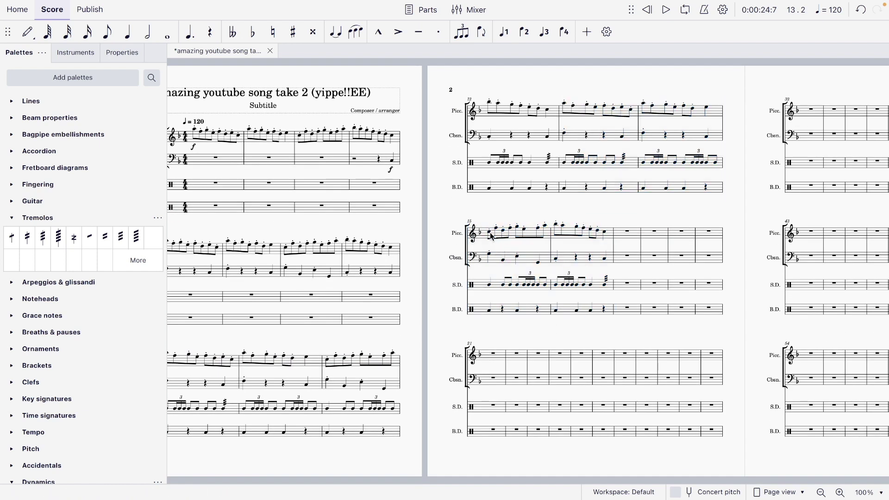
Play back the score from measure 15 and select the Piccolo's last note in measure 16
click(491, 235)
key(space)
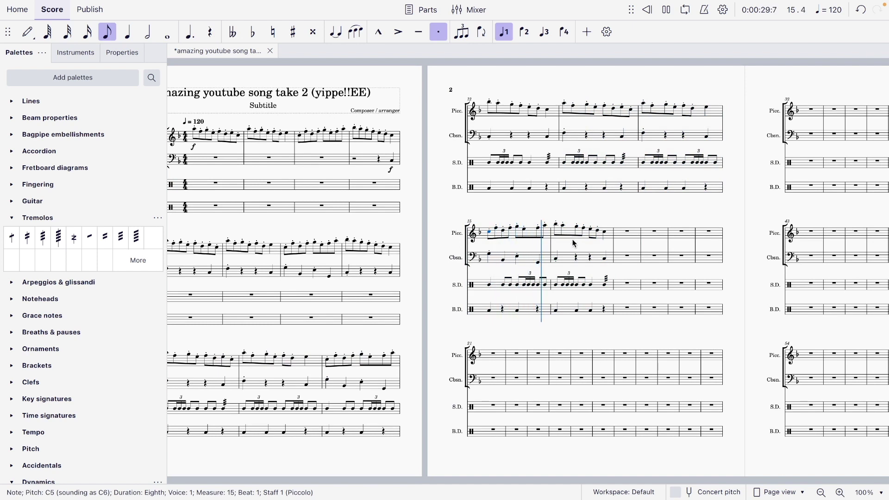
click(605, 234)
key(Left)
key(Right)
key(Up)
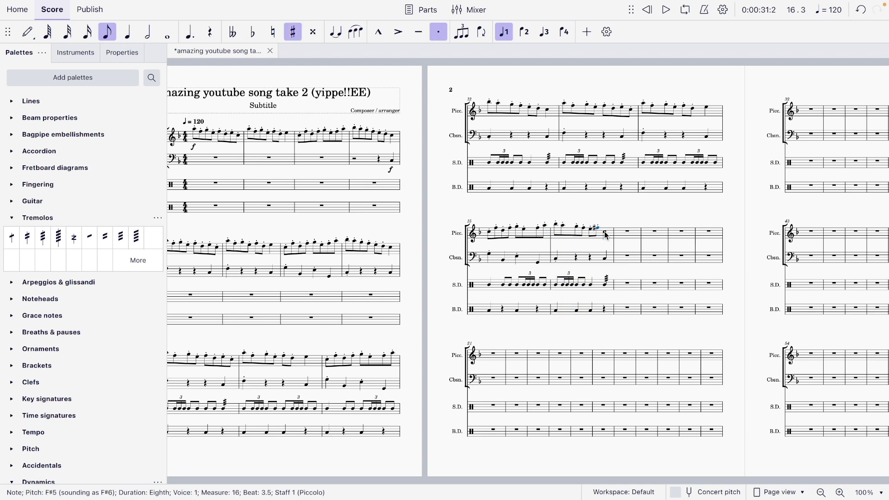
key(Left)
key(Left)
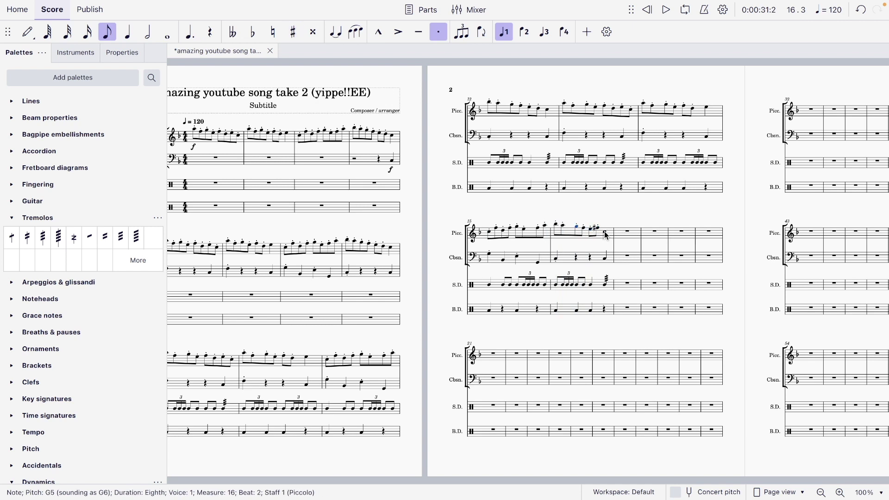
key(Right)
key(Right)
key(Down)
Raise the Piccolo's closing quarter note in measure 16 by seven semitones to written G5
key(Right)
key(Up)
key(Up)
key(Up)
key(Up)
key(Up)
key(Up)
key(Up)
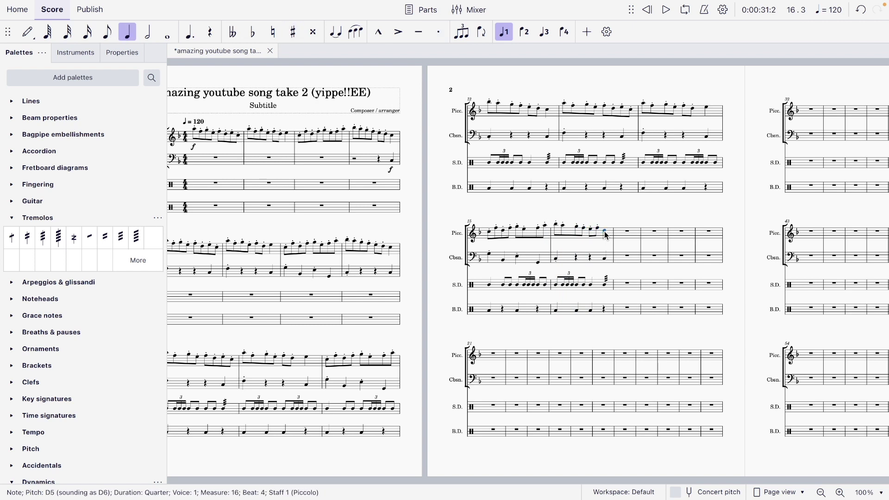
key(Escape)
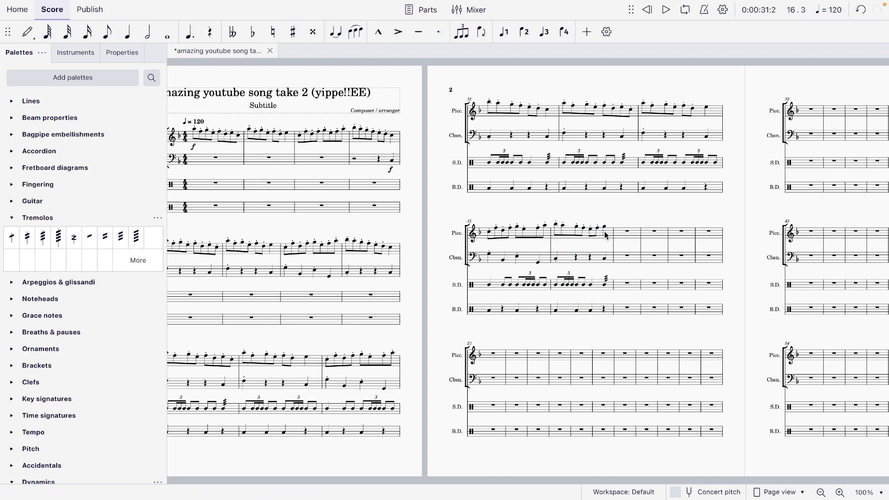
Play back measures 15 and 16 to hear the Piccolo's changed phrase ending
click(492, 235)
key(space)
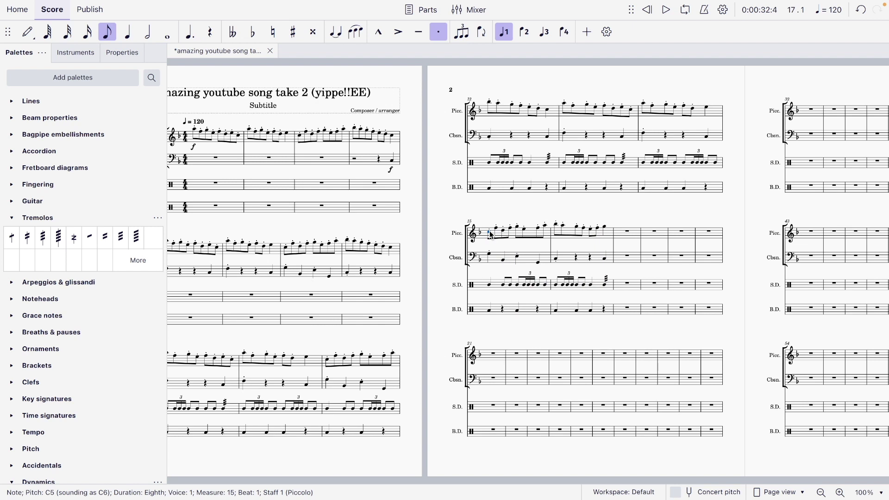
scroll(613, 209, left, 4)
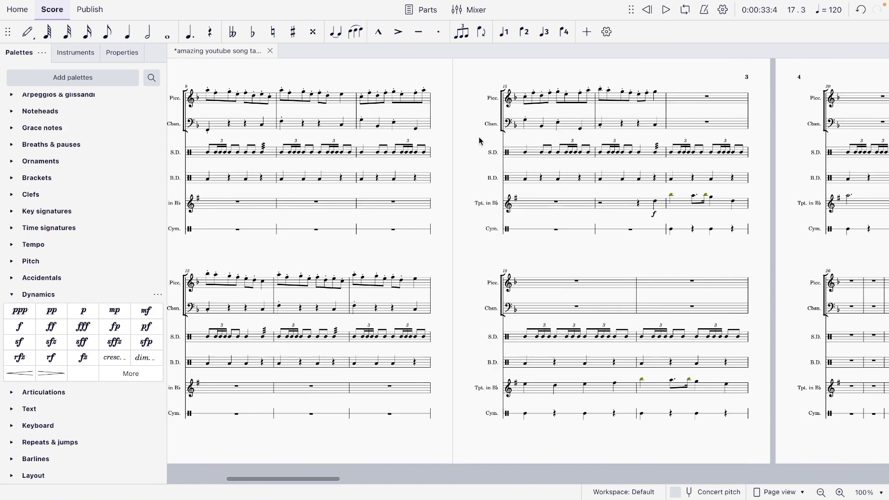
Play back the score from the Piccolo's first note in measure 13 through the trumpet and cymbal passage ending in measure 20
scroll(480, 141, left, 4)
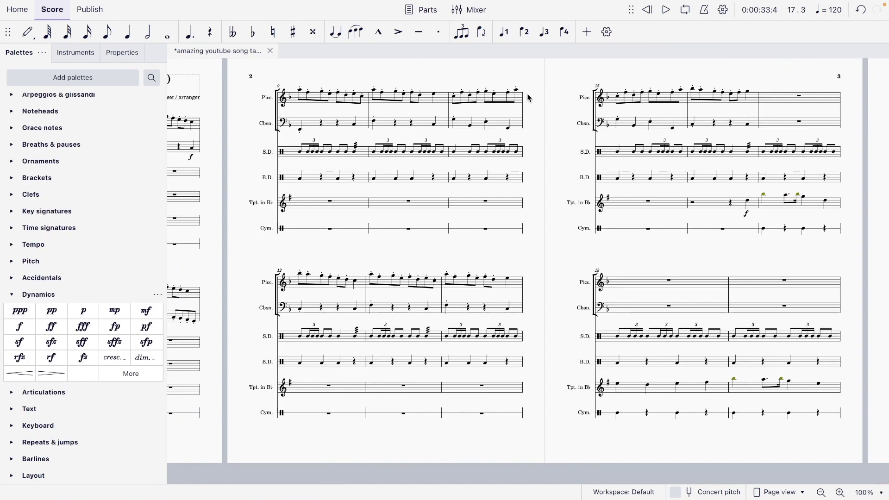
scroll(529, 98, right, 3)
click(549, 153)
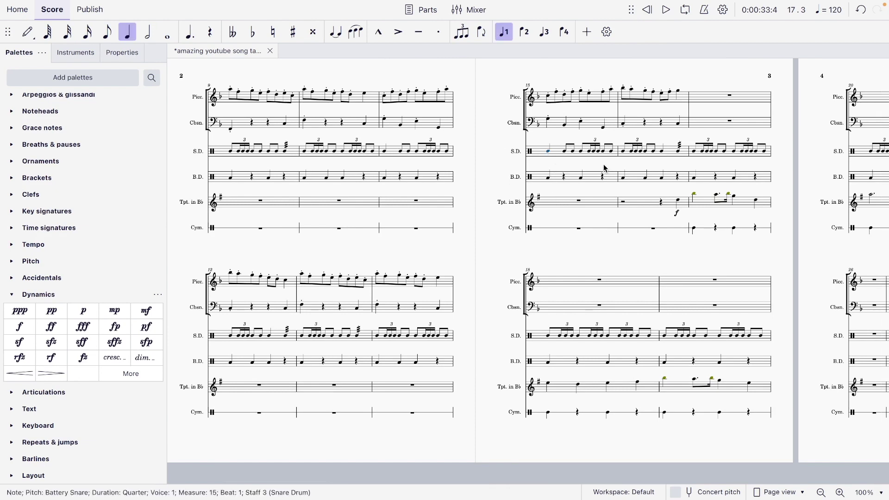
click(302, 275)
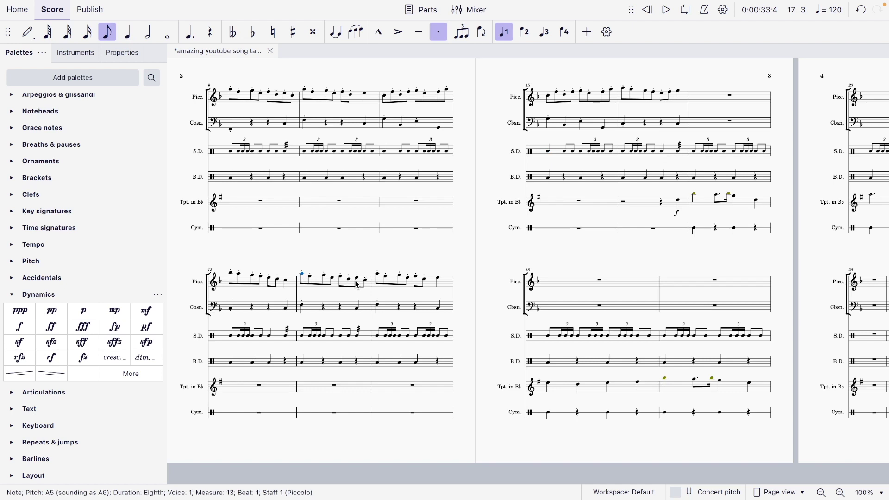
key(space)
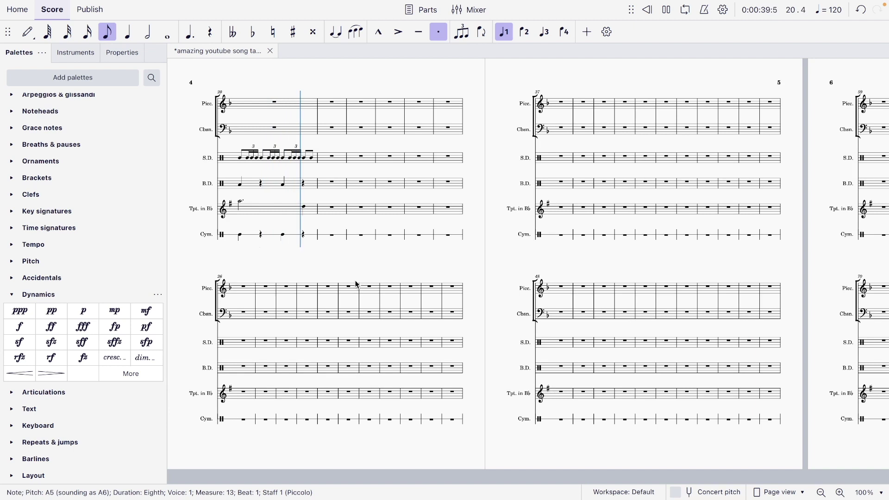
key(space)
scroll(350, 177, left, 9)
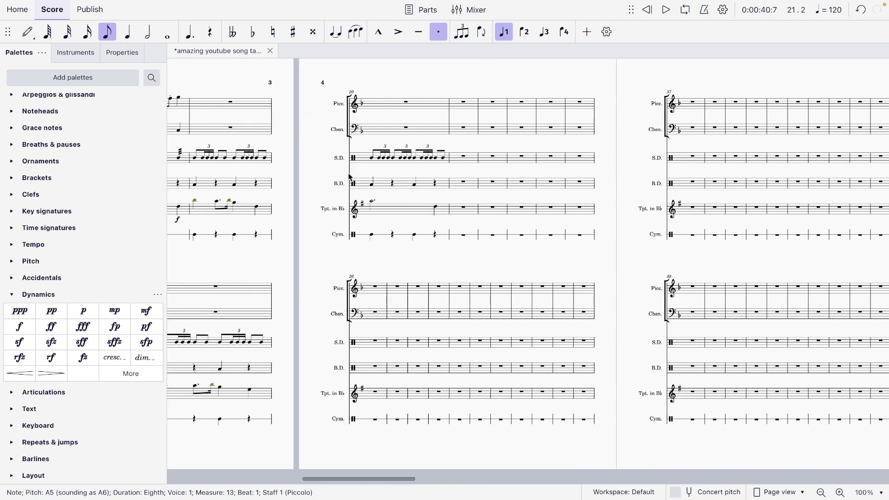
Clear the Cymbal's notes from measures 17 through 20
click(491, 235)
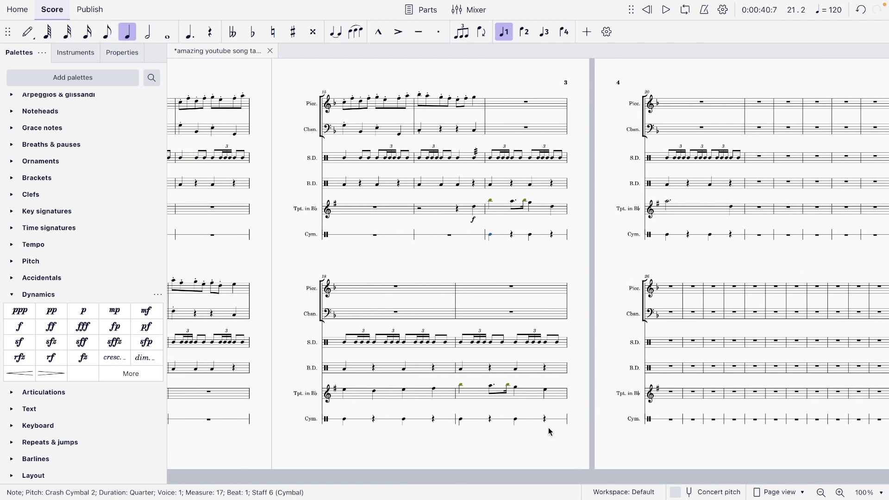
key(ctrl+z)
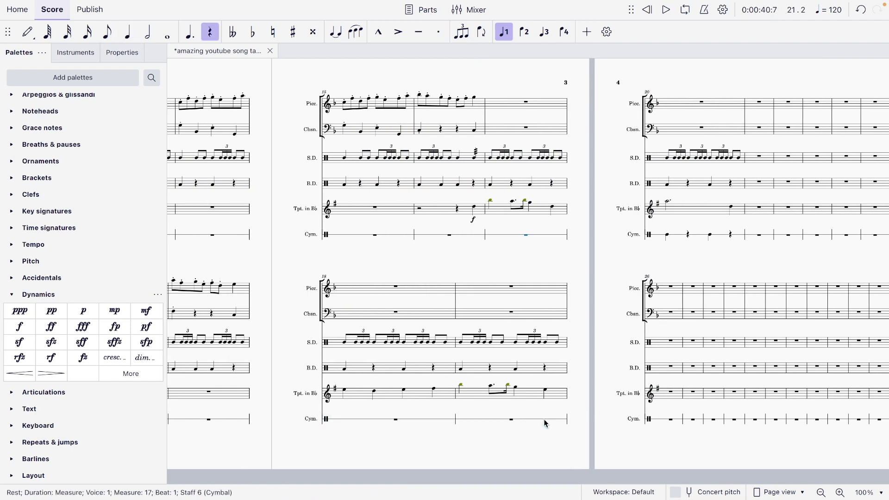
click(732, 236)
key(ctrl+z)
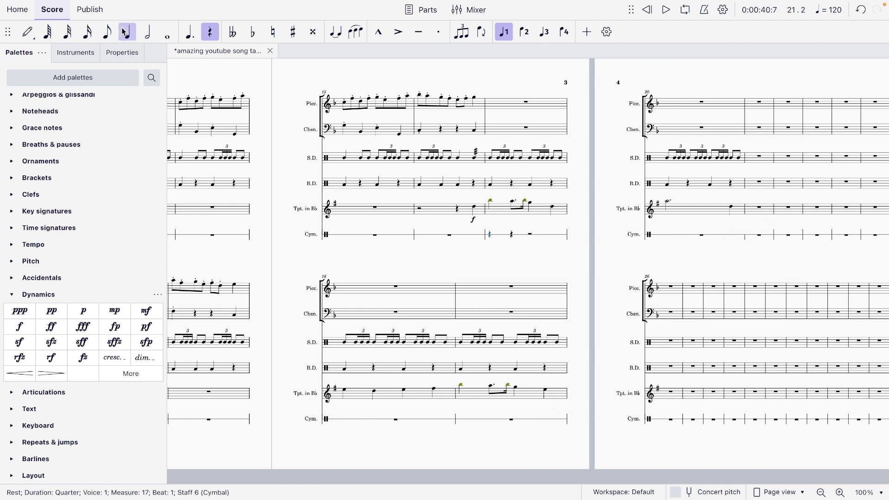
Enter Crash Cymbal 2 quarter notes on beats 2 and 4 of measure 17 and repeat the pattern through measure 20
key(ctrl+z)
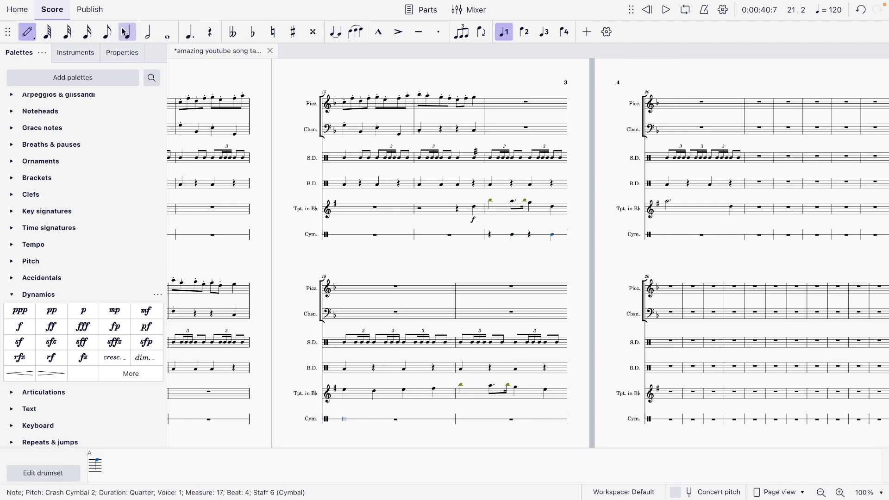
click(492, 240)
key(r)
key(r)
key(r)
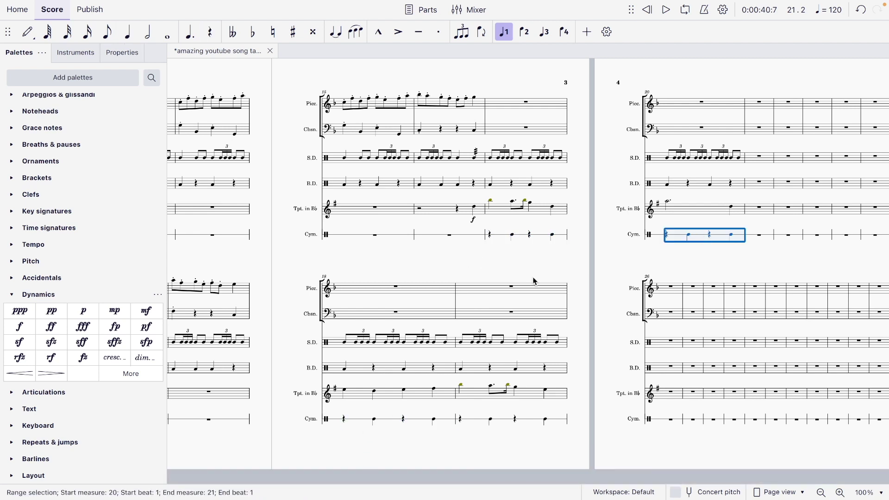
click(529, 268)
Search the instruments for tuba and add Tuba (unspecified) to the score's instrument list
click(81, 56)
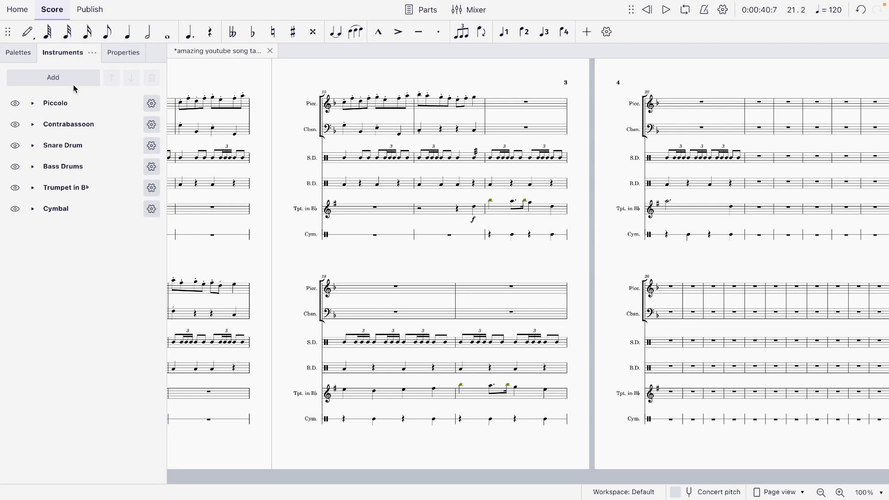
click(73, 84)
click(375, 160)
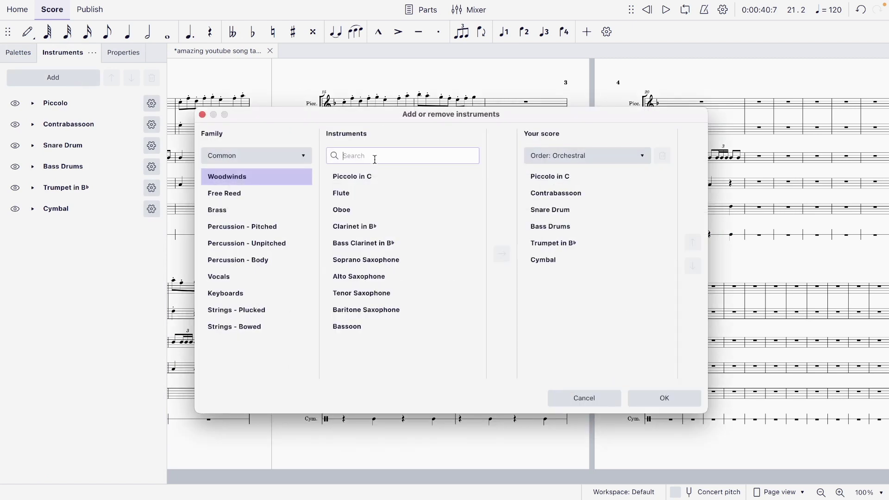
text(tuba)
click(389, 194)
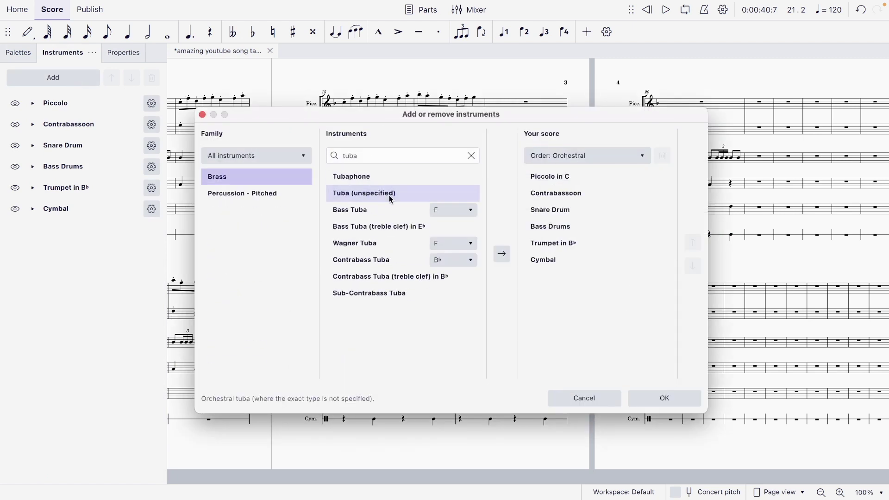
click(504, 260)
Add a Trombone to the instrument list as well and apply the new instrumentation to the score
click(471, 155)
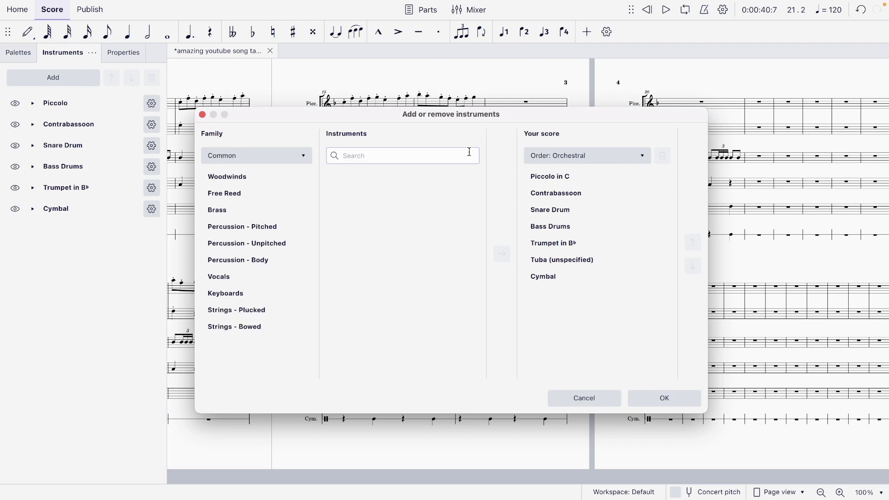
text(trombon)
click(474, 175)
click(502, 254)
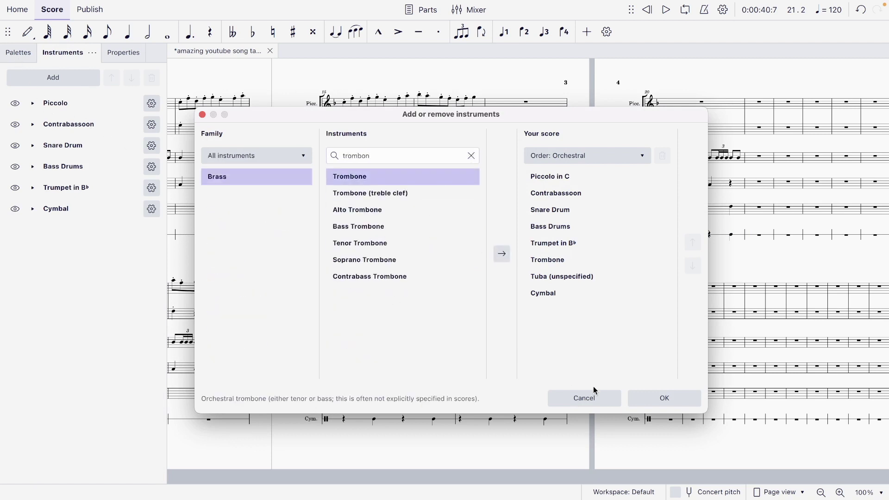
click(649, 406)
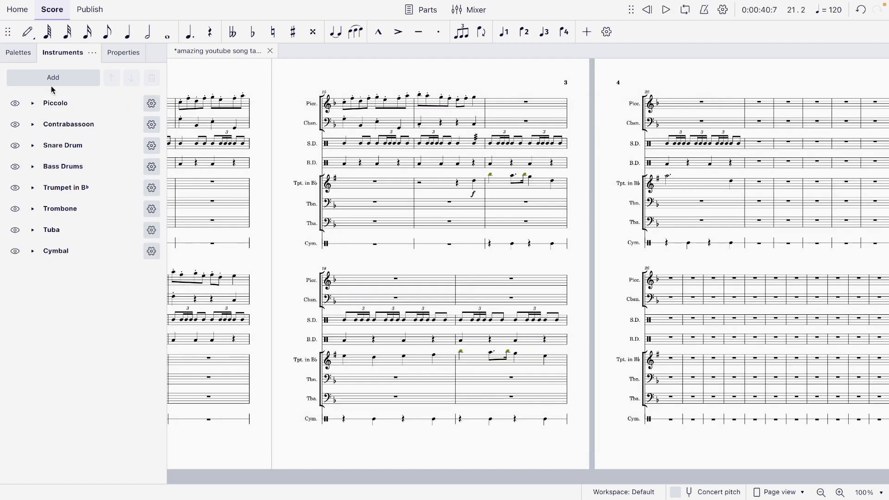
Write a staccato quarter-note Tuba line across measures 17 to 20 and begin the Trombone's measure 17 with eighth-note rests
click(12, 55)
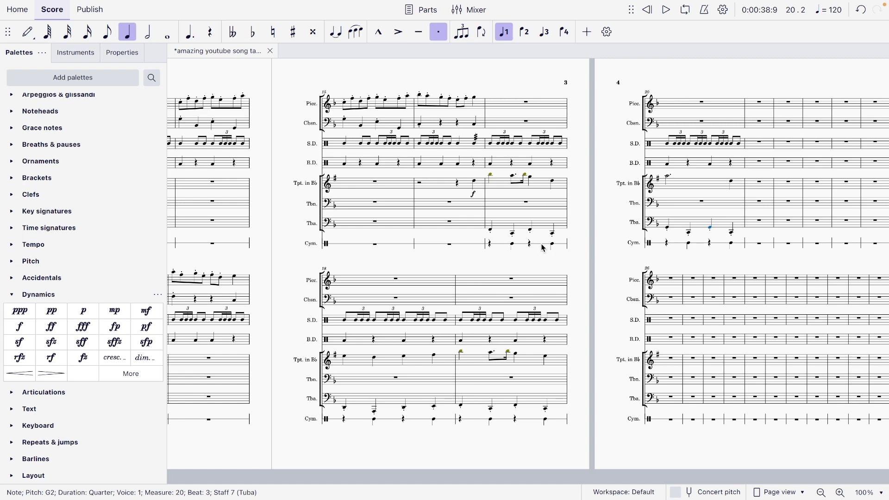
click(530, 205)
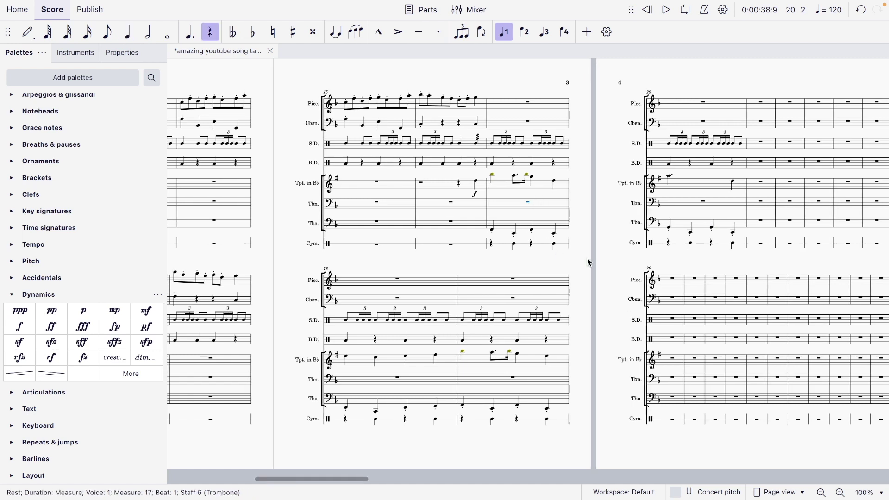
click(108, 32)
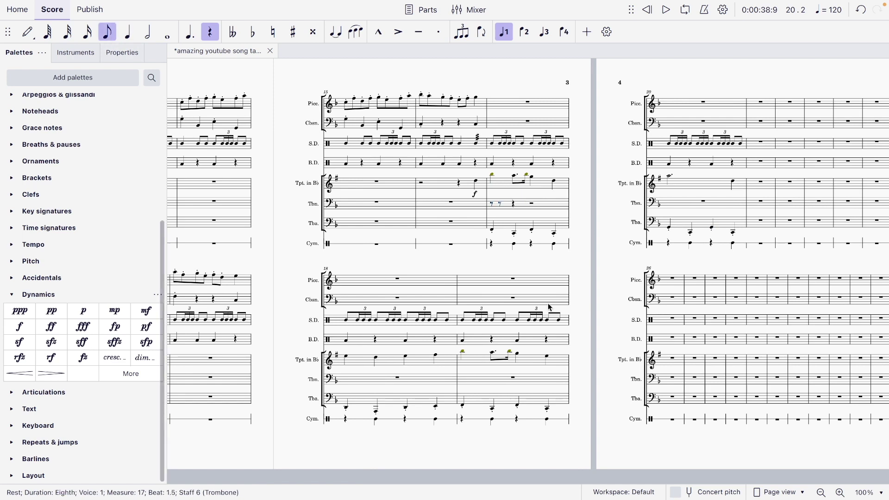
Play back measures 17 to 20 to hear the Tuba line, selecting its notes and the Trombone's opening rest in measure 17
click(493, 231)
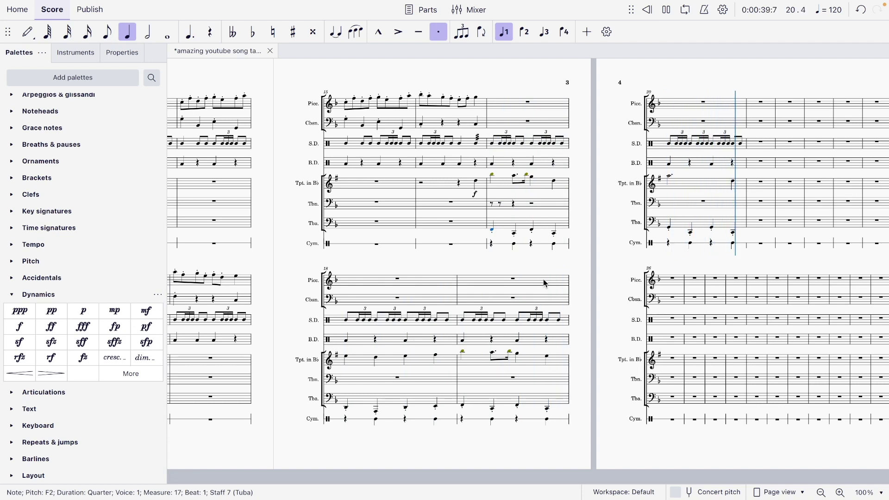
key(space)
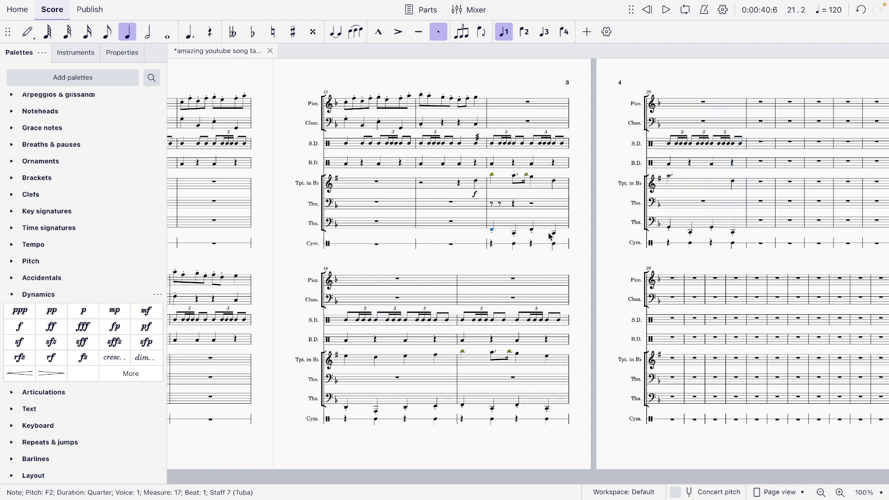
shift+click(741, 226)
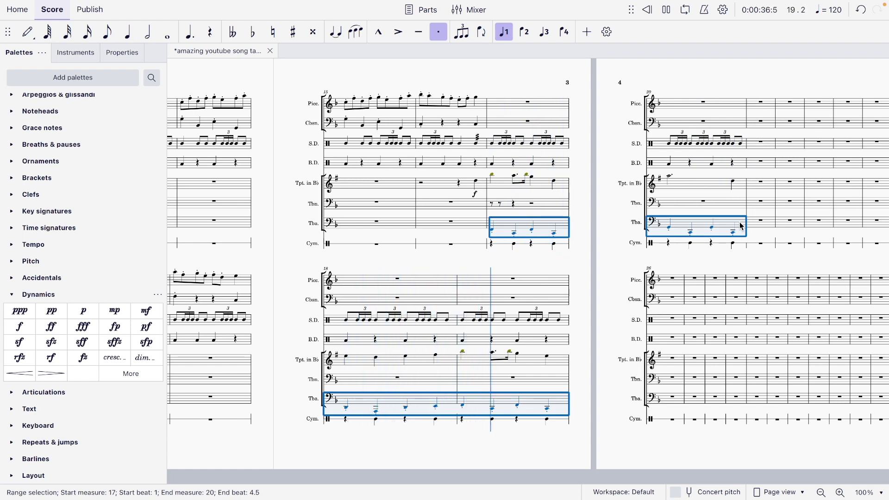
click(495, 204)
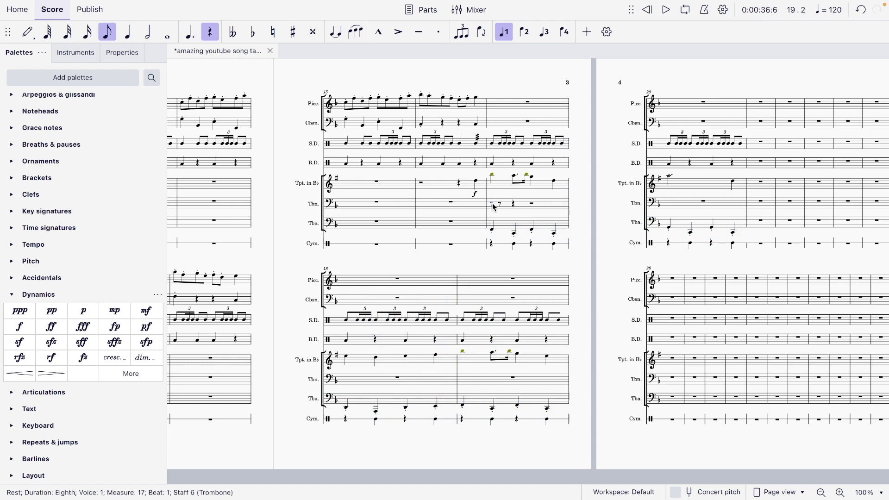
key(space)
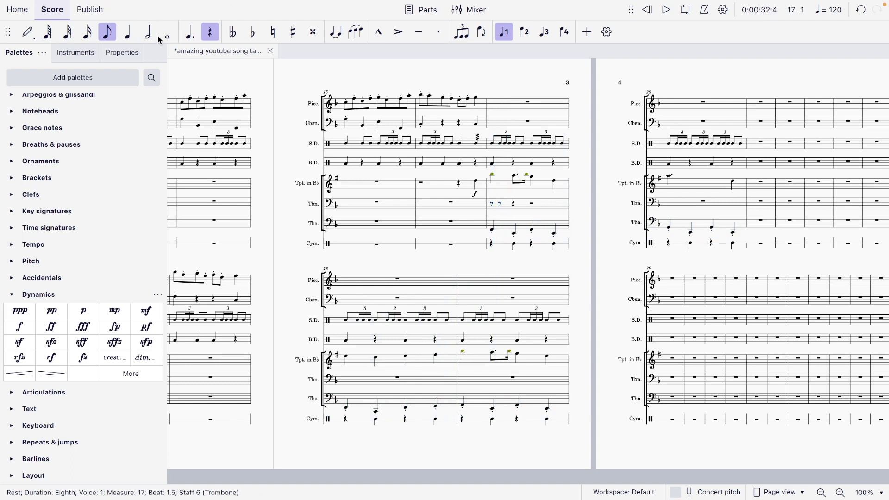
Fill the Trombone's measure 17 with eighth-note chords spanning F2 to F3 on every offbeat and mark them staccato
key(f)
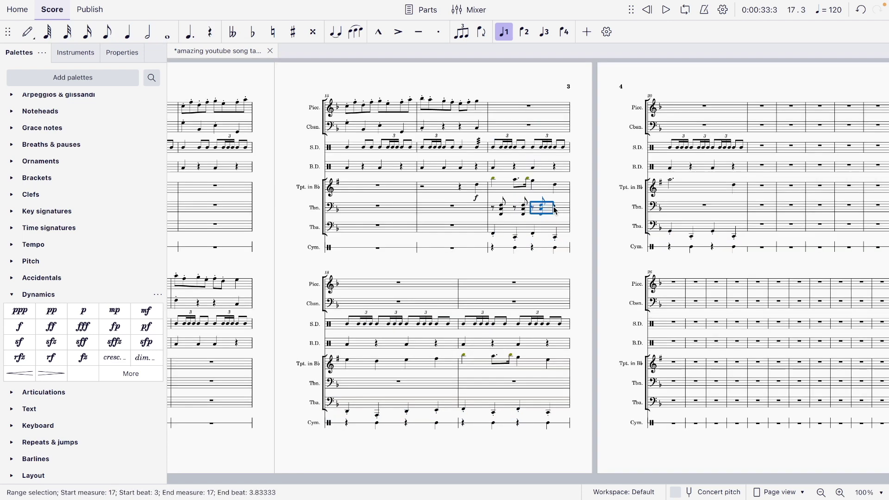
click(554, 207)
key(ctrl+v)
shift+click(504, 210)
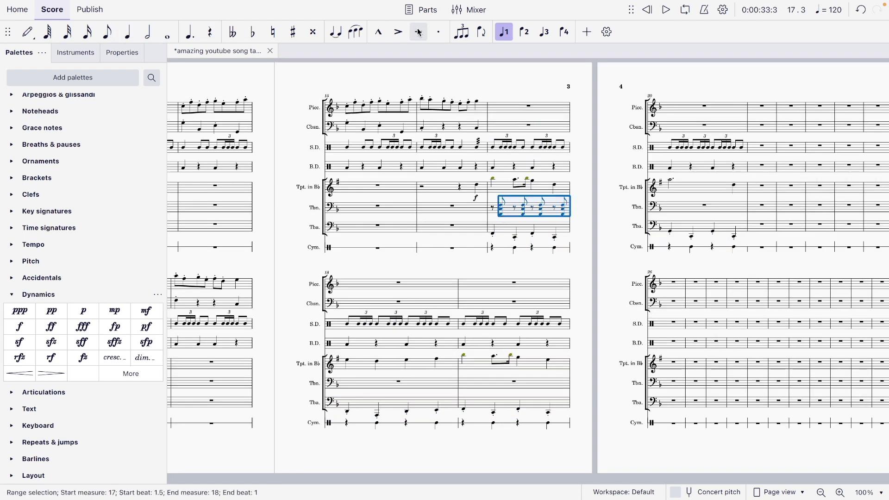
click(439, 32)
Mark the Trombone's first chord in measure 17 with a forte dynamic and play the measure back
click(500, 214)
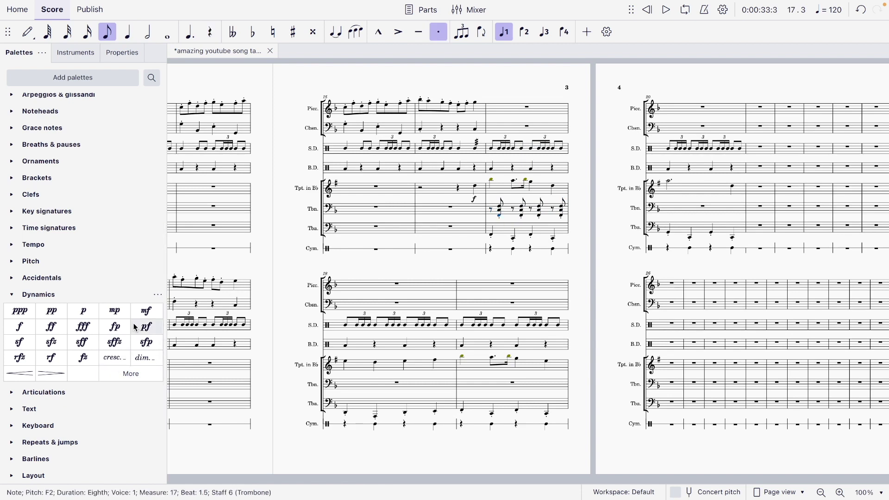
click(19, 327)
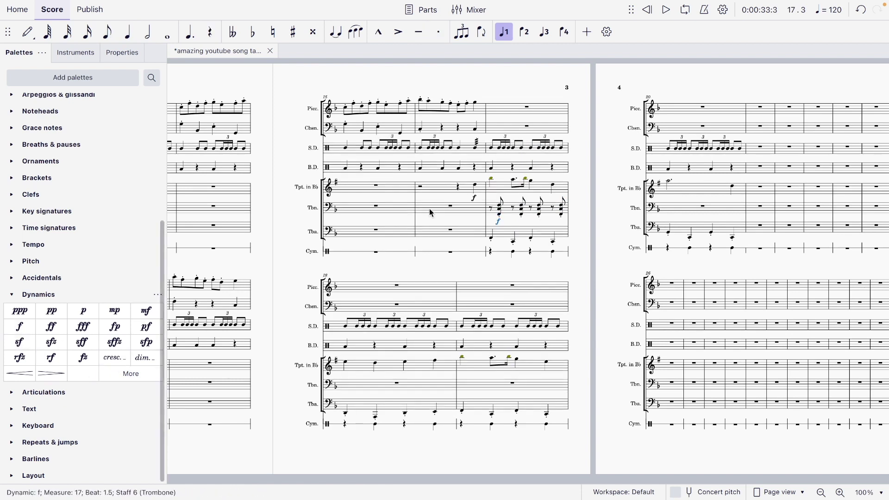
click(492, 214)
key(space)
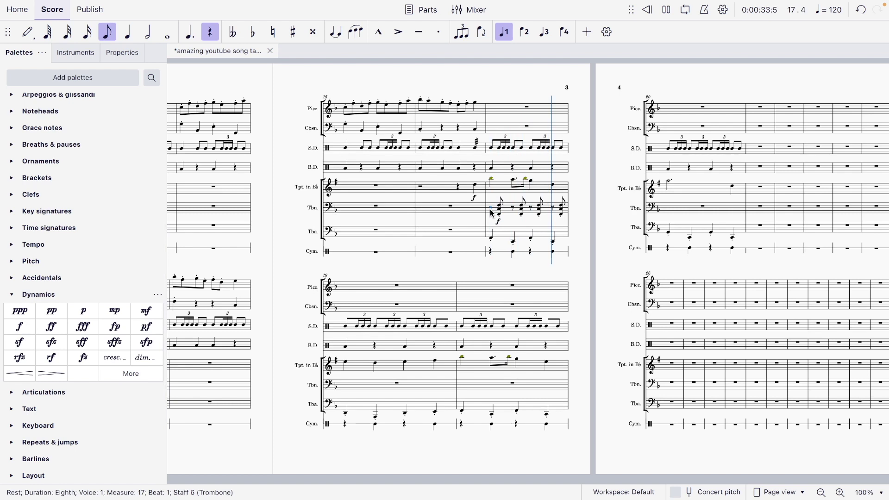
key(space)
Replace the forte on the Trombone's first chord in measure 17 with mf and play the measure to check the balance
click(499, 212)
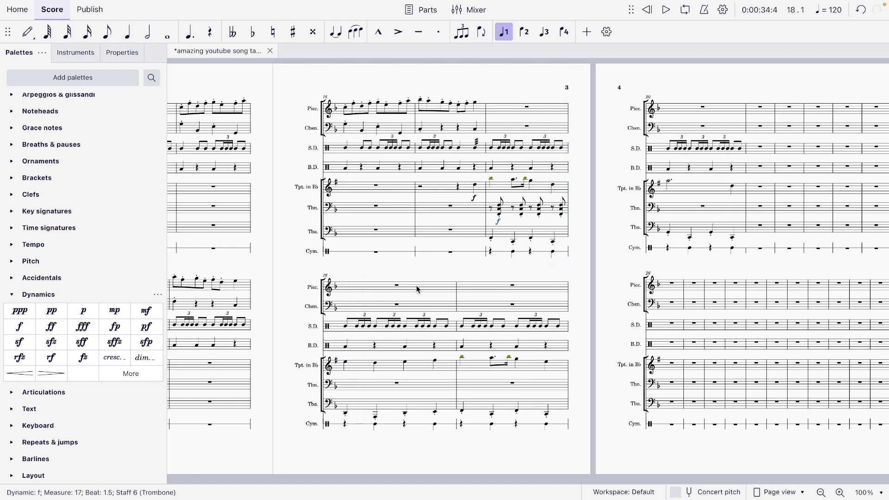
click(147, 311)
key(space)
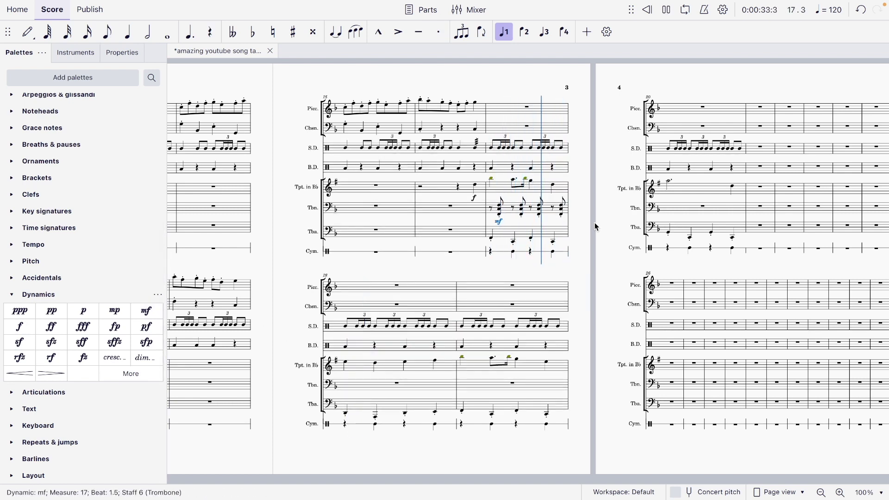
key(space)
key(ctrl+z)
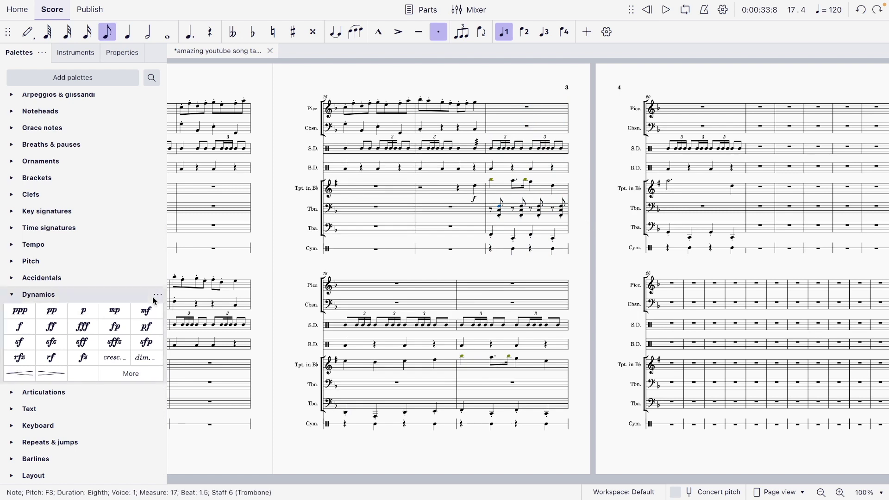
click(147, 310)
Raise the Trombone's mixer volume to about 3 dB and play back the score from measure 17
click(470, 9)
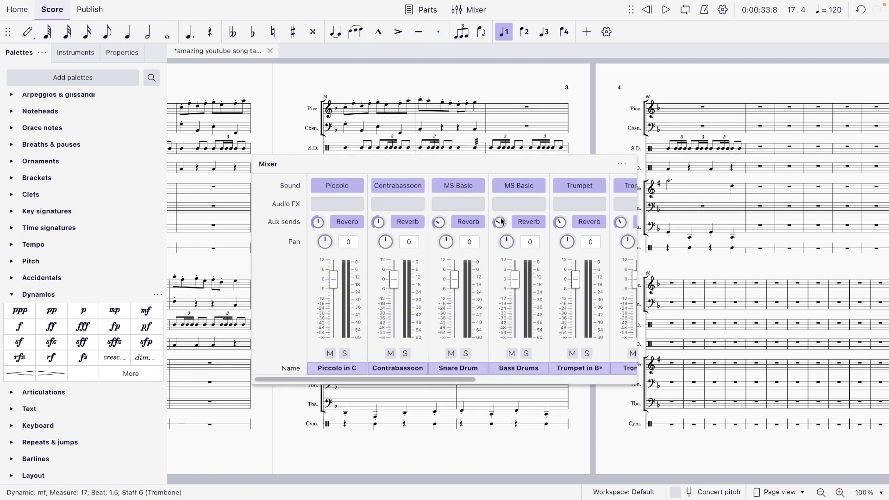
scroll(535, 279, right, 1)
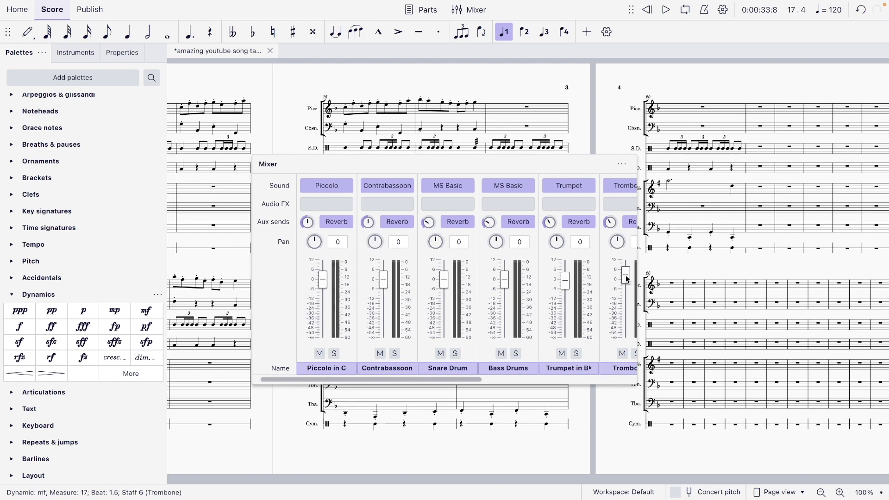
click(623, 165)
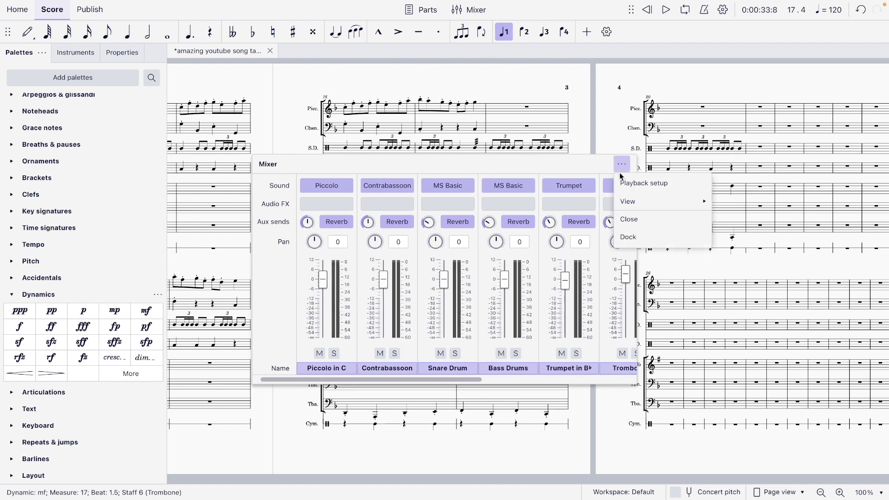
click(632, 219)
click(492, 214)
key(space)
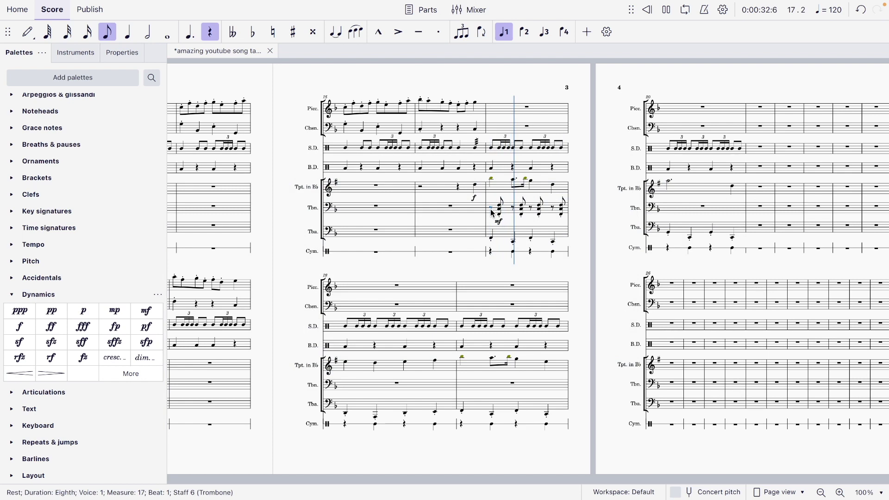
Raise the Trombone's mixer volume to about 11 dB and play back from measure 17
key(F10)
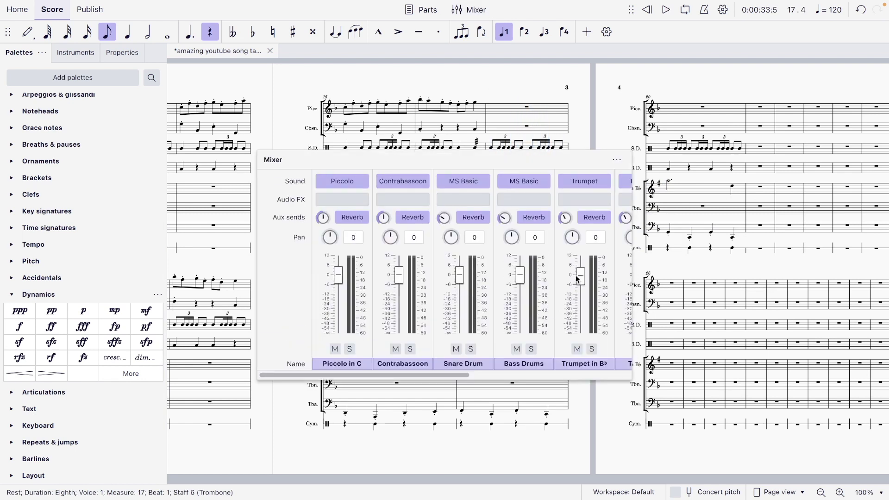
drag(402, 375, 505, 374)
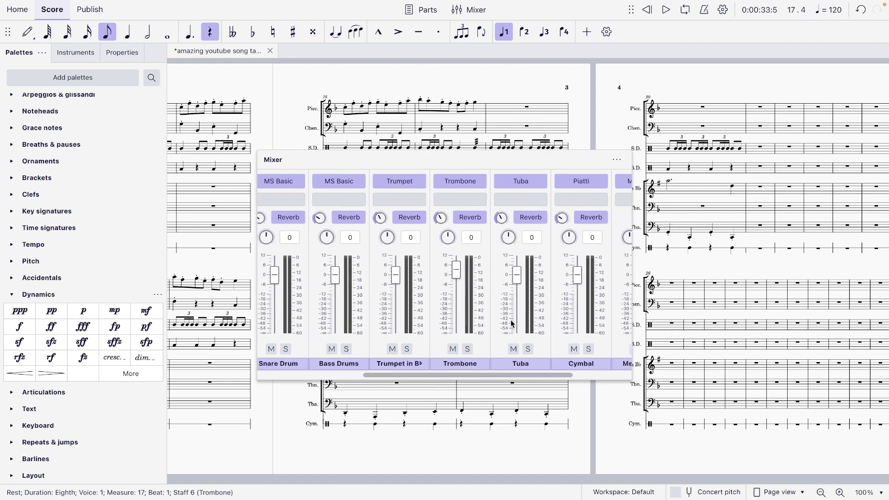
click(528, 110)
key(space)
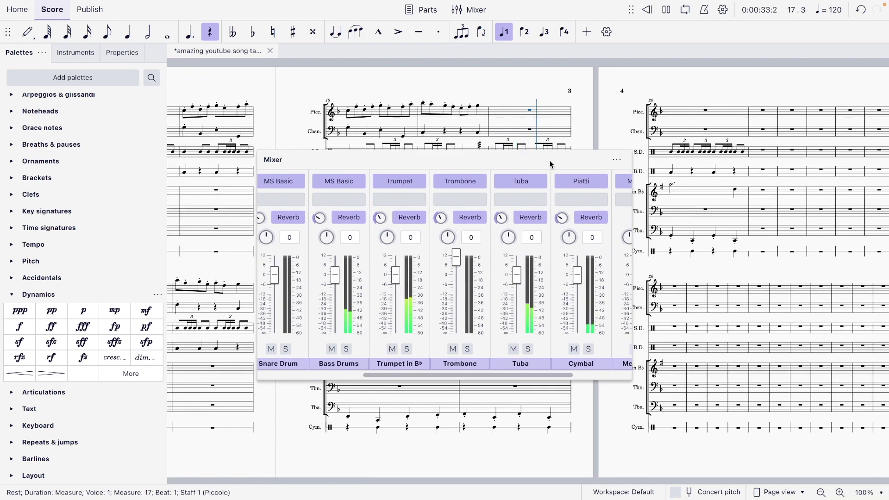
click(616, 159)
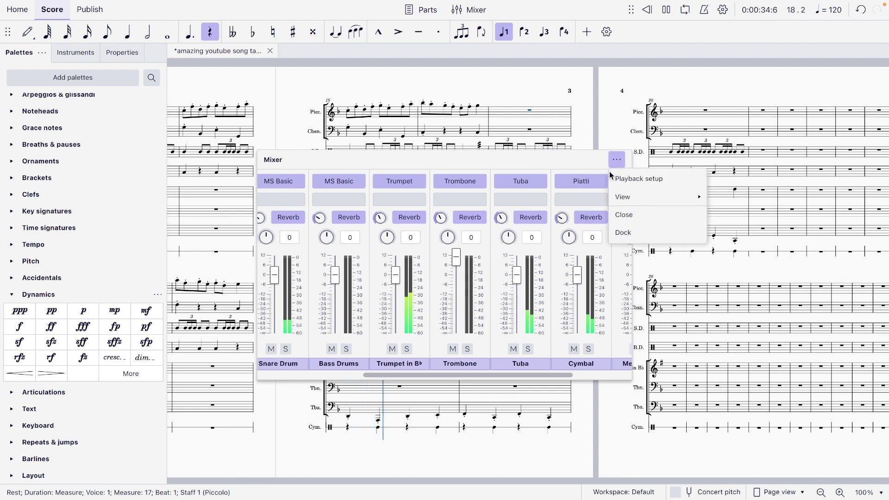
click(621, 216)
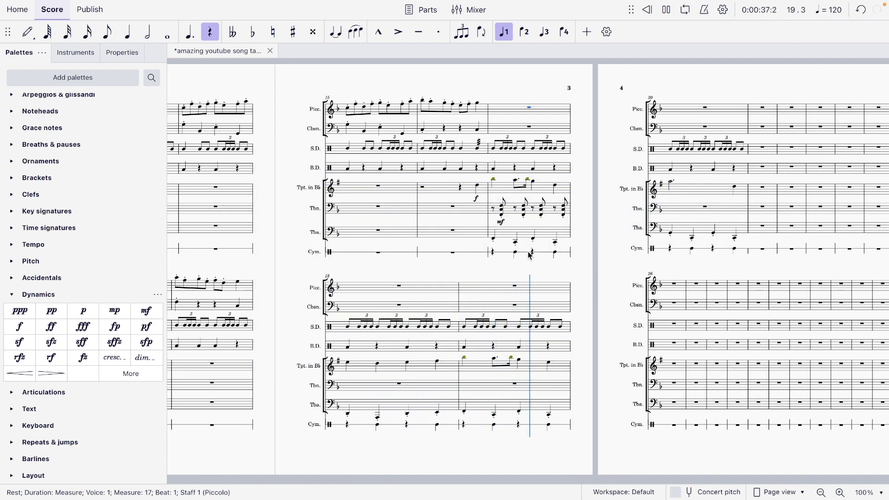
Replace the Trombone's mf in measure 17 with f, and play from there with its mixer volume lowered to about -4 dB
click(502, 224)
key(F10)
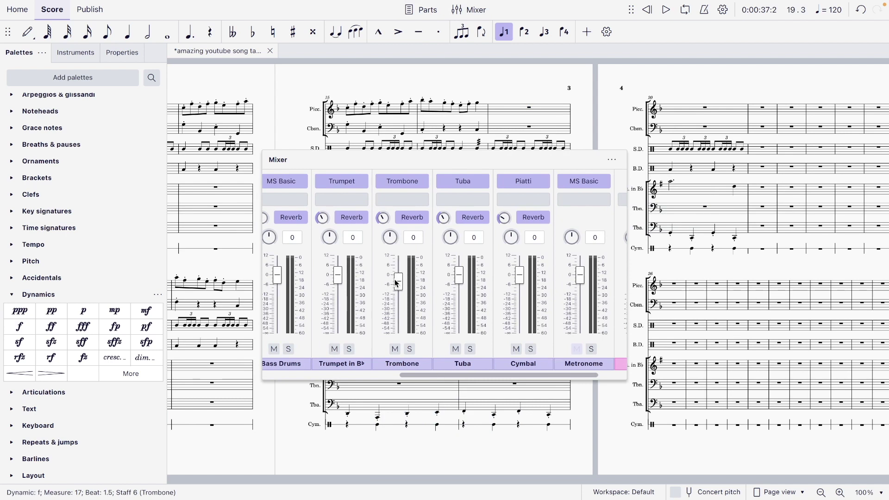
click(529, 110)
key(space)
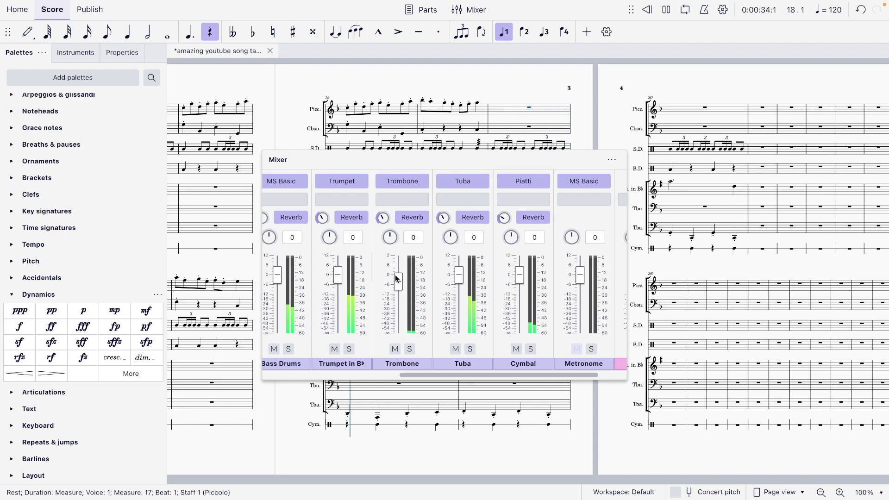
click(613, 159)
click(635, 220)
key(space)
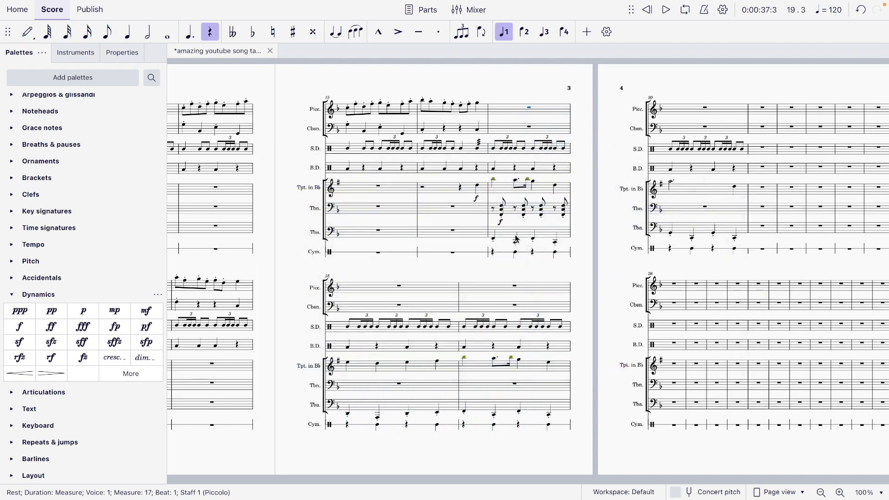
Play from measure 17 and continue the Trombone's staccato offbeat eighth-note chords through measures 18 to 20
click(494, 213)
key(space)
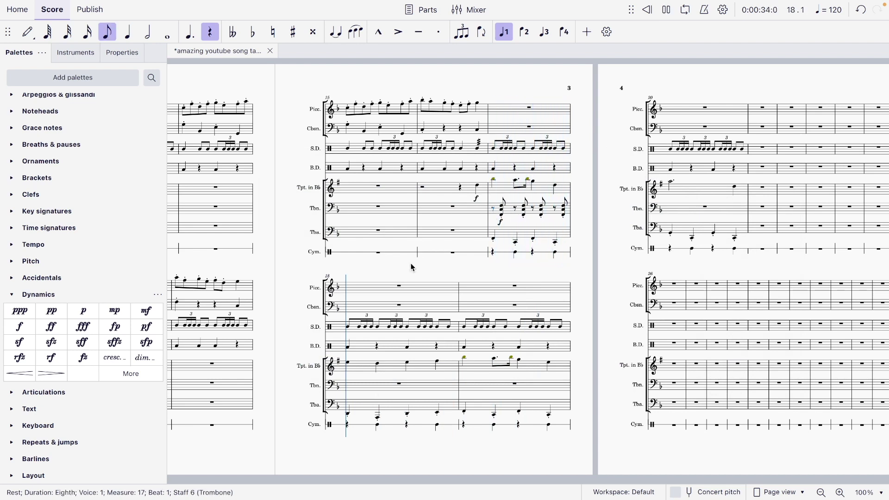
key(space)
click(397, 384)
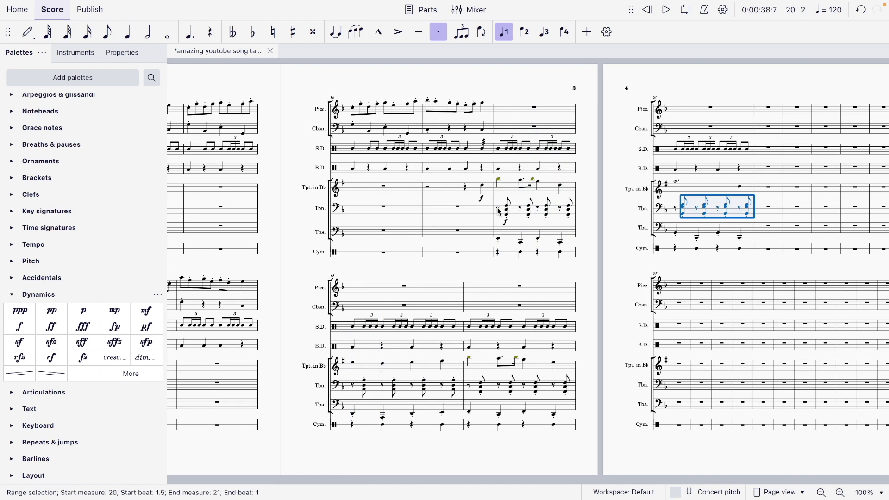
click(497, 209)
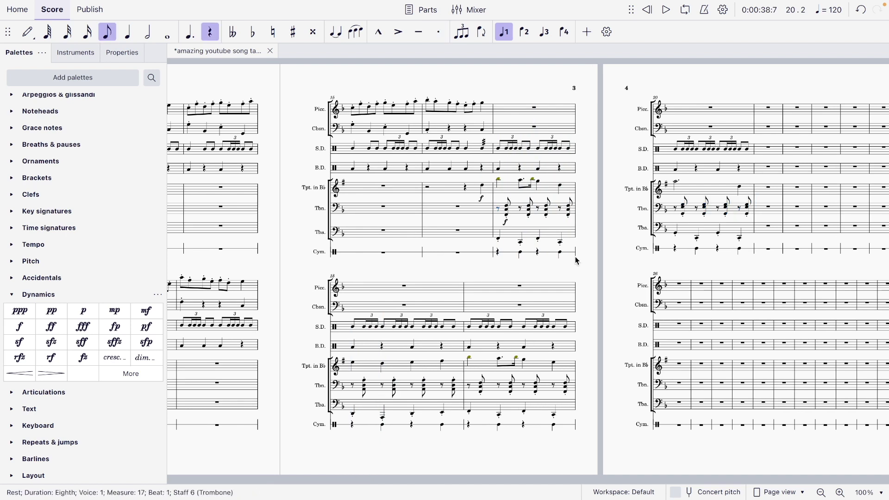
Mark the Cymbal's first hit in measure 17 mf and play back measures 17 to 20
click(522, 255)
click(147, 311)
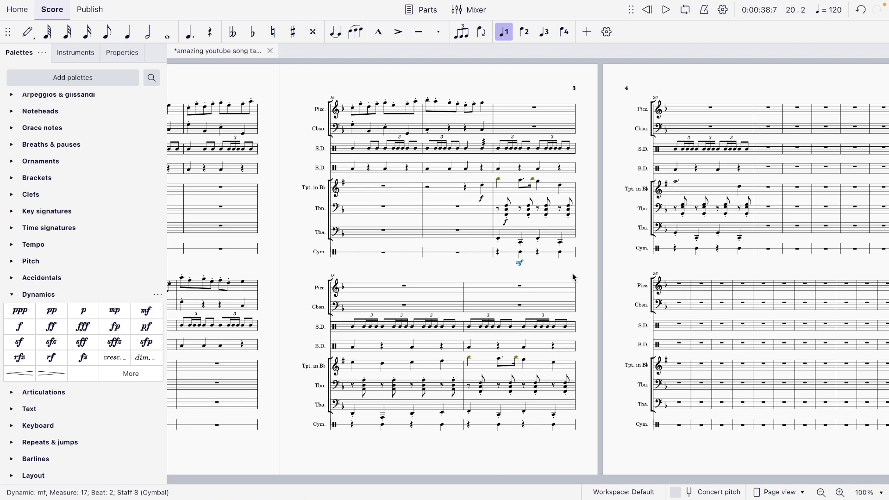
click(502, 255)
click(498, 253)
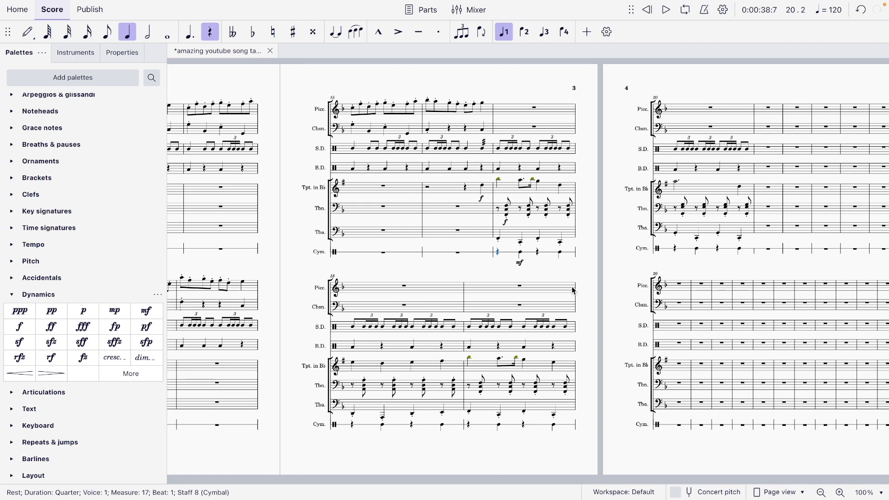
key(space)
key(space)
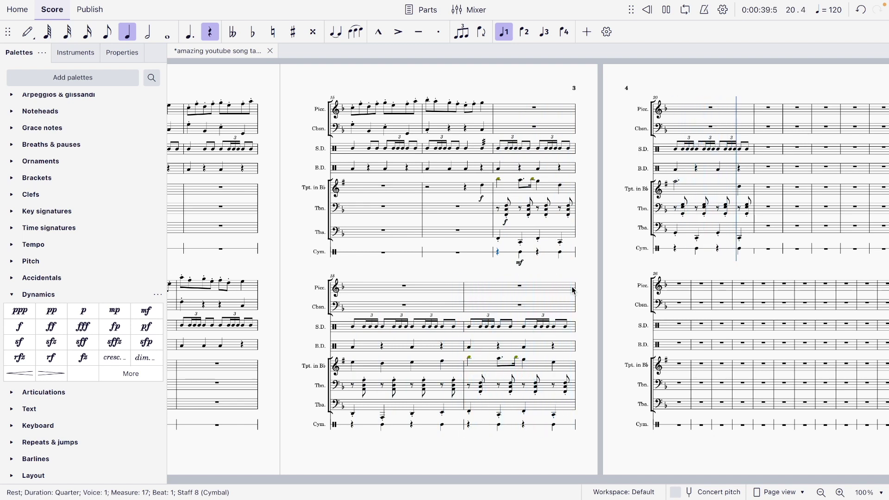
key(space)
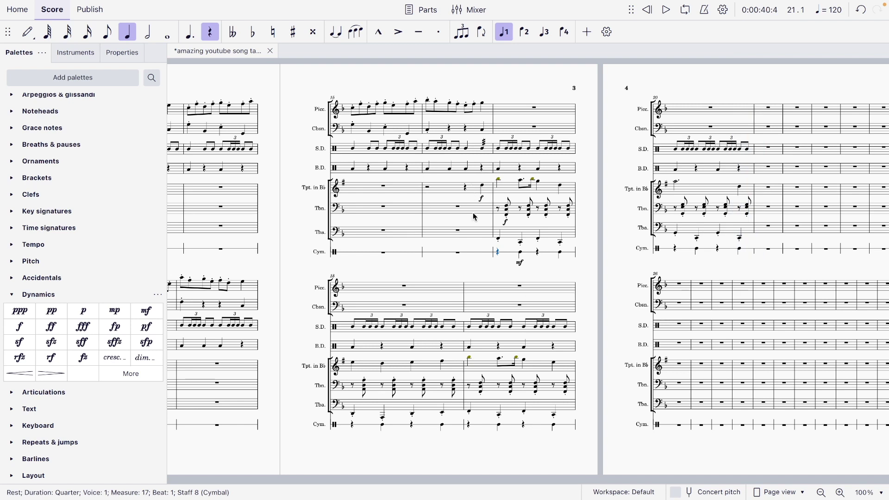
Mark the Tuba's first note in measure 17 forte and set mixer volumes to about -2 dB Trombone, 1 dB Tuba and -3 dB Cymbal
click(498, 239)
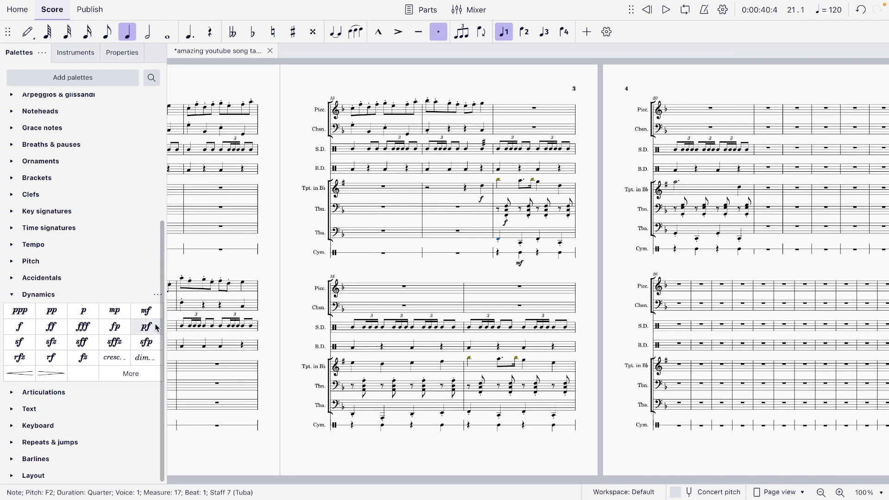
click(20, 327)
click(468, 10)
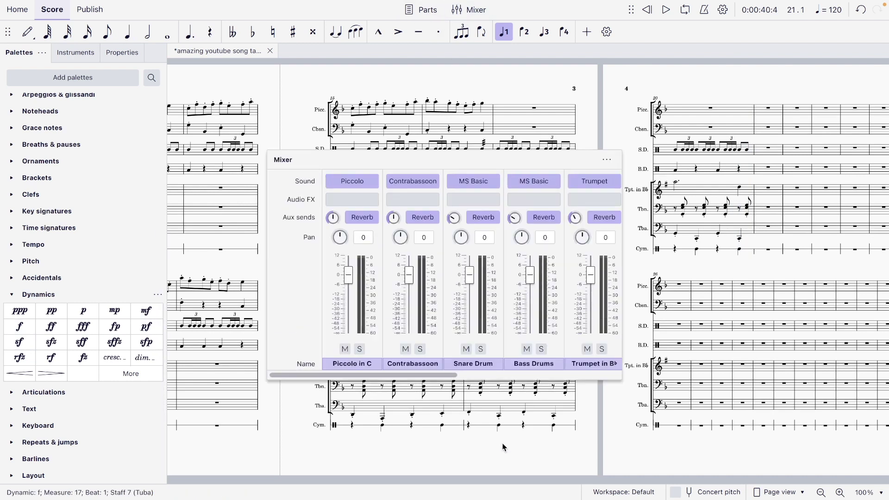
drag(436, 376, 541, 376)
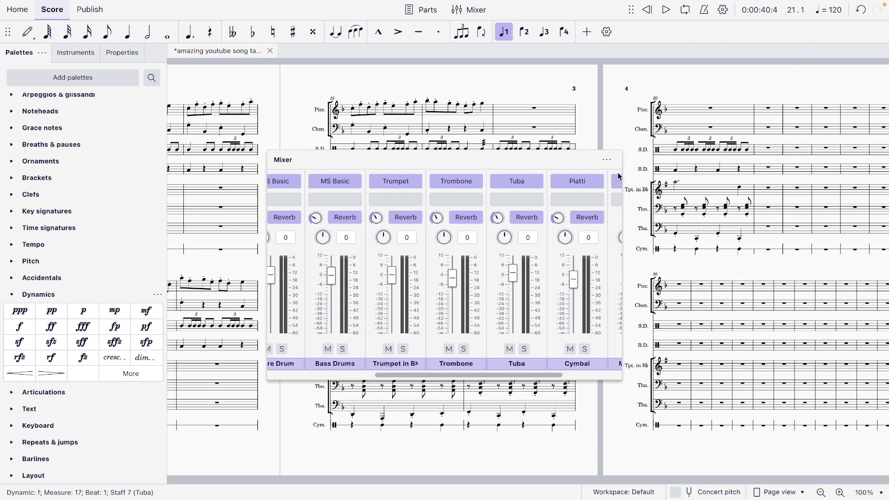
click(606, 160)
click(634, 215)
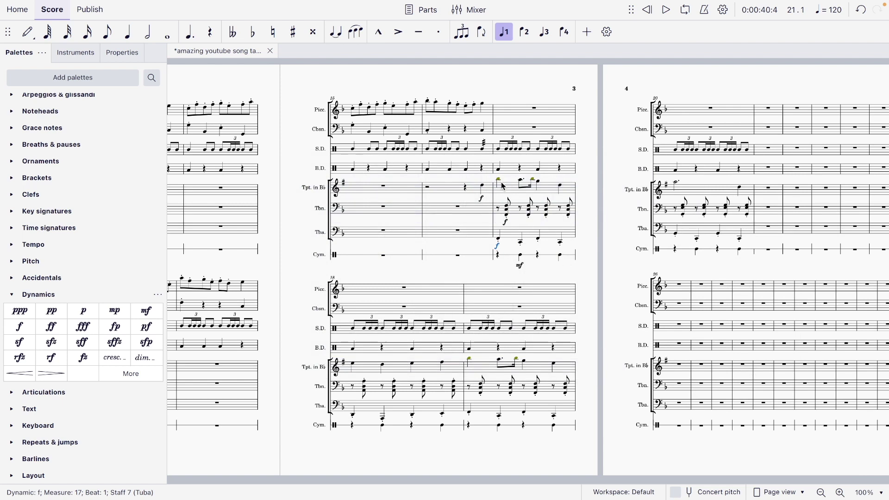
Play the score from measure 16 through measure 20 and review the brass balance against the mixer levels
click(429, 187)
key(space)
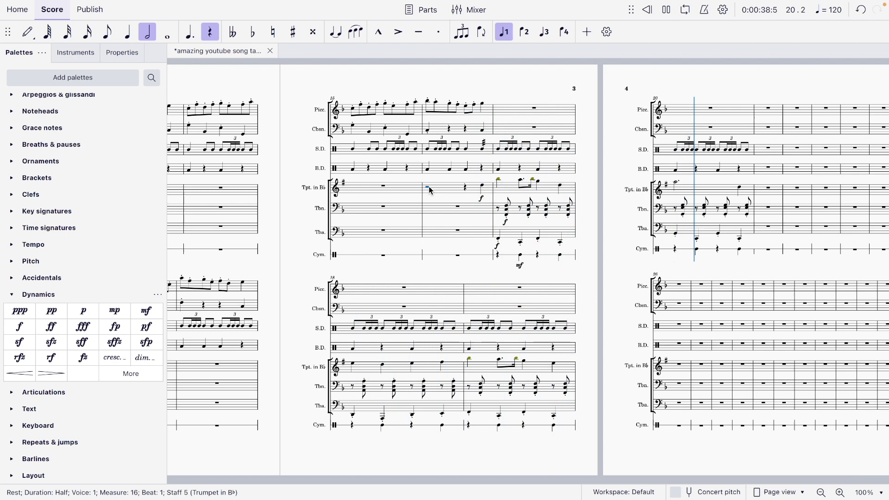
key(space)
click(470, 10)
scroll(535, 284, right, 2)
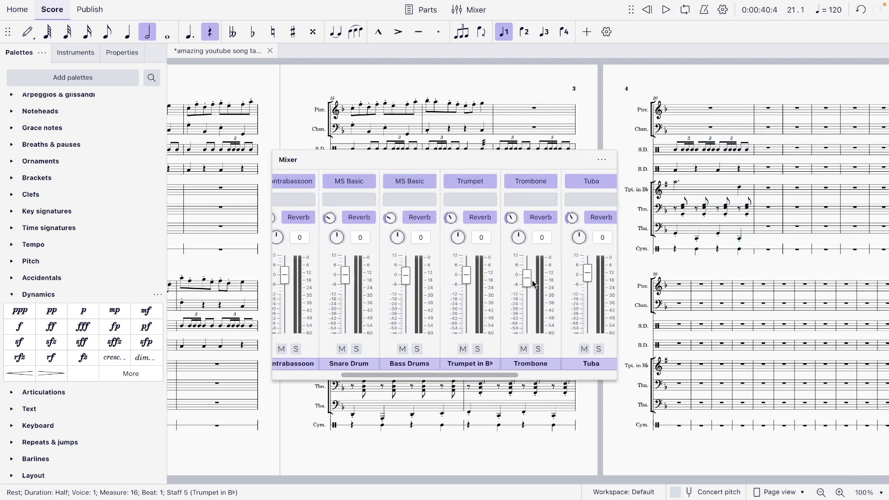
click(602, 160)
click(610, 230)
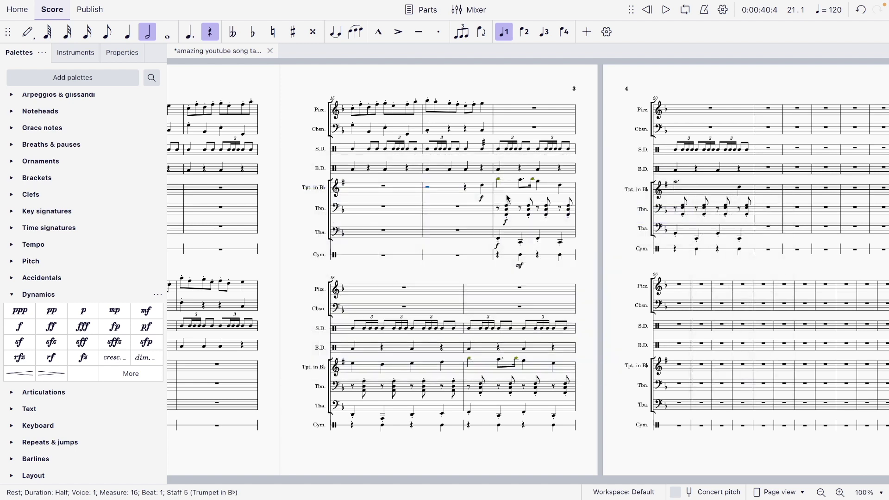
click(460, 210)
key(space)
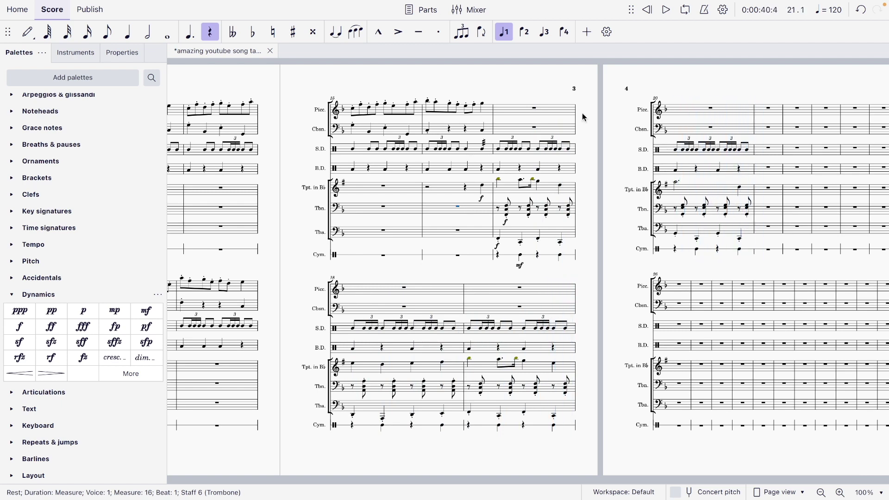
Try replacing the Cymbal part in measures 17 to 20 with eighth-note hits on every offbeat
click(500, 152)
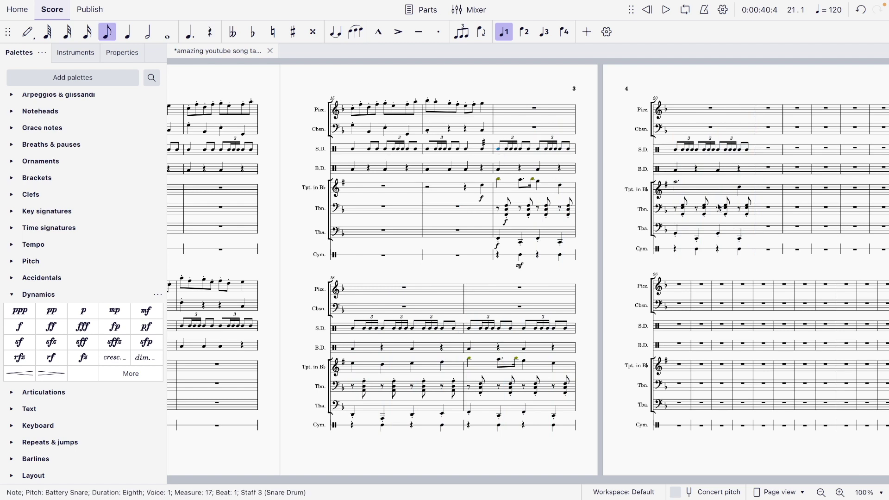
shift+click(741, 251)
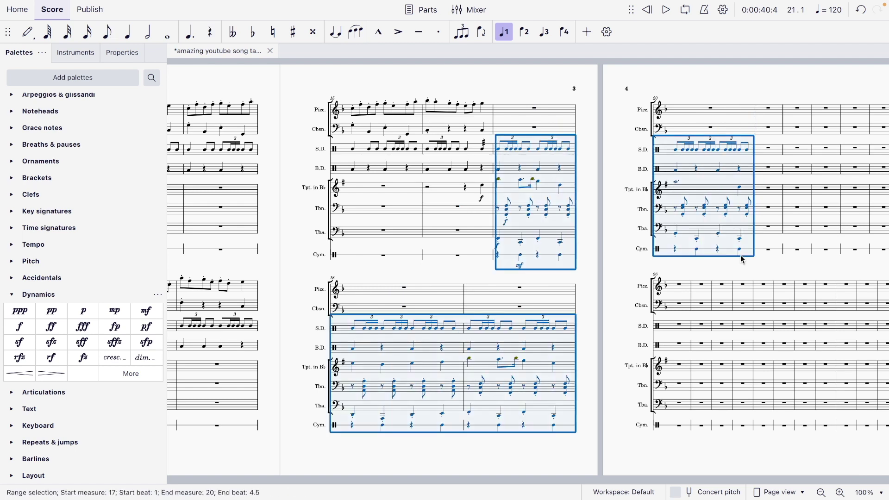
click(499, 258)
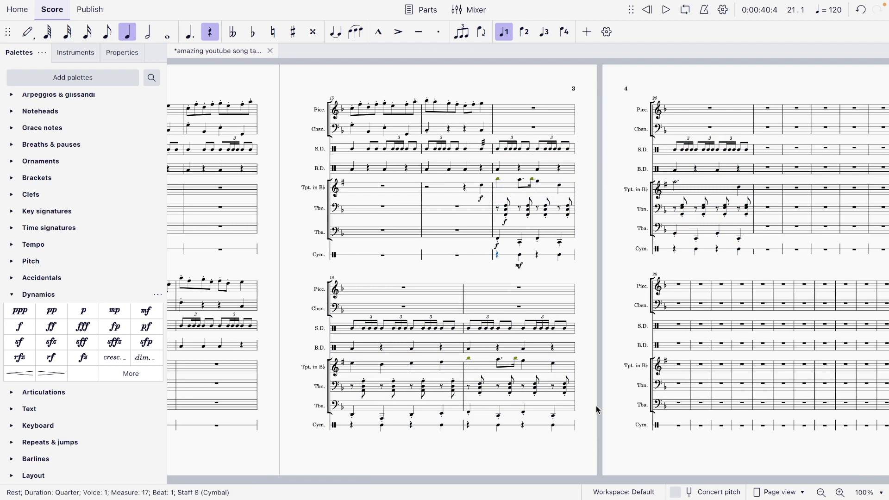
key(ctrl+v)
click(712, 253)
key(ctrl+v)
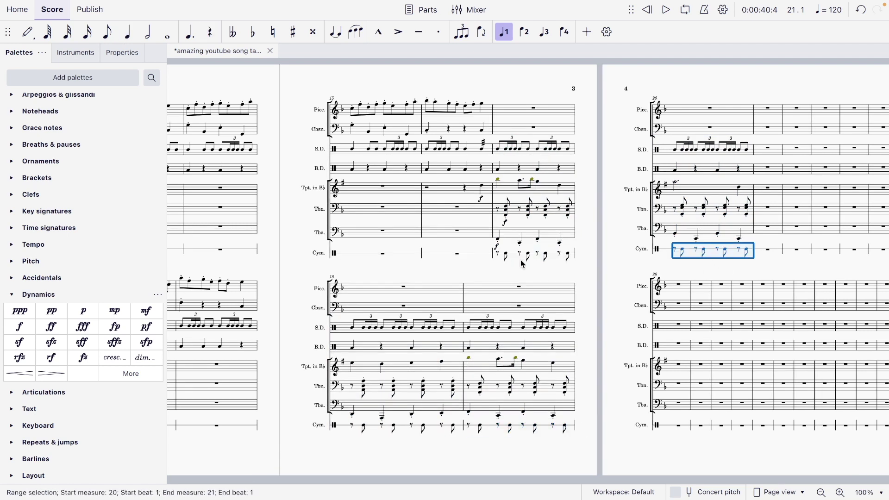
Mark the first offbeat Cymbal hit in measure 17 mf and play back from measure 16
click(507, 256)
click(147, 310)
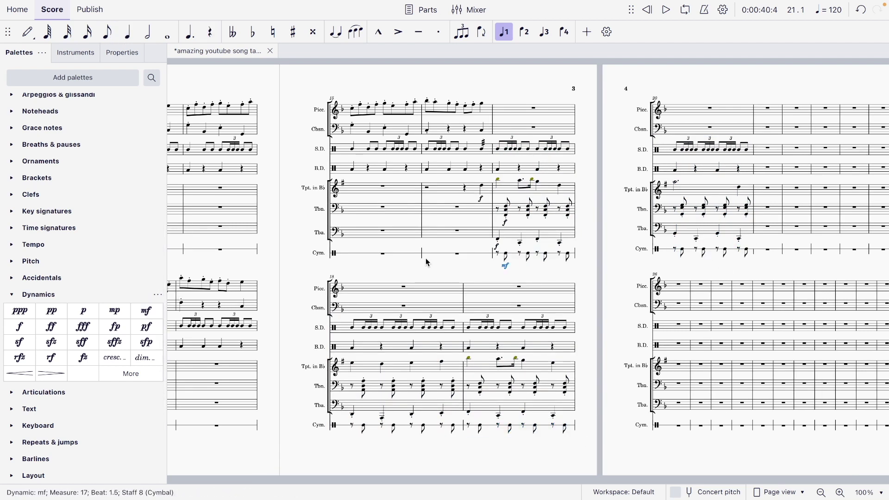
click(460, 258)
key(space)
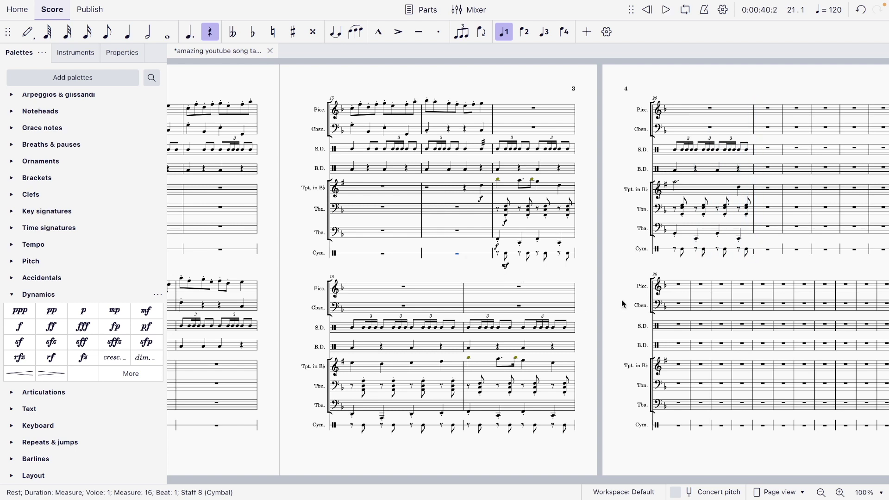
Undo the mf marking and the offbeat eighth-note Cymbal rewrite in measures 17 to 20
key(ctrl+z)
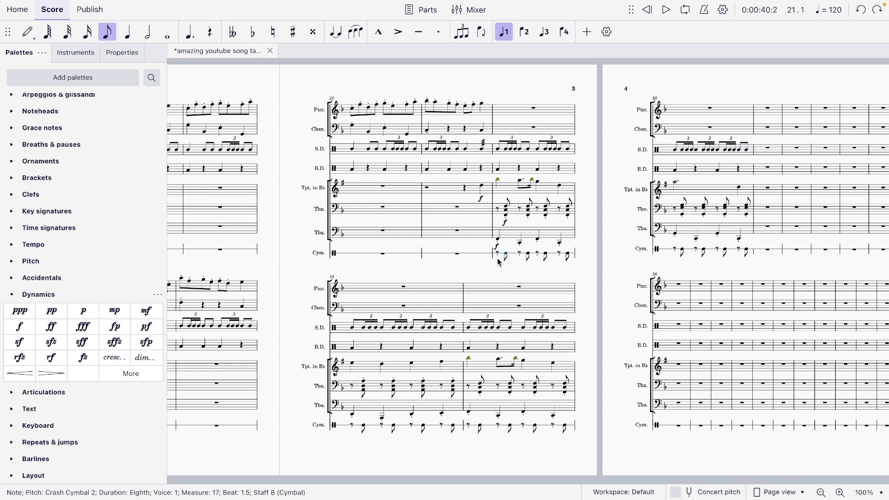
key(ctrl+z)
key(ctrl+z)
key(ctrl+z)
key(ctrl+z)
key(ctrl+z)
key(ctrl+z)
key(ctrl+z)
key(ctrl+z)
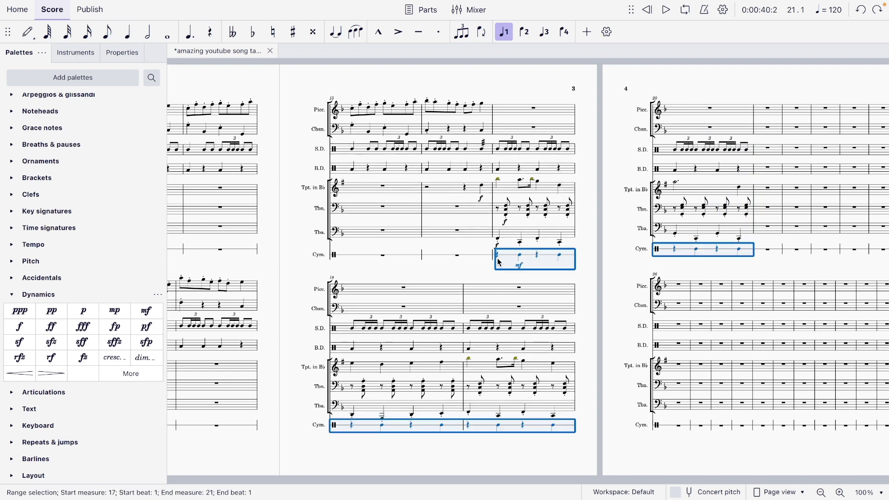
Mark the first Bass Drums note and the first Snare Drum note of measure 17 forte
click(500, 169)
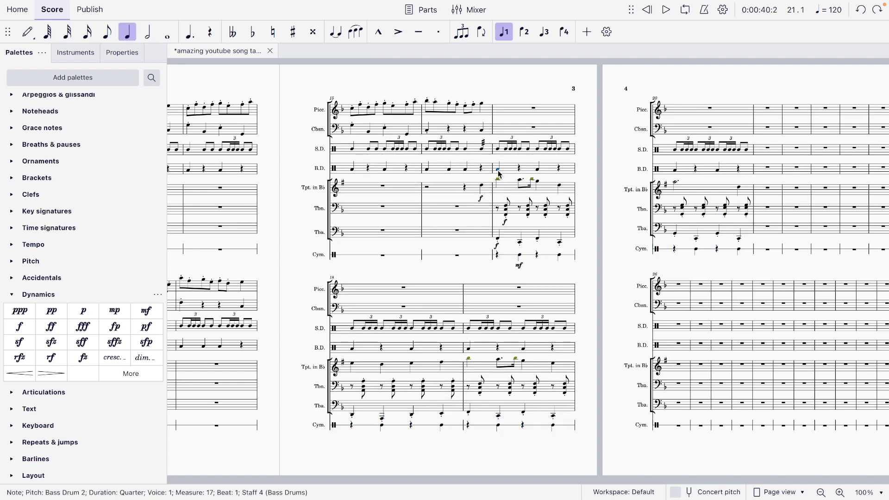
click(19, 326)
click(498, 150)
click(19, 327)
Mark the first Snare Drum and Bass Drums notes of measure 12 mf
scroll(337, 199, left, 8)
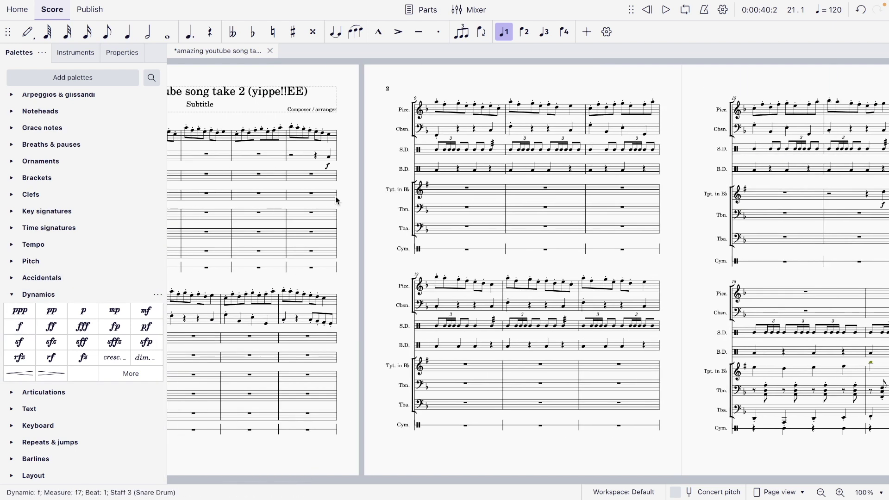
scroll(337, 199, left, 2)
scroll(337, 199, right, 8)
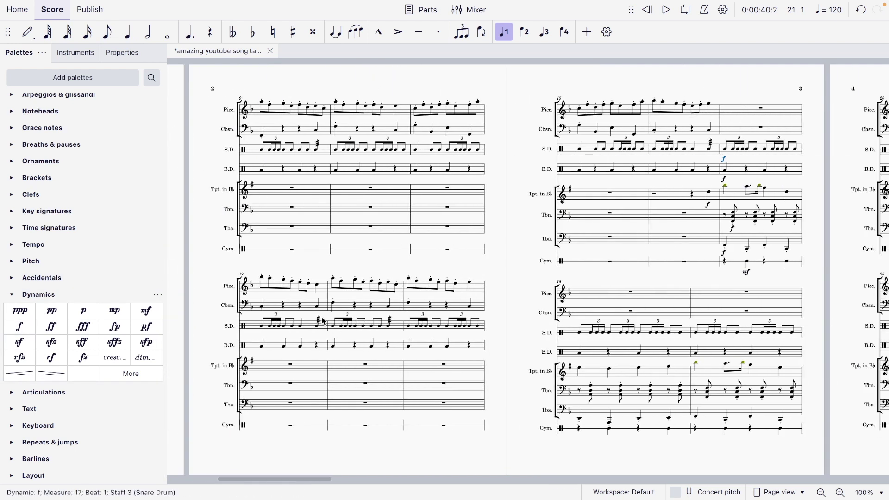
click(262, 326)
shift+click(262, 348)
click(146, 311)
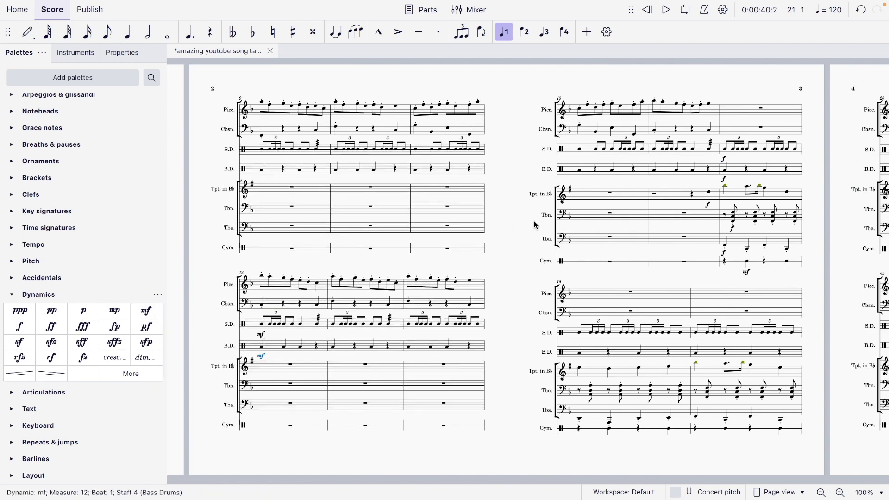
Add crescendo hairpins to the Snare Drum and Bass Drums across measure 16 and play back from there
scroll(533, 222, right, 3)
click(533, 153)
shift+click(532, 169)
click(19, 373)
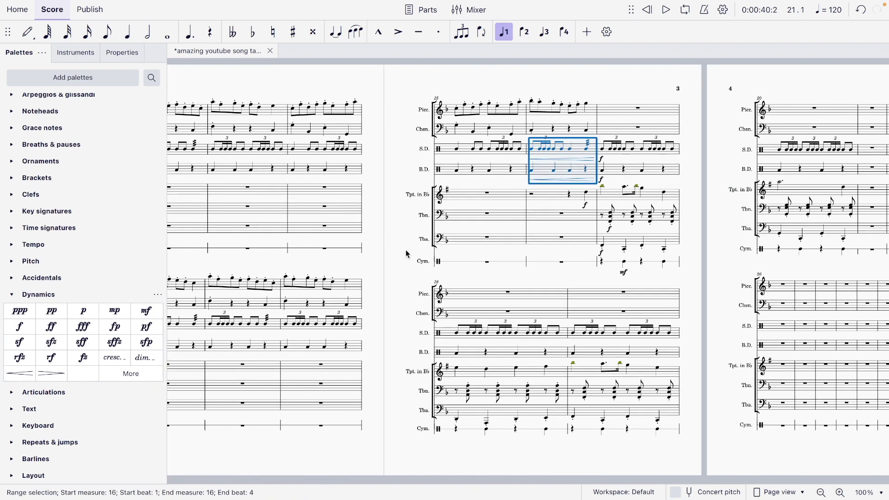
click(532, 151)
key(space)
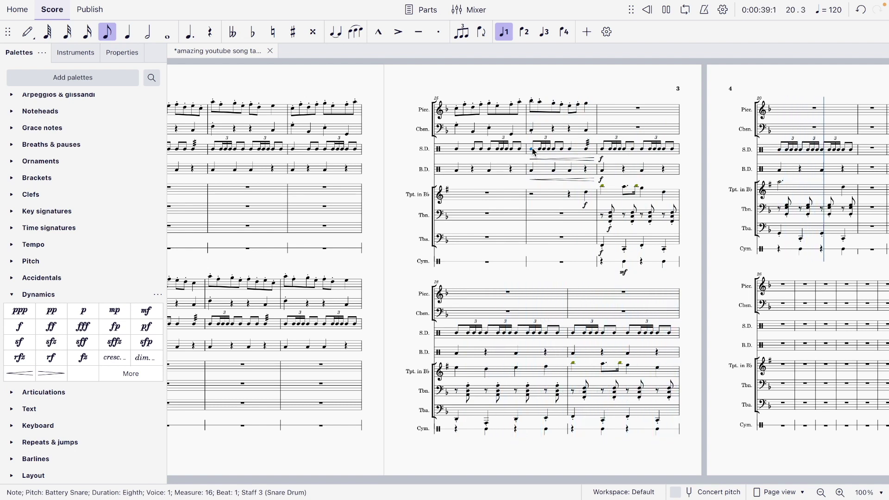
key(space)
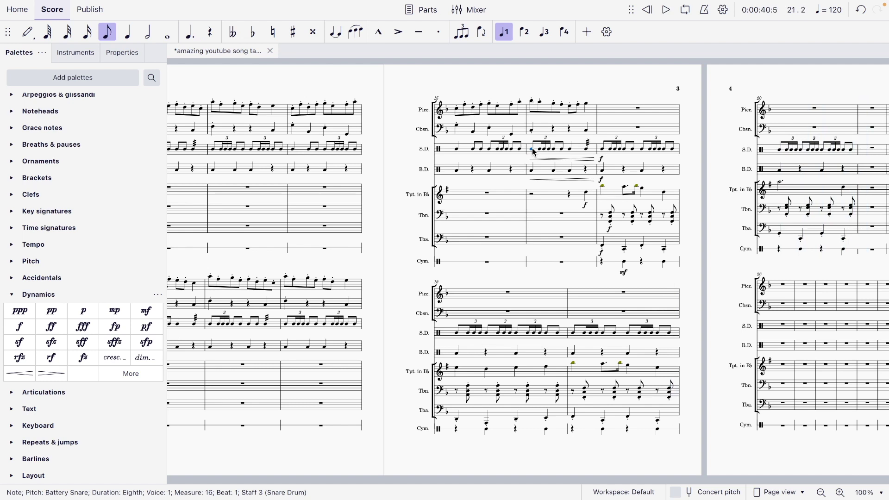
Copy measures 17 to 20 of the Snare Drum through Cymbal staves and paste them at measure 21
scroll(533, 154, right, 3)
click(504, 152)
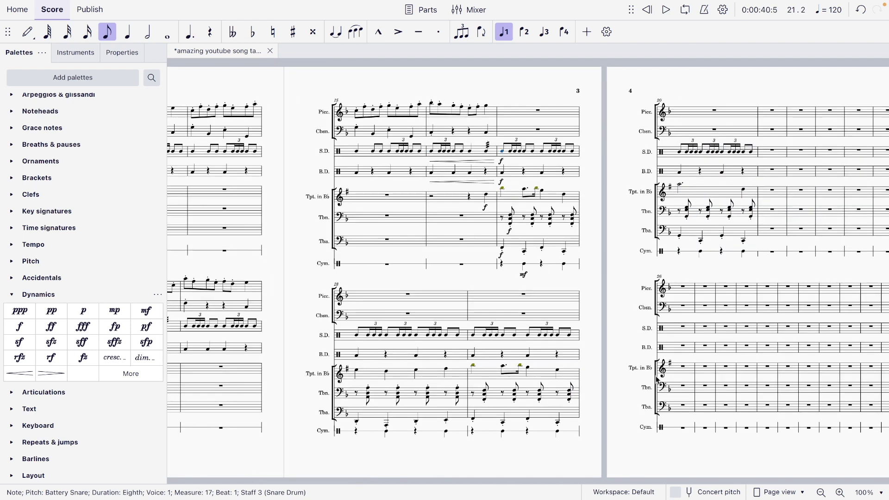
shift+click(745, 254)
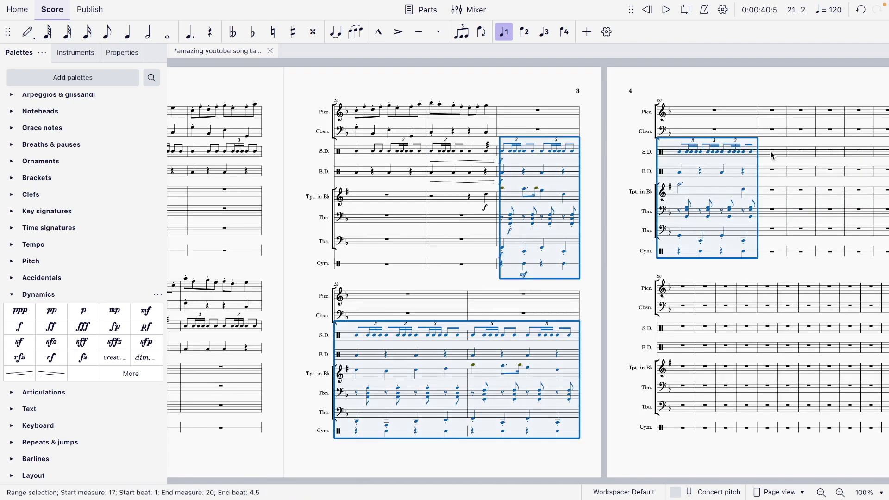
click(775, 155)
key(ctrl+v)
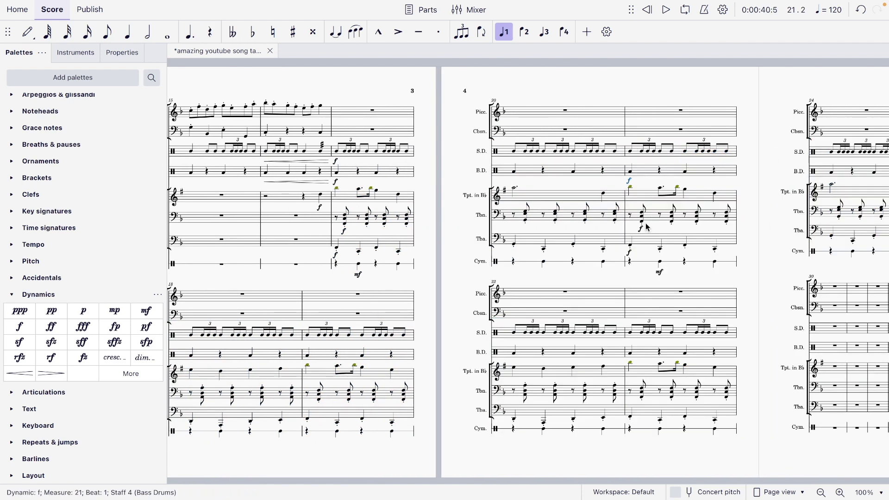
Delete the repeated dynamics in measure 21, including the Tuba's f and the Cymbal's mf
click(629, 248)
key(Delete)
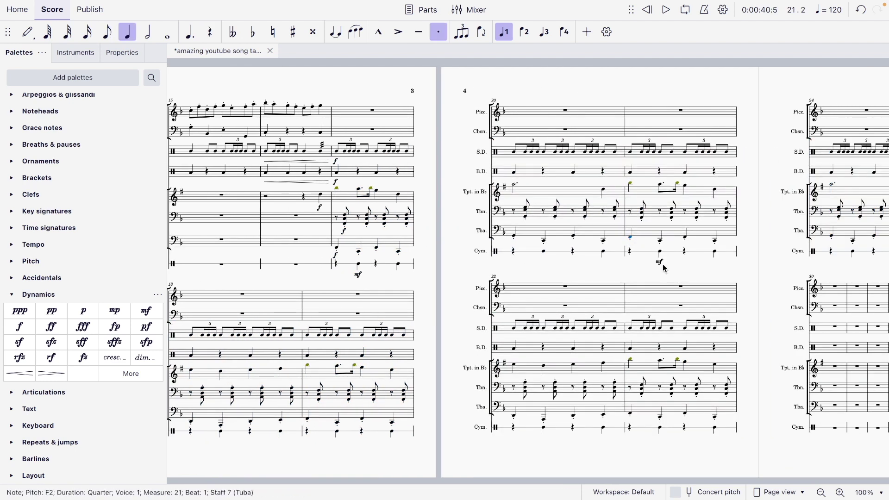
click(661, 264)
key(Delete)
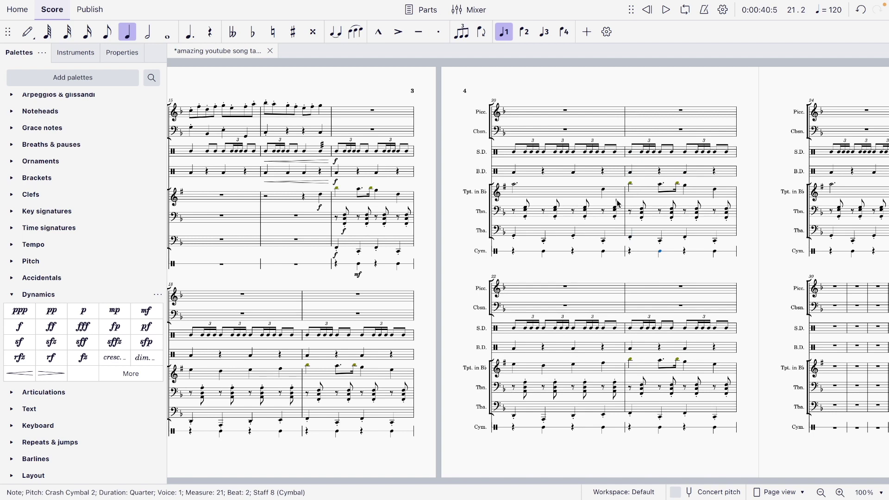
Play back the brass section from measure 17 through measure 24
click(516, 213)
drag(338, 194, 443, 185)
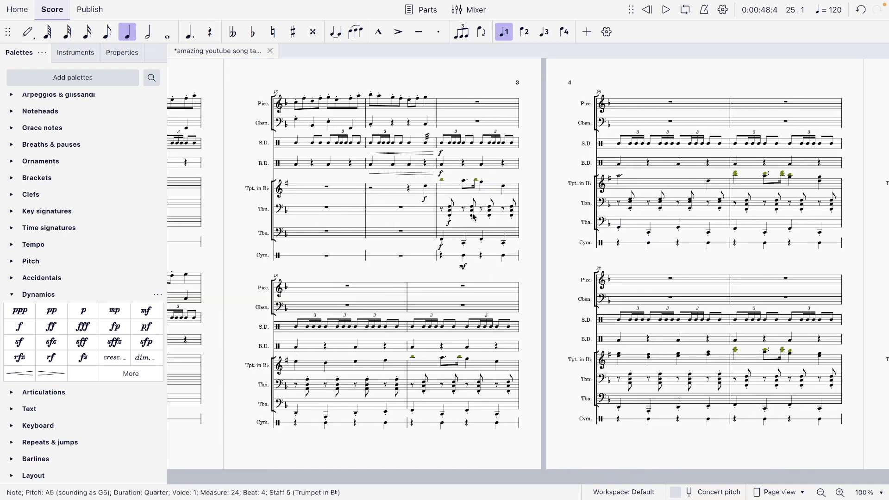
click(478, 103)
key(space)
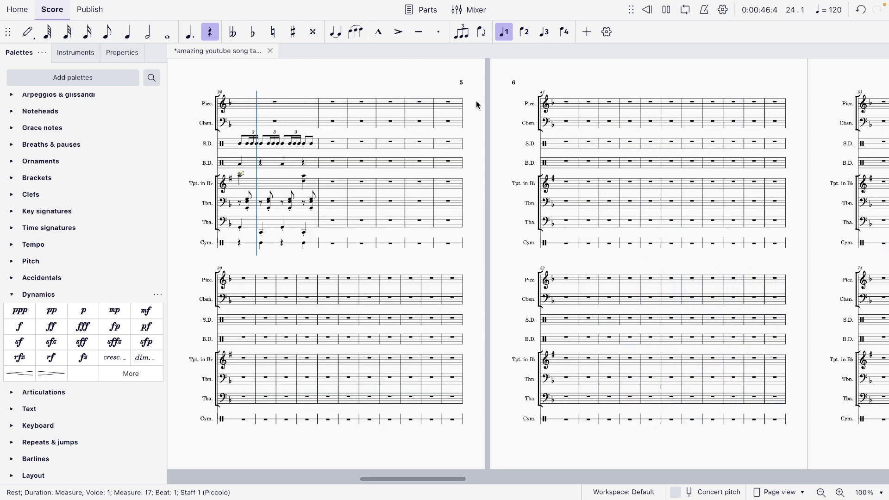
key(space)
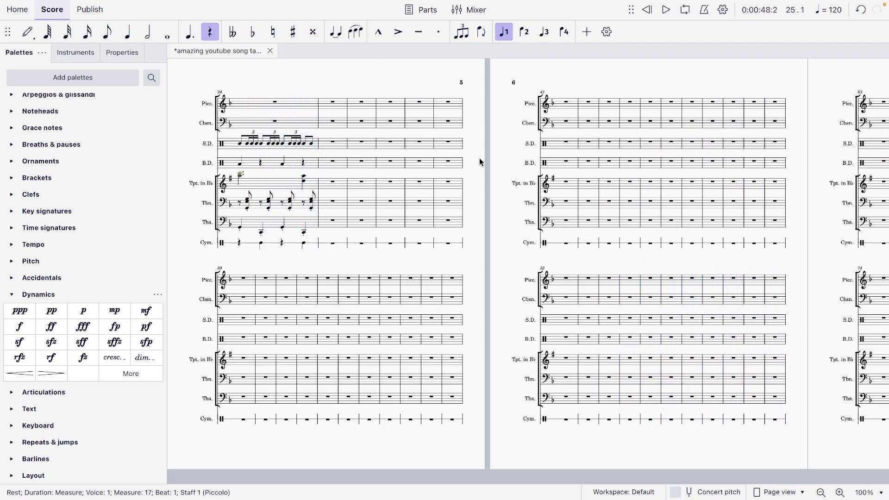
Lengthen the Trumpet chord on beat 1 of measure 24 to a whole note
scroll(484, 167, left, 5)
click(559, 175)
scroll(526, 84, left, 5)
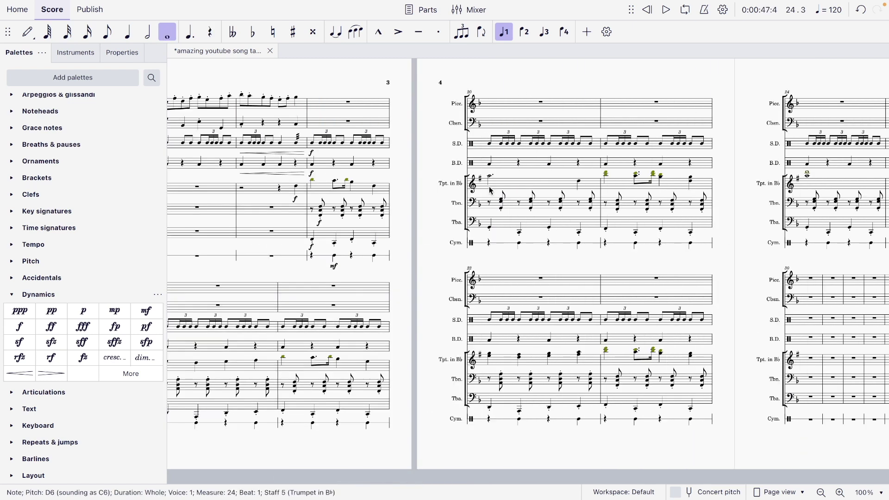
Play back measure 21 and audition the Trumpet's dotted-eighth and sixteenth notes on beat 2 of measures 21 and 23
click(606, 175)
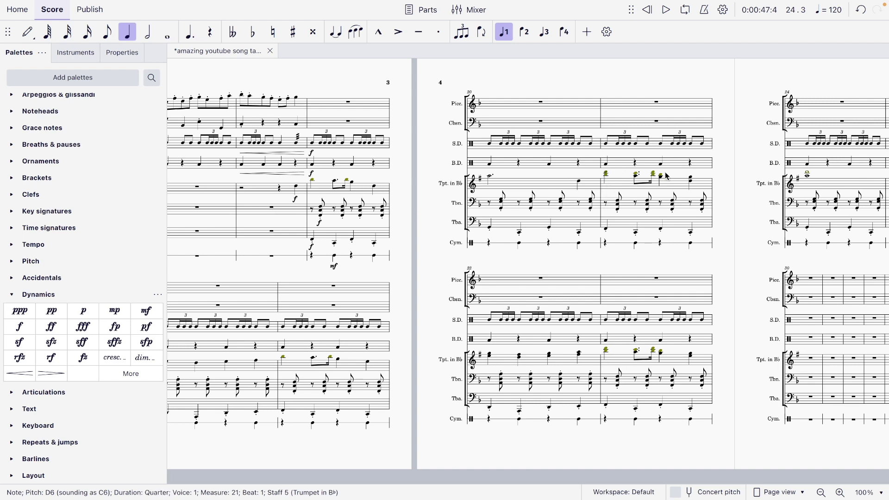
shift+click(699, 184)
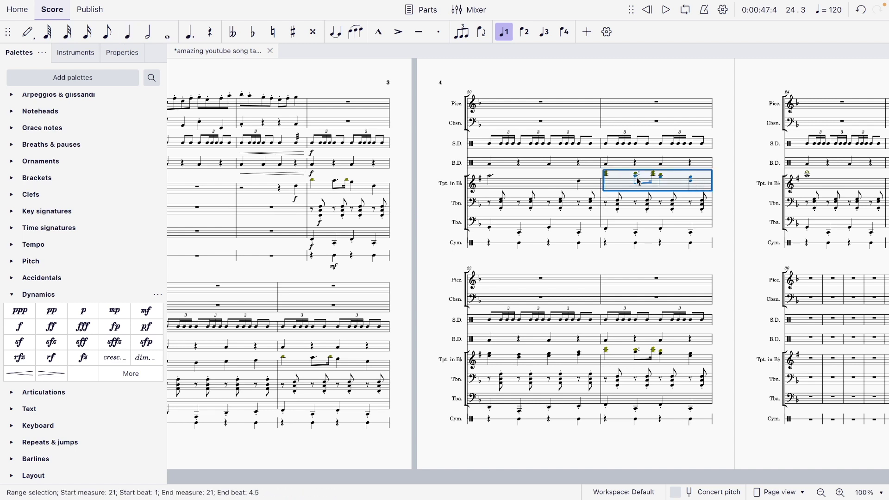
key(space)
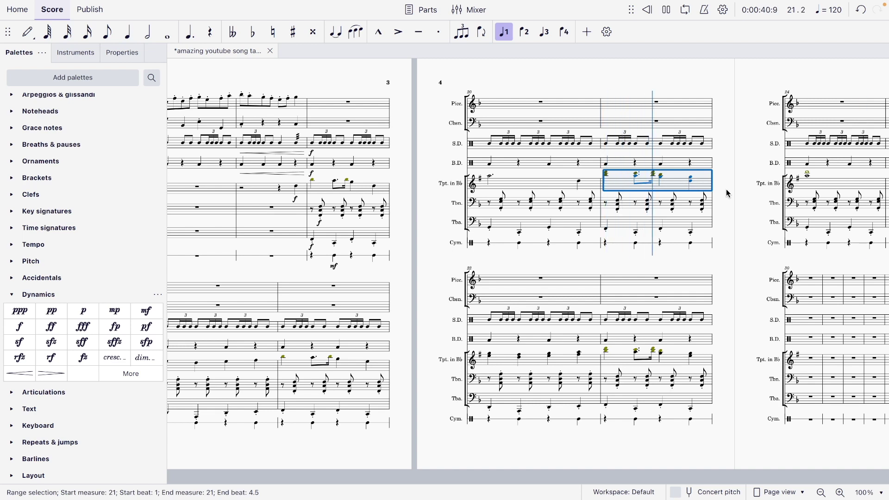
key(Escape)
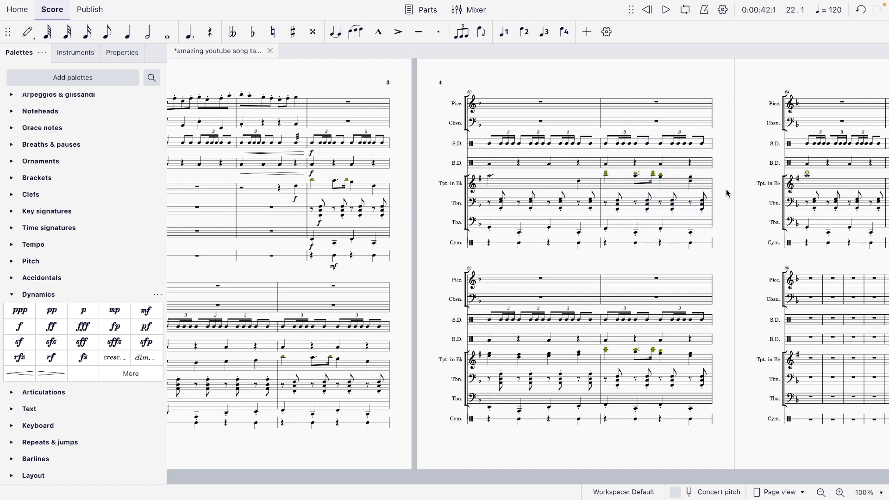
click(637, 176)
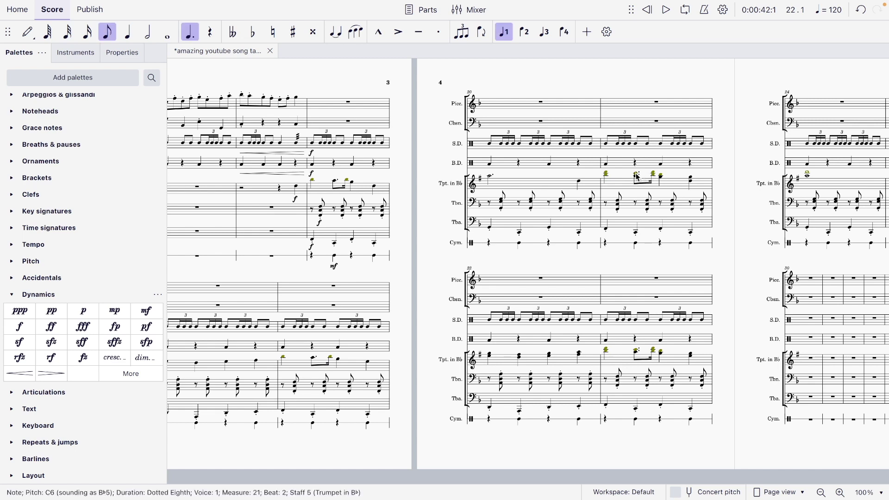
click(654, 175)
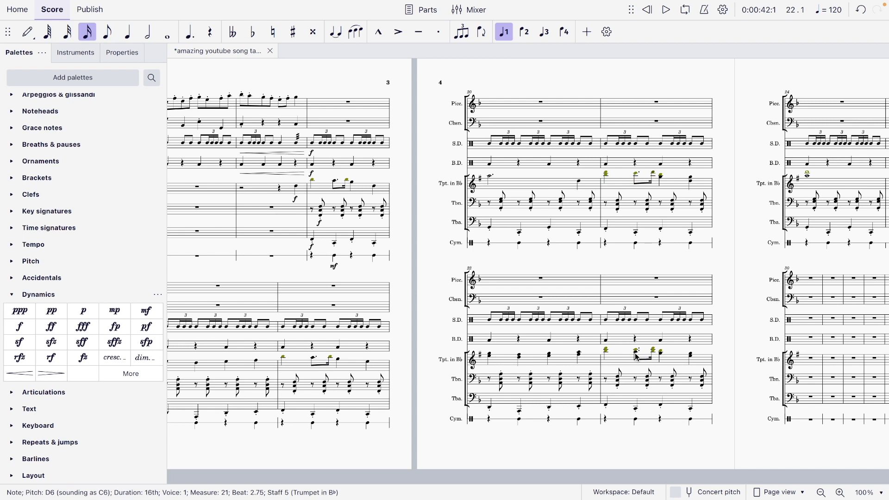
click(637, 353)
click(653, 351)
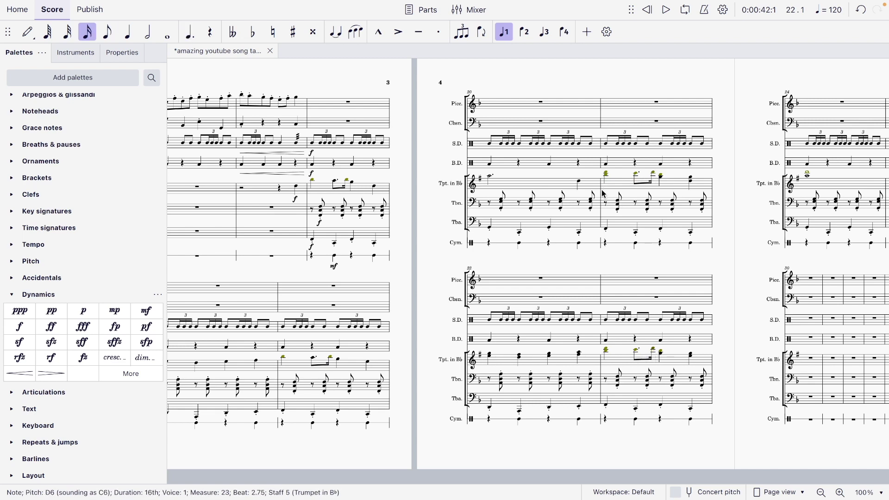
Play back from the Trumpet's last note in measure 20 through measure 24
click(579, 181)
key(space)
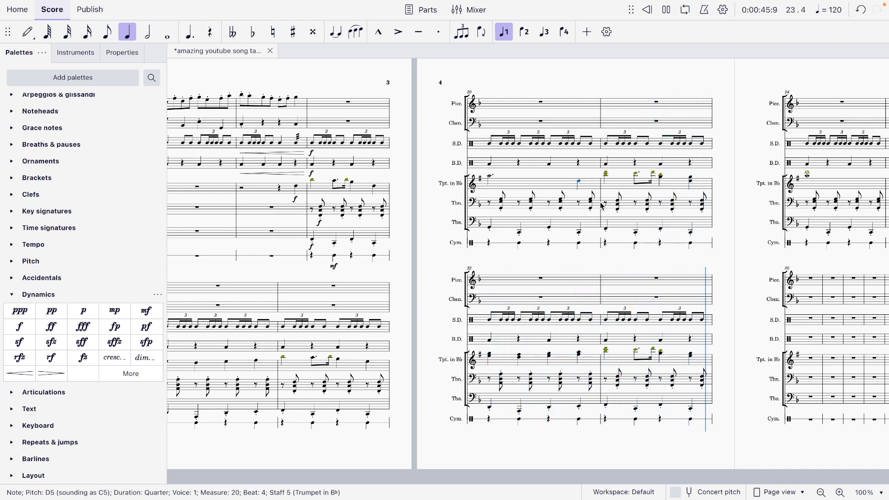
key(space)
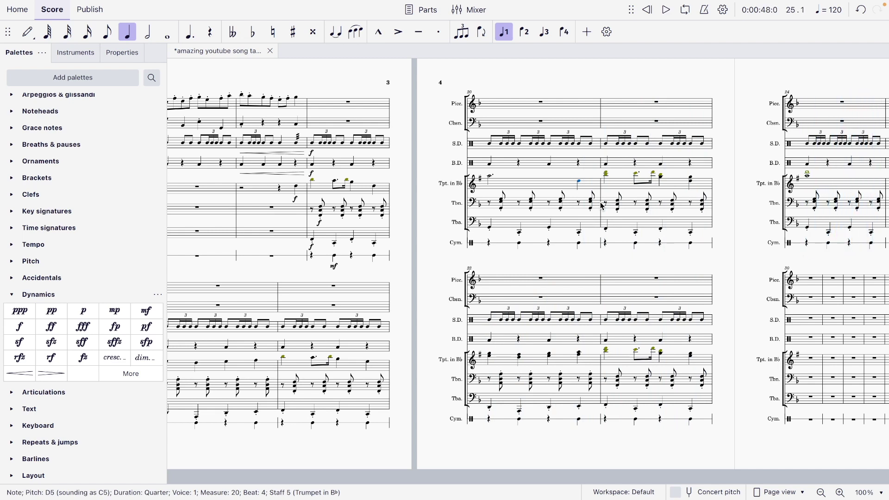
Undo the last change and play back from the first Trumpet note of measure 23
key(ctrl+z)
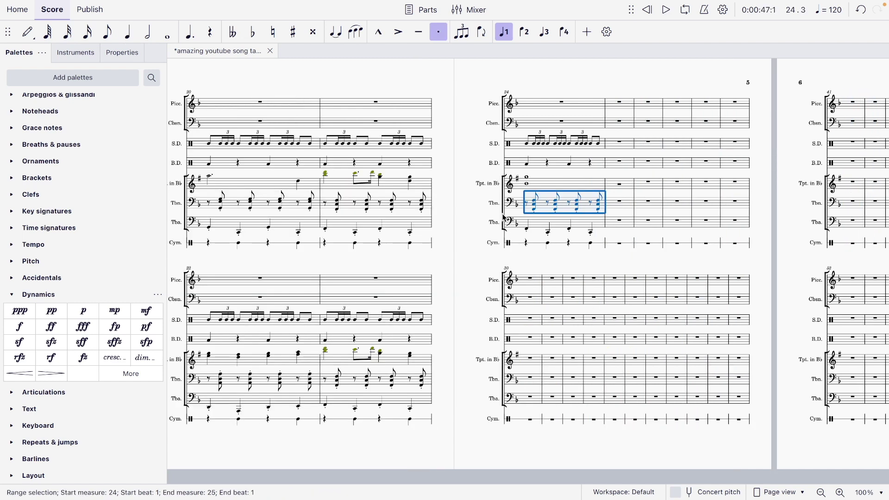
click(327, 351)
key(space)
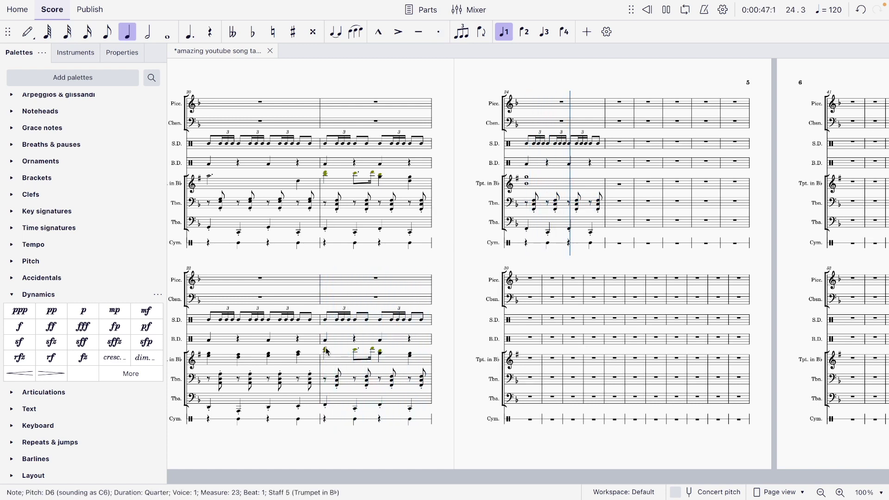
key(space)
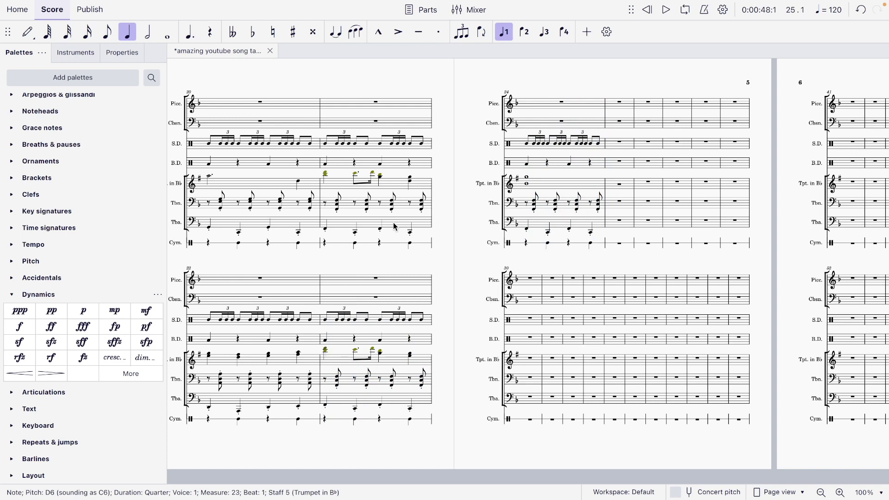
Play back the whole score from measure 1
scroll(395, 227, left, 10)
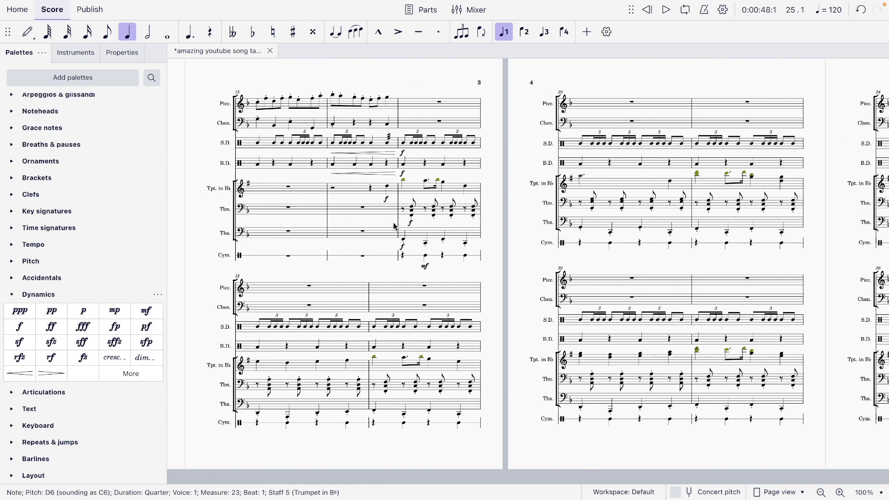
scroll(395, 227, left, 10)
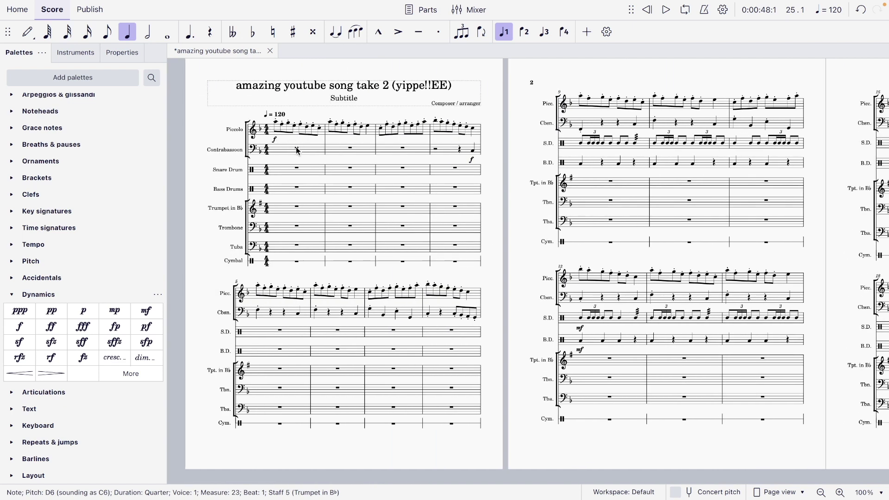
click(297, 151)
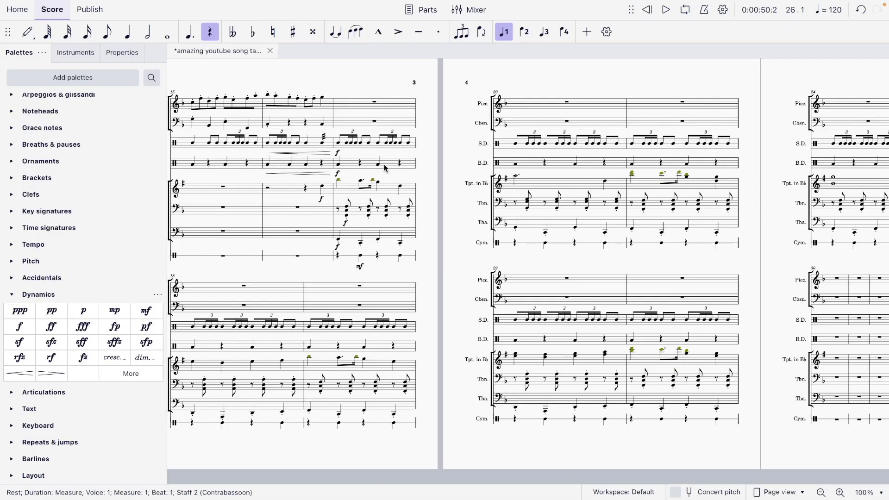
Delete the mf markings from the Snare Drum and Bass Drums in measure 12
scroll(385, 168, left, 2)
scroll(386, 167, left, 2)
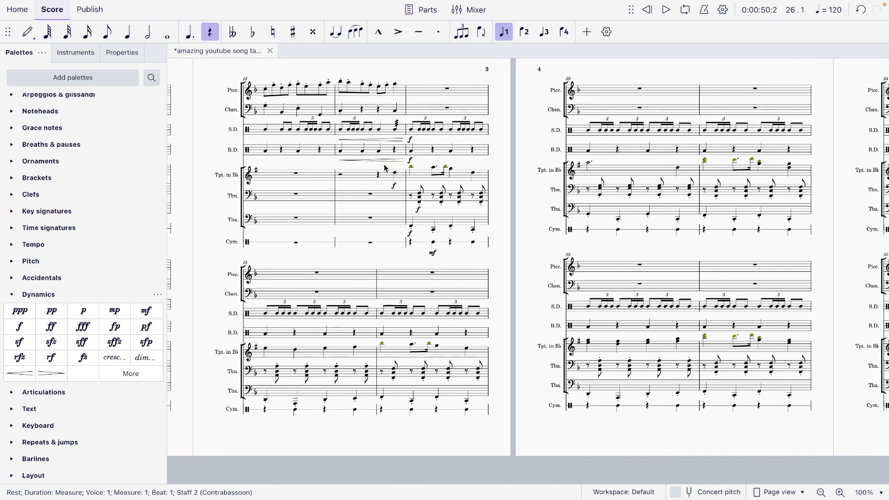
scroll(385, 168, left, 10)
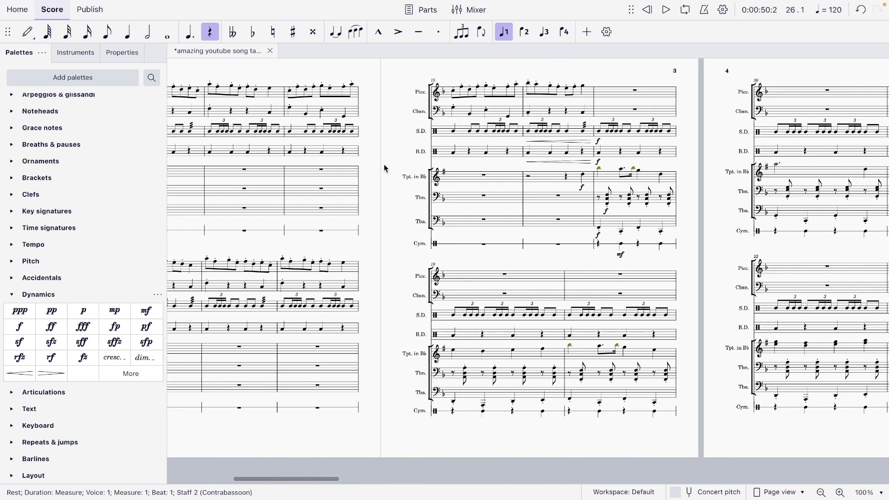
scroll(392, 168, left, 1)
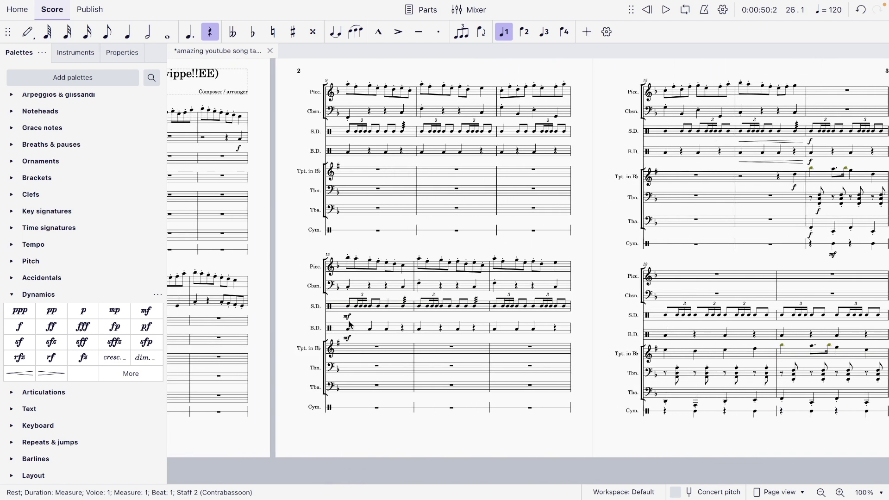
click(347, 338)
key(Delete)
key(alt+Down)
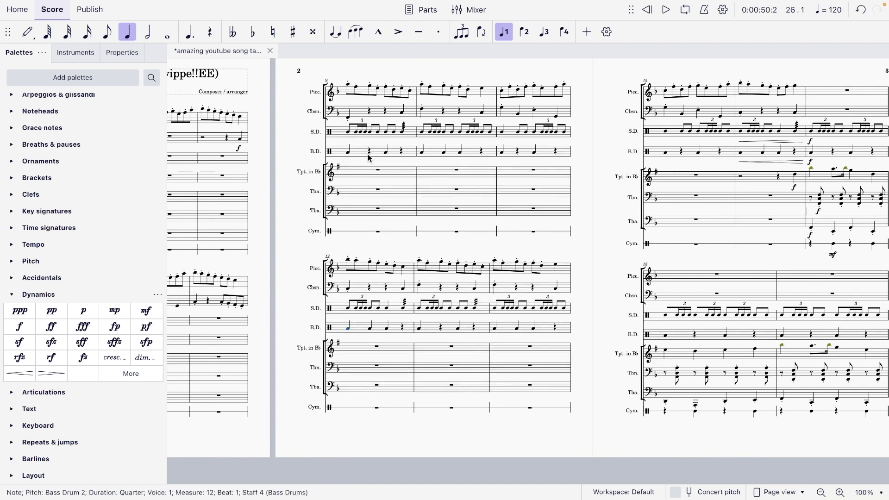
Mark the first Snare Drum and Bass Drums notes of measure 9 mf
click(348, 133)
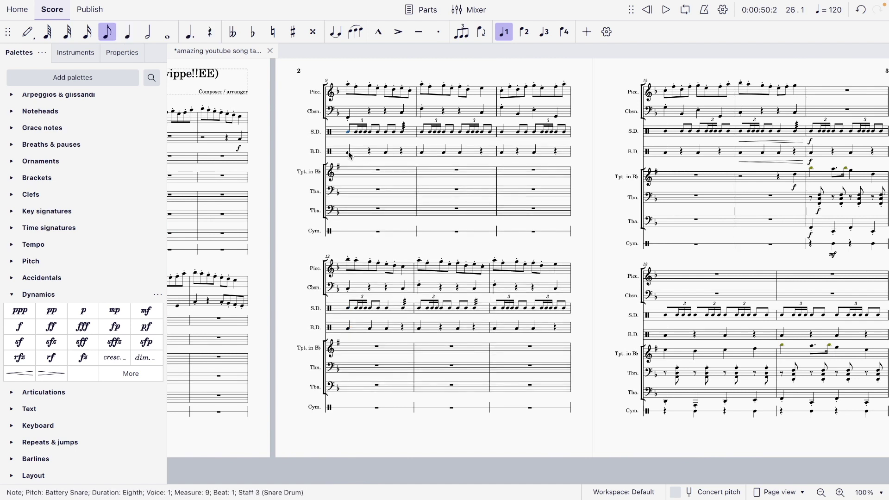
shift+click(349, 153)
click(146, 311)
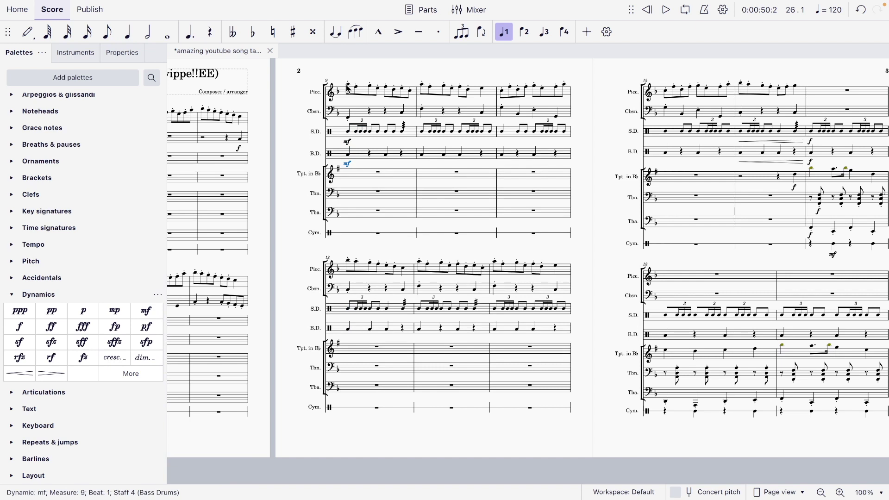
Copy the Piccolo, Contrabassoon, Snare Drum and Bass Drums parts of measures 9–12 into the same staves starting at measure 25
click(349, 87)
shift+click(402, 330)
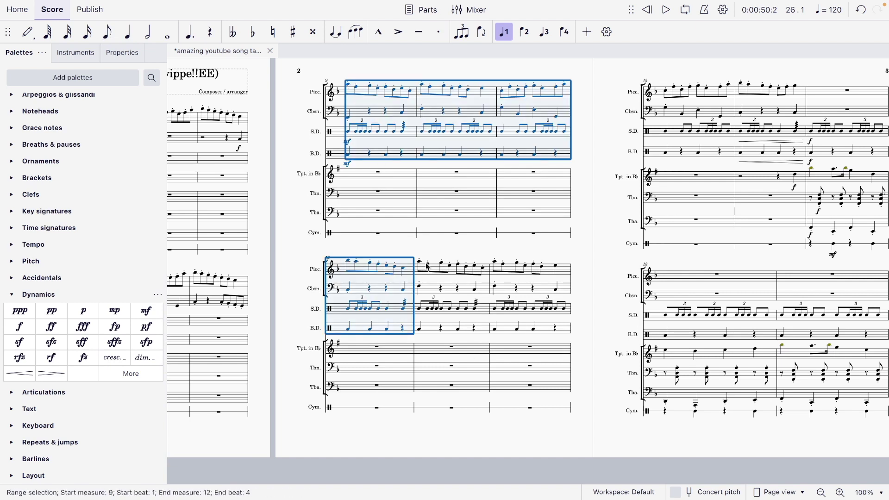
scroll(428, 268, right, 15)
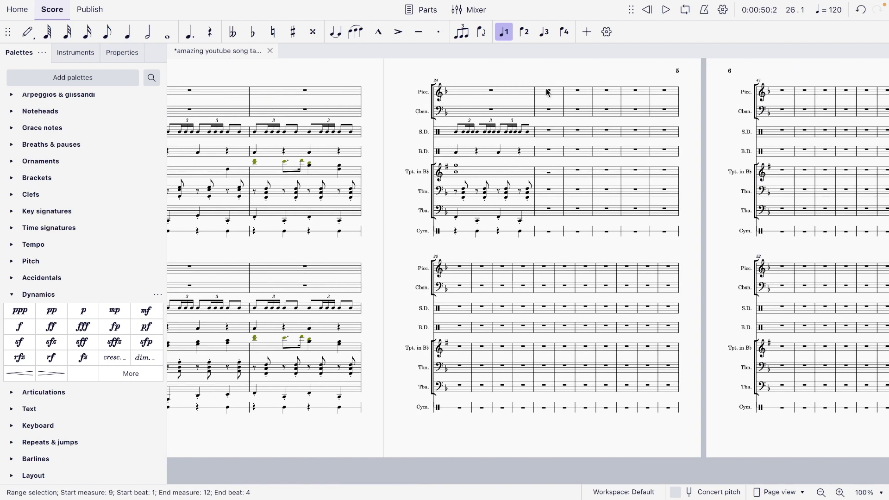
click(549, 93)
key(ctrl+v)
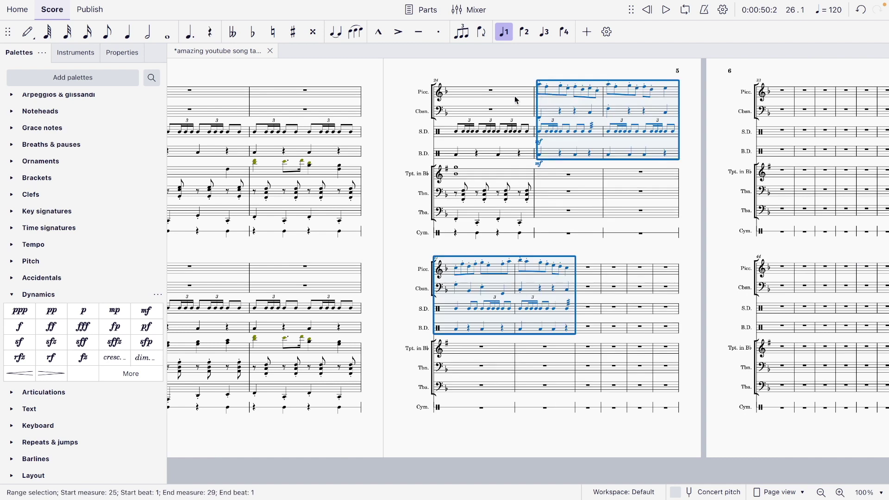
Delete the mf markings from the Snare Drum and Bass Drums in measure 25
click(541, 142)
key(Delete)
key(Delete)
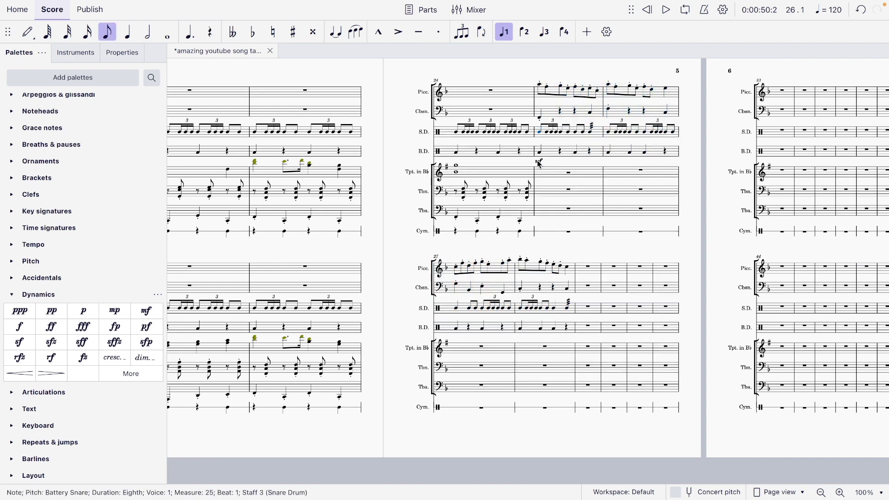
Try an f marking on the first Piccolo note of measure 25 and delete that marking
click(539, 86)
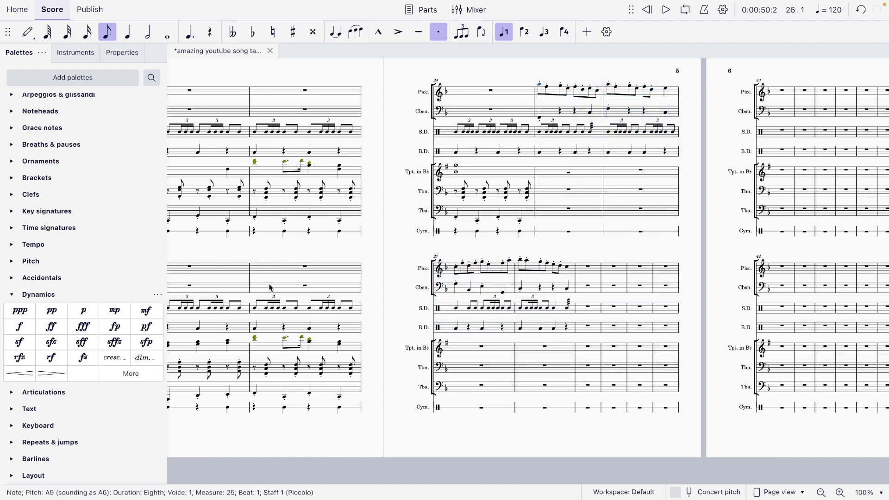
click(36, 328)
scroll(593, 160, left, 15)
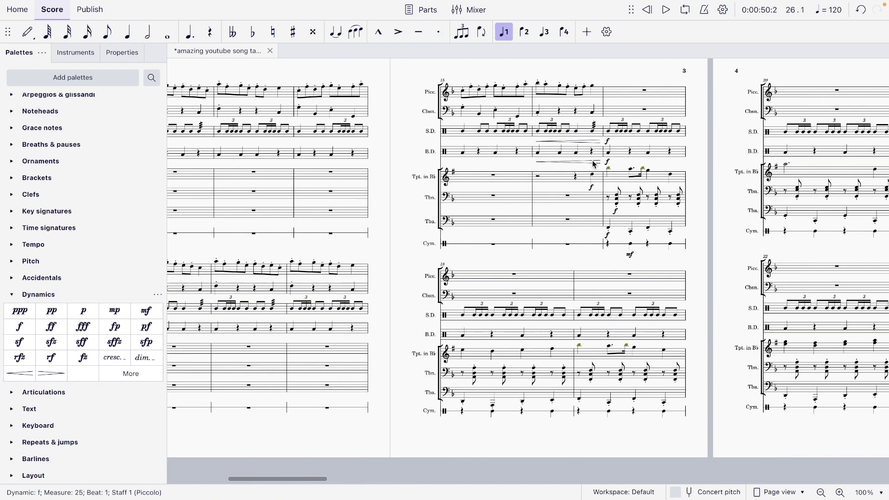
scroll(593, 160, left, 5)
scroll(593, 160, right, 20)
scroll(593, 160, left, 5)
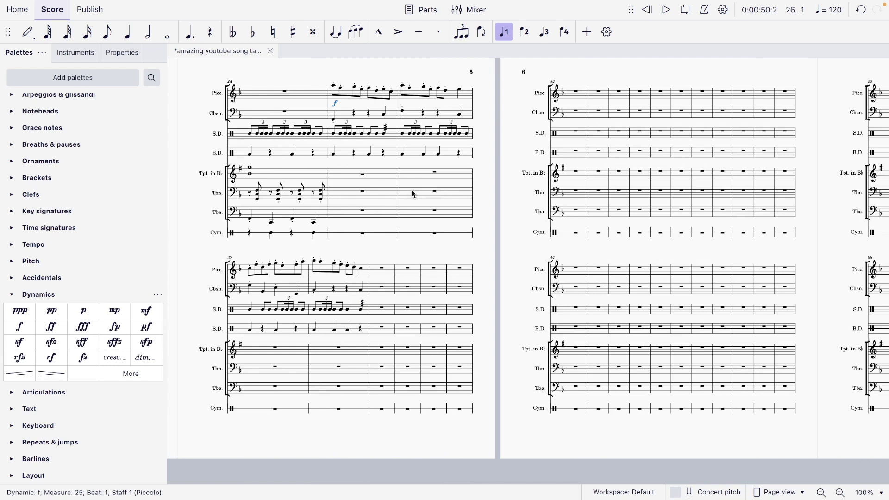
key(Delete)
Play back the score from measure 21 through the returning Piccolo melody
scroll(337, 153, left, 3)
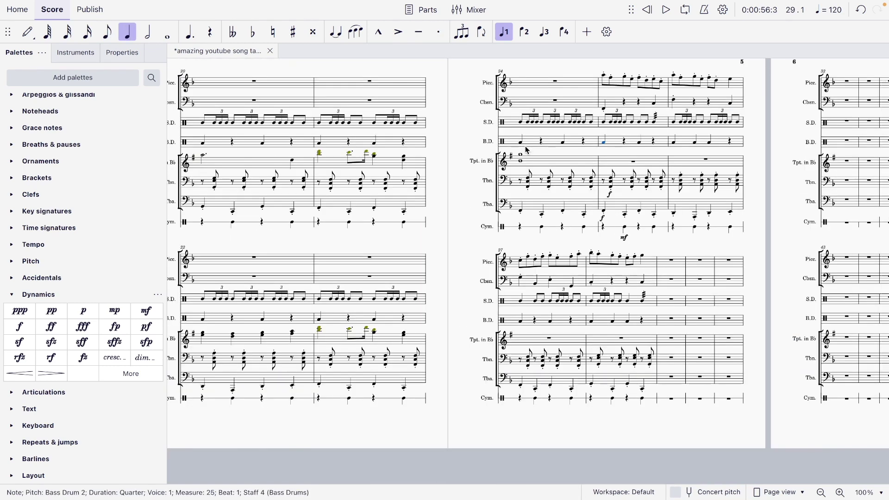
scroll(525, 149, right, 3)
scroll(525, 150, up, 2)
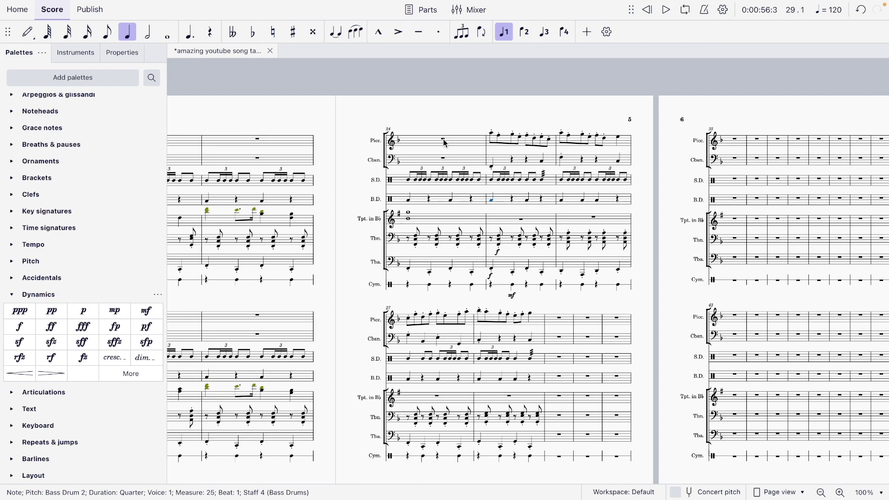
click(445, 140)
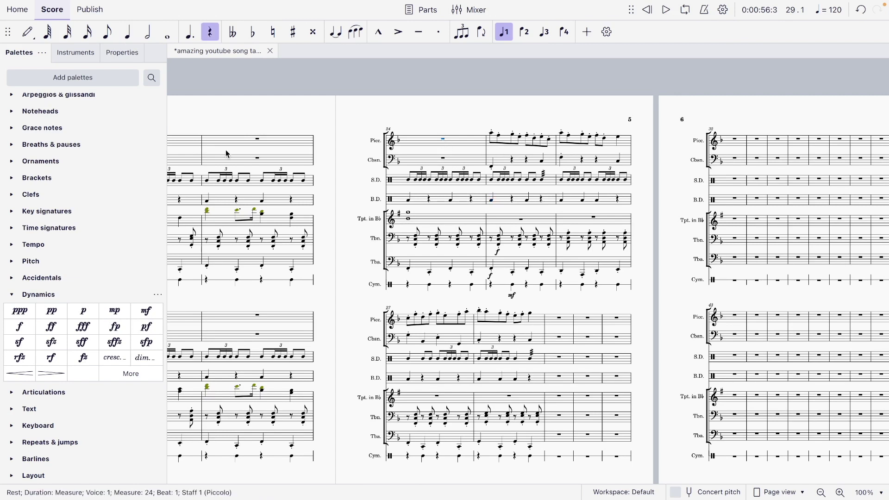
click(258, 138)
key(space)
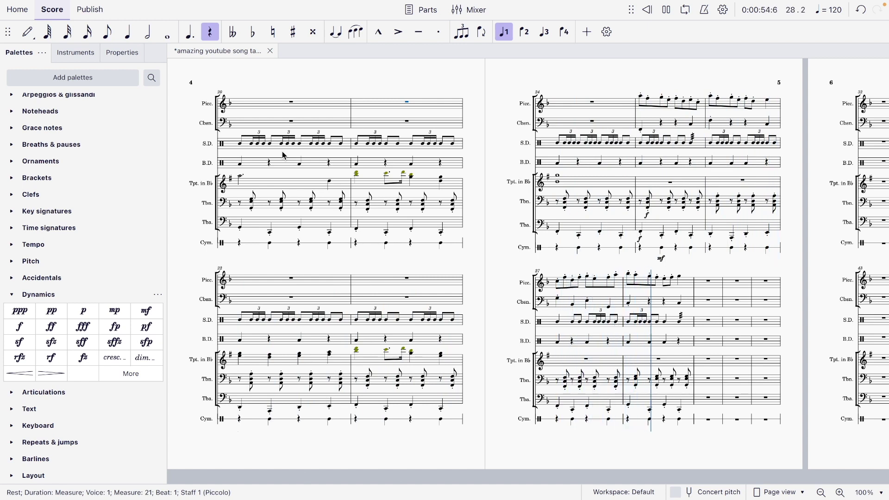
key(space)
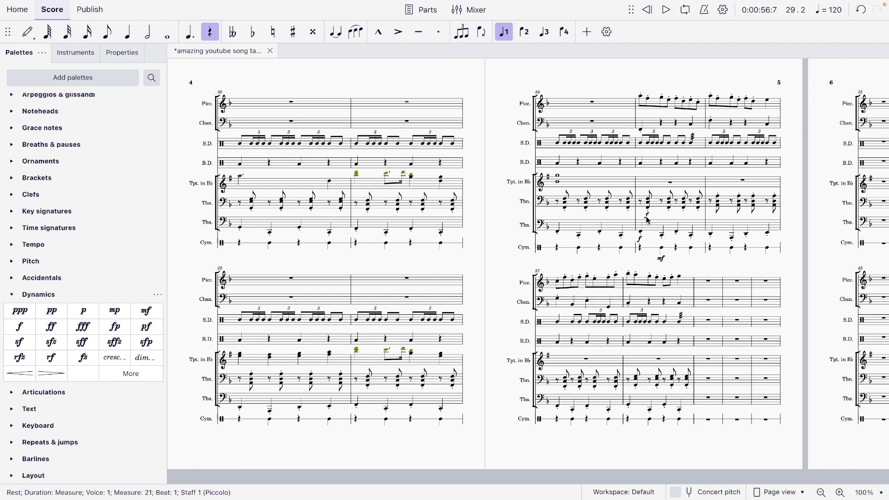
Delete the f markings from the Trombone and Tuba and the mf marking from the Cymbal in measure 25
click(648, 216)
key(Delete)
click(641, 239)
key(Delete)
click(662, 255)
key(Delete)
Add an Oboe to the score's instruments
scroll(542, 176, left, 5)
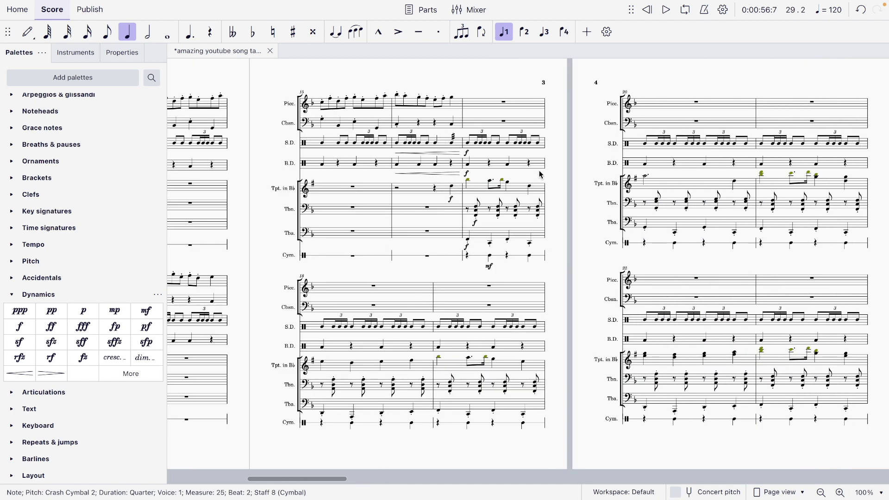
scroll(541, 174, left, 10)
scroll(541, 175, right, 17)
scroll(540, 175, right, 6)
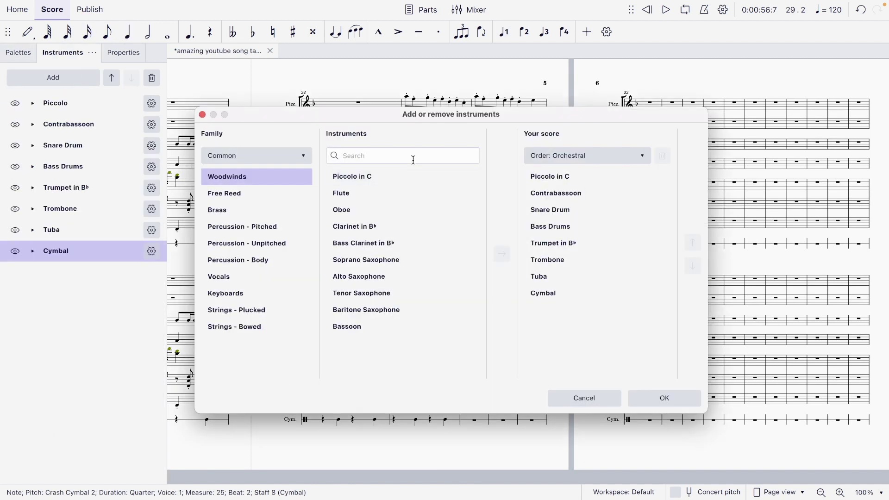
text(obo)
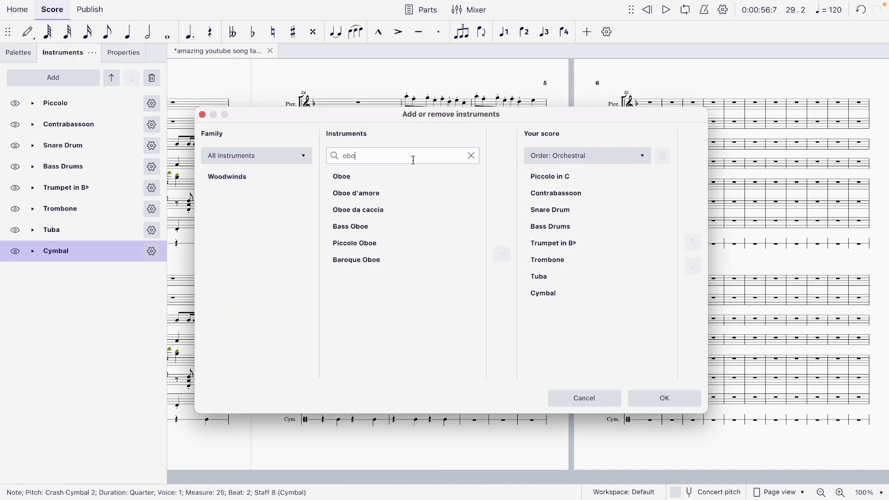
click(410, 177)
click(505, 258)
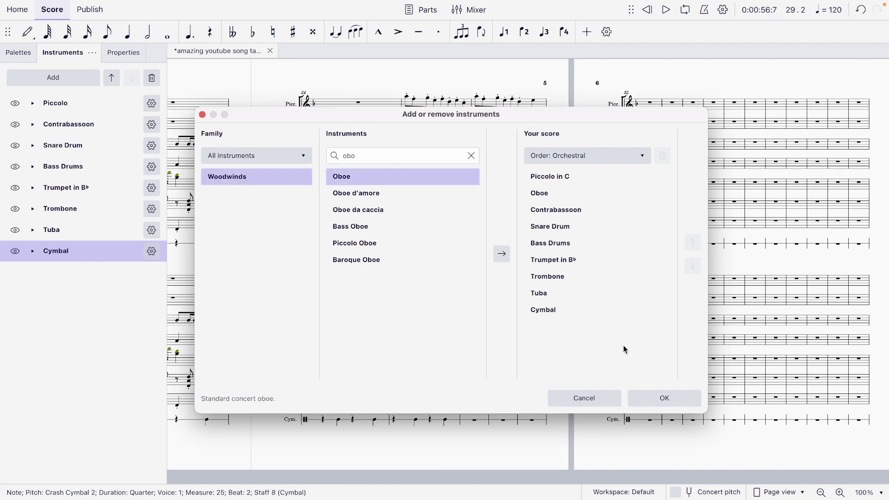
click(661, 397)
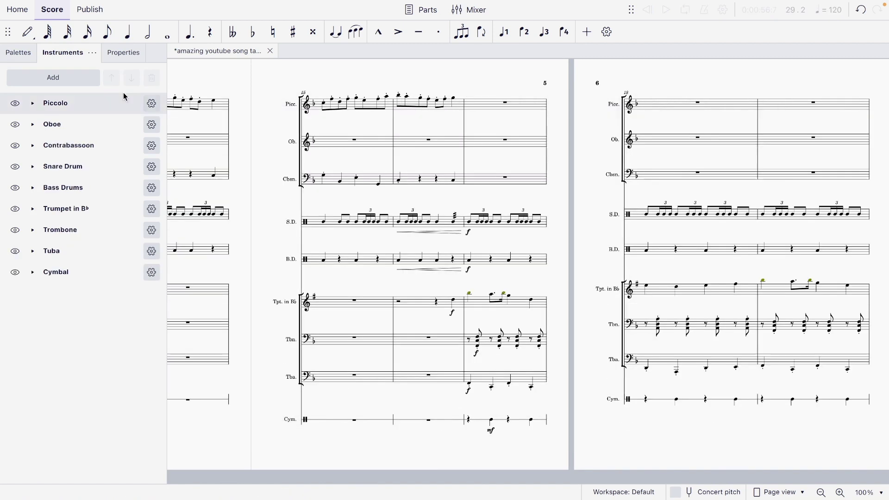
Copy the Piccolo melody of measures 25–28 into the Oboe staff at measure 25
click(19, 53)
scroll(469, 181, right, 5)
scroll(470, 180, right, 10)
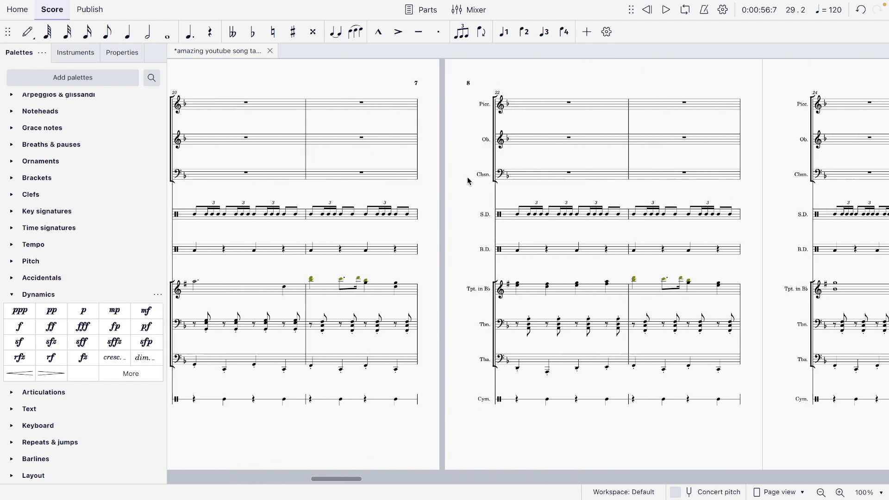
click(319, 97)
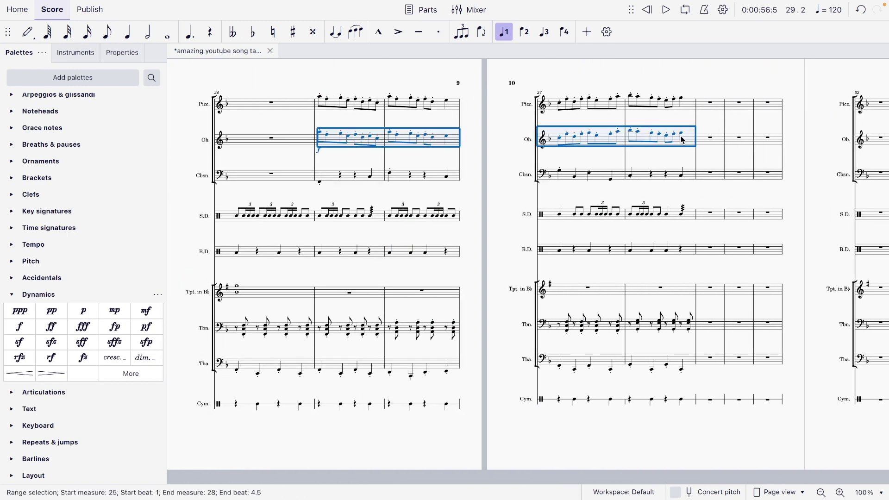
Transpose the Oboe melody in measures 25–28 down an octave
key(Down)
key(Down)
key(Down)
key(Down)
key(Down)
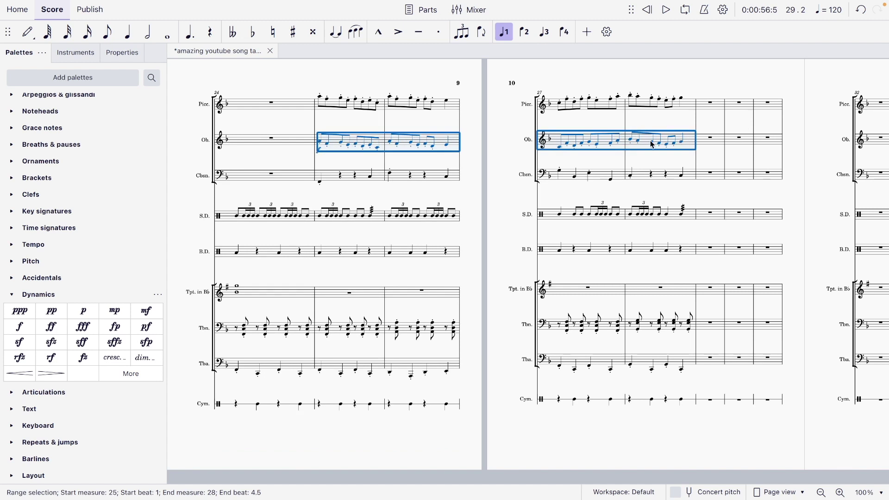
Copy all staves of measures 25–28 into measures 29–32 and delete the copied Oboe f marking in measure 29
click(320, 96)
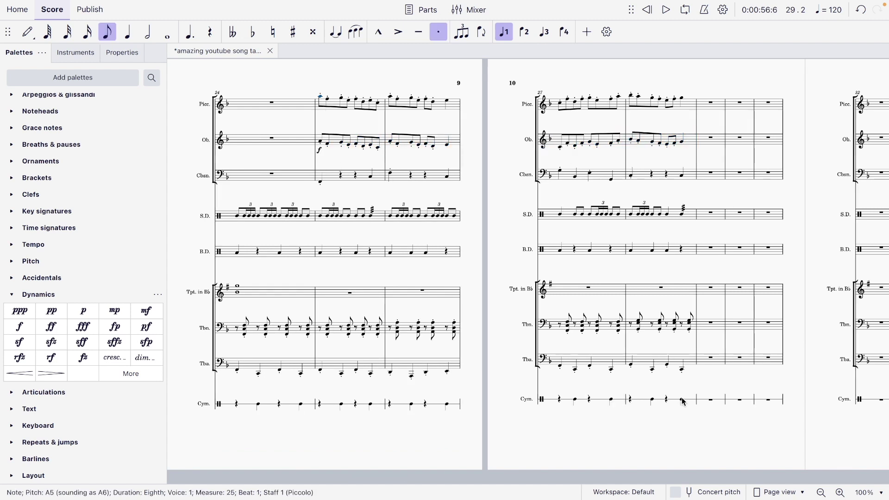
shift+click(684, 402)
click(711, 103)
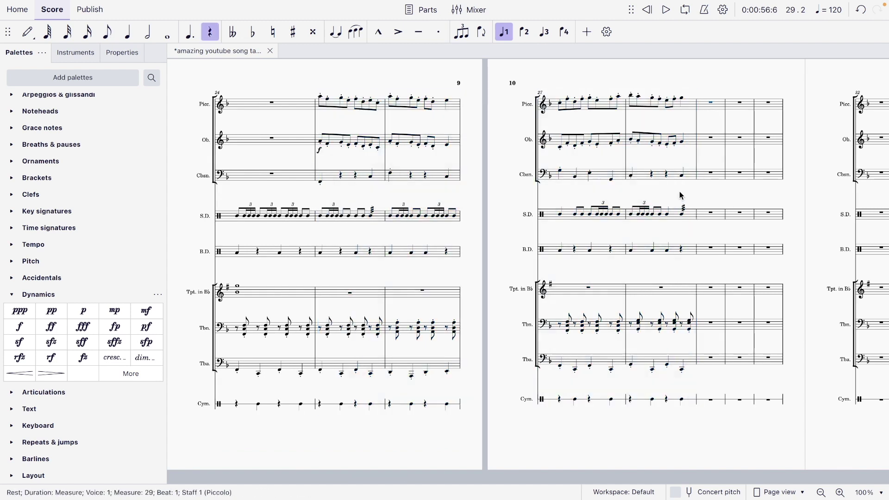
key(ctrl+v)
click(560, 151)
key(Delete)
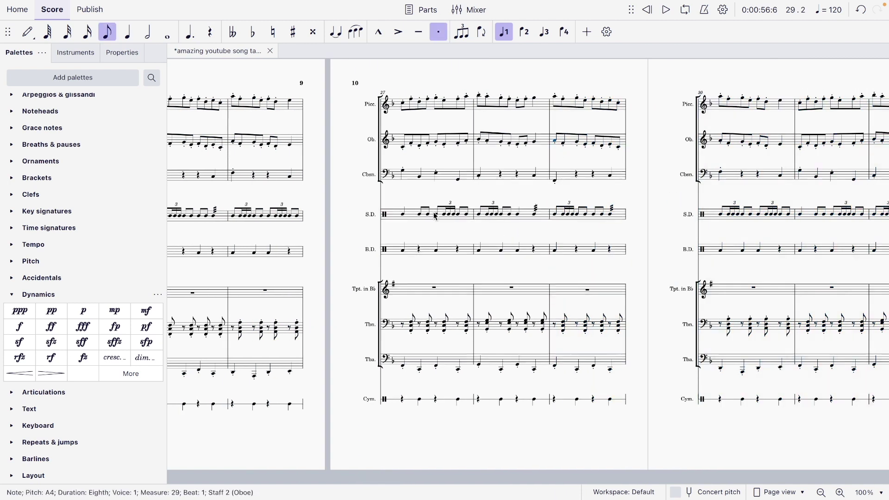
Copy the Oboe melody of measures 29–32 into the Trumpet staff at measure 29
scroll(435, 215, left, 5)
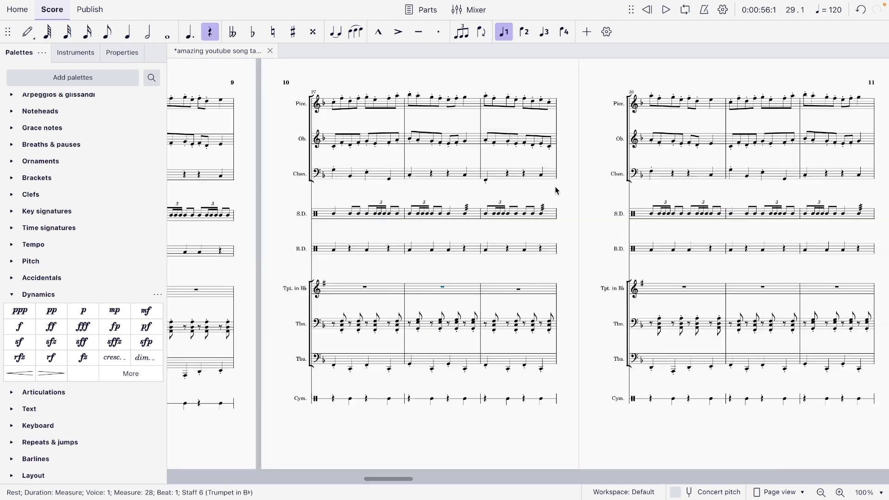
scroll(556, 190, right, 1)
click(457, 144)
key(ctrl+shift+Right)
key(ctrl+shift+Right)
key(ctrl+shift+Right)
key(ctrl+shift+Right)
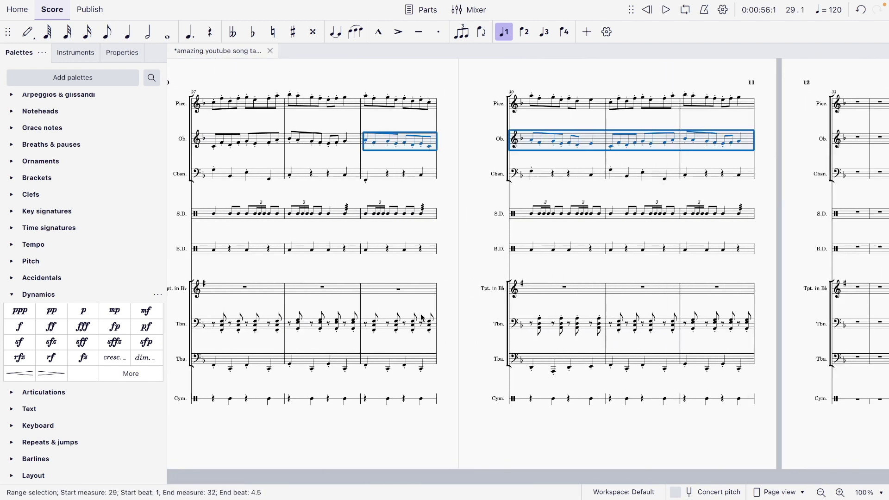
key(ctrl+c)
click(400, 293)
key(ctrl+v)
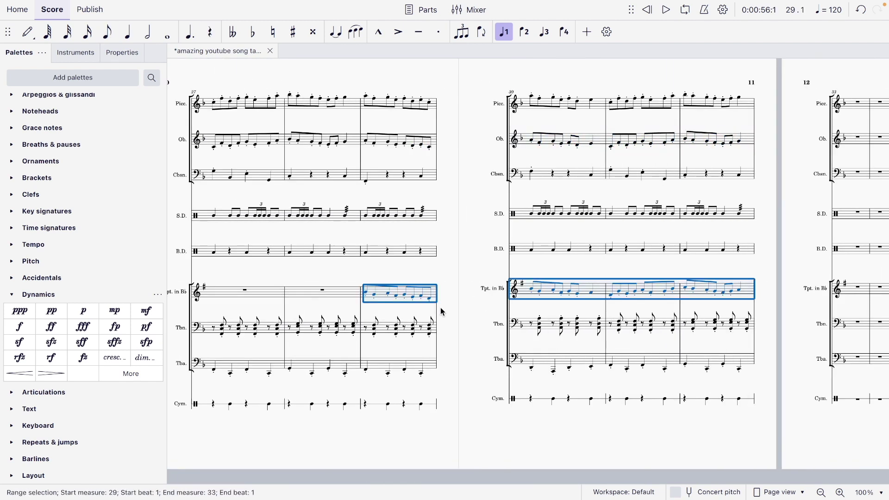
Toggle solo on the Oboe and Trumpet in the mixer and close the mixer
click(367, 292)
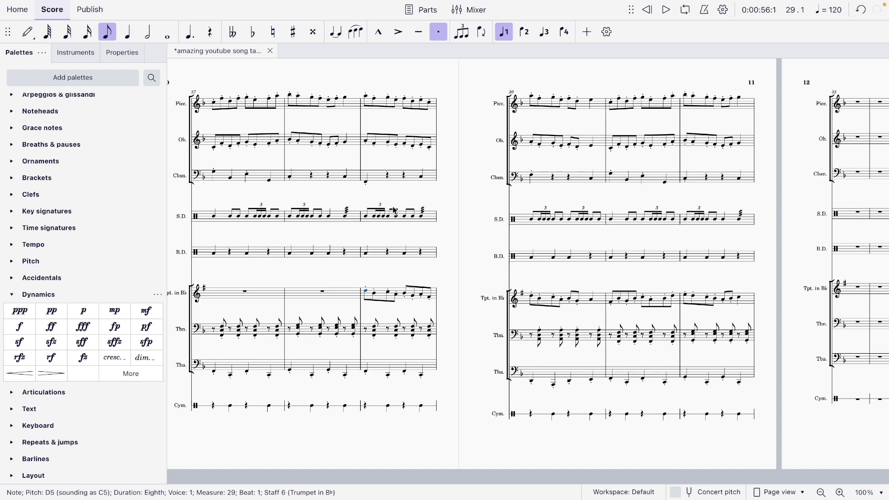
key(F10)
click(257, 363)
click(498, 363)
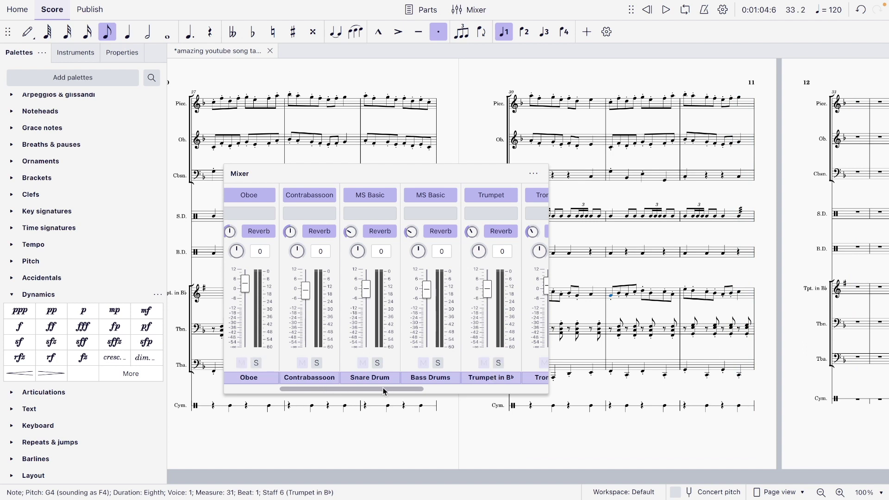
drag(384, 391, 331, 392)
click(537, 171)
click(539, 230)
Look back through the earlier measures of the score and return to the Piccolo and Oboe melody at measure 25
click(290, 98)
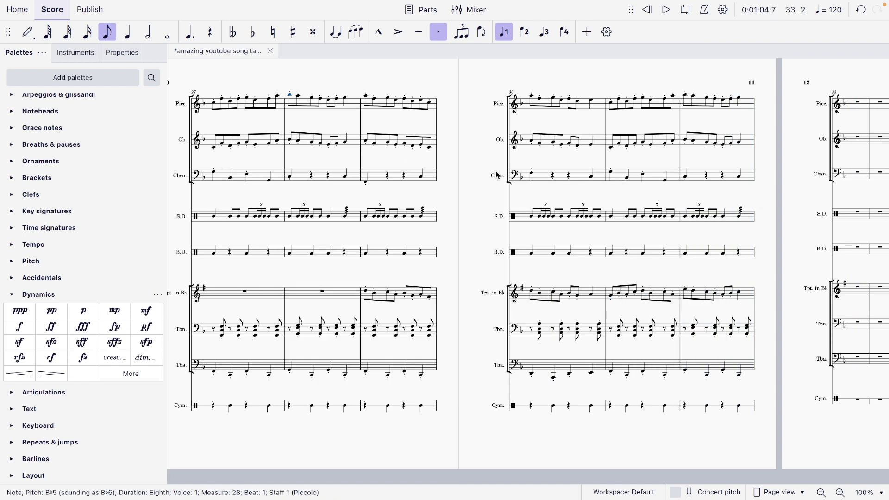
scroll(497, 175, left, 10)
scroll(497, 176, left, 10)
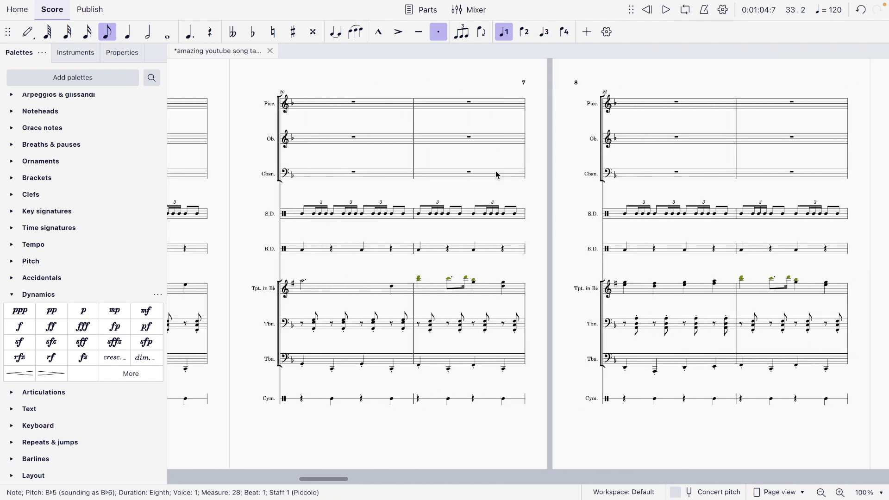
scroll(497, 175, left, 10)
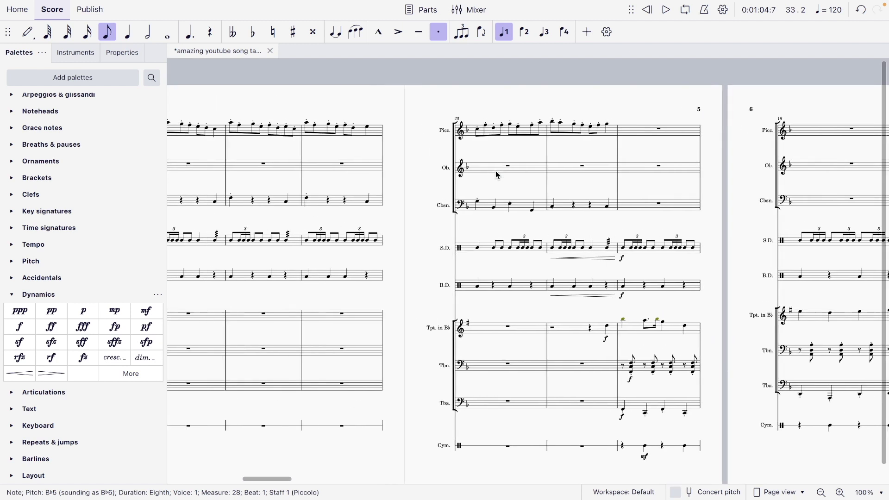
scroll(442, 178, left, 10)
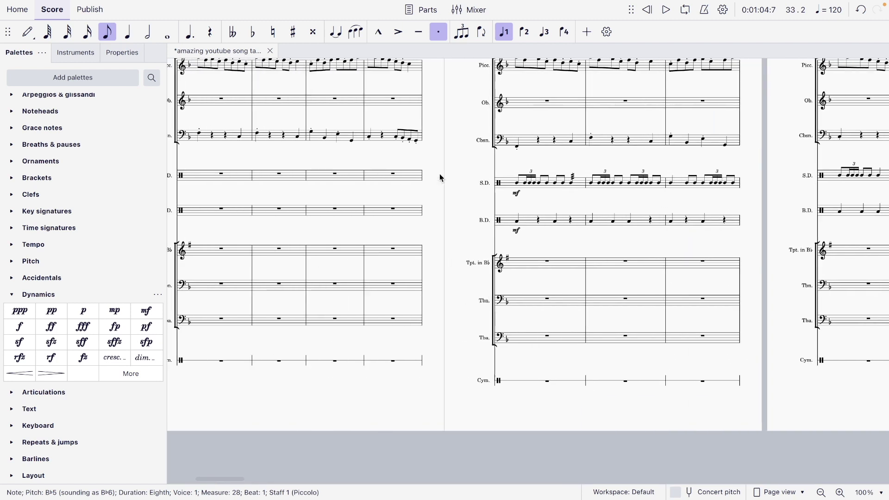
scroll(440, 177, up, 5)
scroll(539, 141, left, 7)
scroll(486, 176, right, 9)
scroll(450, 203, down, 1)
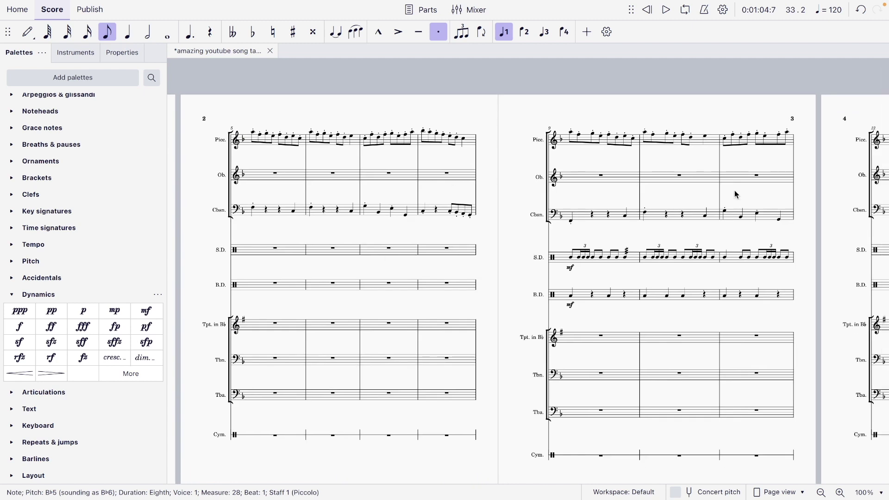
scroll(448, 205, right, 5)
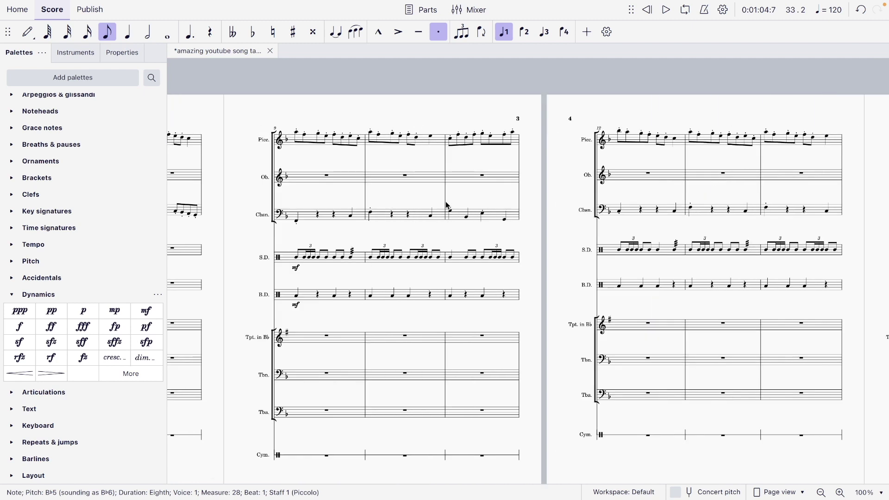
scroll(447, 205, right, 20)
scroll(447, 205, right, 15)
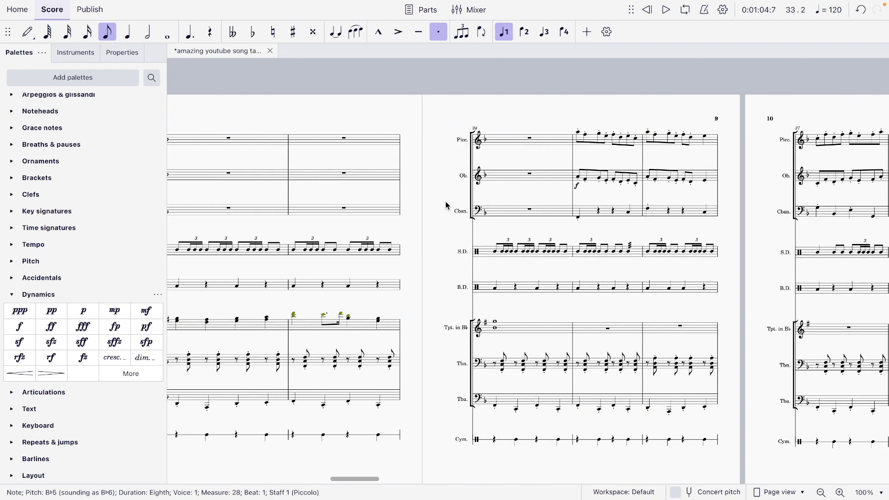
Select the first Piccolo note of measure 29, where the copied melody section begins
scroll(451, 205, right, 10)
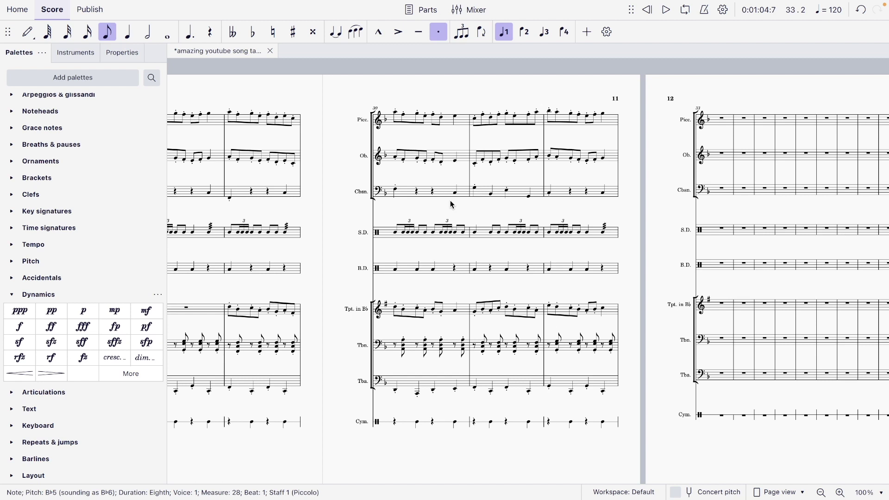
scroll(366, 218, left, 3)
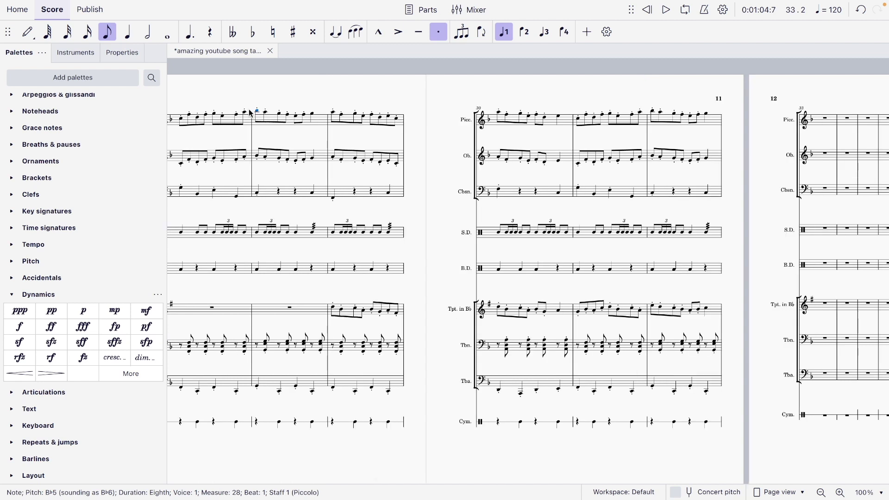
click(334, 113)
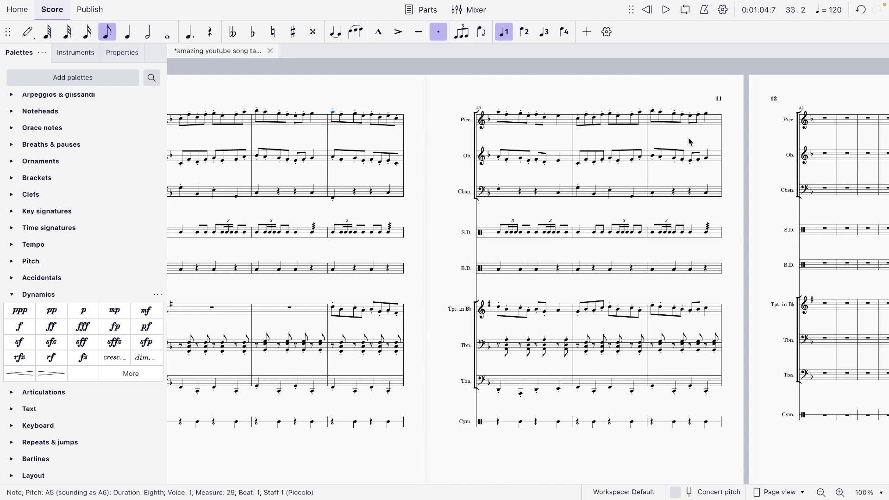
Delete the empty measures on all staves from measure 39 through the end of the score
scroll(787, 139, right, 10)
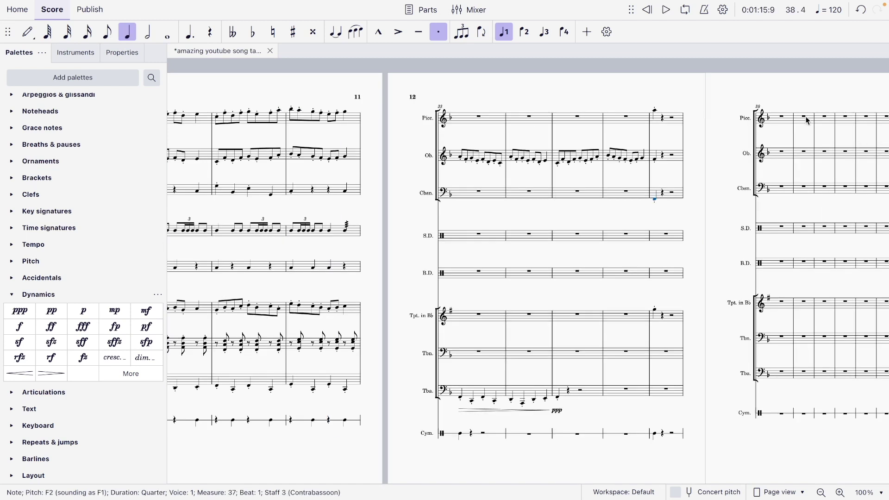
click(806, 120)
scroll(806, 120, right, 20)
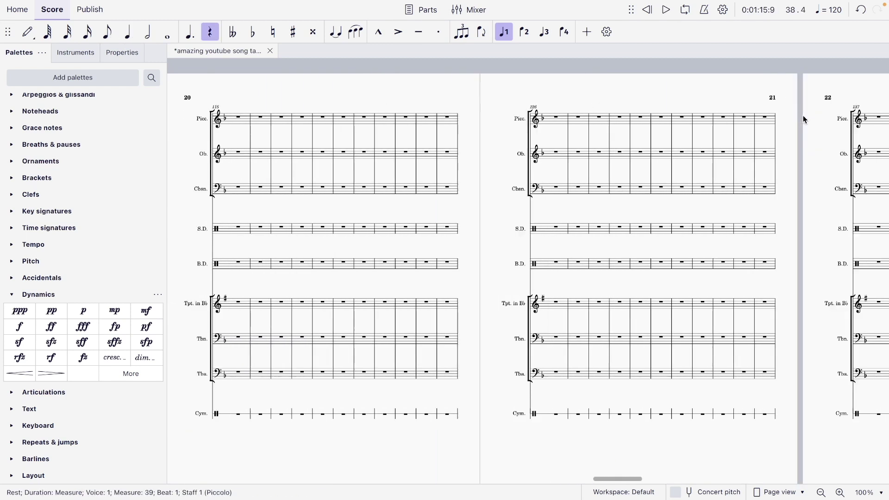
scroll(805, 120, right, 5)
scroll(805, 120, up, 5)
scroll(806, 120, down, 8)
scroll(806, 120, right, 10)
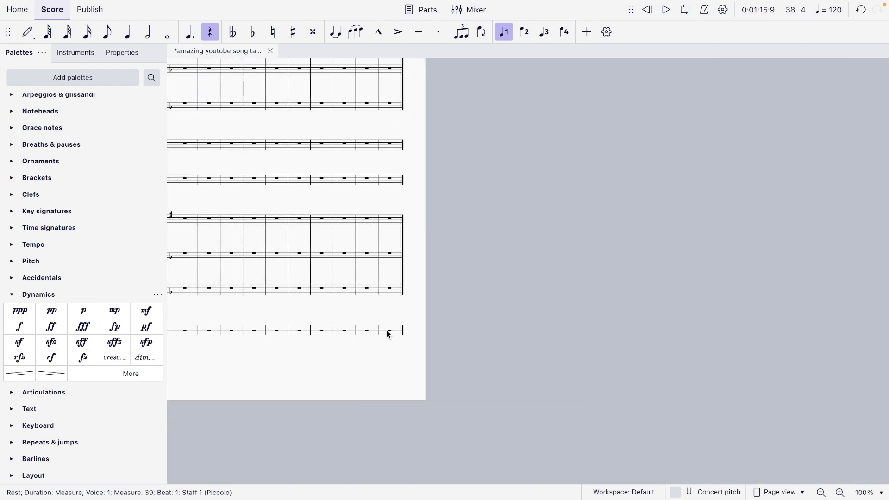
shift+click(388, 331)
key(ctrl+Delete)
Zoom out to 50% and look over the whole score, from the final measures back to the title page and forward again
scroll(392, 334, left, 10)
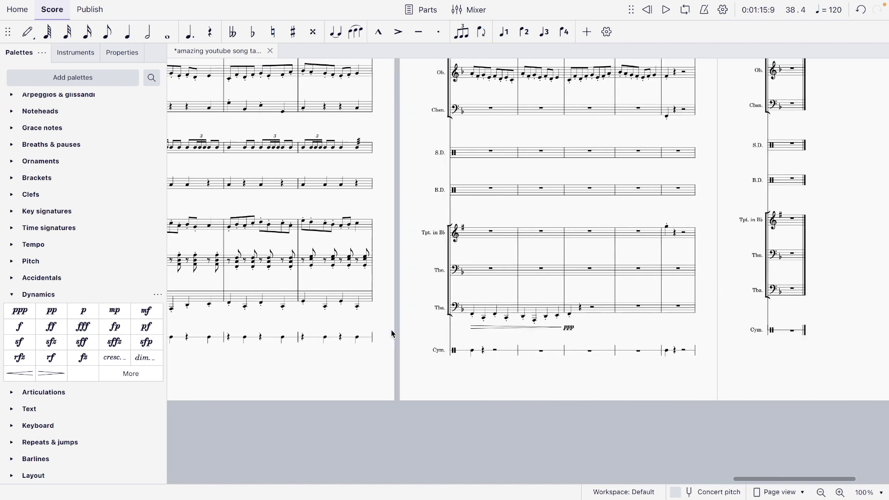
key(ctrl+minus)
key(ctrl+minus)
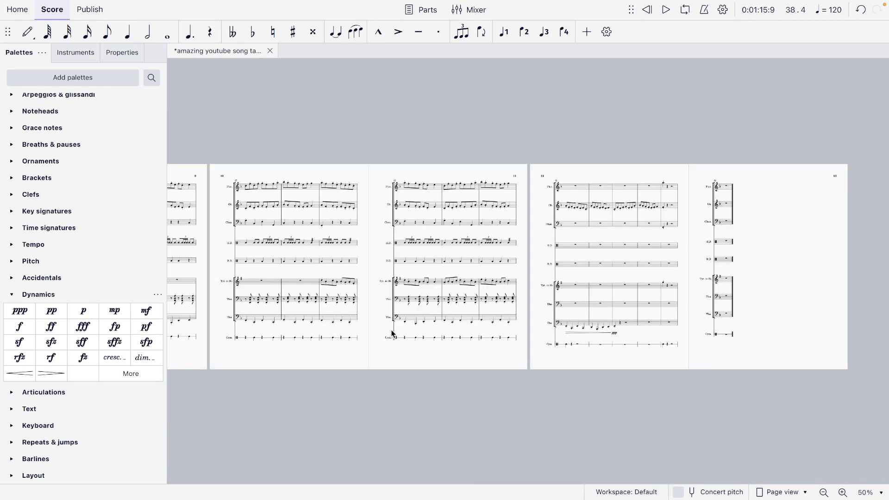
scroll(393, 334, left, 3)
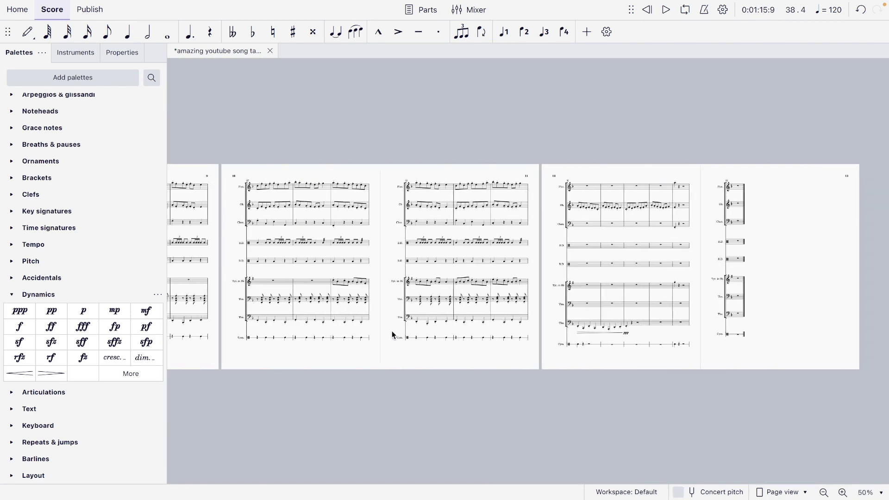
scroll(393, 334, right, 4)
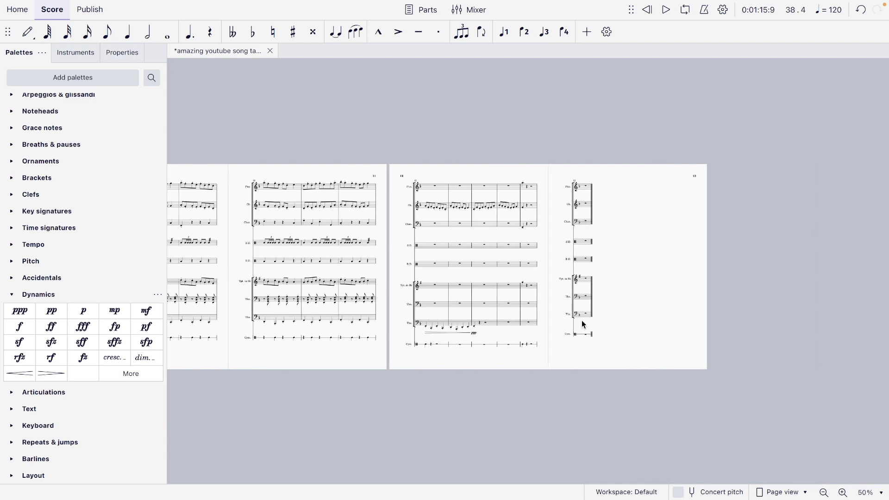
scroll(454, 276, left, 15)
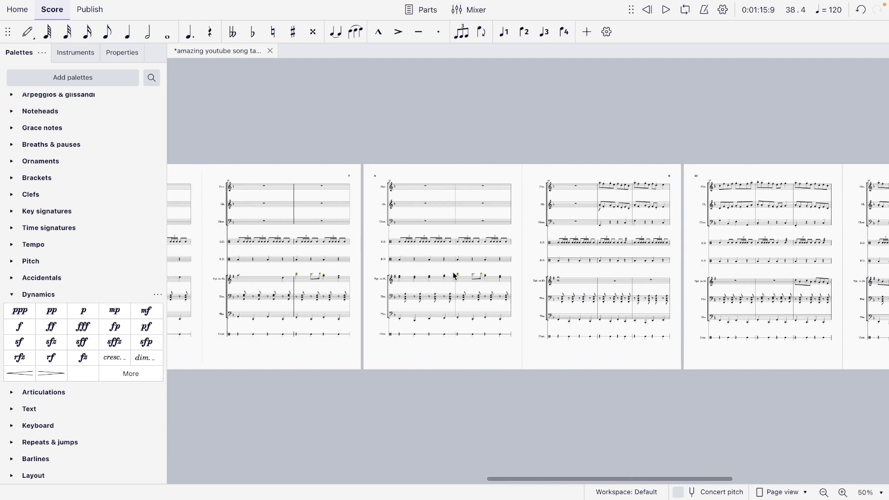
scroll(455, 277, left, 5)
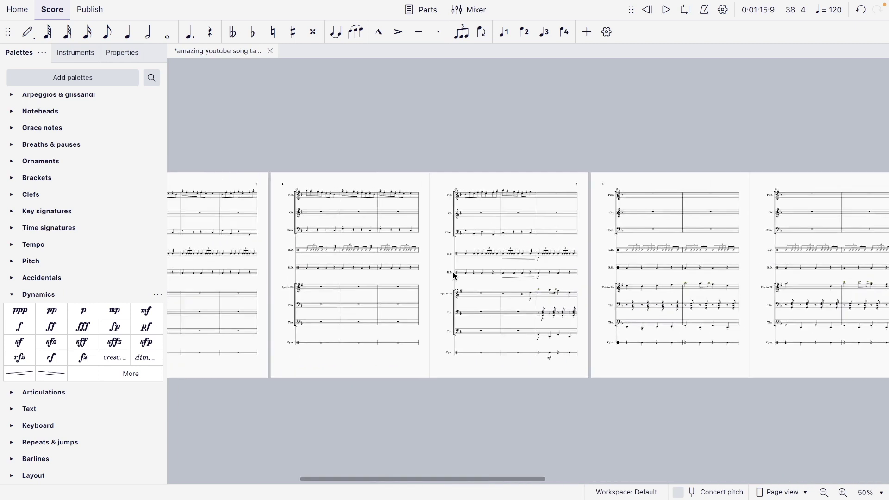
scroll(454, 276, left, 6)
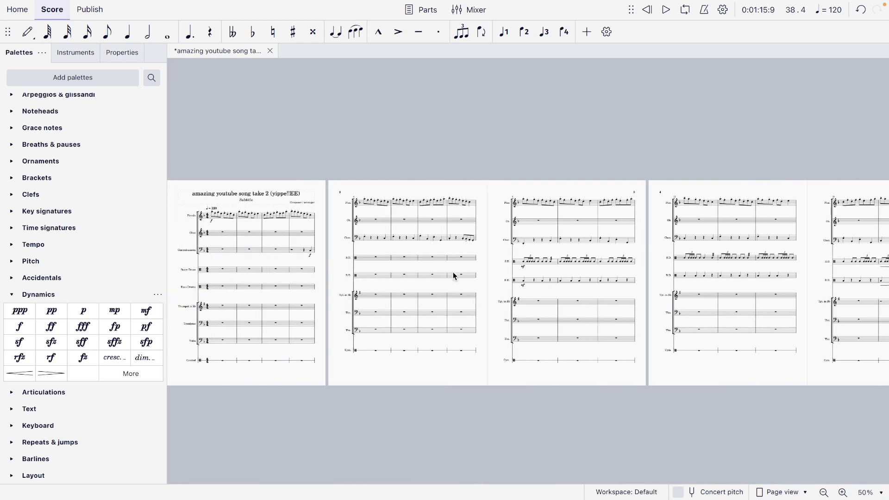
scroll(454, 276, right, 15)
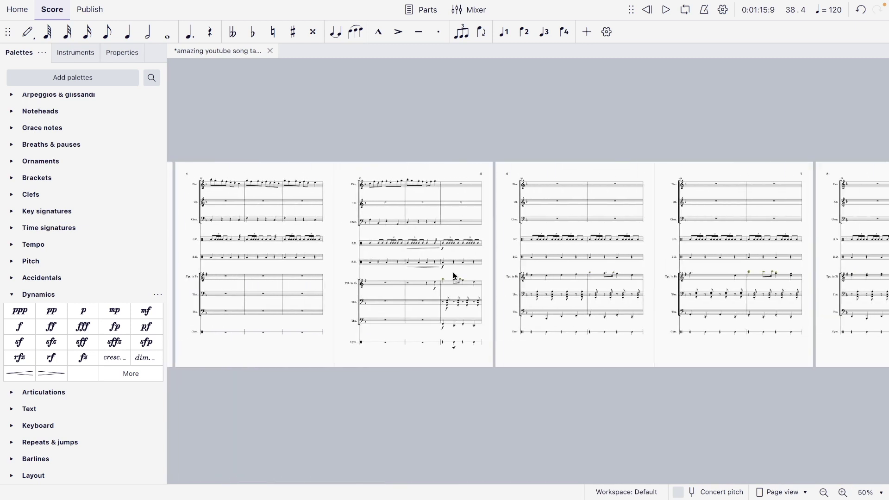
scroll(454, 276, right, 10)
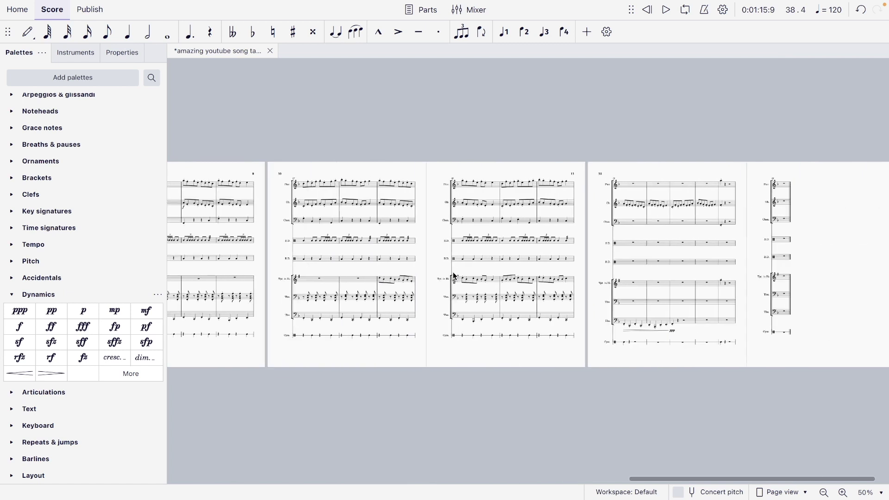
Review how the opening Piccolo pages, the brass section and the returning Piccolo and Oboe melody follow one another
scroll(455, 276, left, 12)
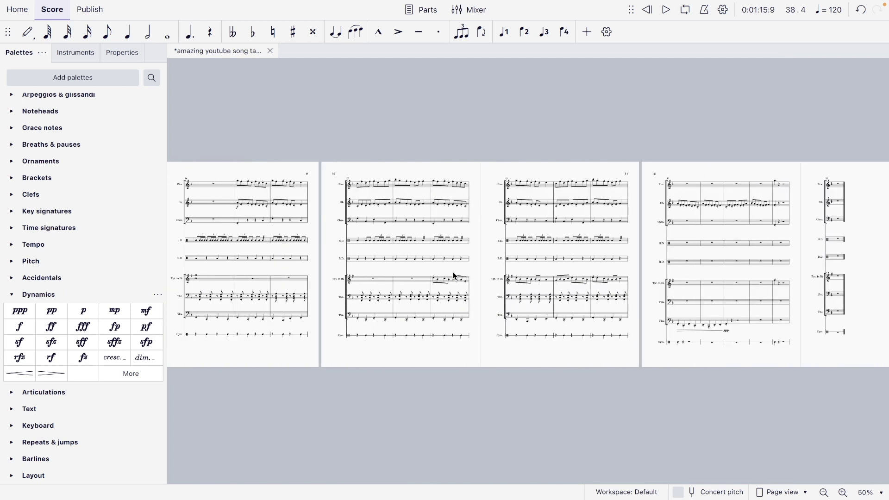
scroll(455, 277, left, 8)
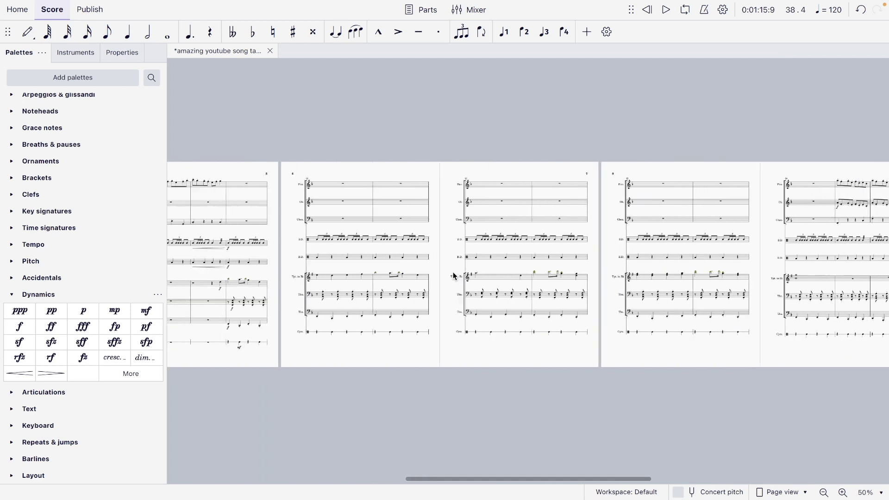
scroll(454, 276, left, 1)
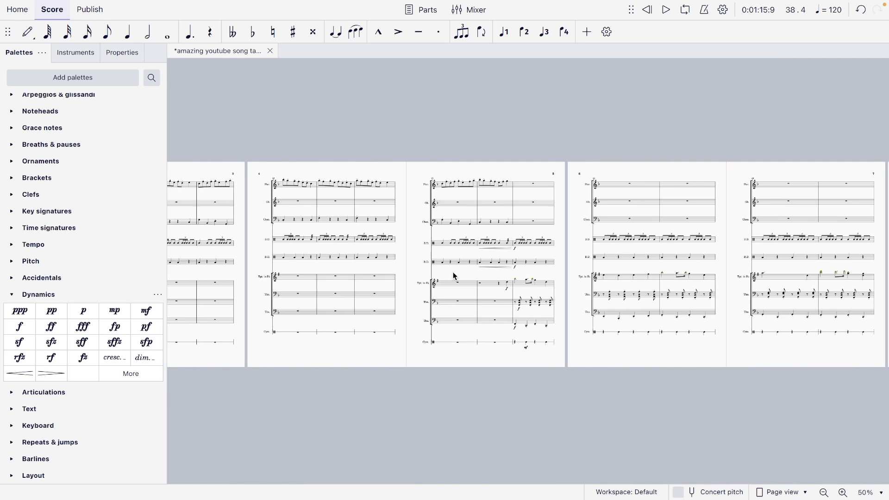
scroll(466, 219, left, 5)
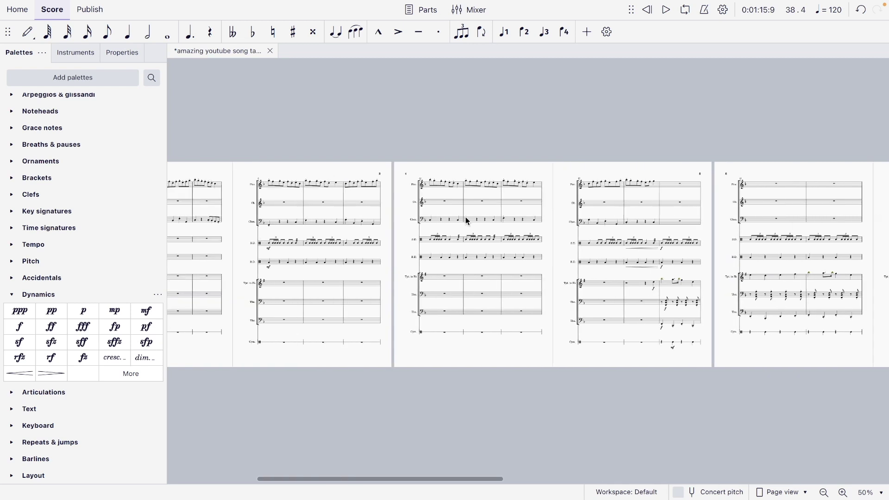
scroll(468, 221, left, 7)
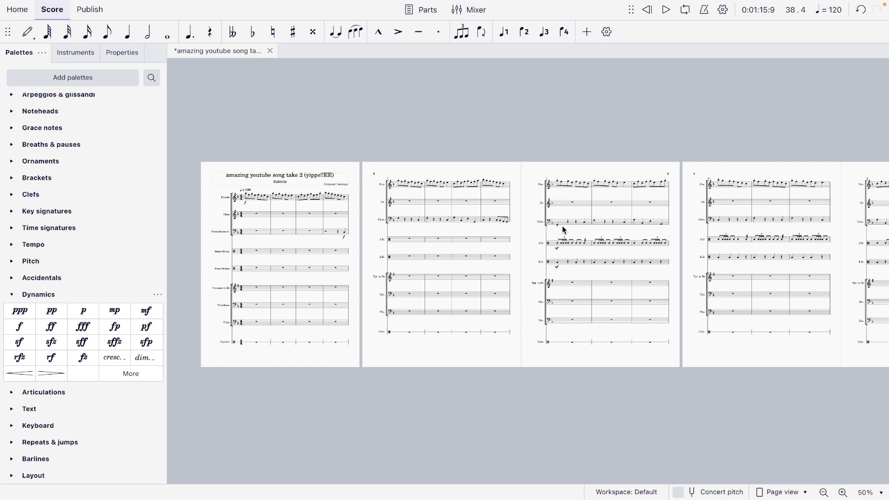
scroll(562, 226, right, 5)
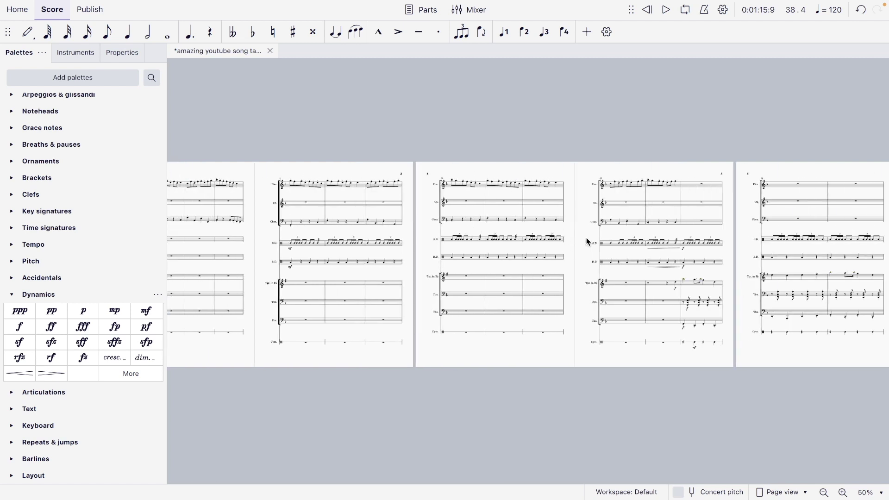
scroll(585, 237, right, 5)
scroll(585, 237, right, 3)
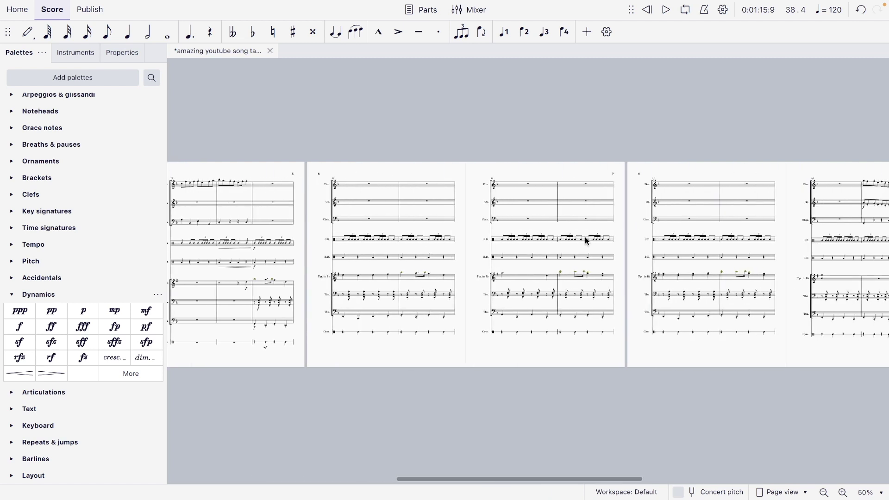
scroll(585, 237, right, 5)
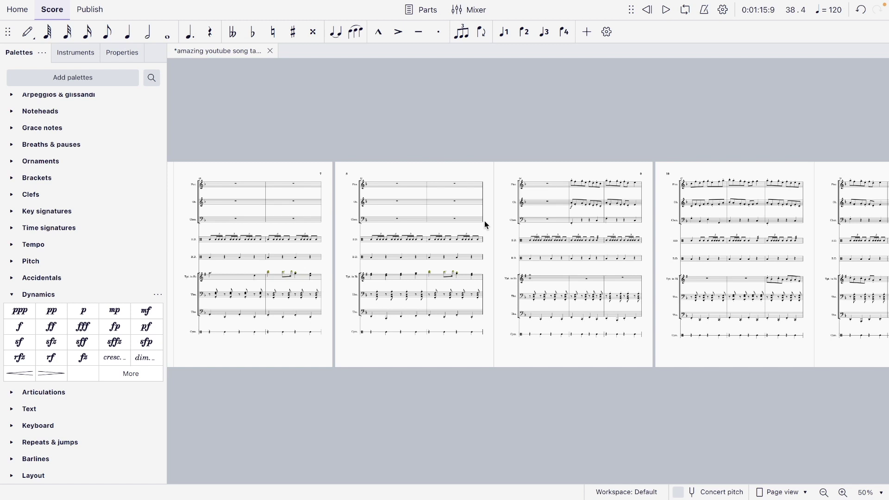
scroll(485, 220, right, 10)
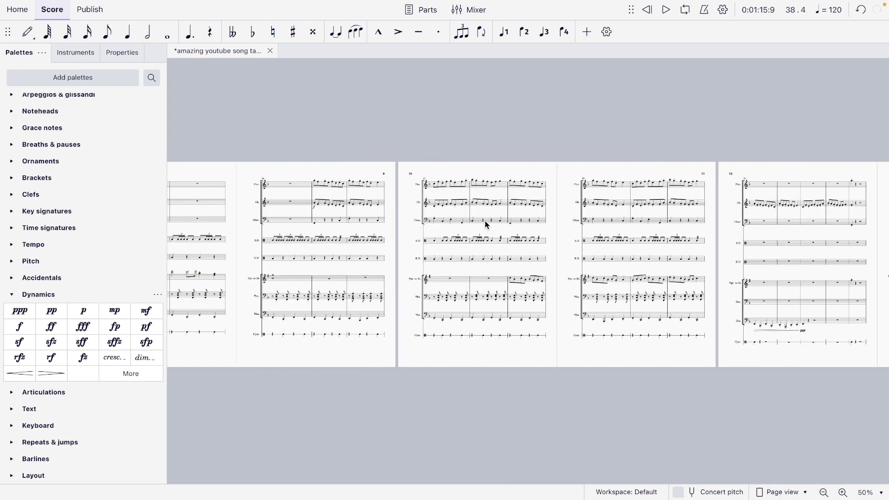
scroll(485, 221, left, 15)
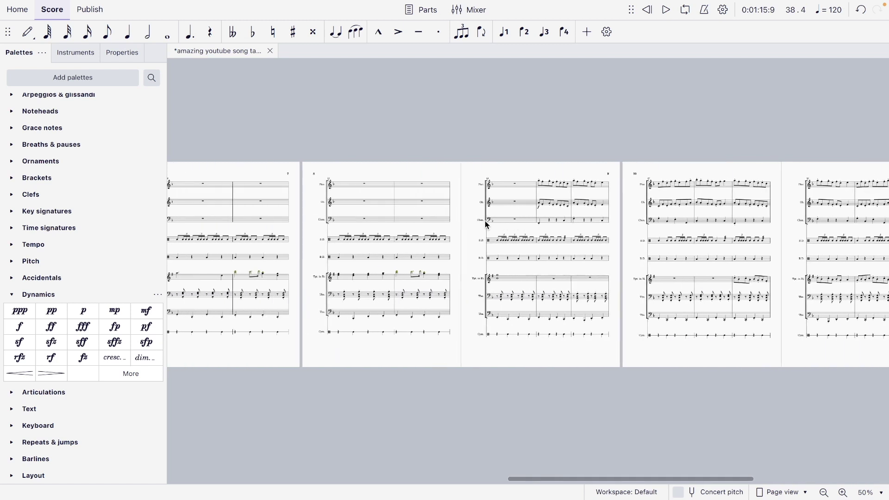
scroll(485, 221, right, 9)
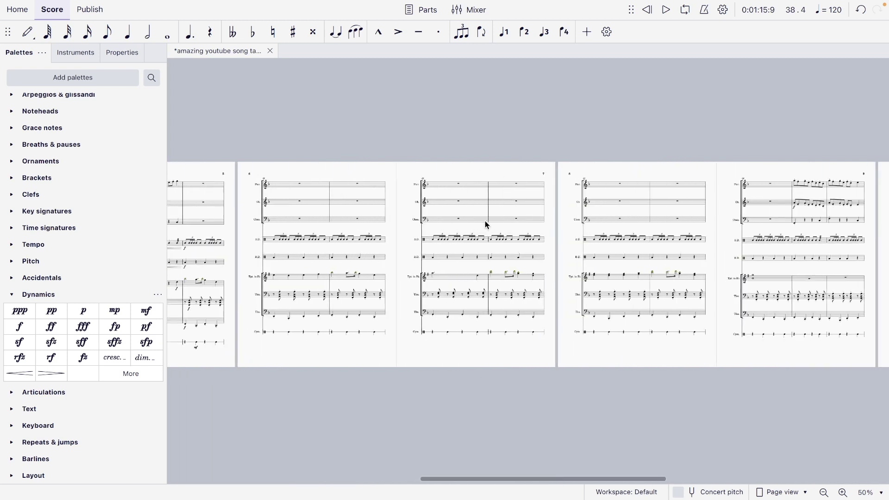
scroll(486, 225, left, 5)
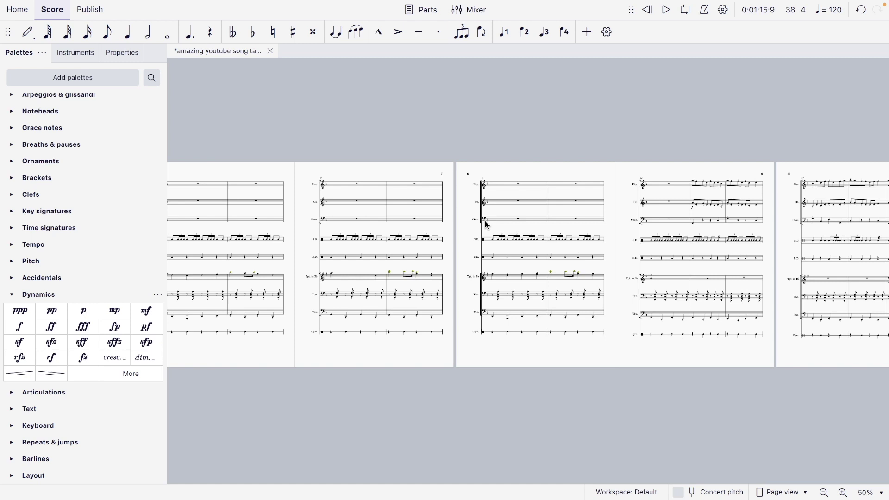
scroll(485, 224, right, 3)
scroll(485, 224, left, 8)
Save the score and export the main score to the Desktop as 48000 Hz, 320 kBit/s MP3 audio named "Military Pistachio"
key(super+s)
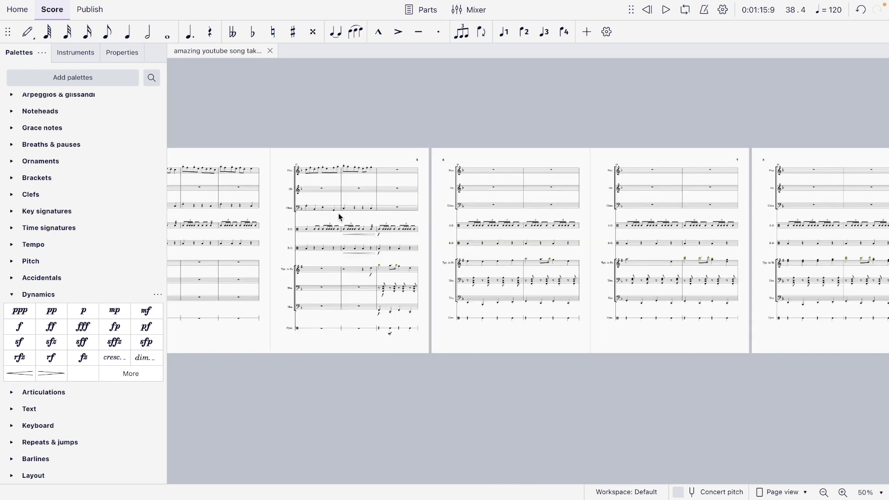
click(90, 10)
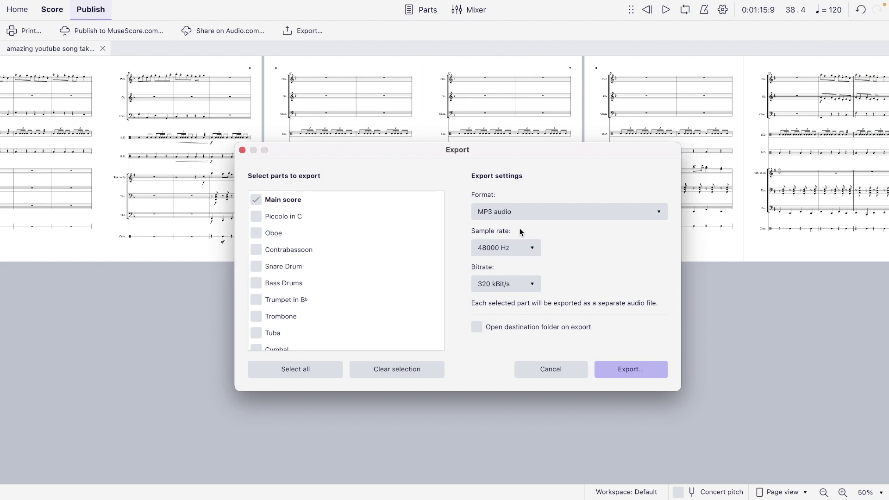
click(639, 367)
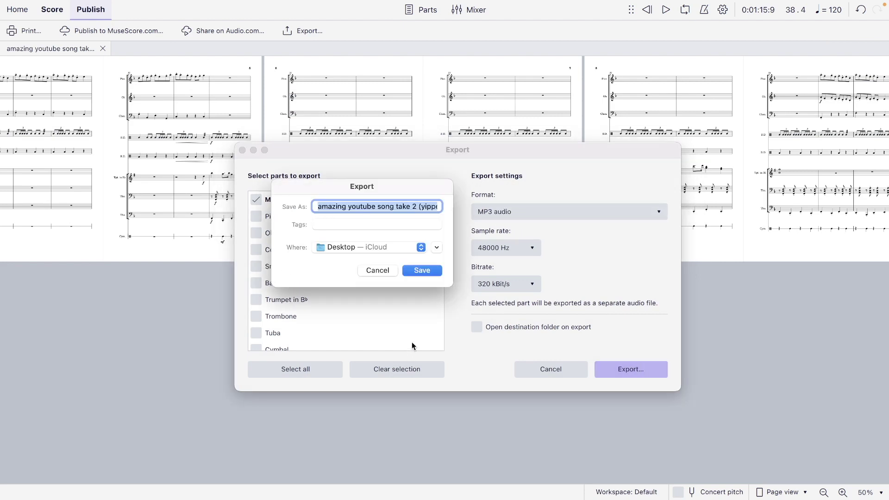
text(Mil)
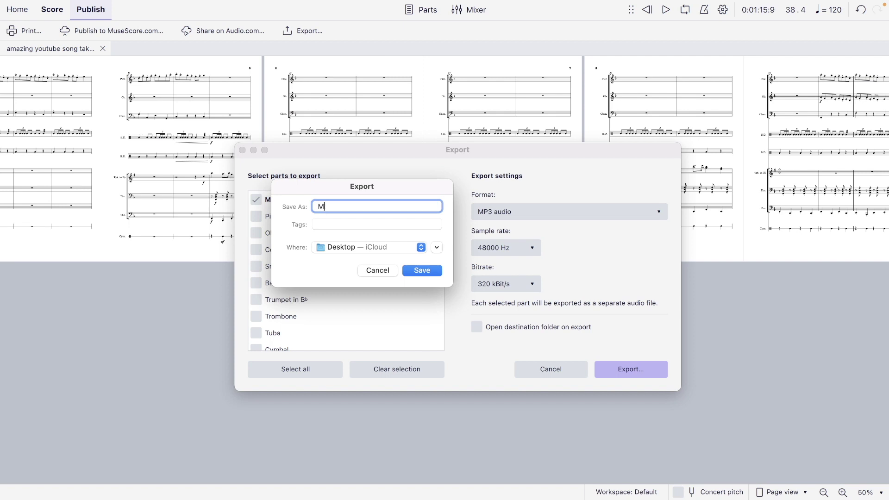
text(itary Pistachio)
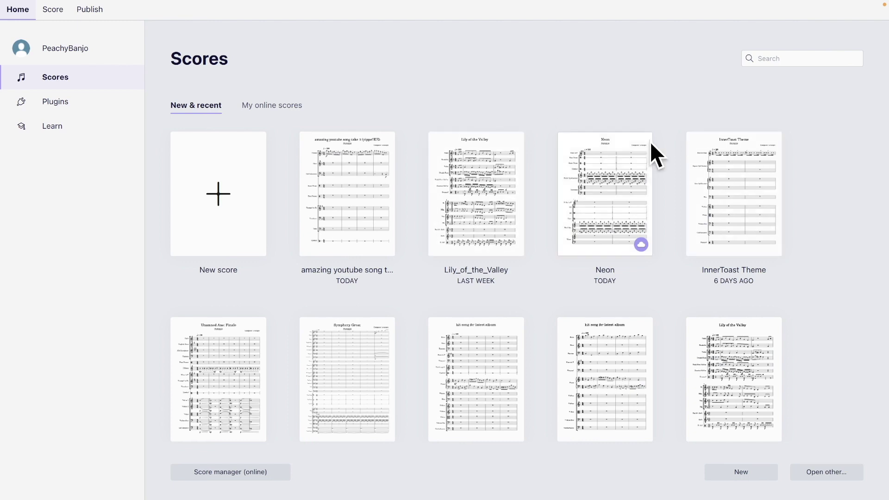
scroll(795, 136, down, 10)
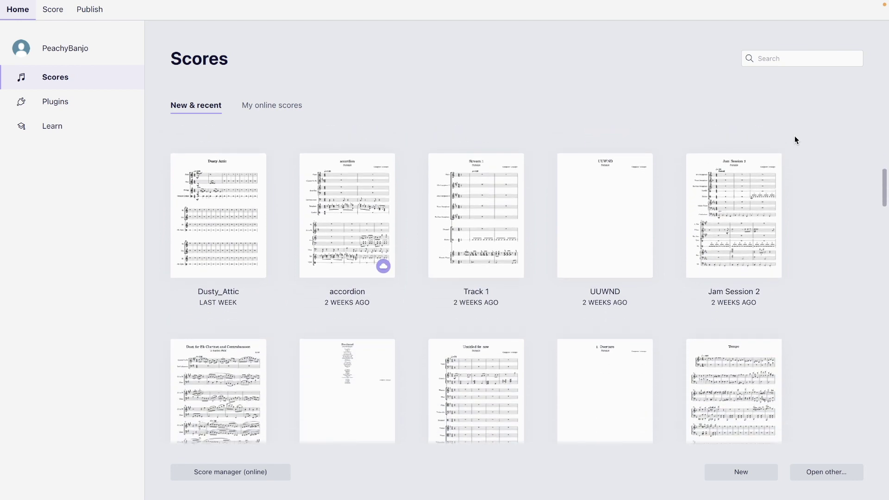
scroll(795, 140, down, 3)
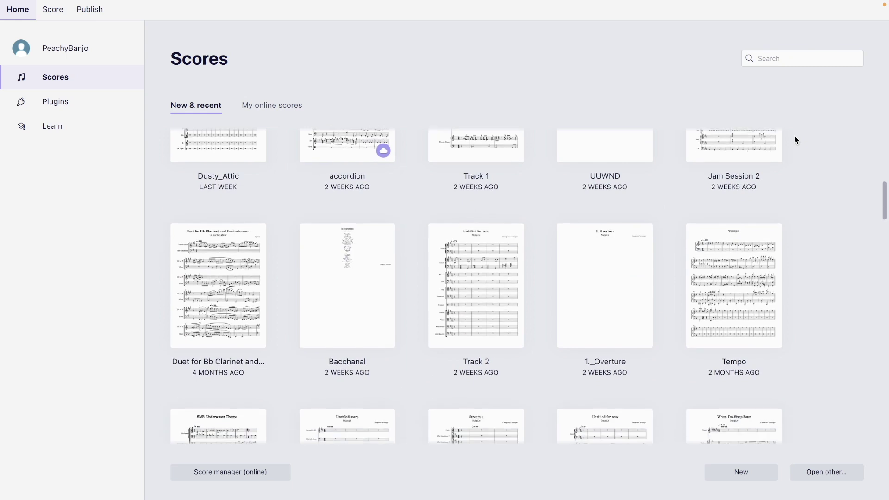
scroll(795, 139, down, 3)
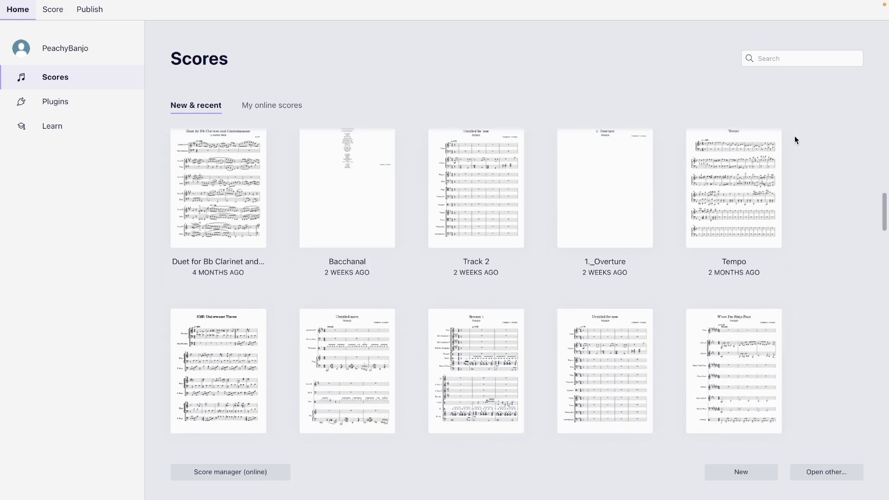
Look through the thumbnails of the recent scores down to the oldest entries, and return to the start of the list
scroll(795, 140, down, 2)
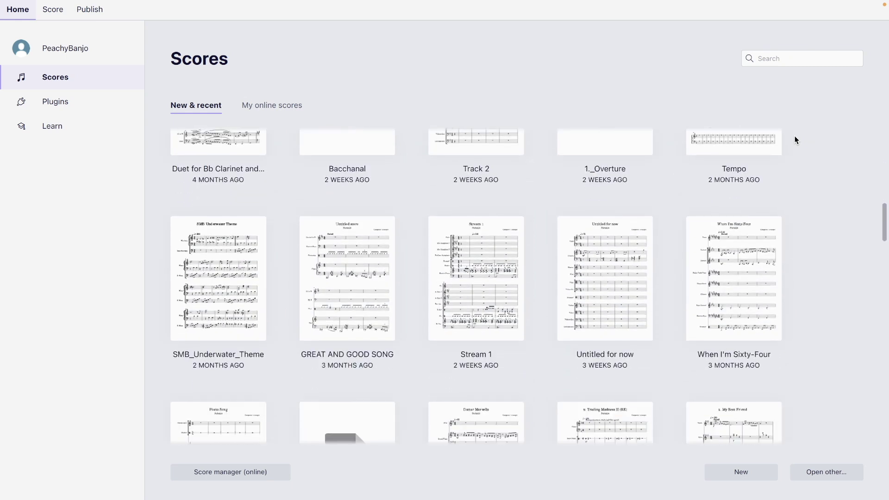
scroll(795, 140, down, 3)
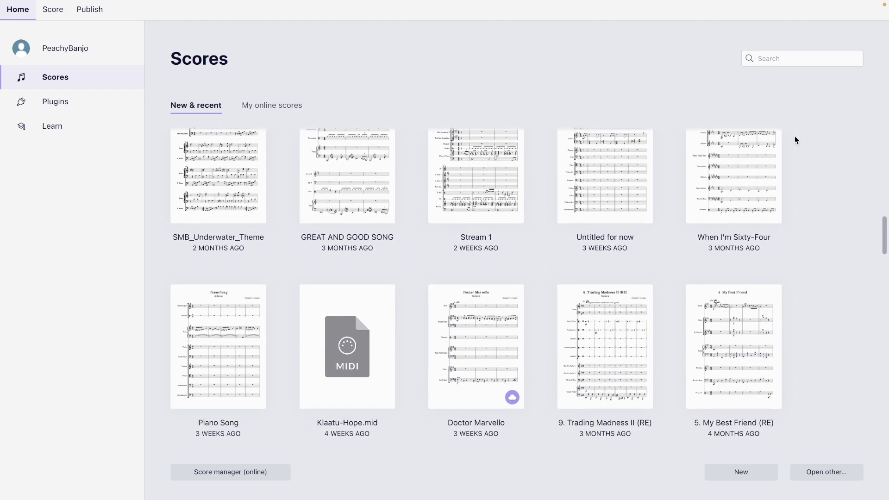
scroll(795, 140, down, 8)
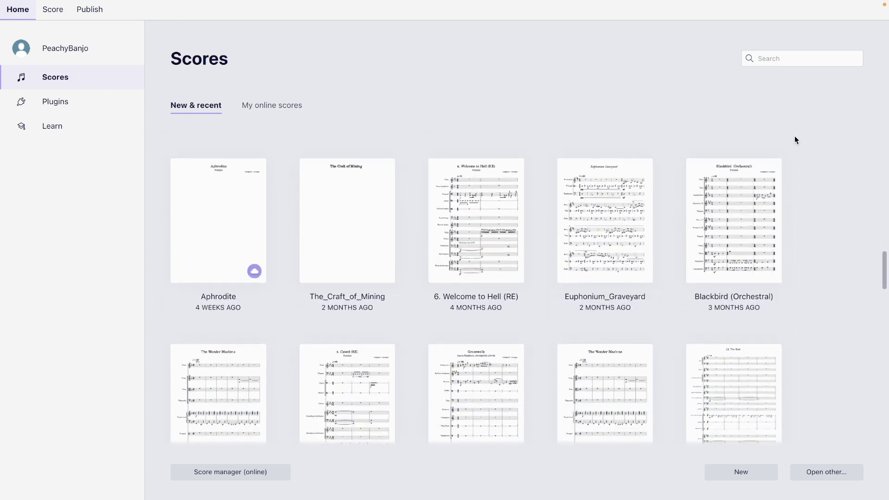
scroll(795, 140, down, 3)
scroll(794, 140, down, 3)
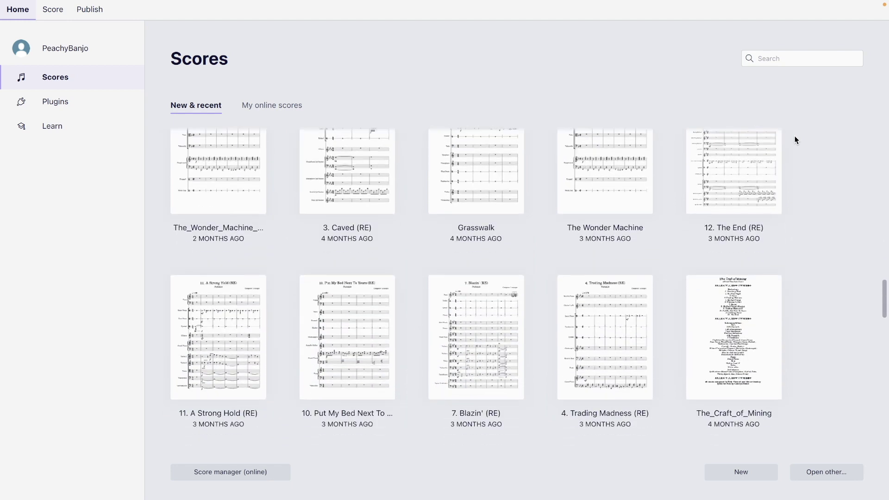
scroll(795, 140, up, 20)
scroll(794, 140, up, 8)
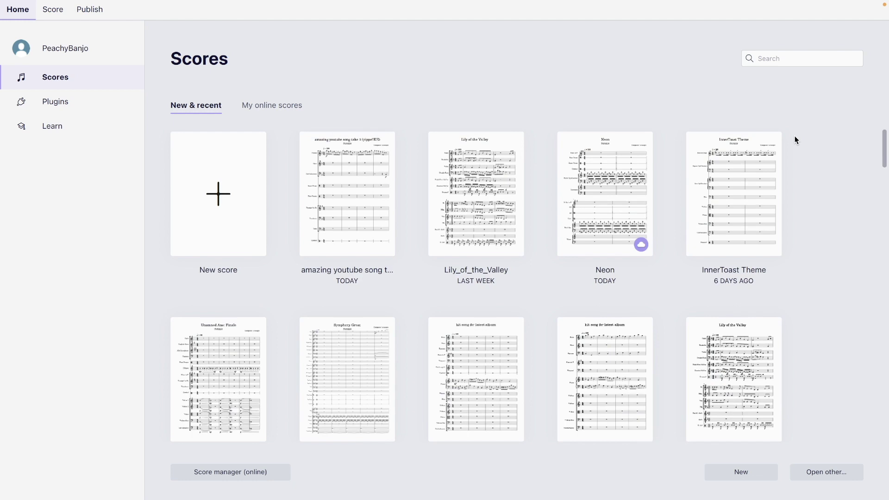
scroll(794, 140, down, 10)
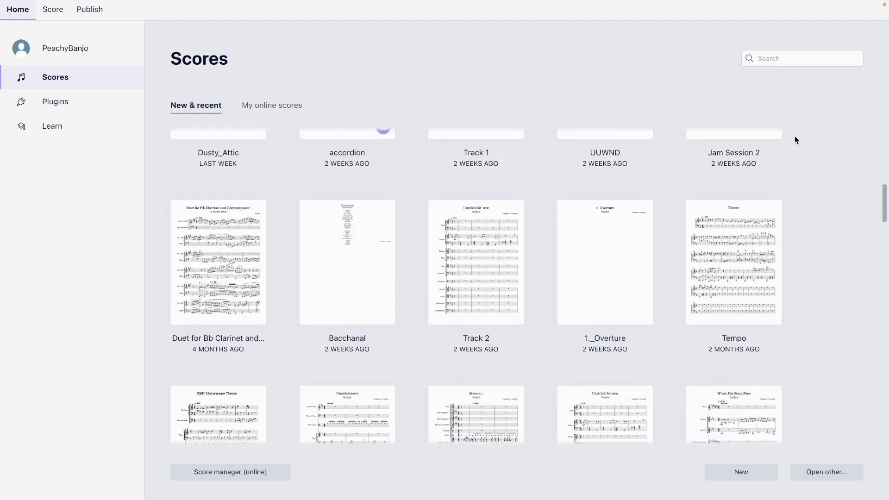
scroll(795, 140, down, 10)
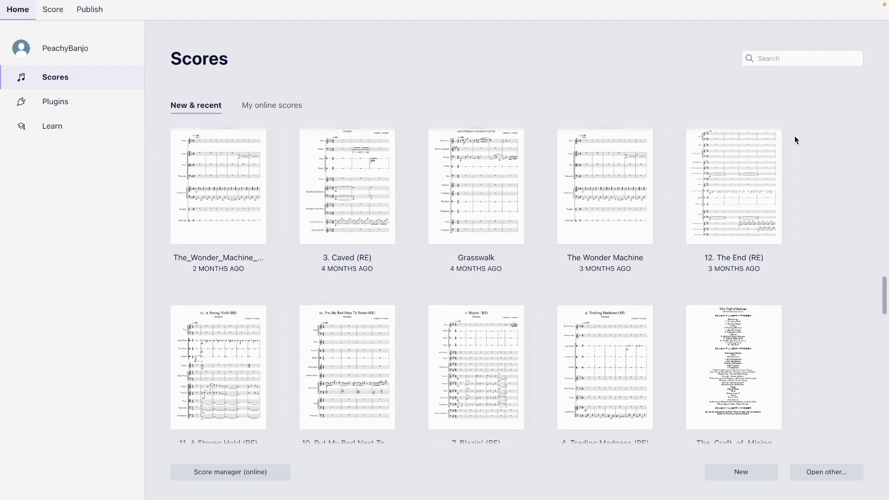
scroll(795, 140, down, 6)
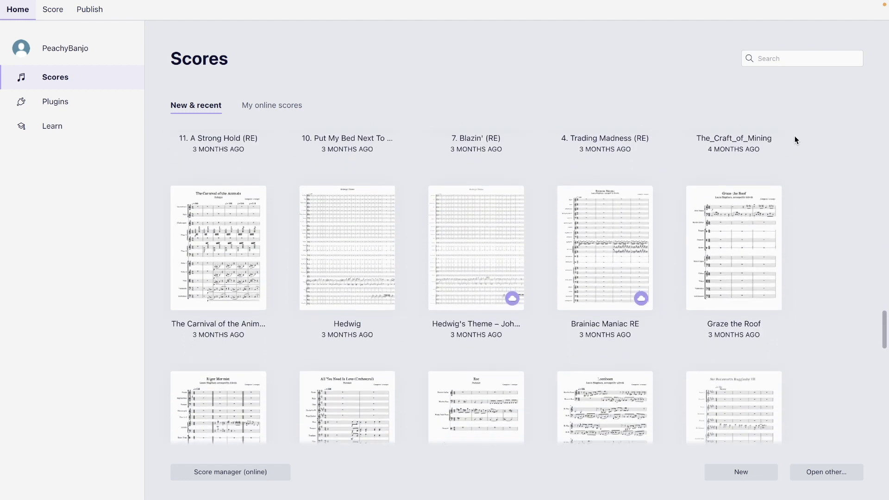
scroll(795, 140, down, 7)
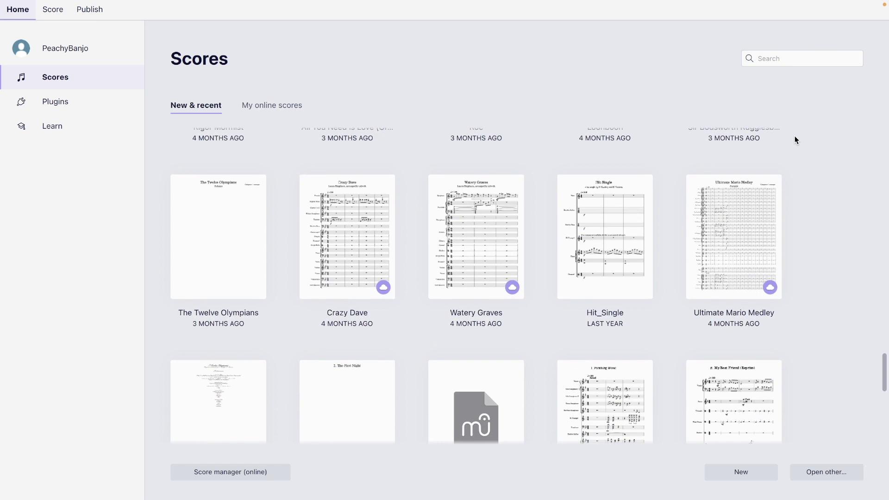
scroll(794, 139, down, 8)
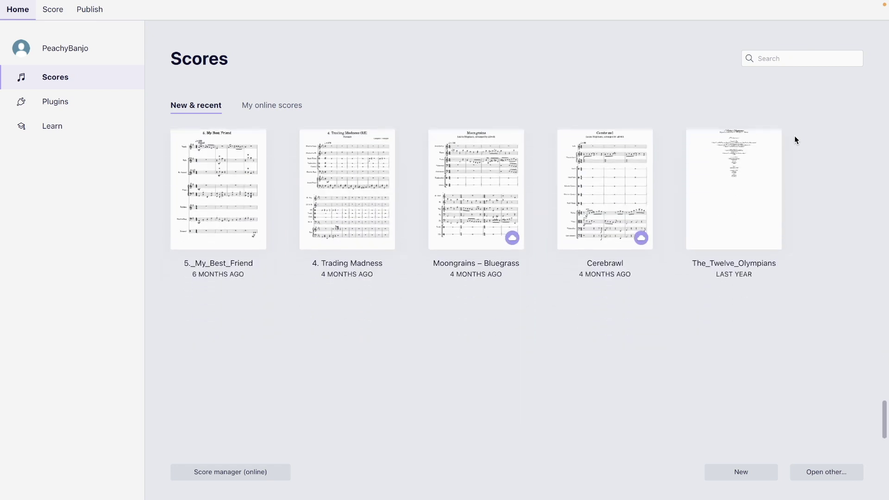
scroll(795, 140, up, 10)
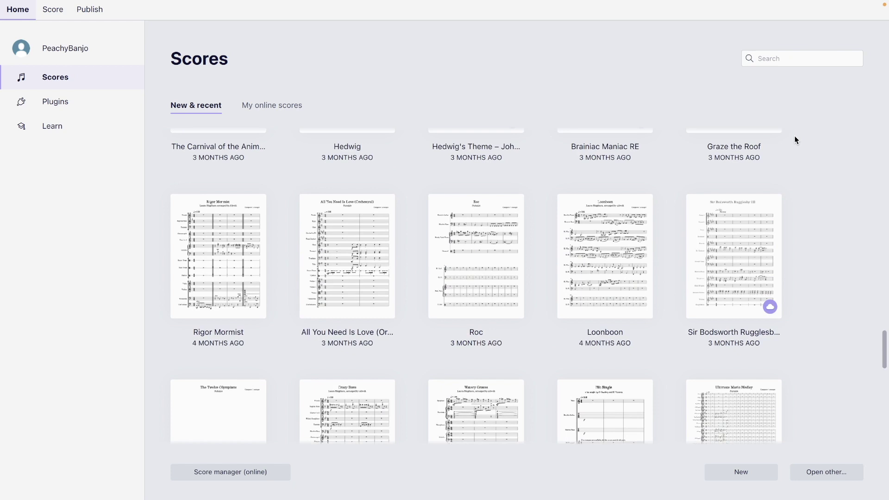
scroll(795, 140, up, 10)
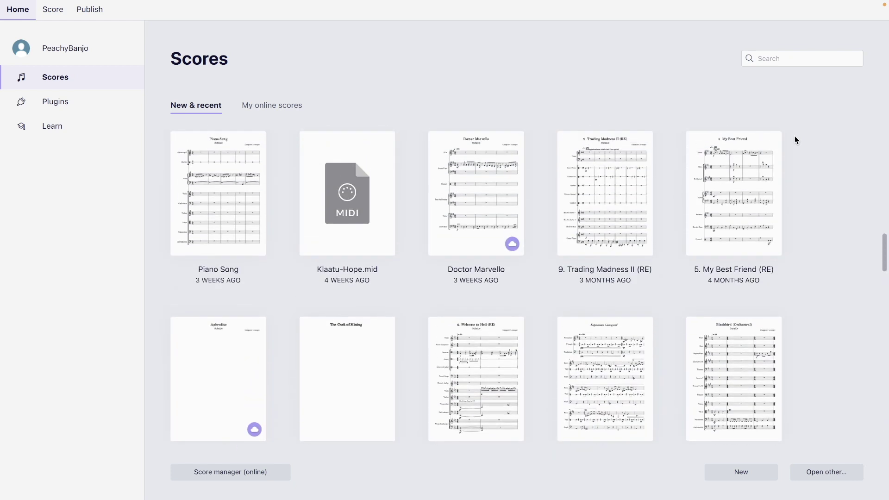
scroll(795, 139, up, 10)
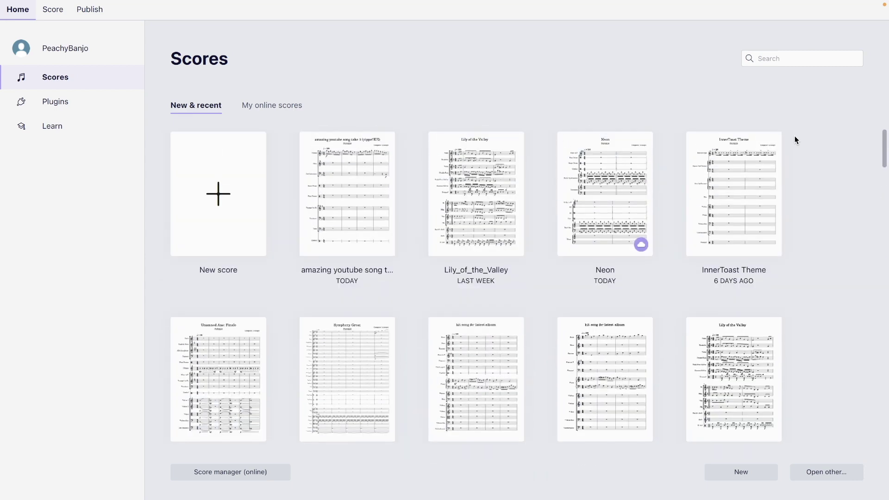
Browse the older recent scores again, going back and forth between the Duet for Bb Clarinet row and The_Twelve_Olympians
scroll(795, 140, down, 15)
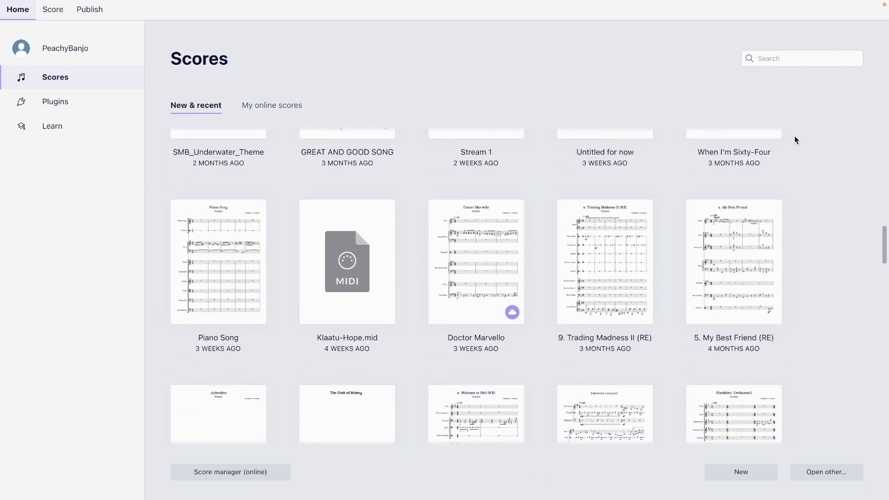
scroll(795, 140, down, 15)
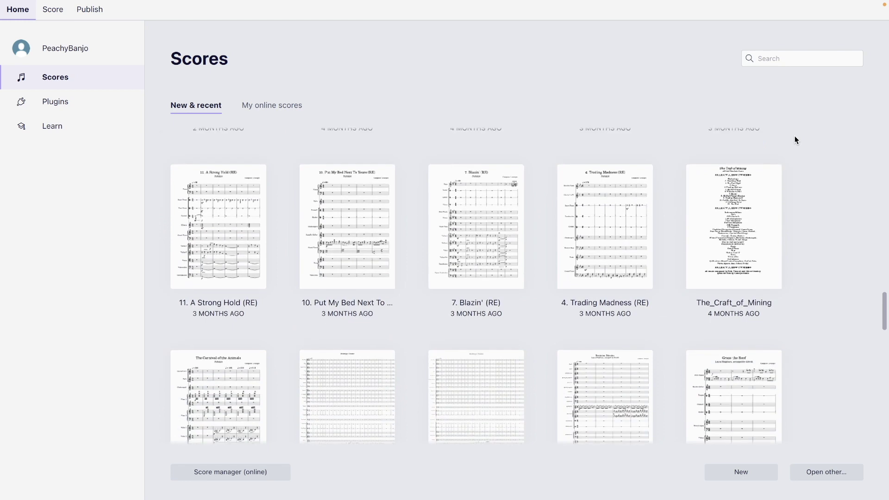
scroll(795, 140, down, 1)
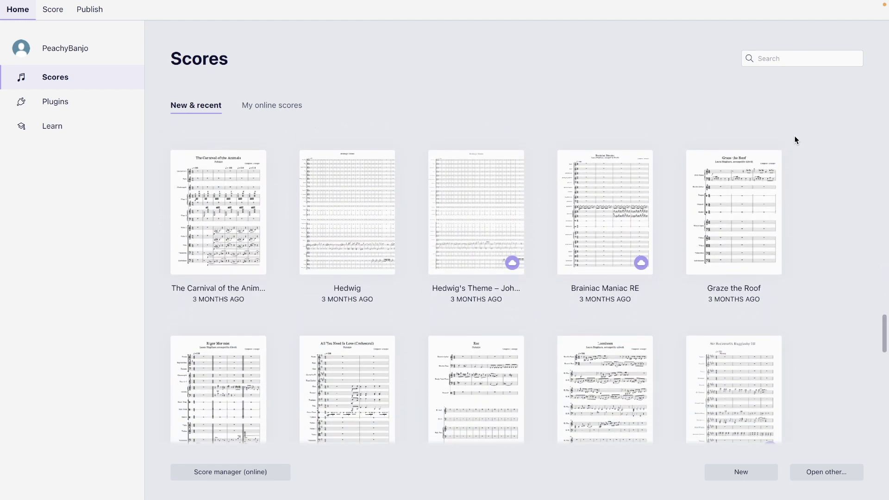
scroll(795, 139, up, 3)
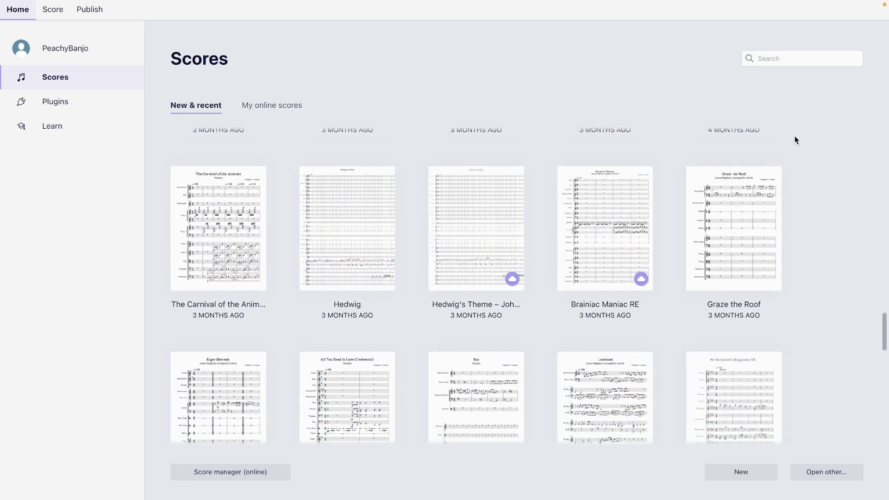
scroll(794, 140, up, 4)
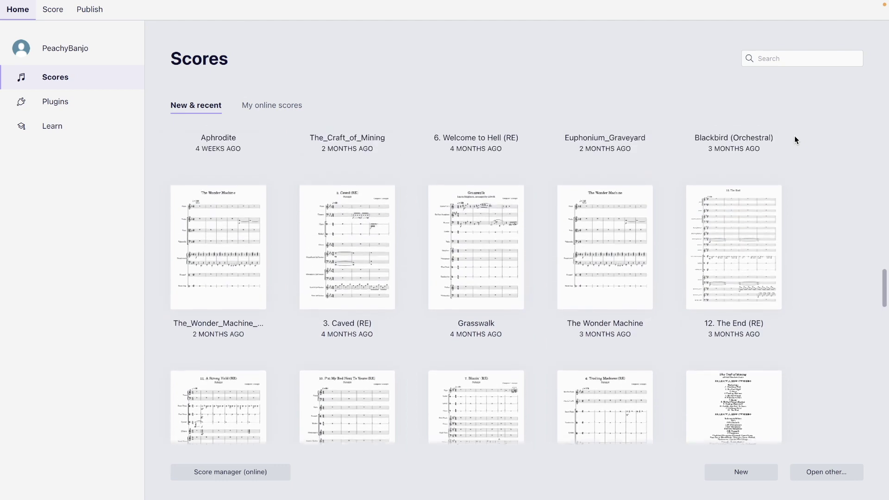
scroll(795, 139, up, 7)
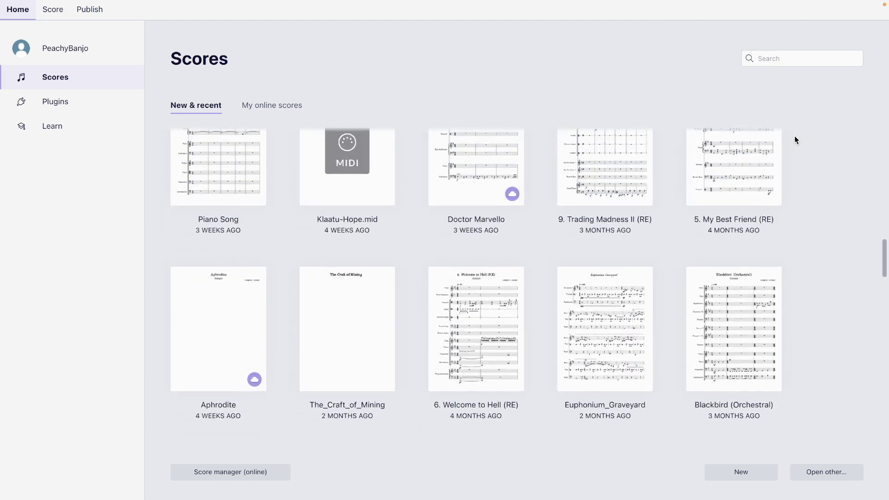
scroll(795, 140, up, 10)
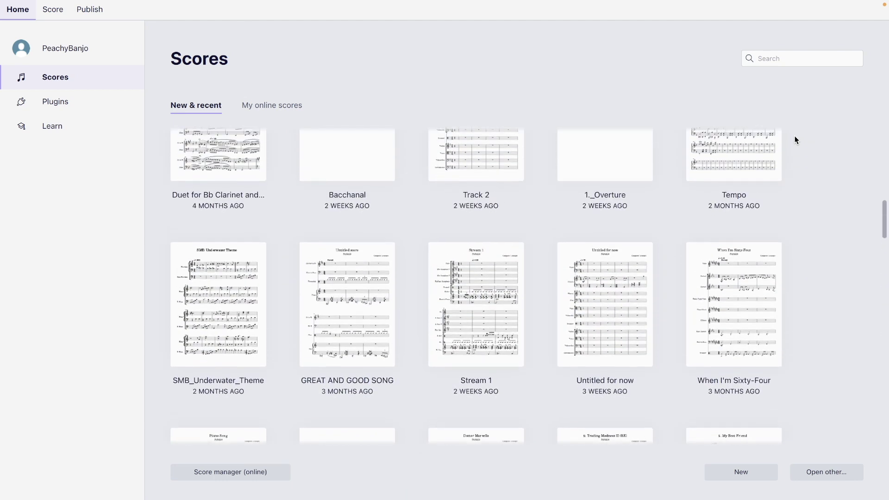
scroll(794, 140, up, 1)
scroll(795, 140, down, 10)
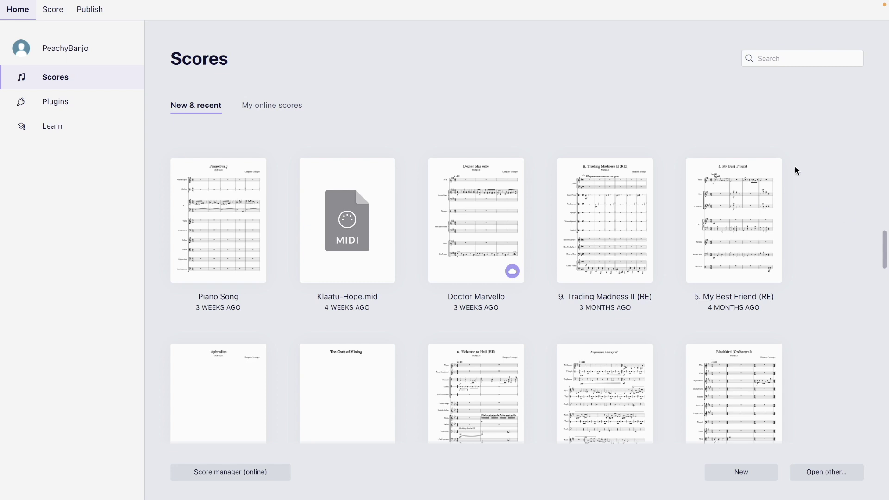
scroll(795, 170, down, 3)
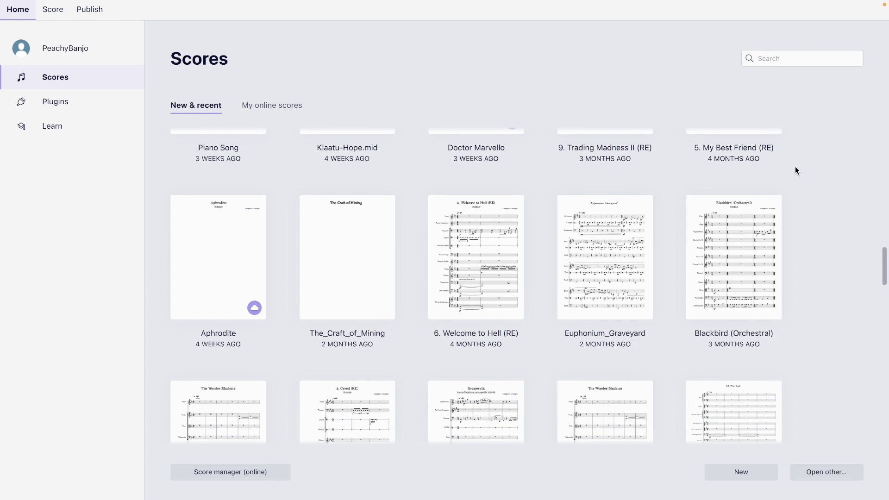
scroll(795, 171, down, 2)
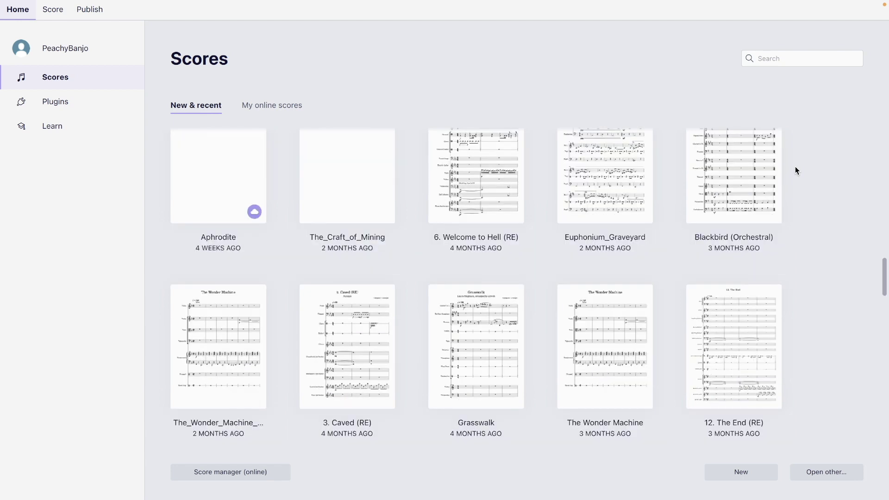
scroll(795, 171, down, 4)
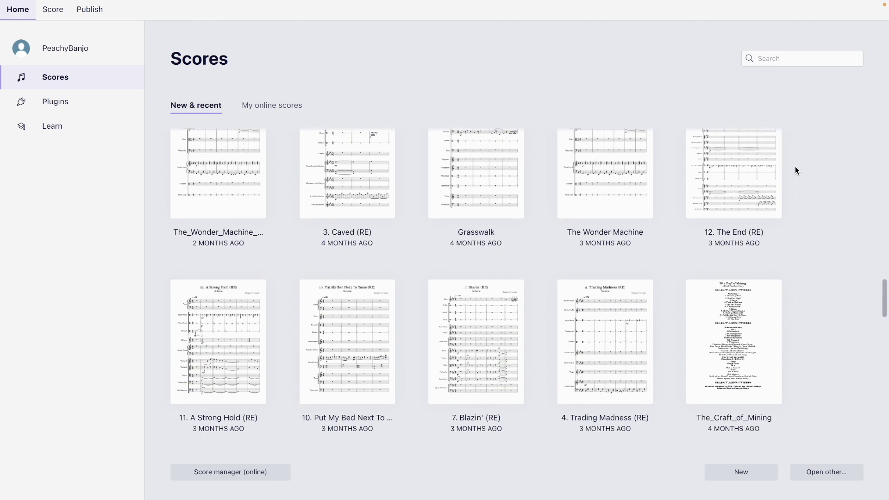
scroll(796, 171, down, 6)
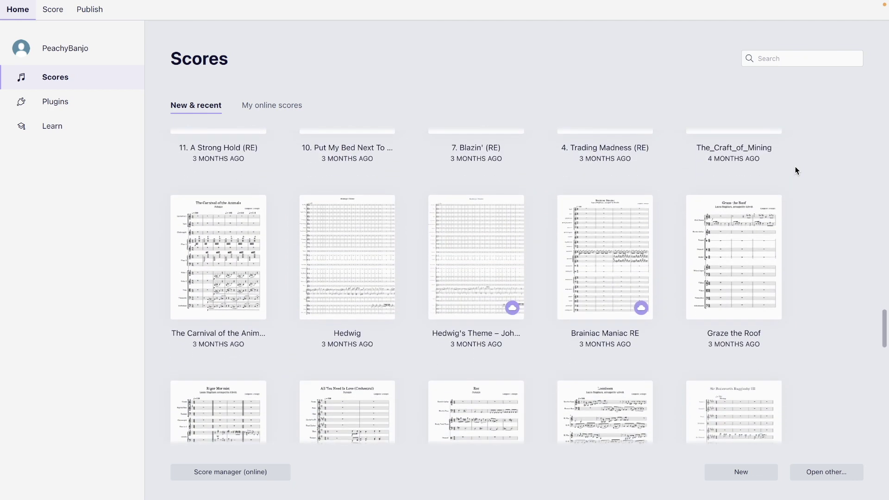
scroll(795, 171, down, 6)
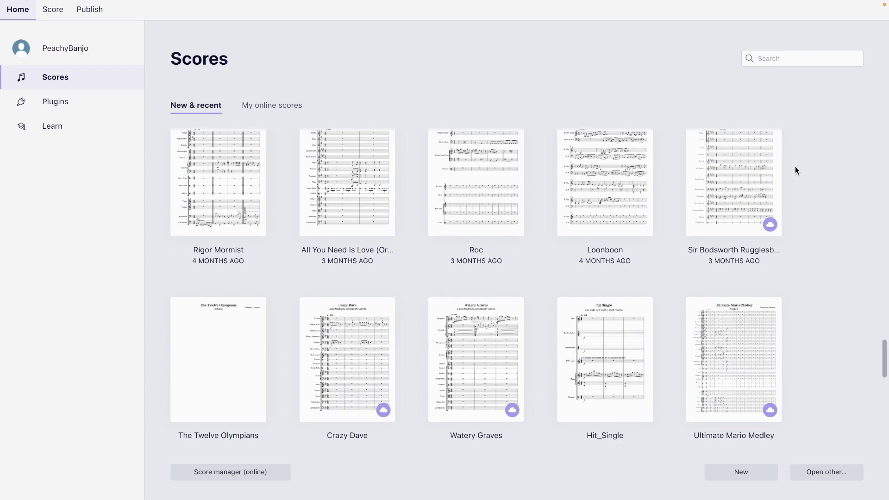
scroll(796, 171, up, 20)
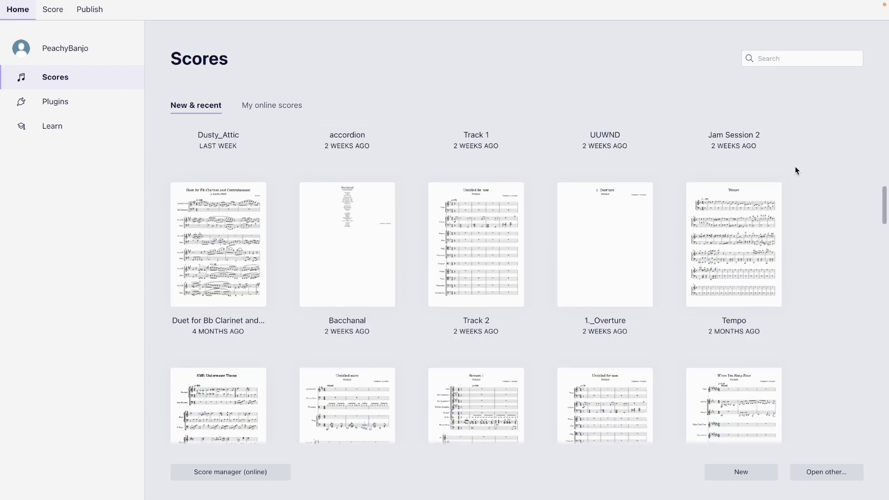
scroll(795, 171, down, 20)
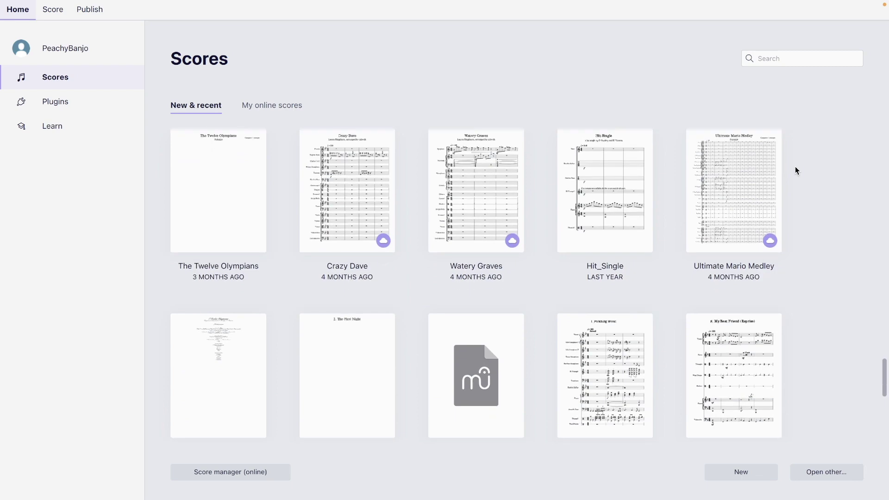
scroll(796, 171, down, 8)
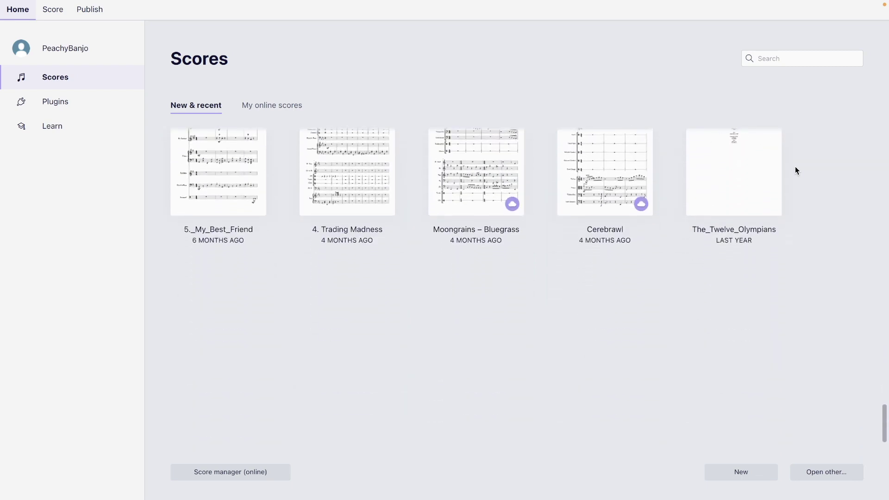
scroll(796, 170, up, 12)
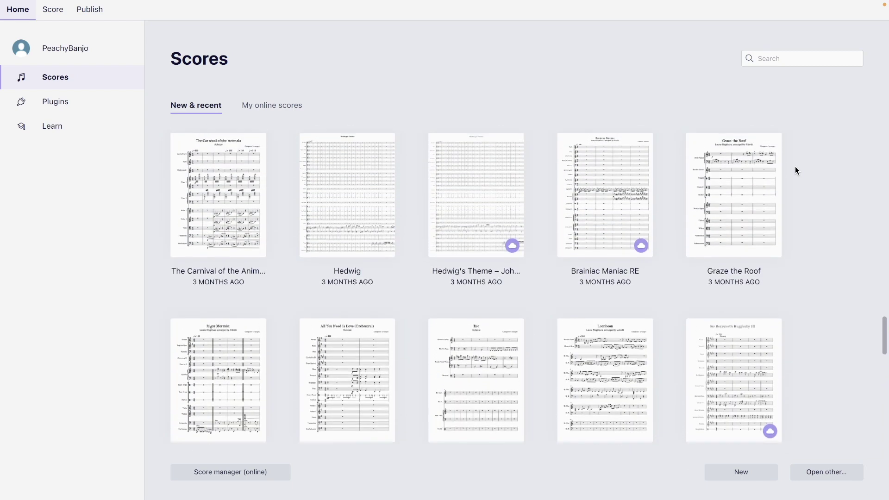